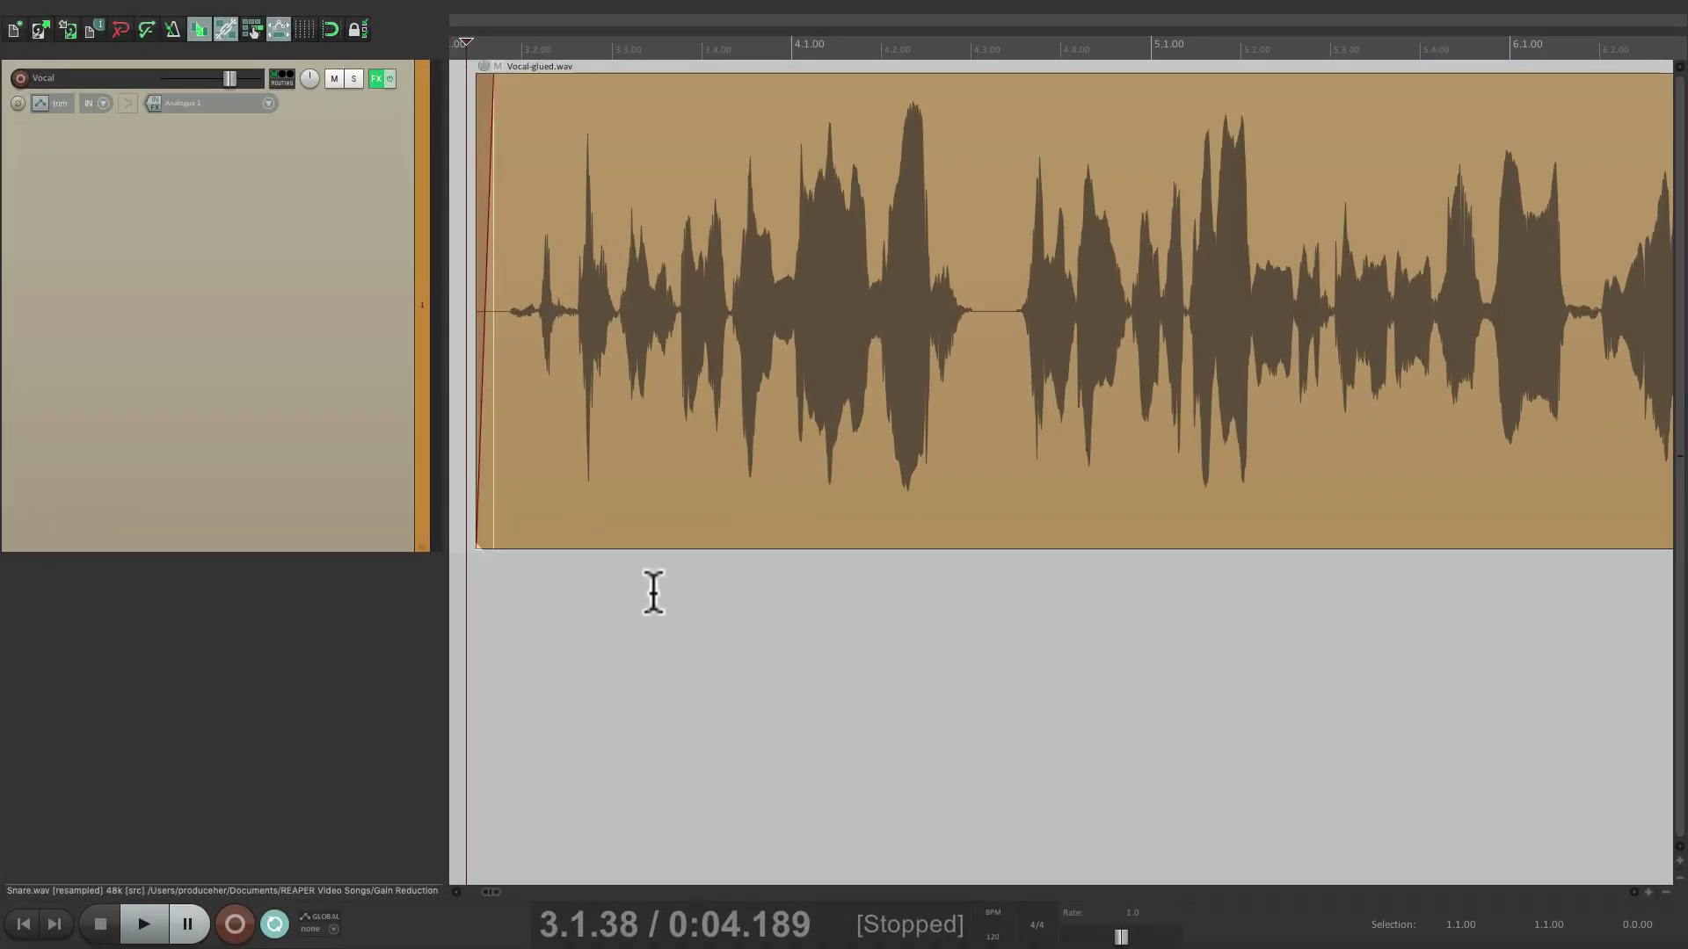
Step: Play the vocal briefly, then review the first ReaEQ, ReaComp and second ReaEQ settings in its FX chain
key(space)
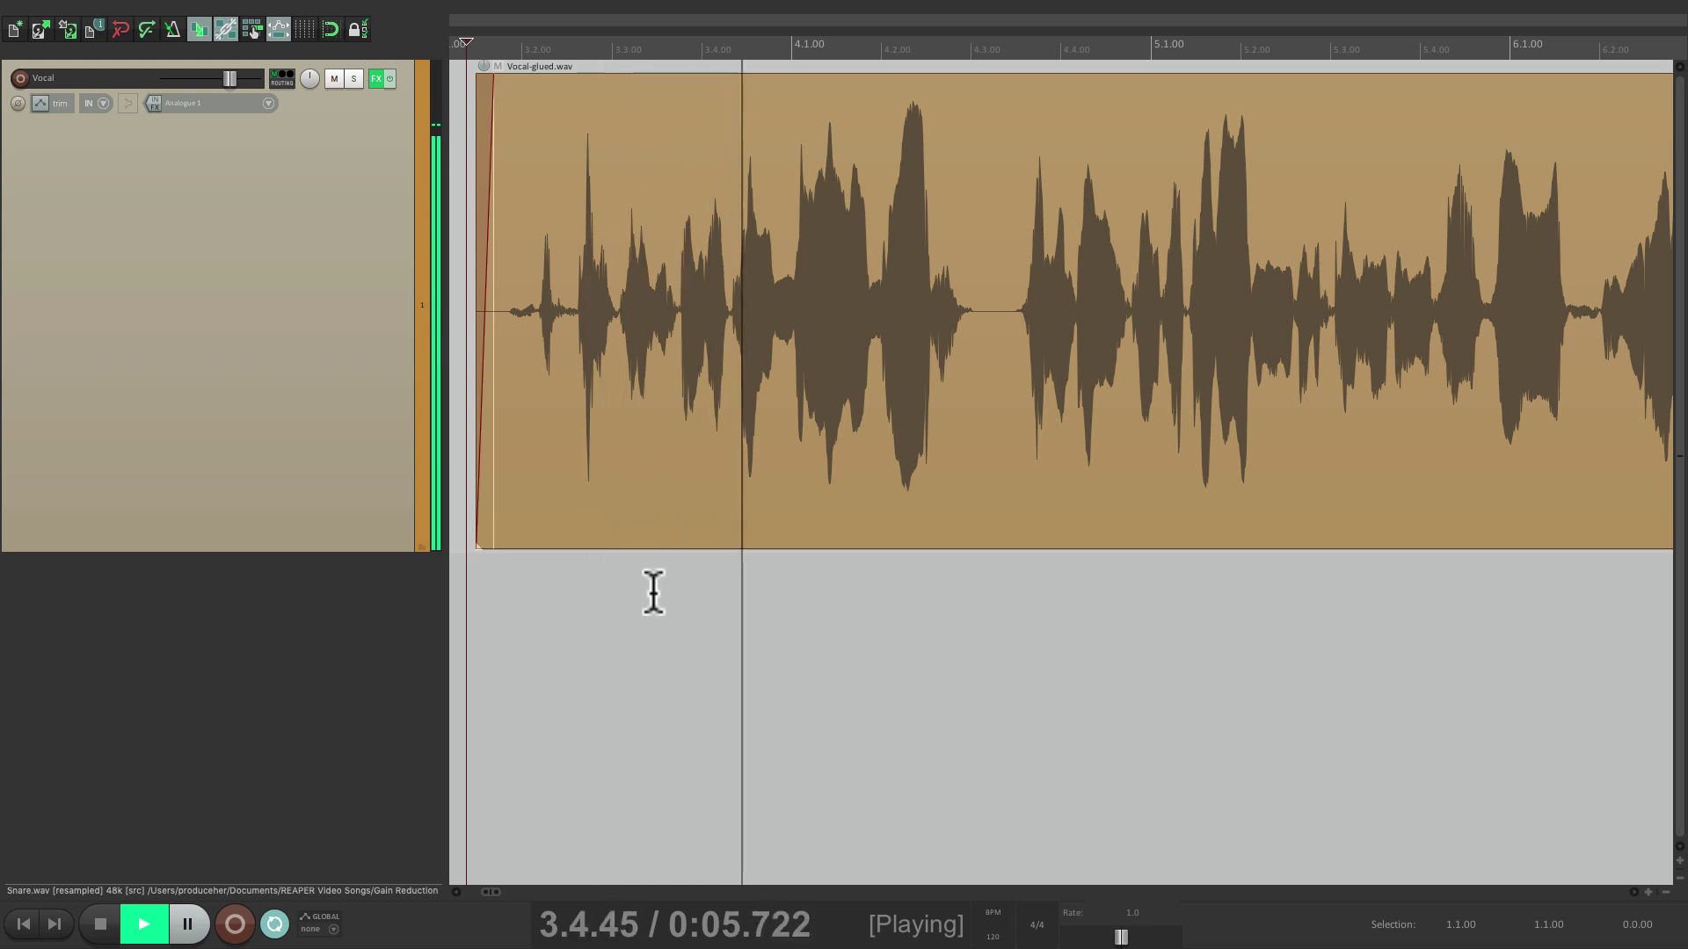
key(space)
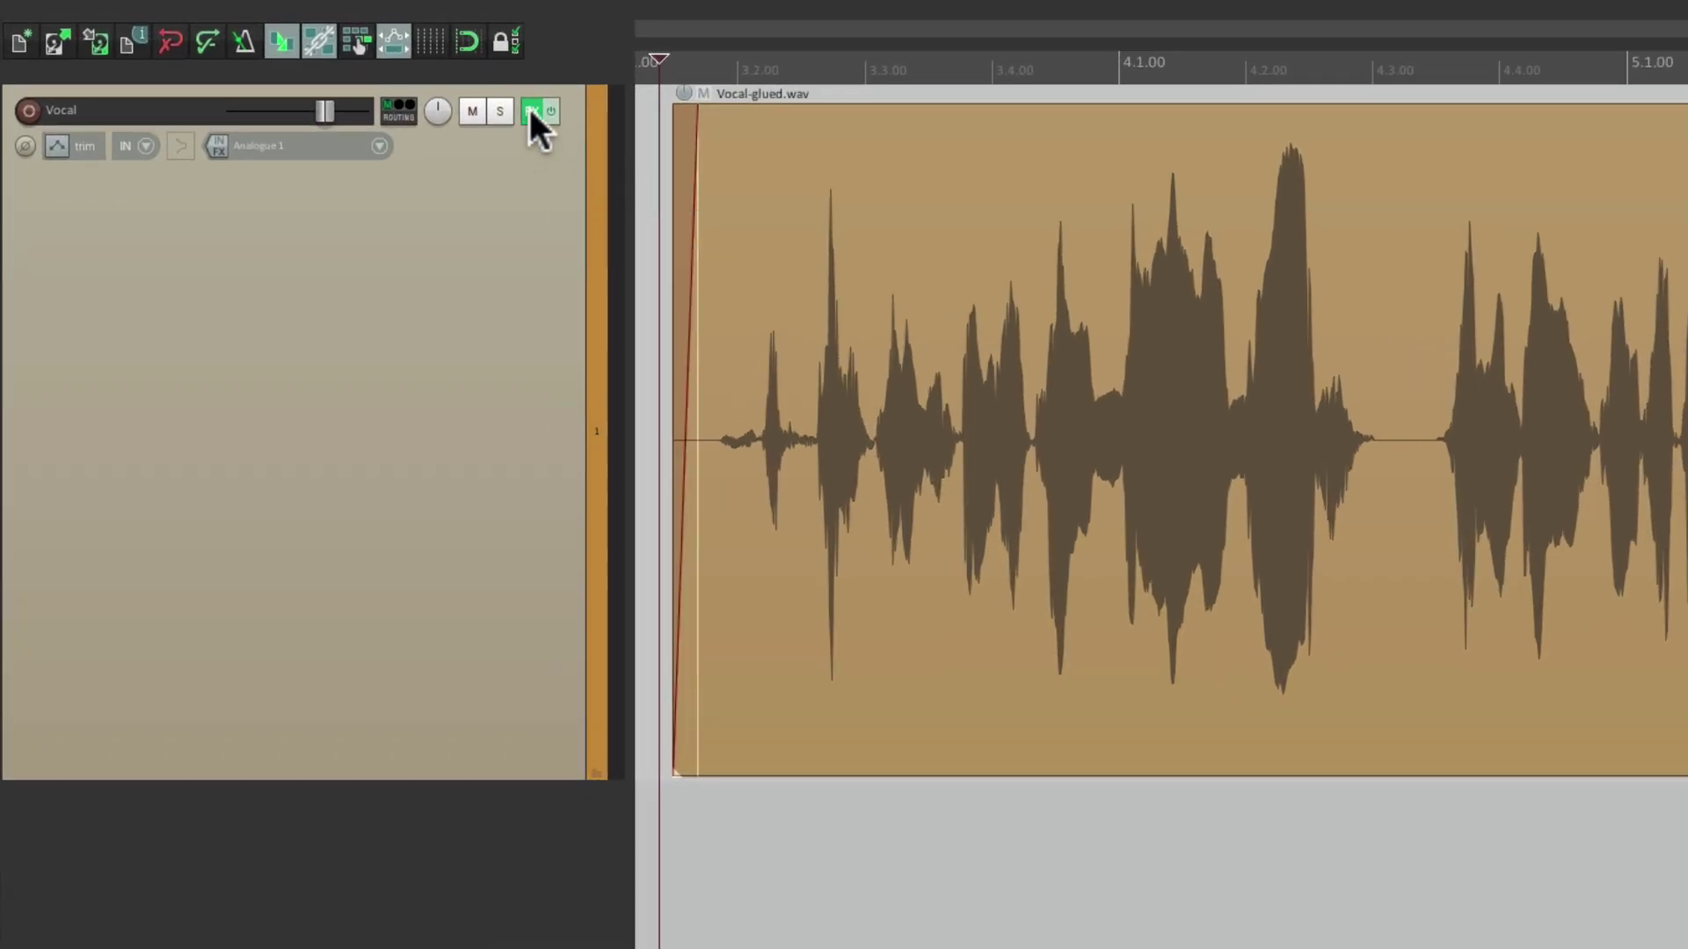
click(376, 78)
click(429, 306)
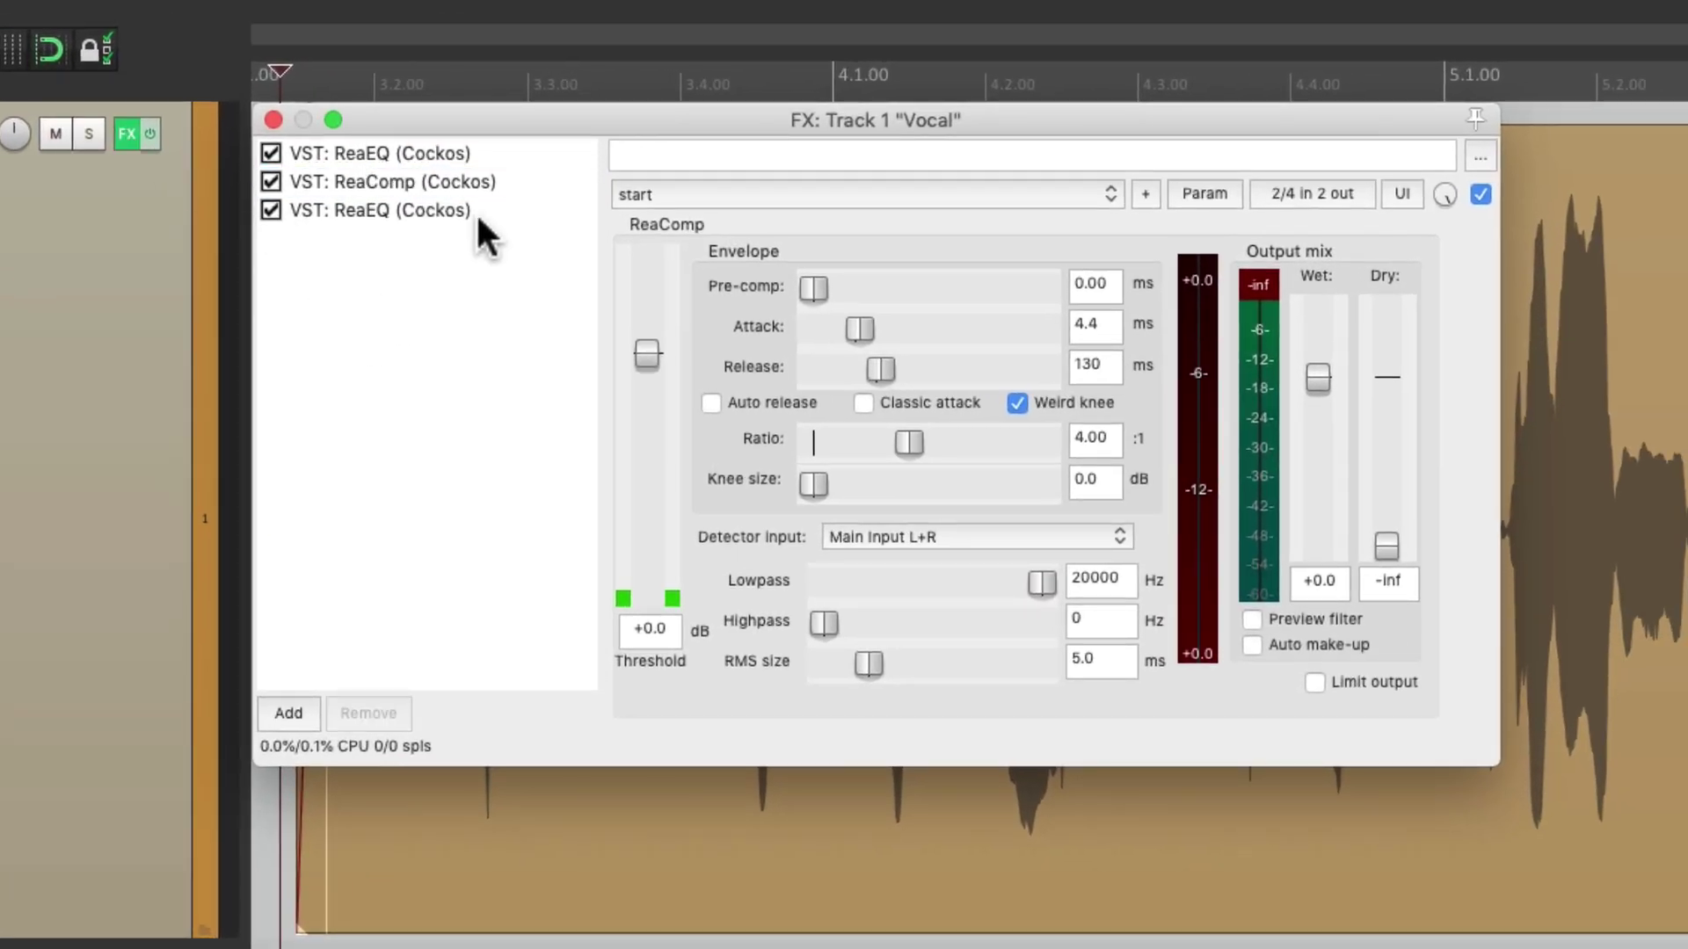
click(517, 153)
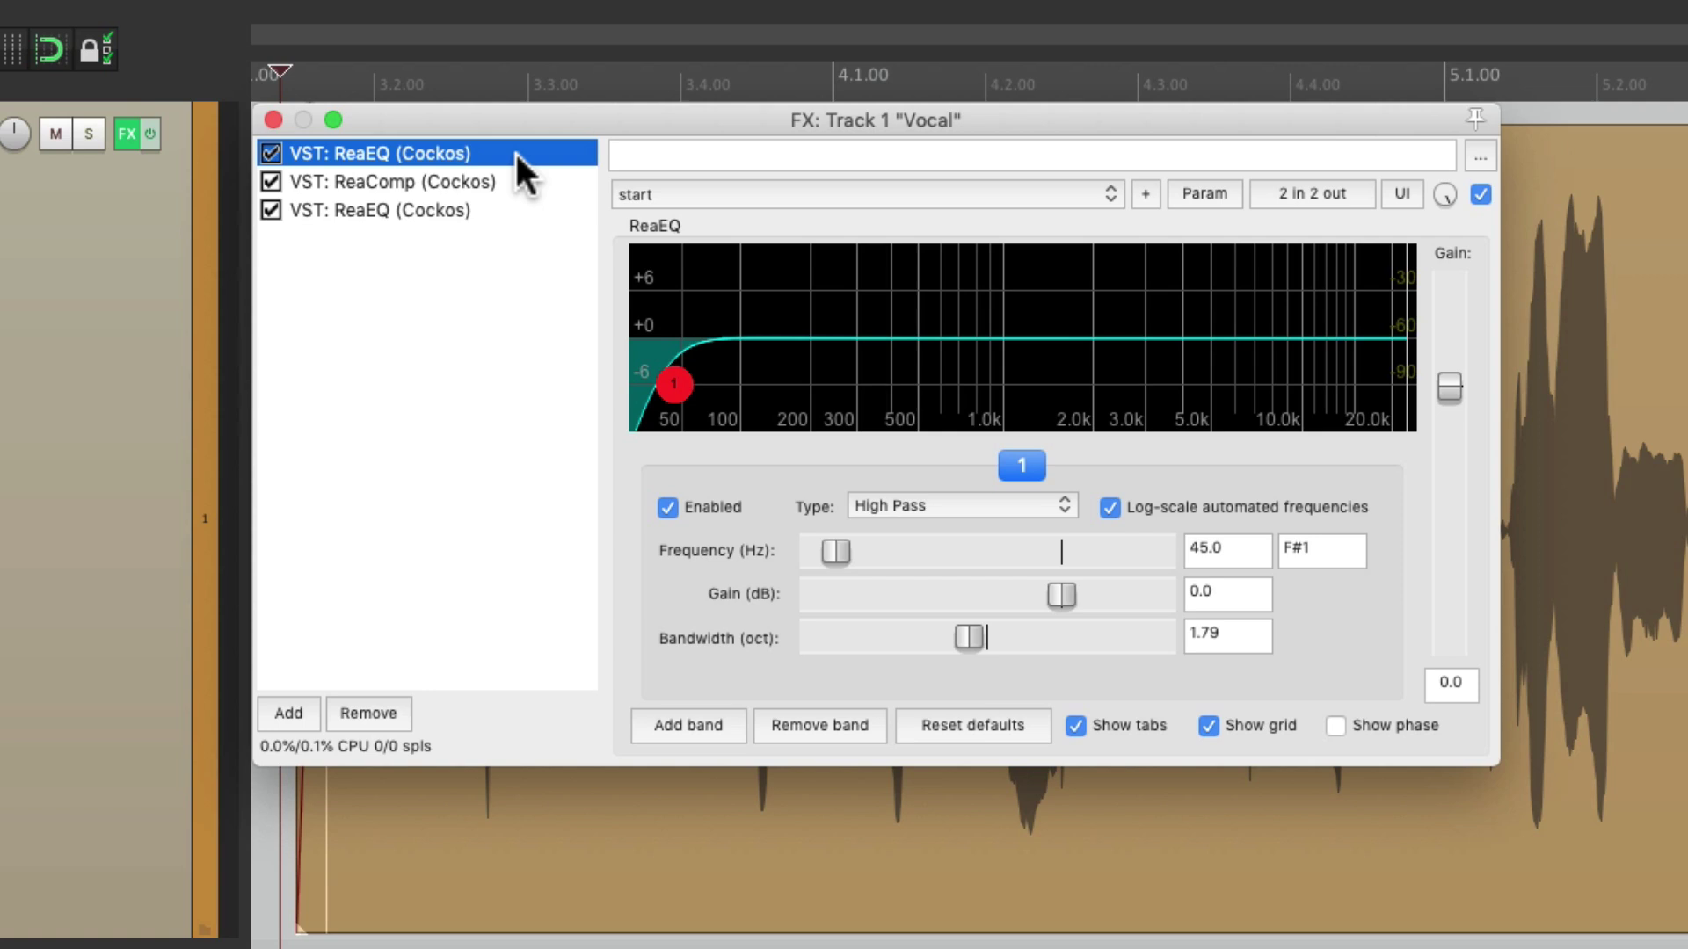
click(514, 181)
click(524, 211)
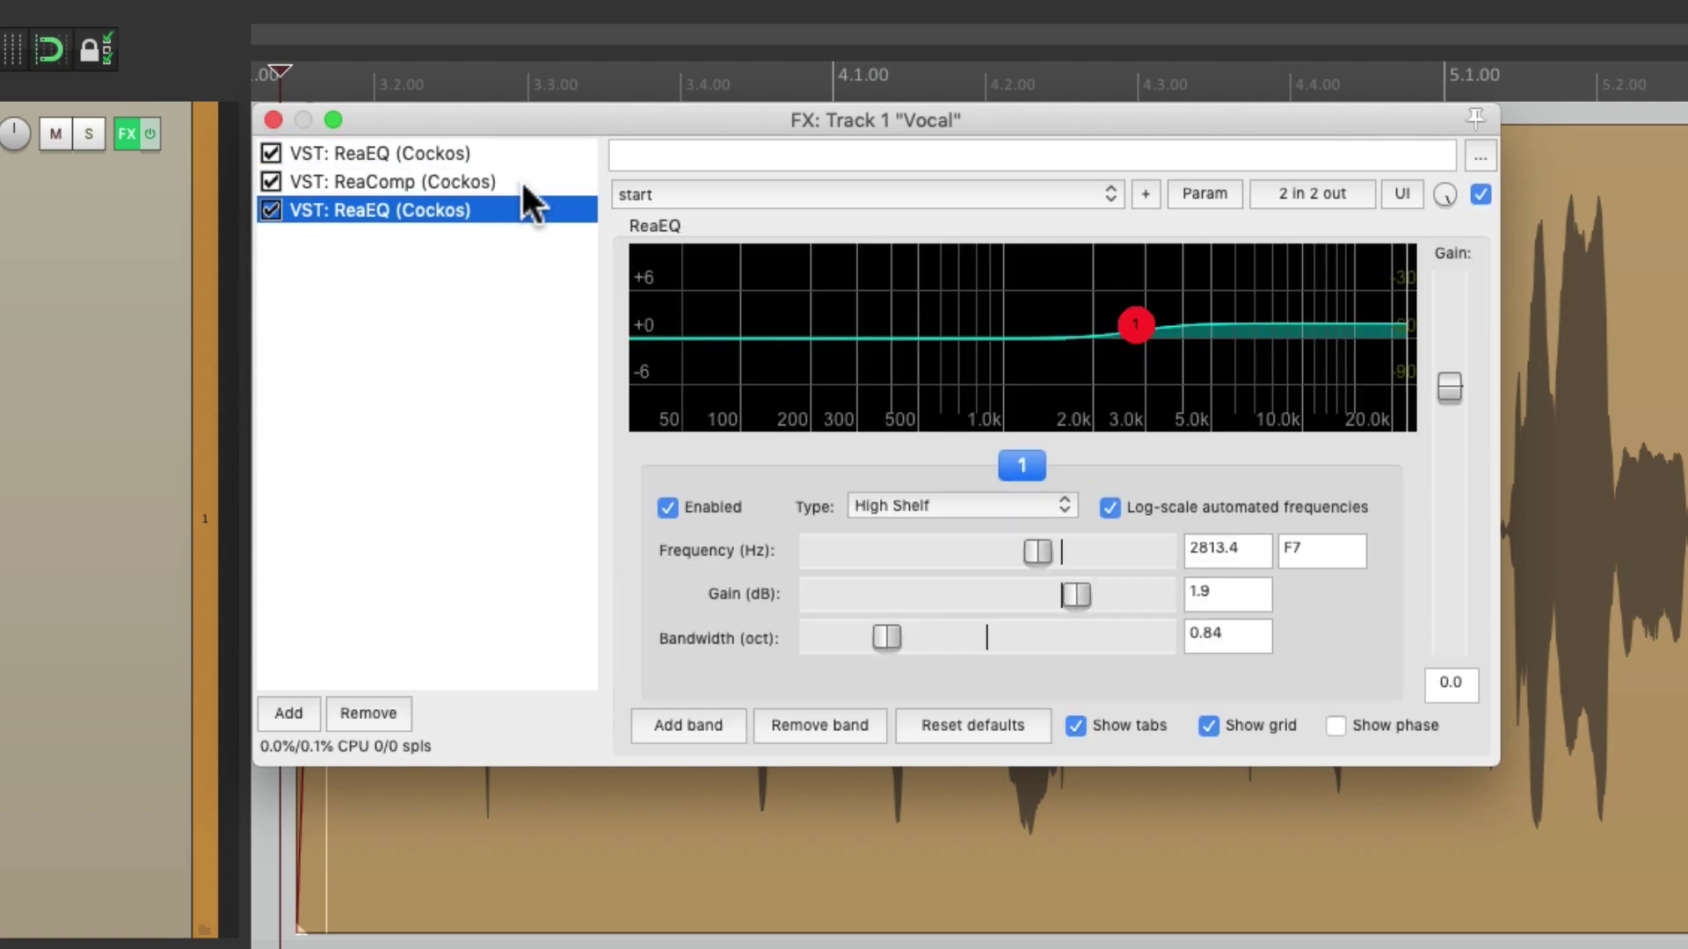
click(519, 180)
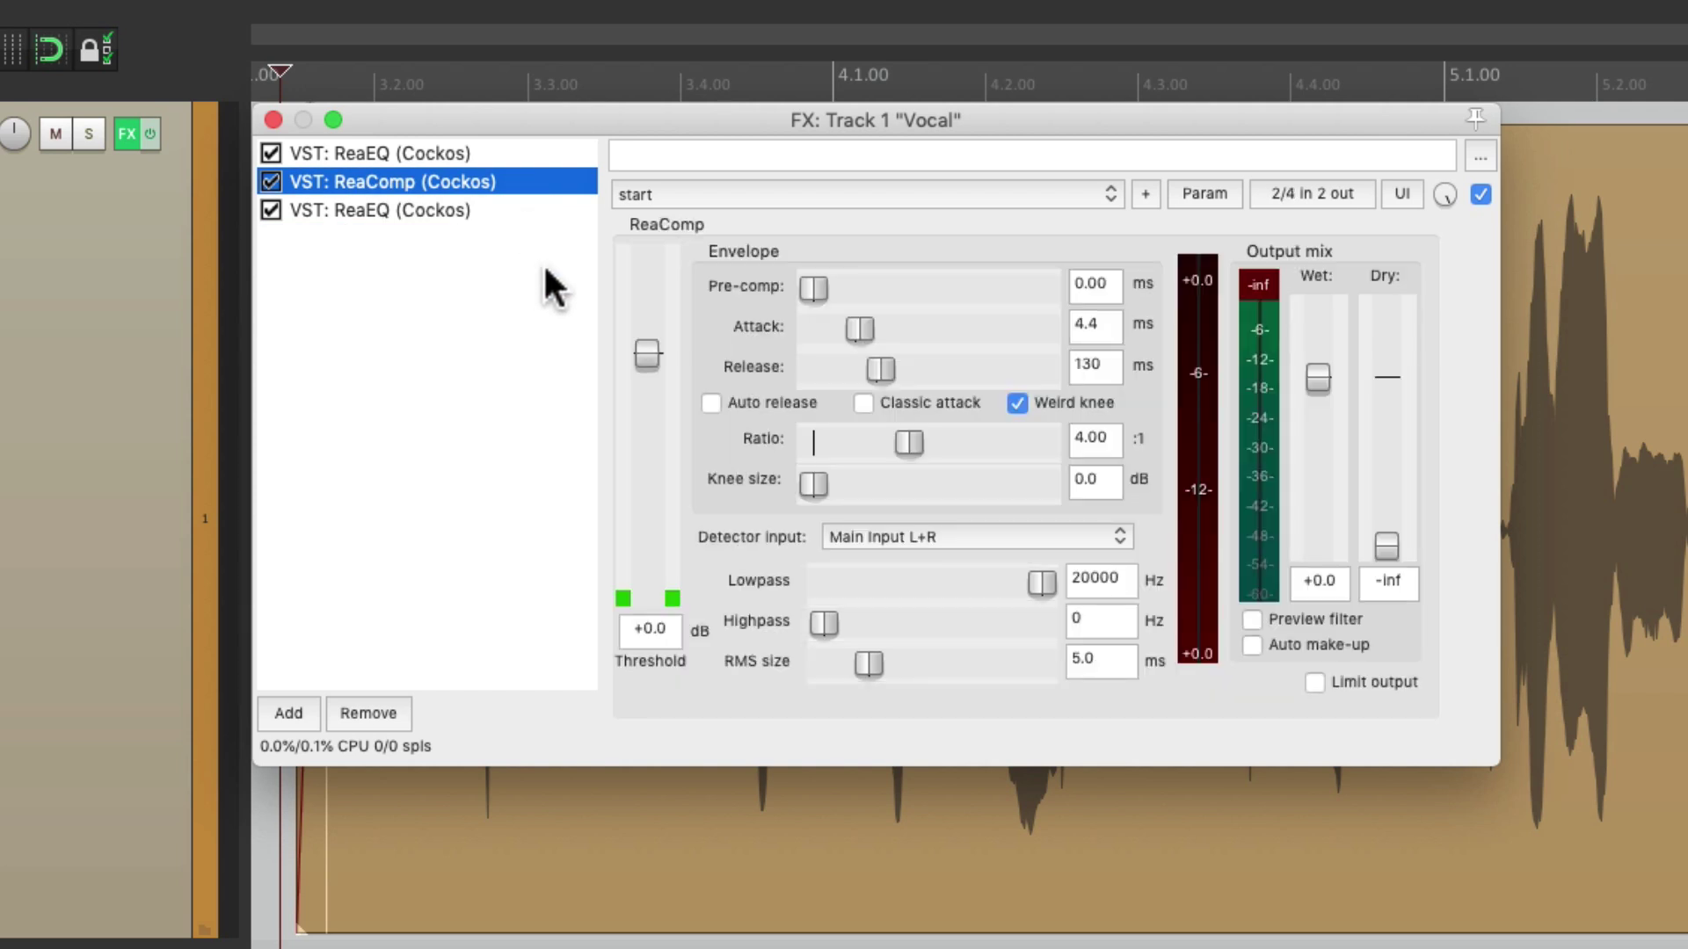
Step: Lower ReaComp's threshold to -17.3 dB during playback, then close the FX chain
key(space)
drag(648, 355, 647, 455)
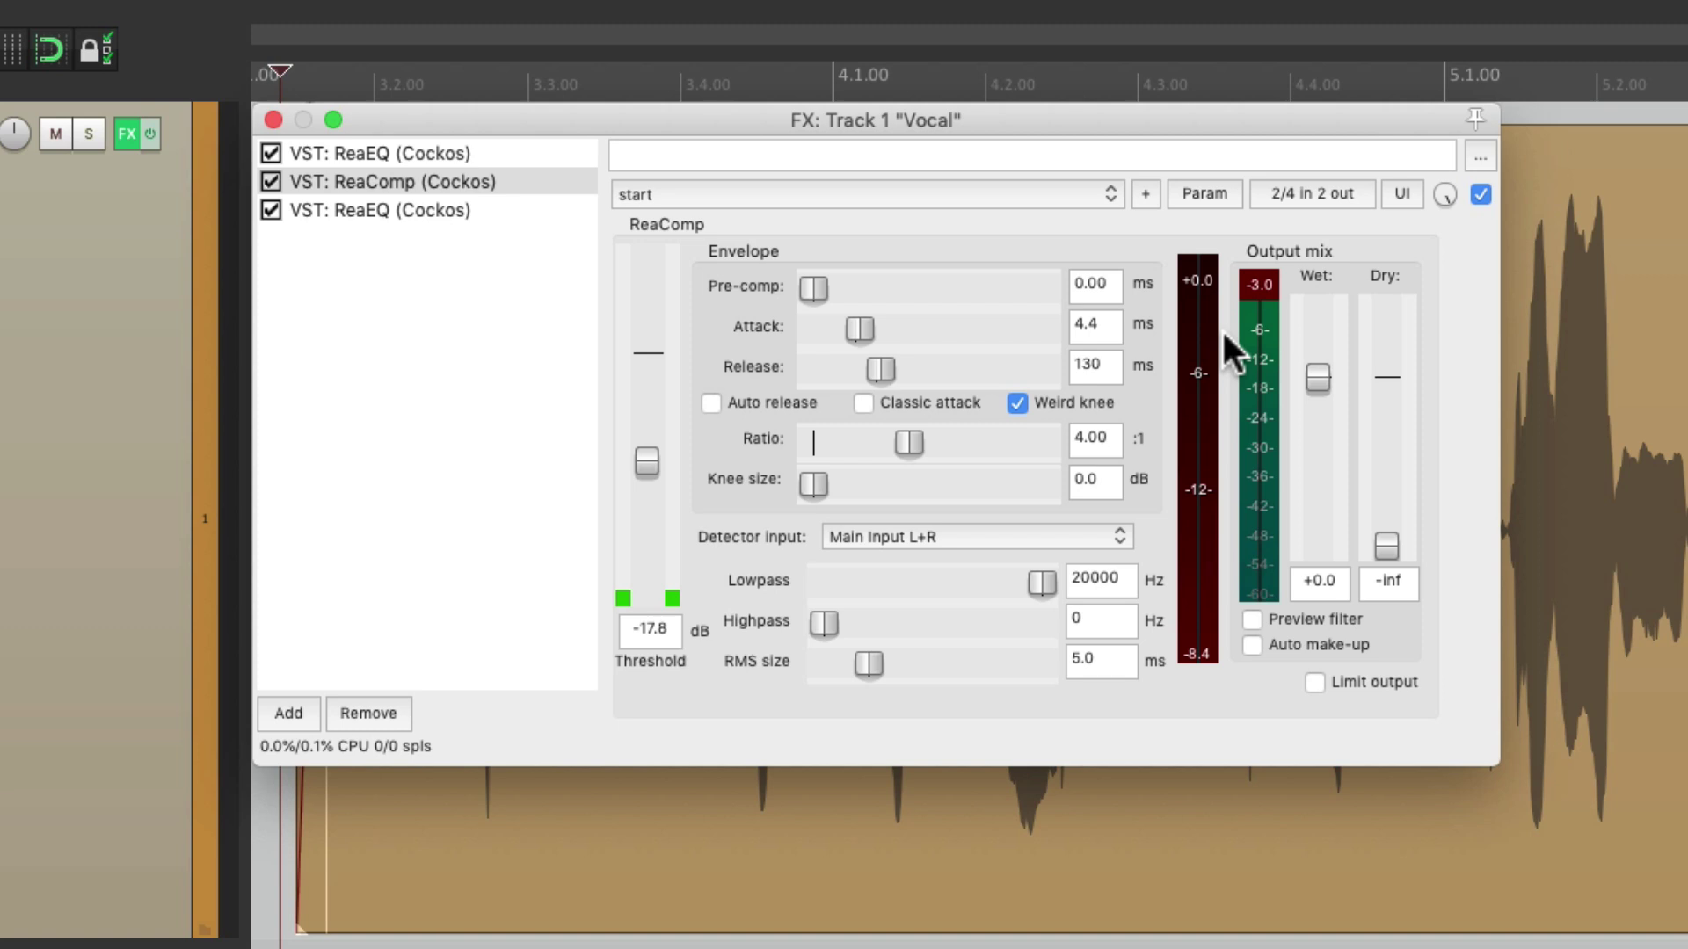
key(space)
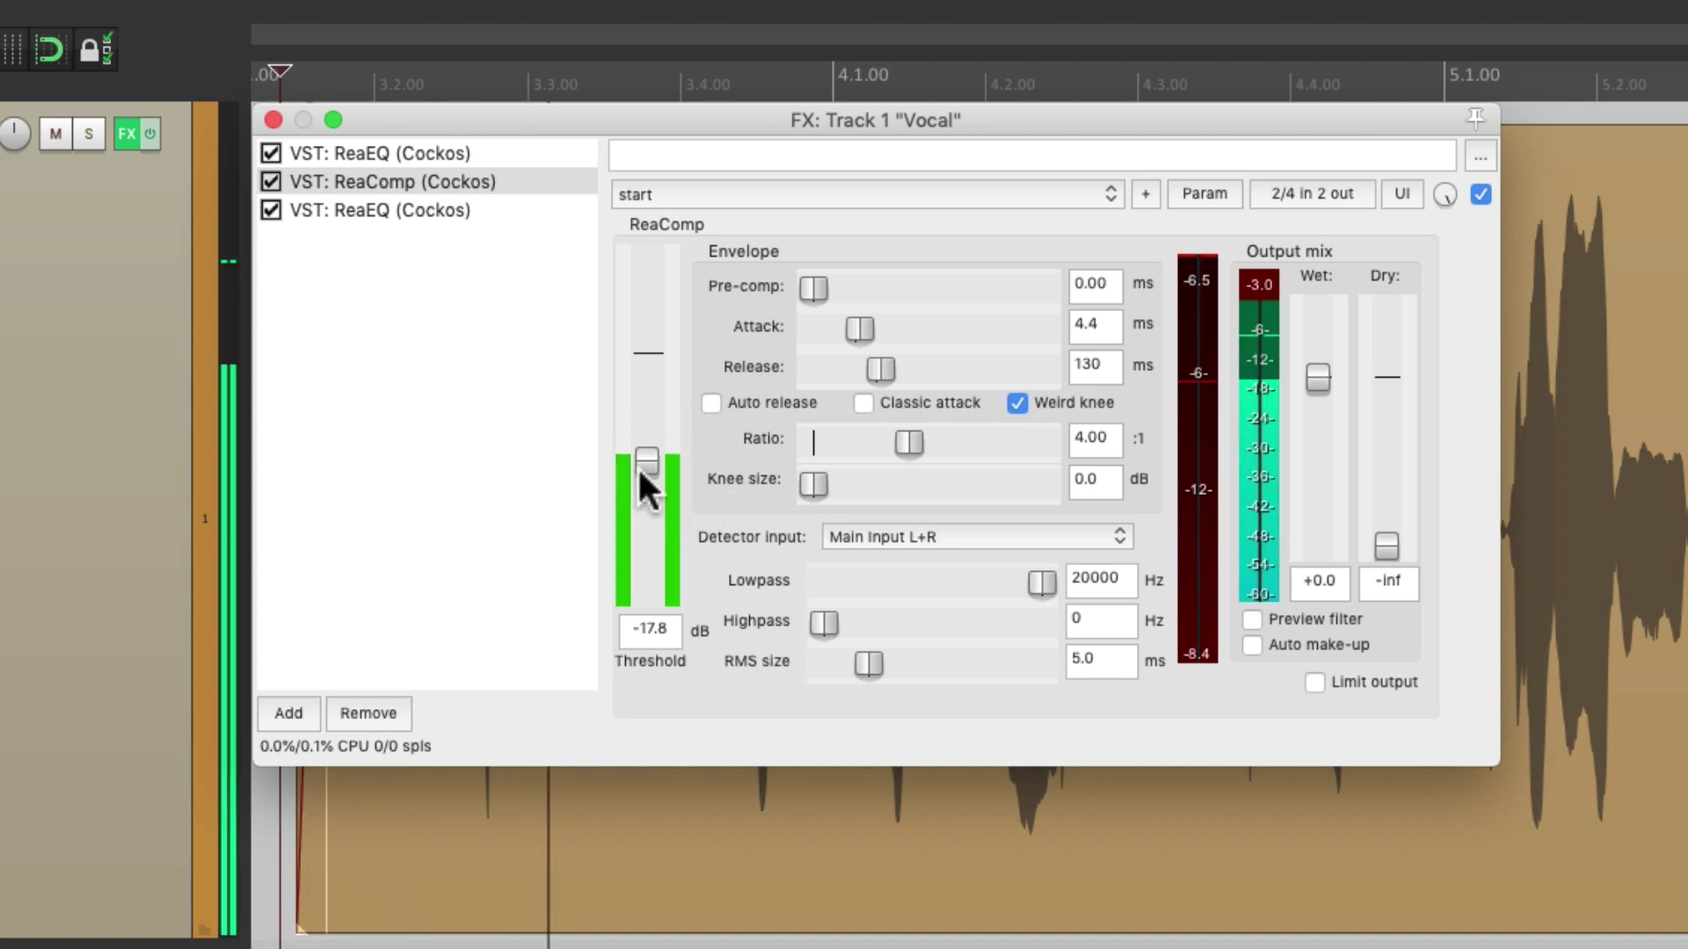
drag(636, 462, 638, 456)
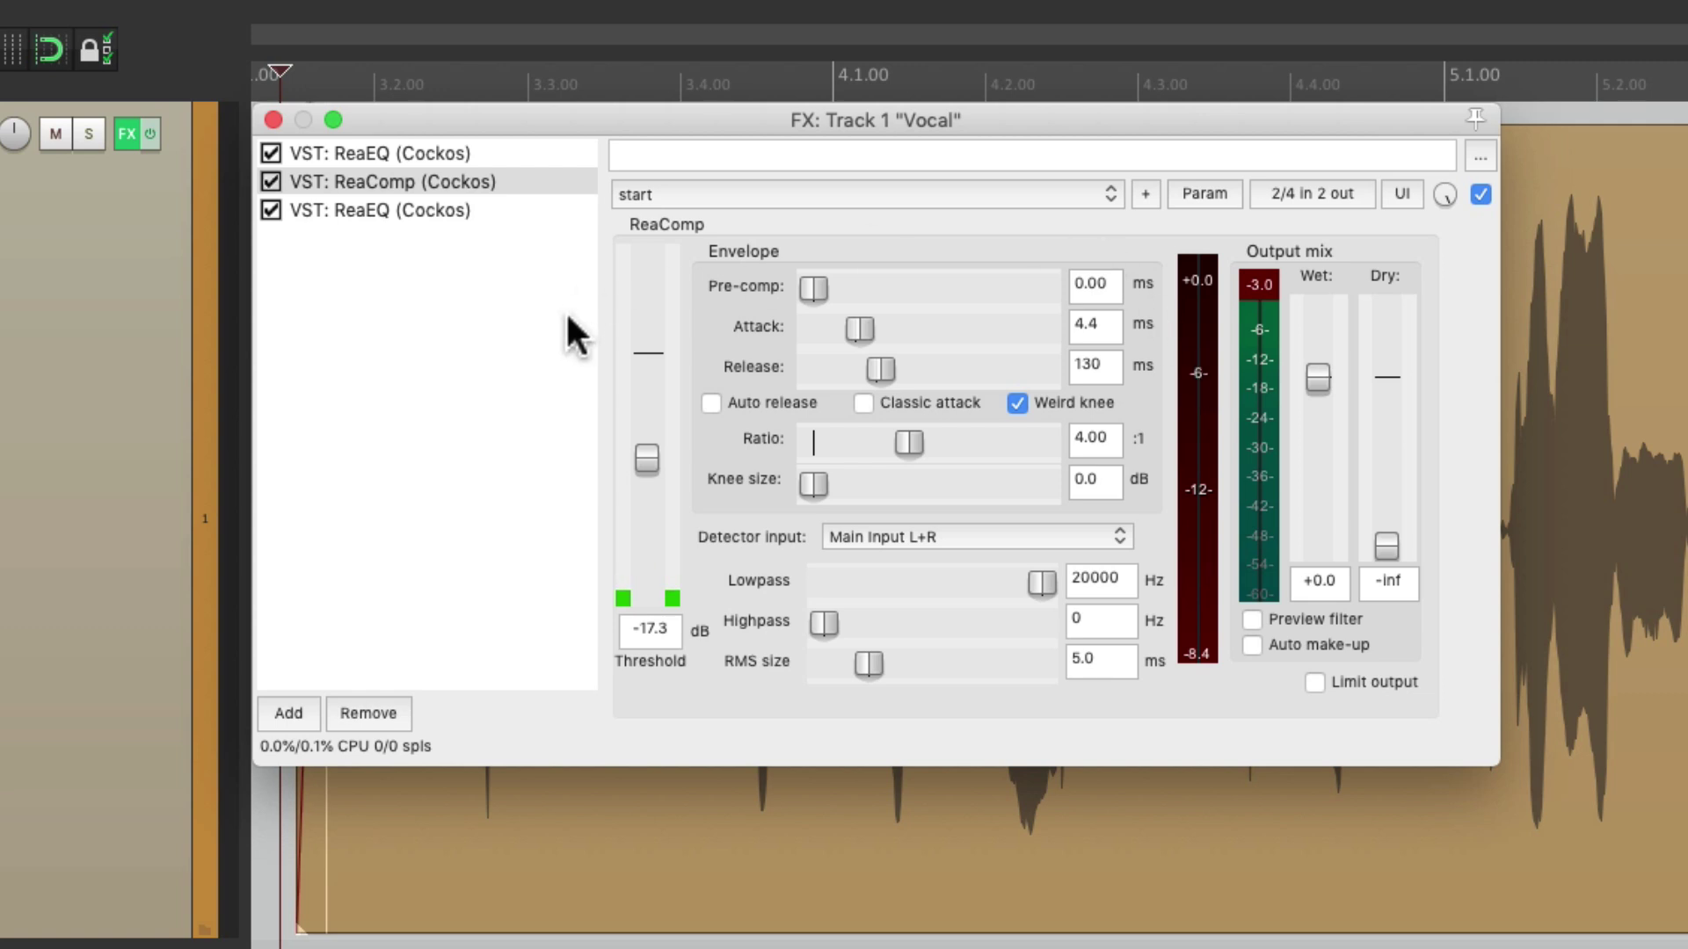
click(273, 120)
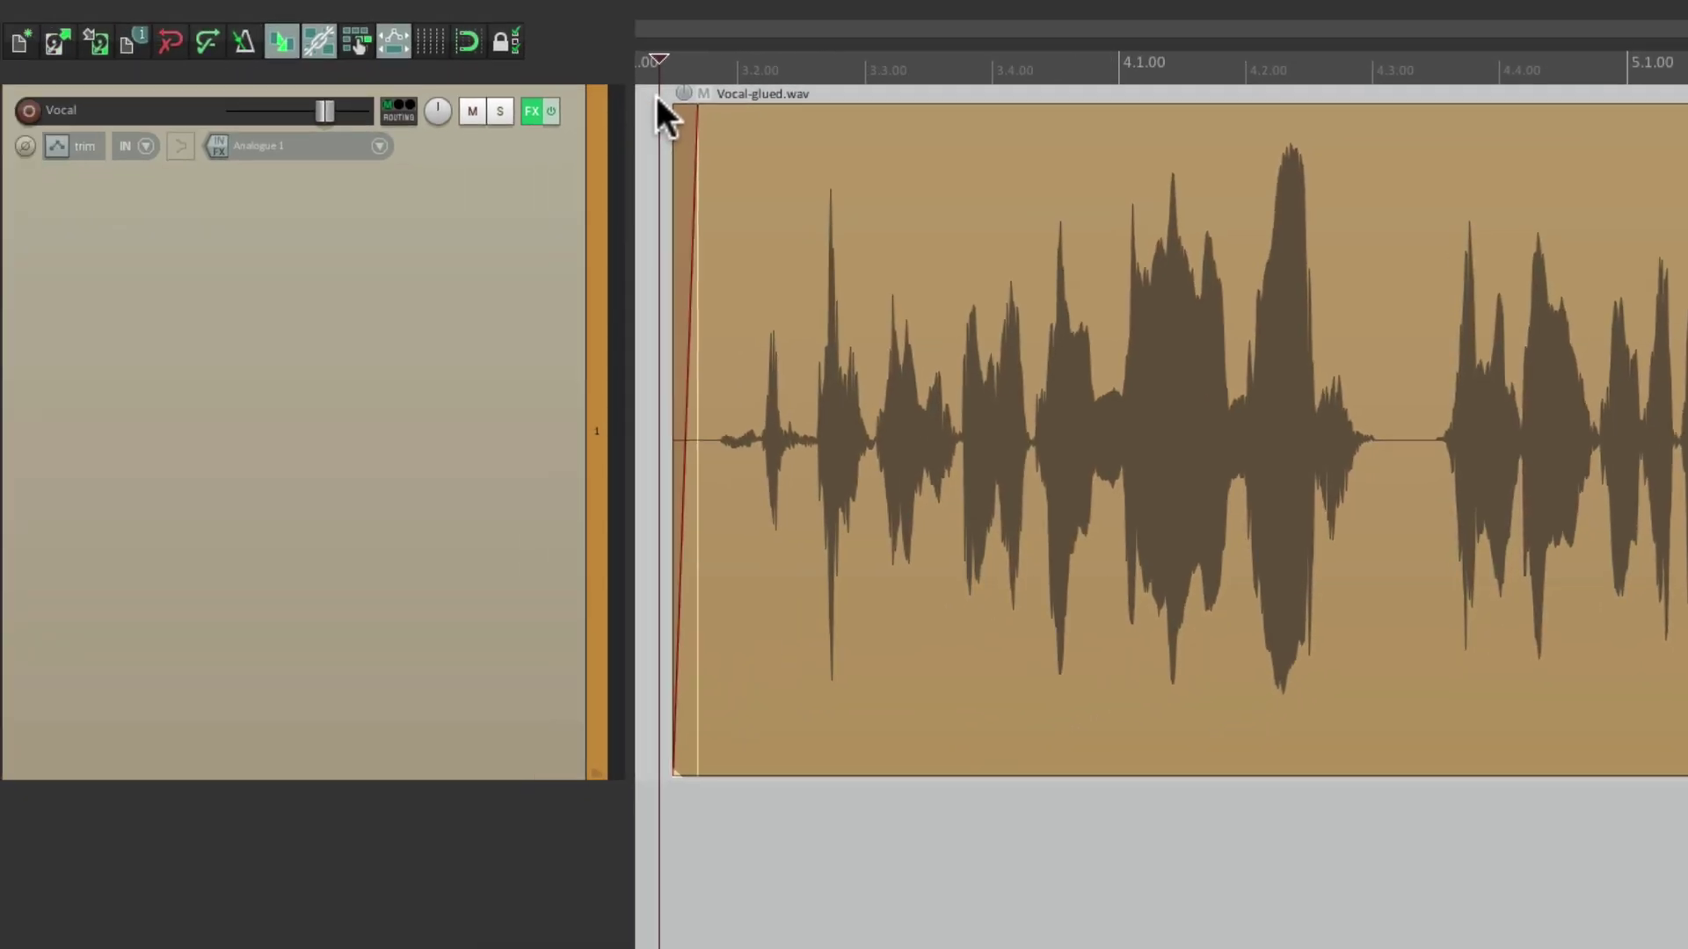
Step: Play back the vocal, then reopen its FX chain showing ReaComp at -17.3 dB and 4:1
key(space)
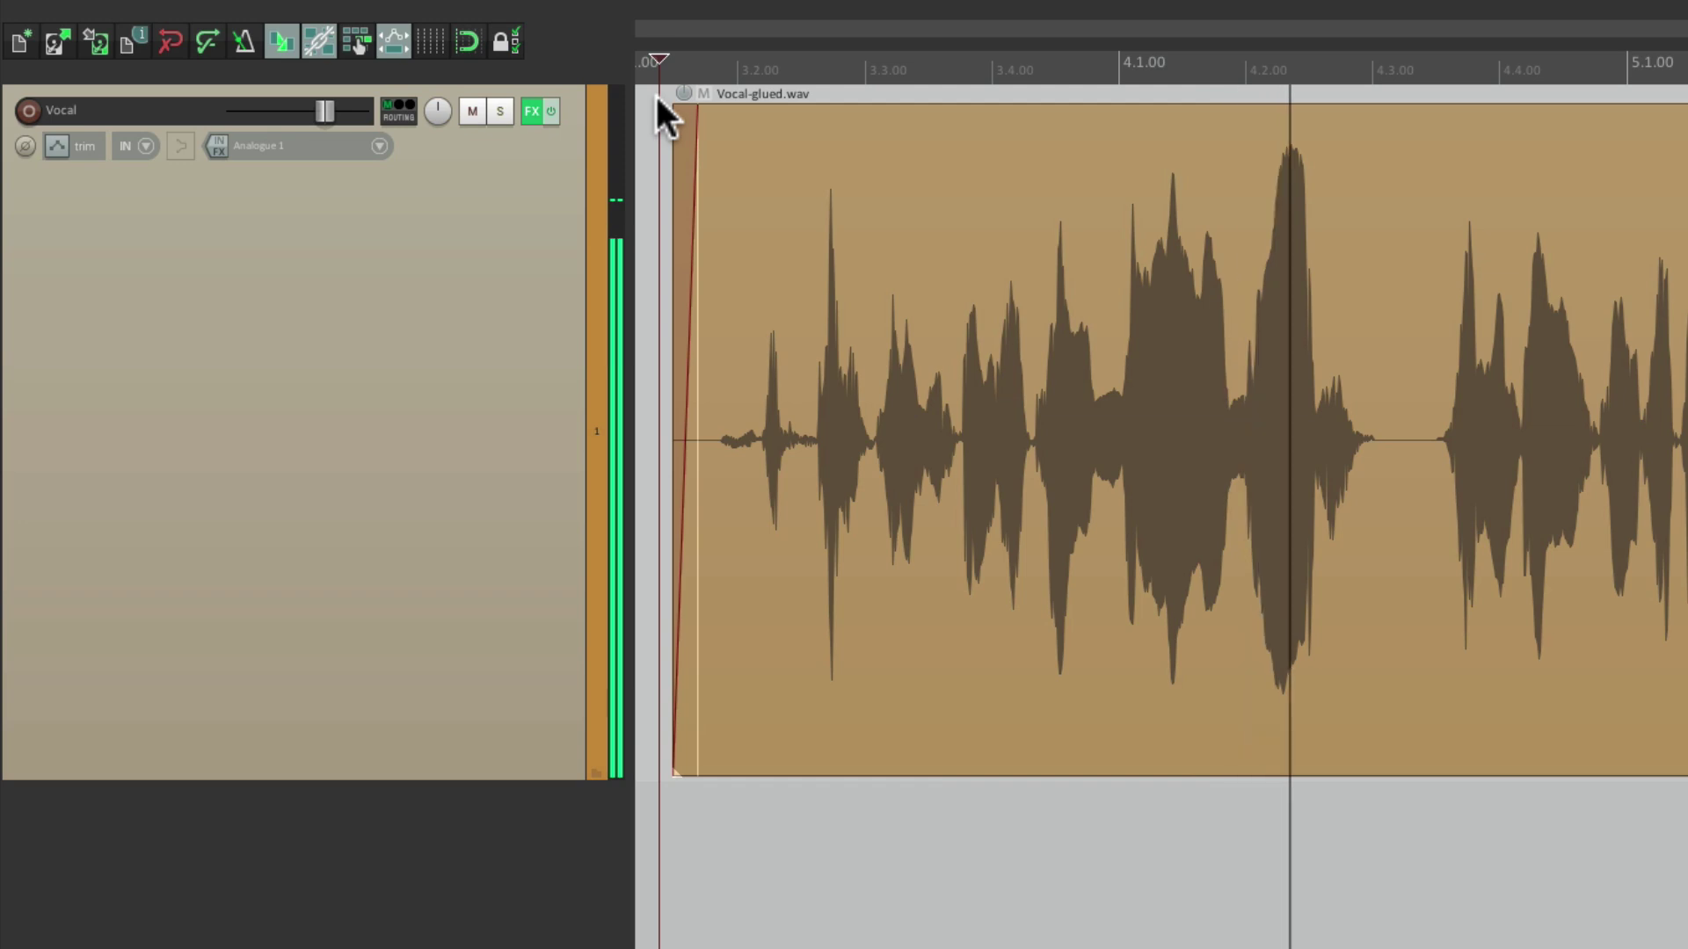
key(space)
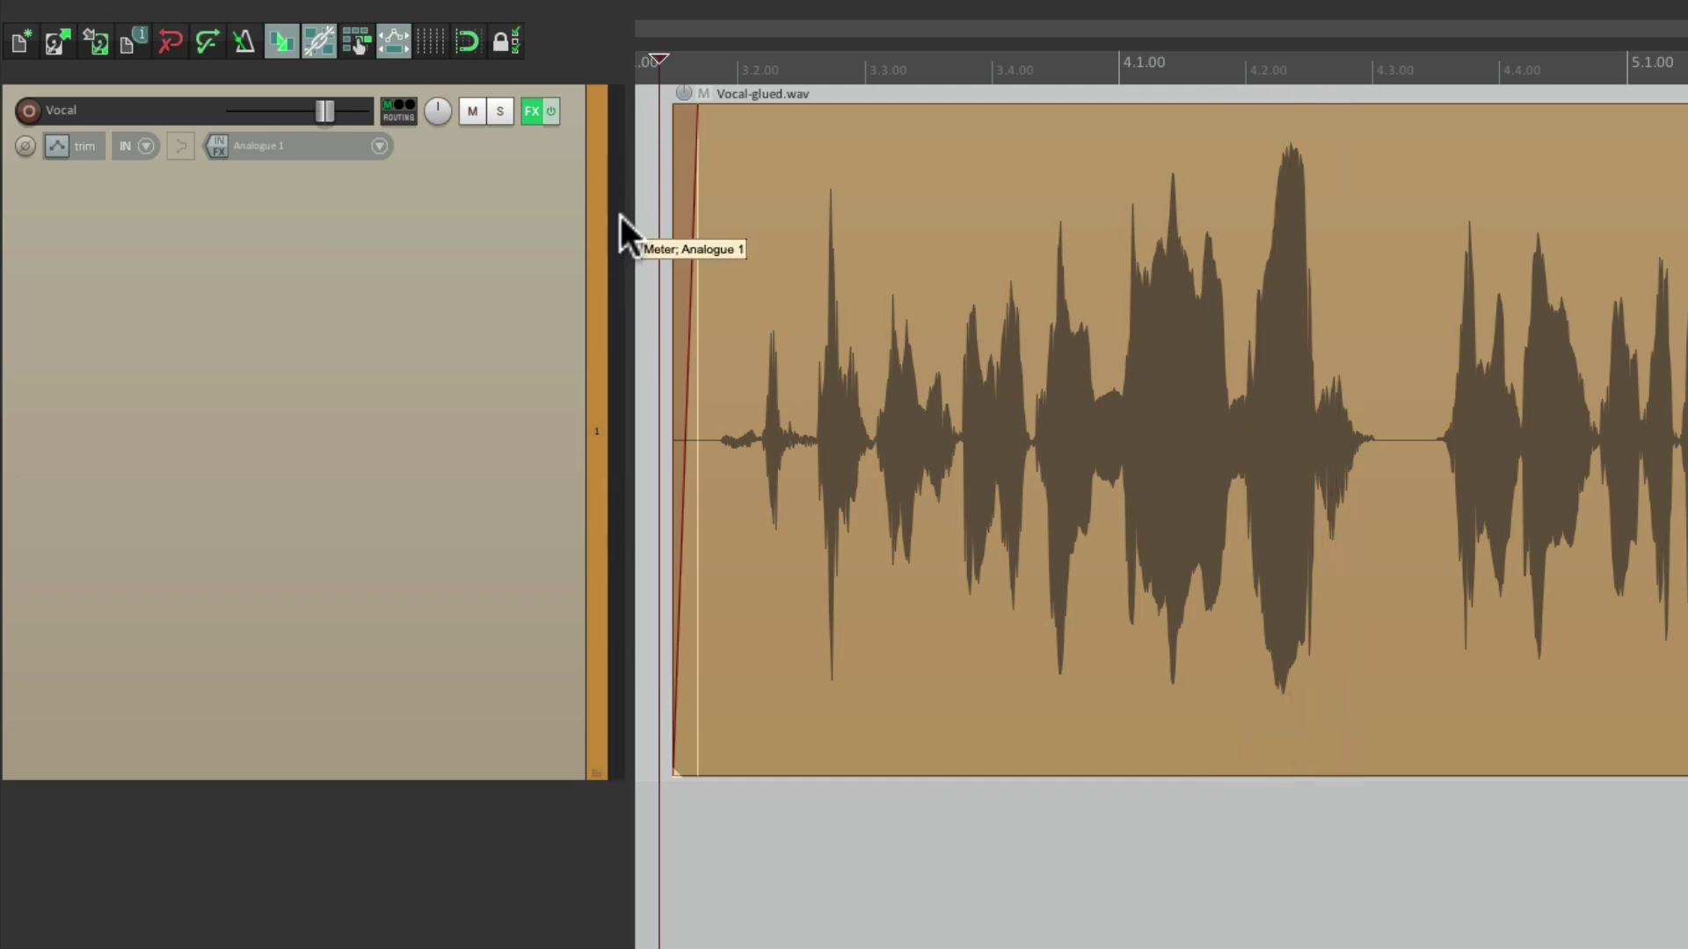
click(527, 114)
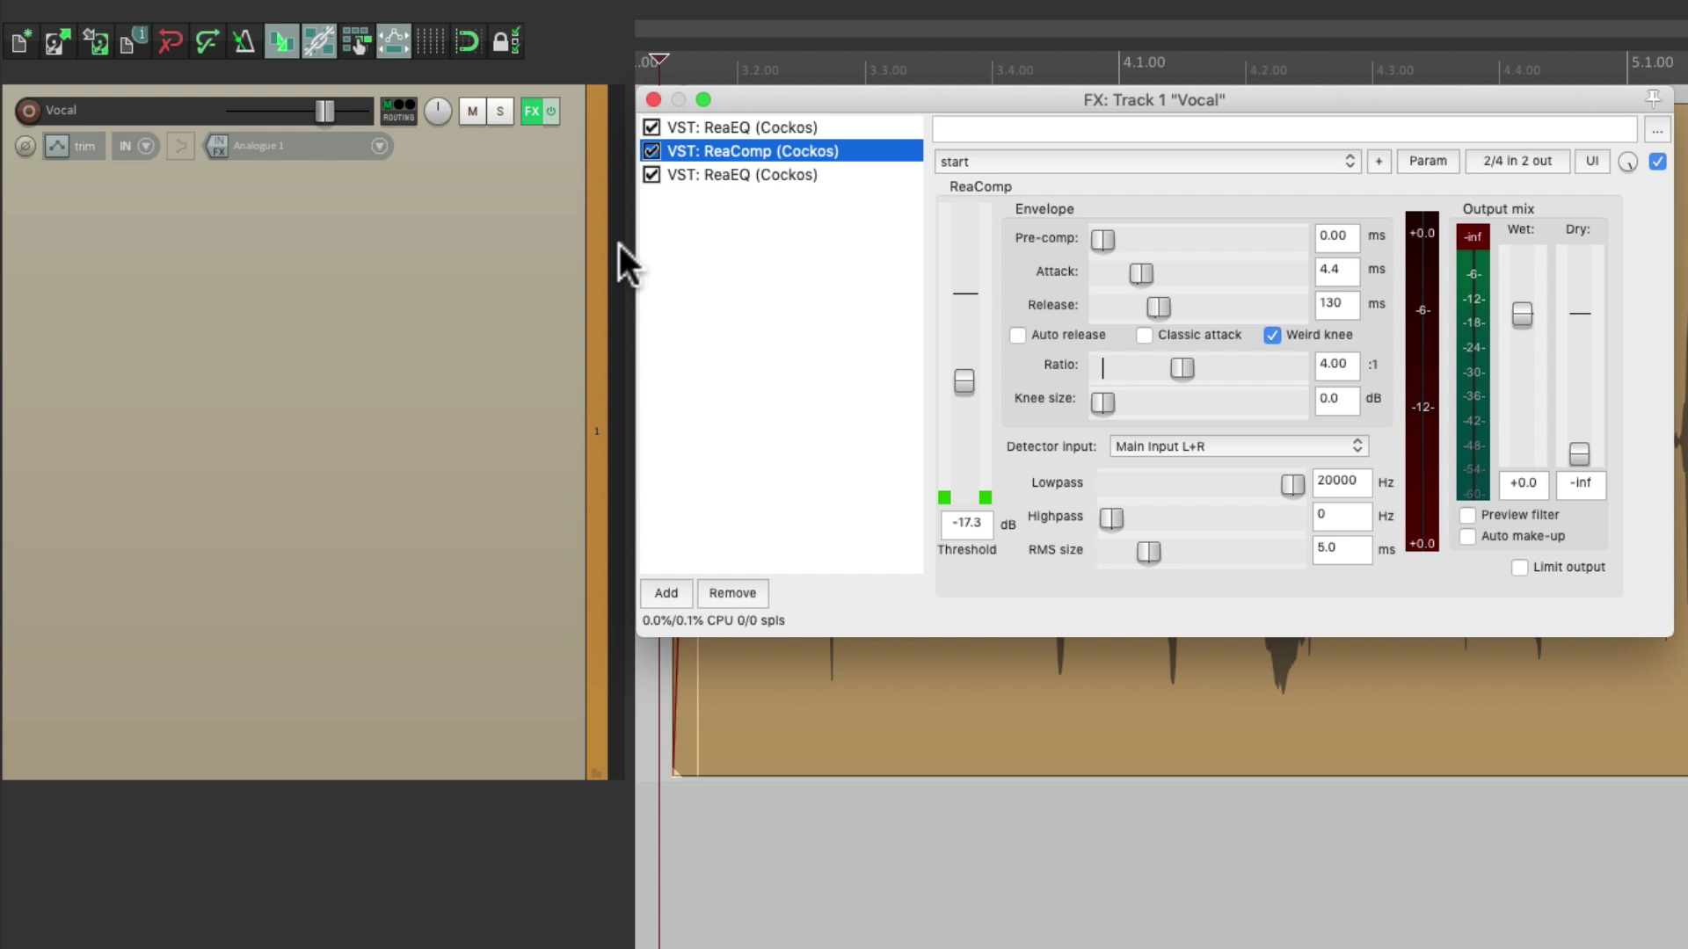
Step: Set the Vocal track's channel count to 4 in its routing settings
click(654, 99)
click(399, 112)
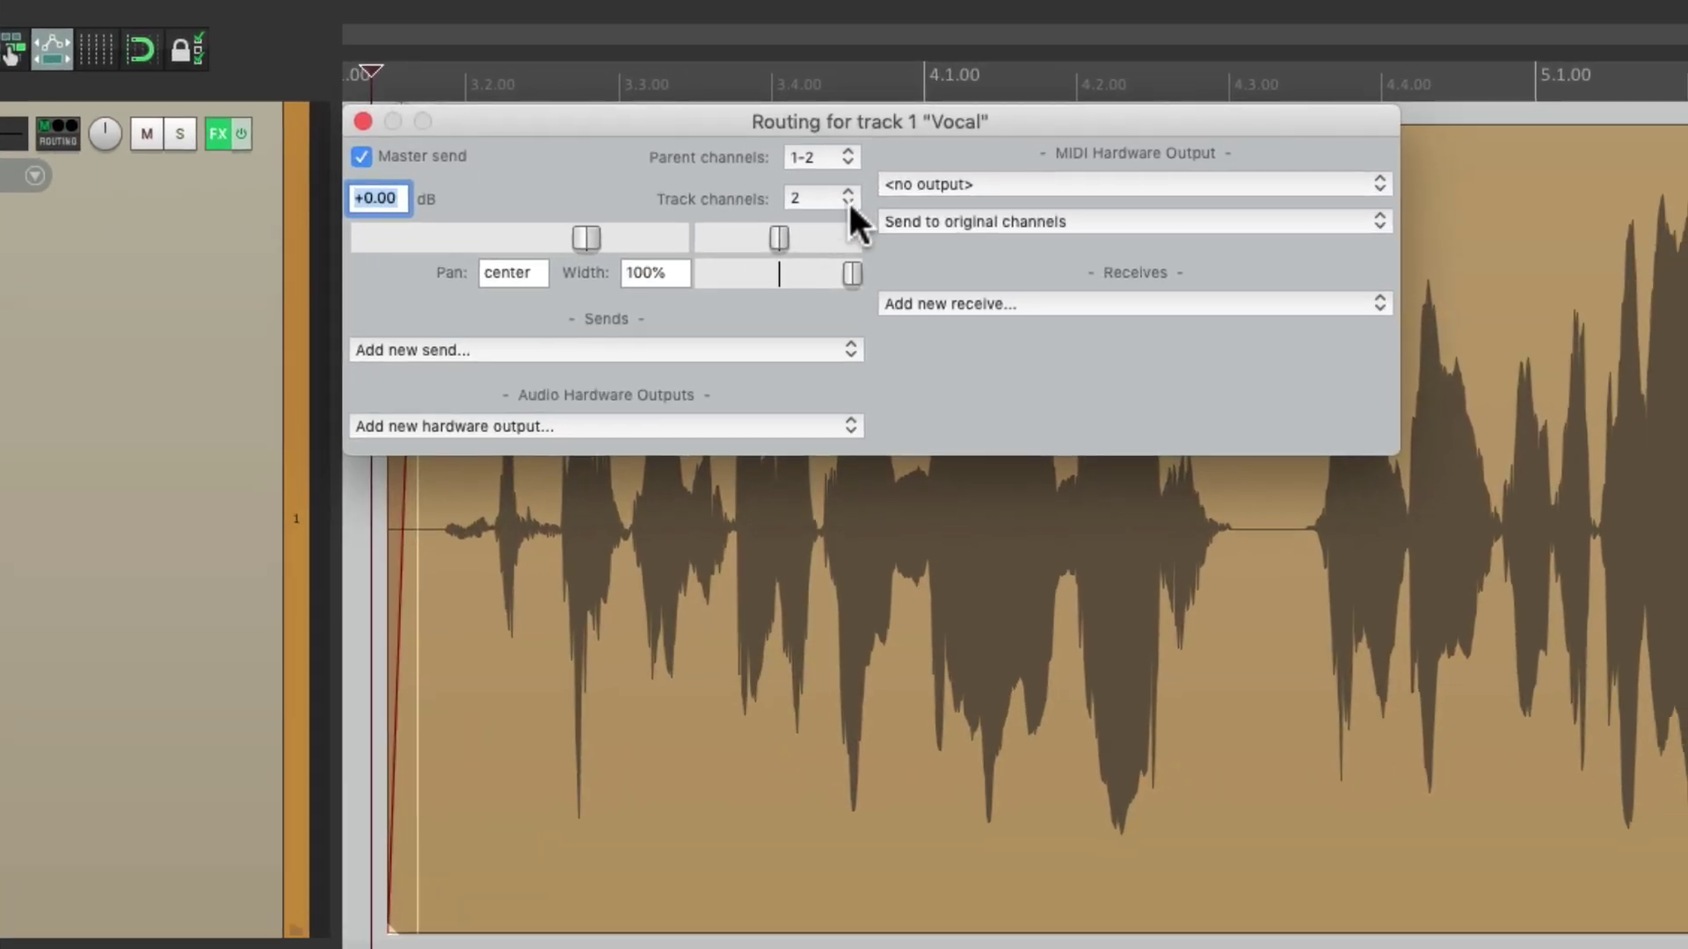
click(846, 201)
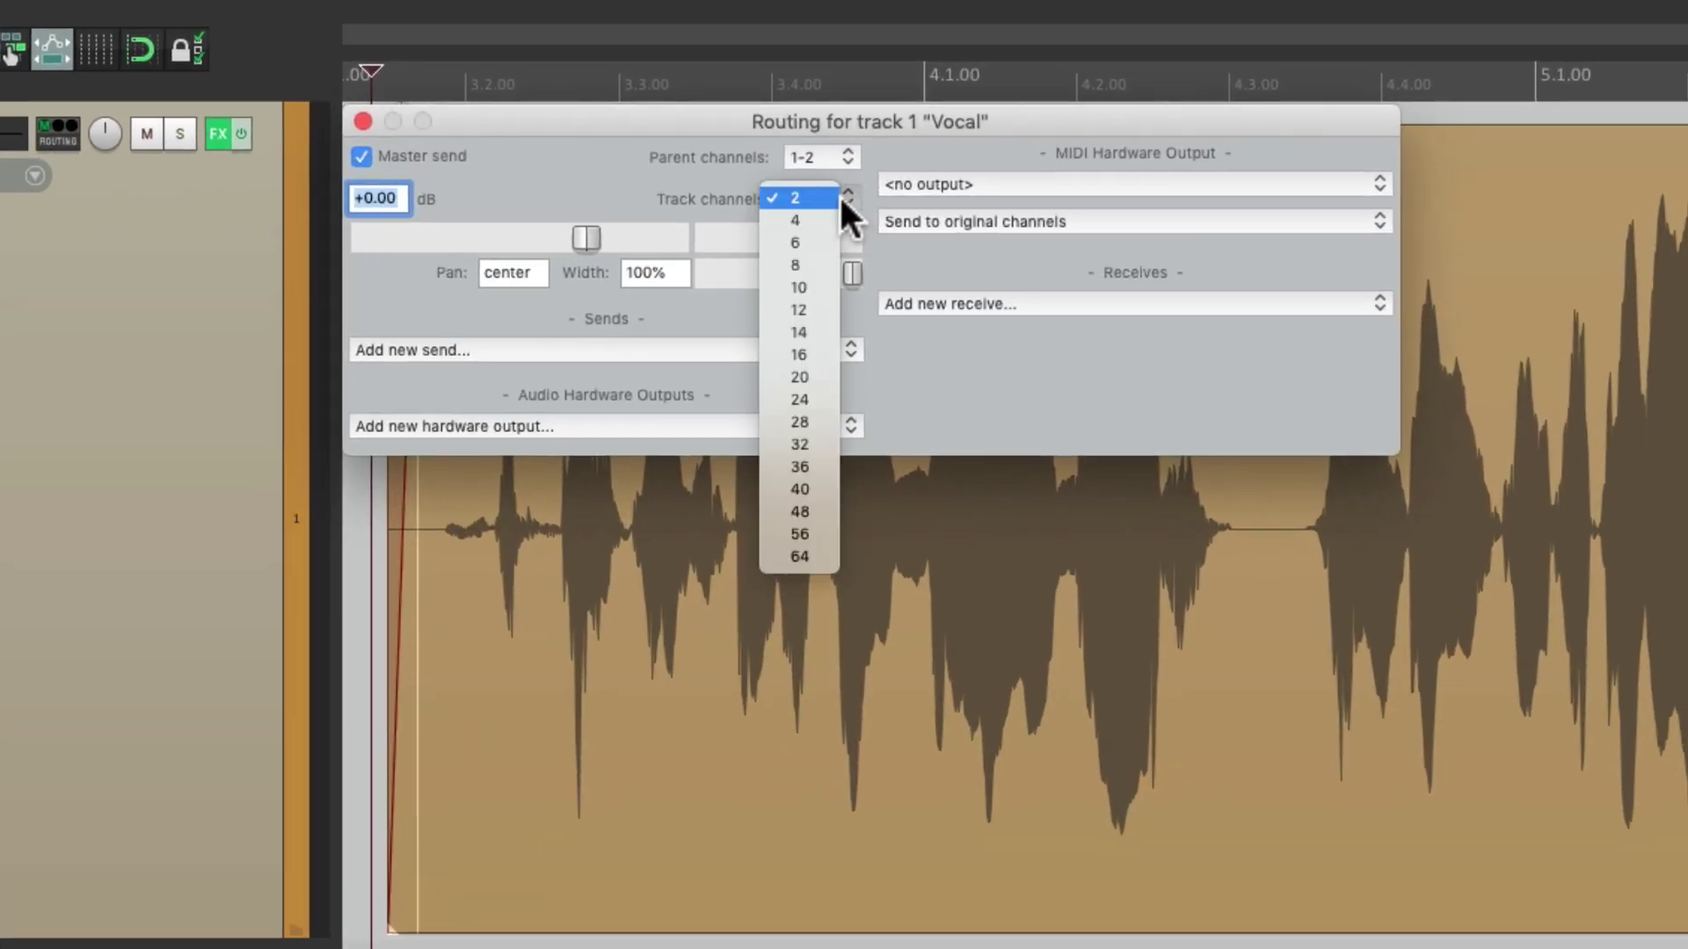
click(832, 223)
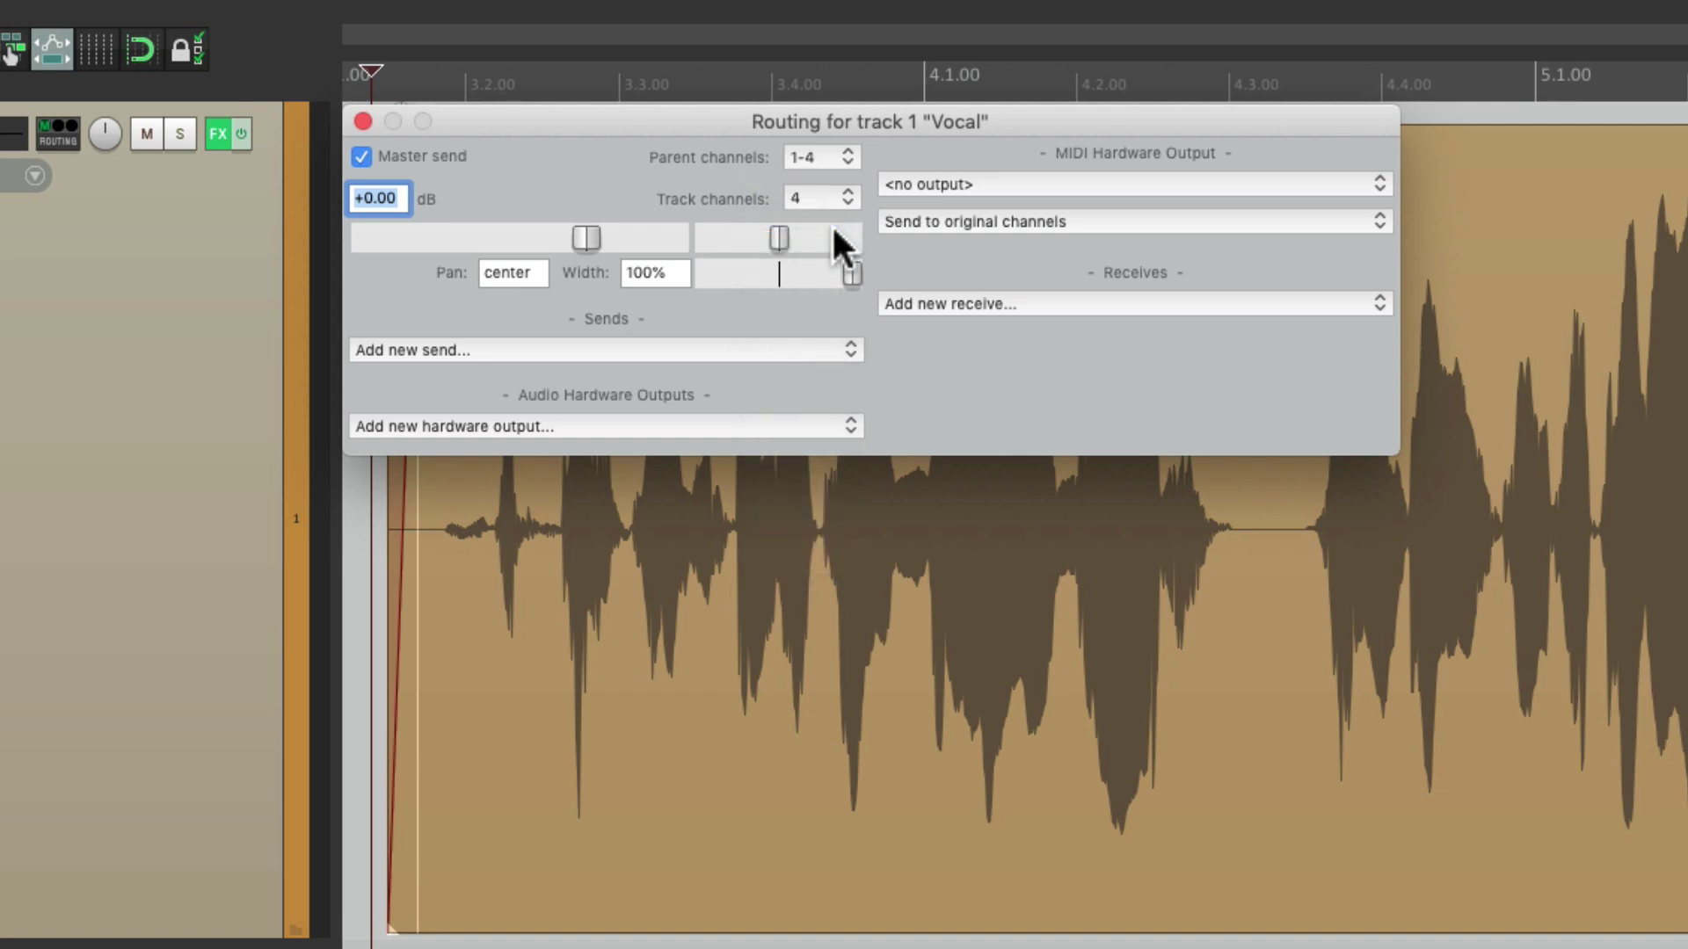
click(362, 121)
Step: Reopen the Vocal FX chain and bring up the Add FX browser
click(218, 133)
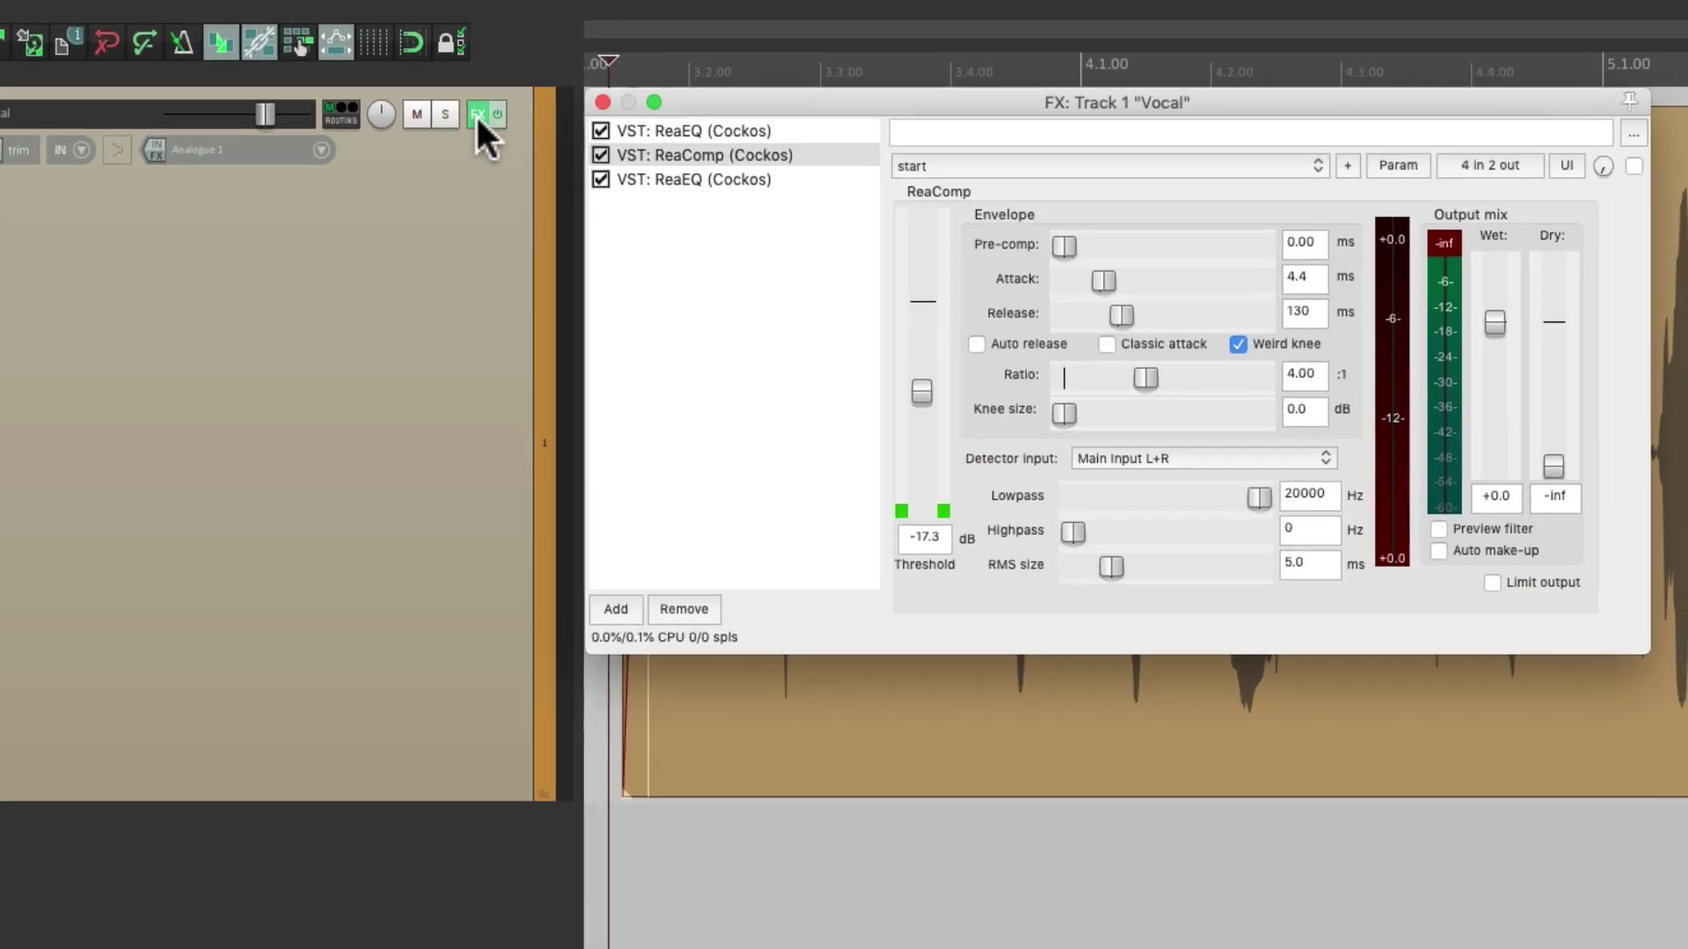
click(727, 282)
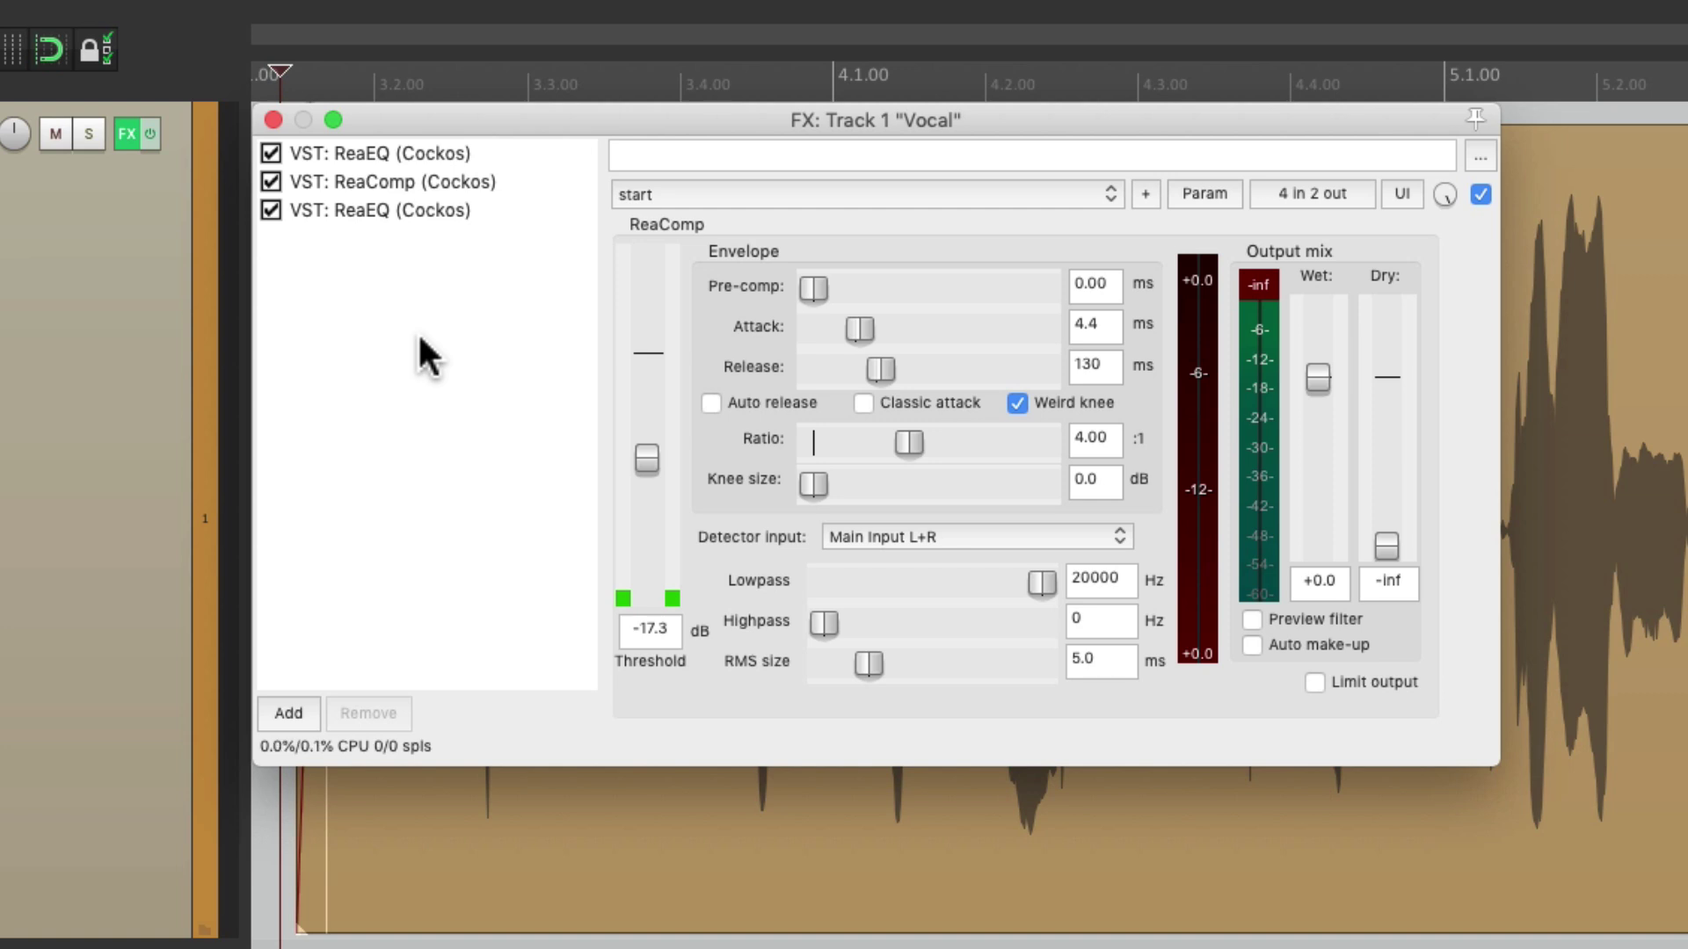
double_click(419, 330)
Step: Add JS: Channel Router w/Polarity via the 'polarity' filter and move it between the first ReaEQ and ReaComp
click(551, 899)
text(polarity)
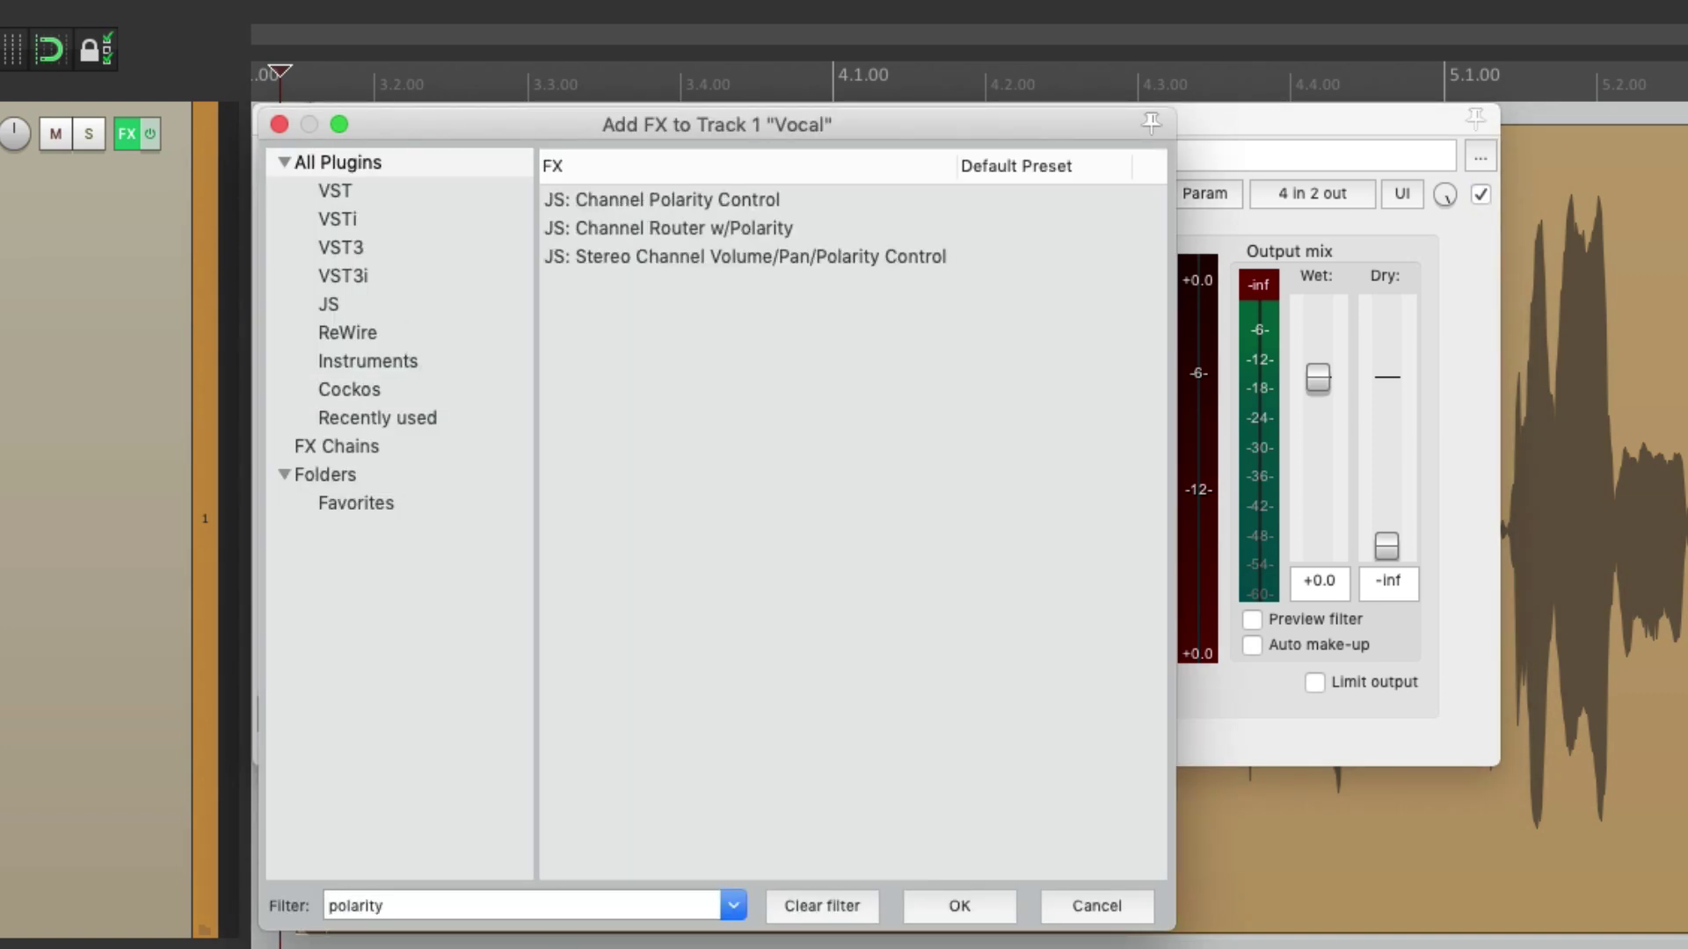
click(804, 229)
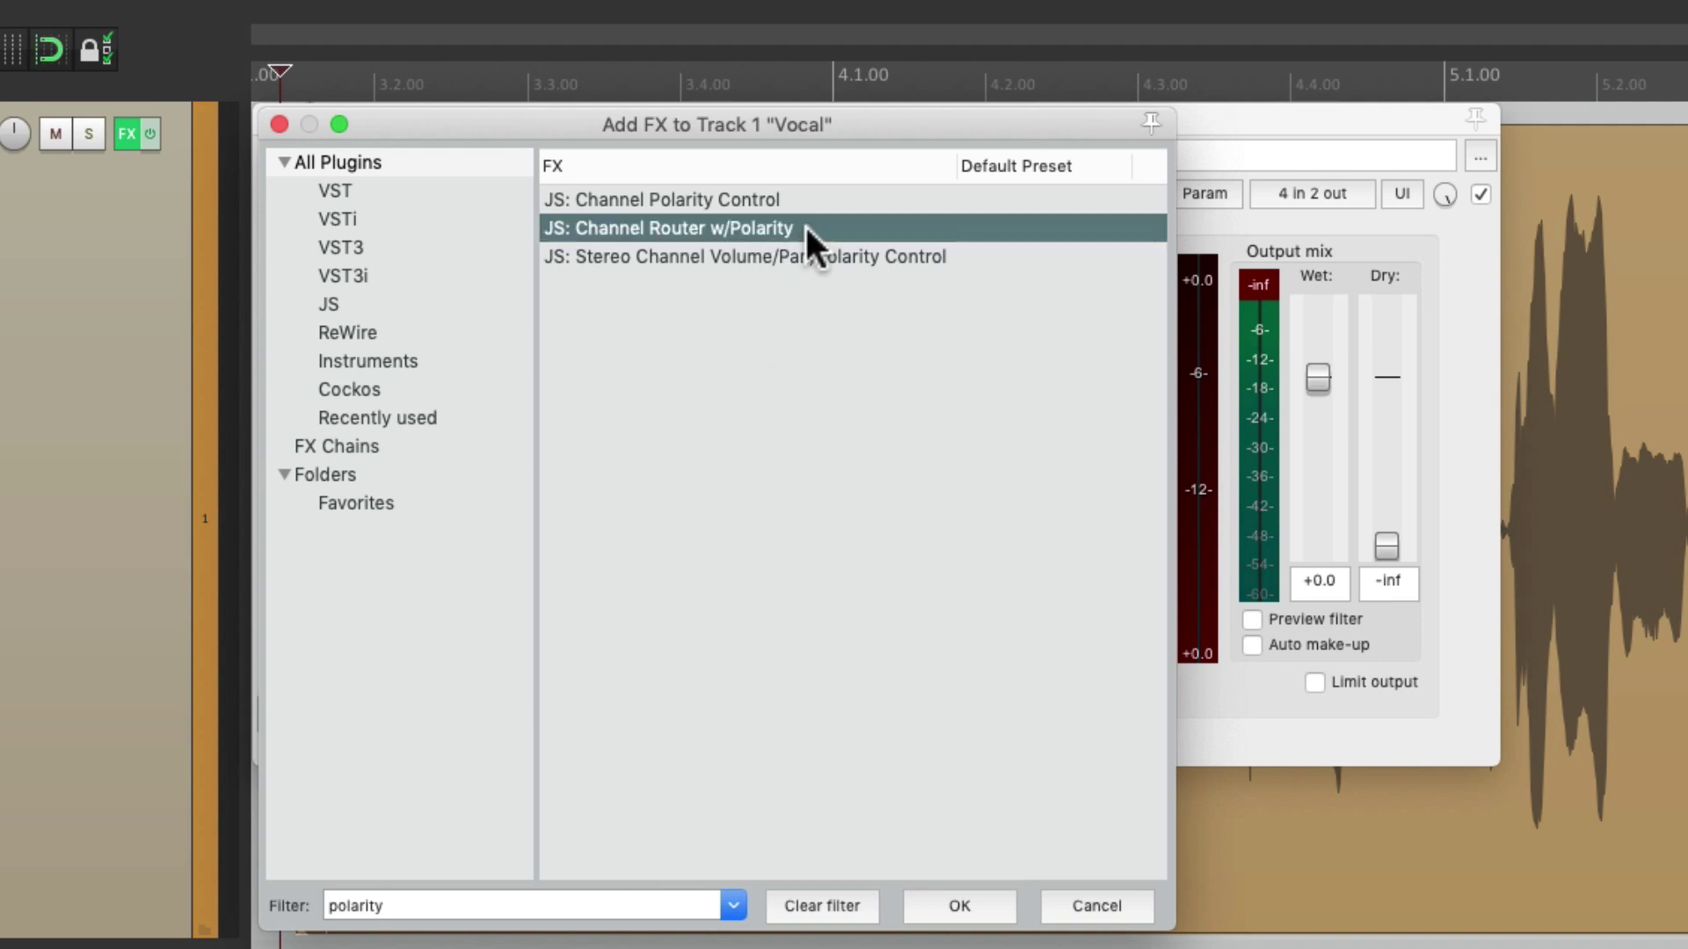
double_click(804, 228)
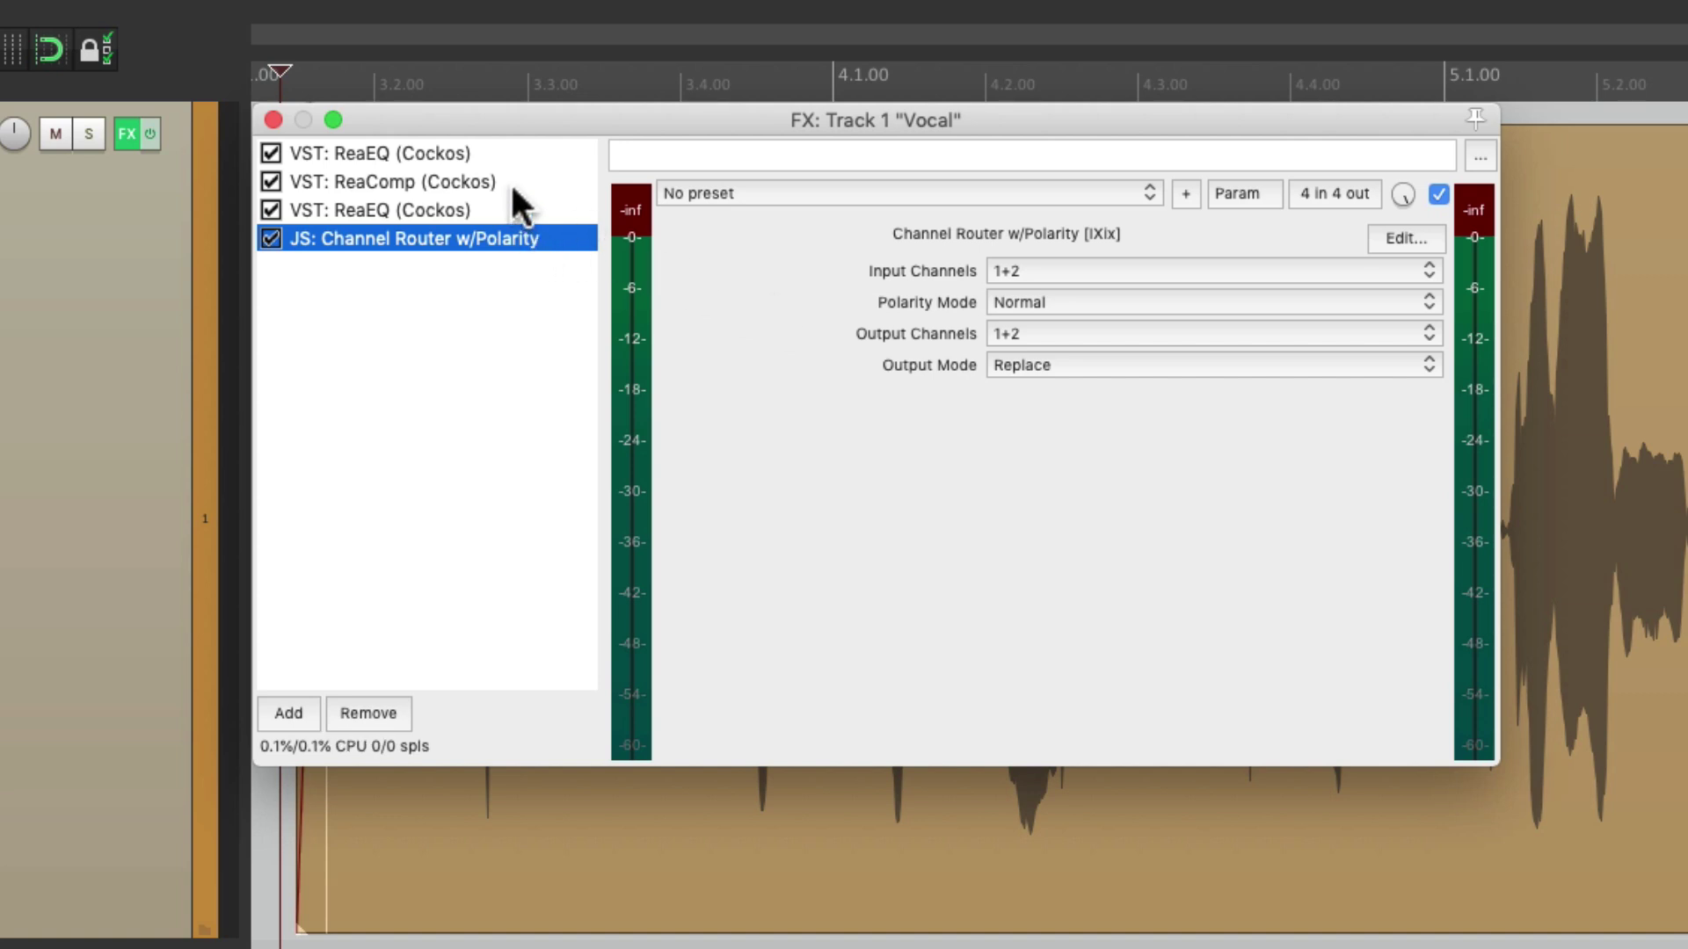
drag(499, 228, 511, 180)
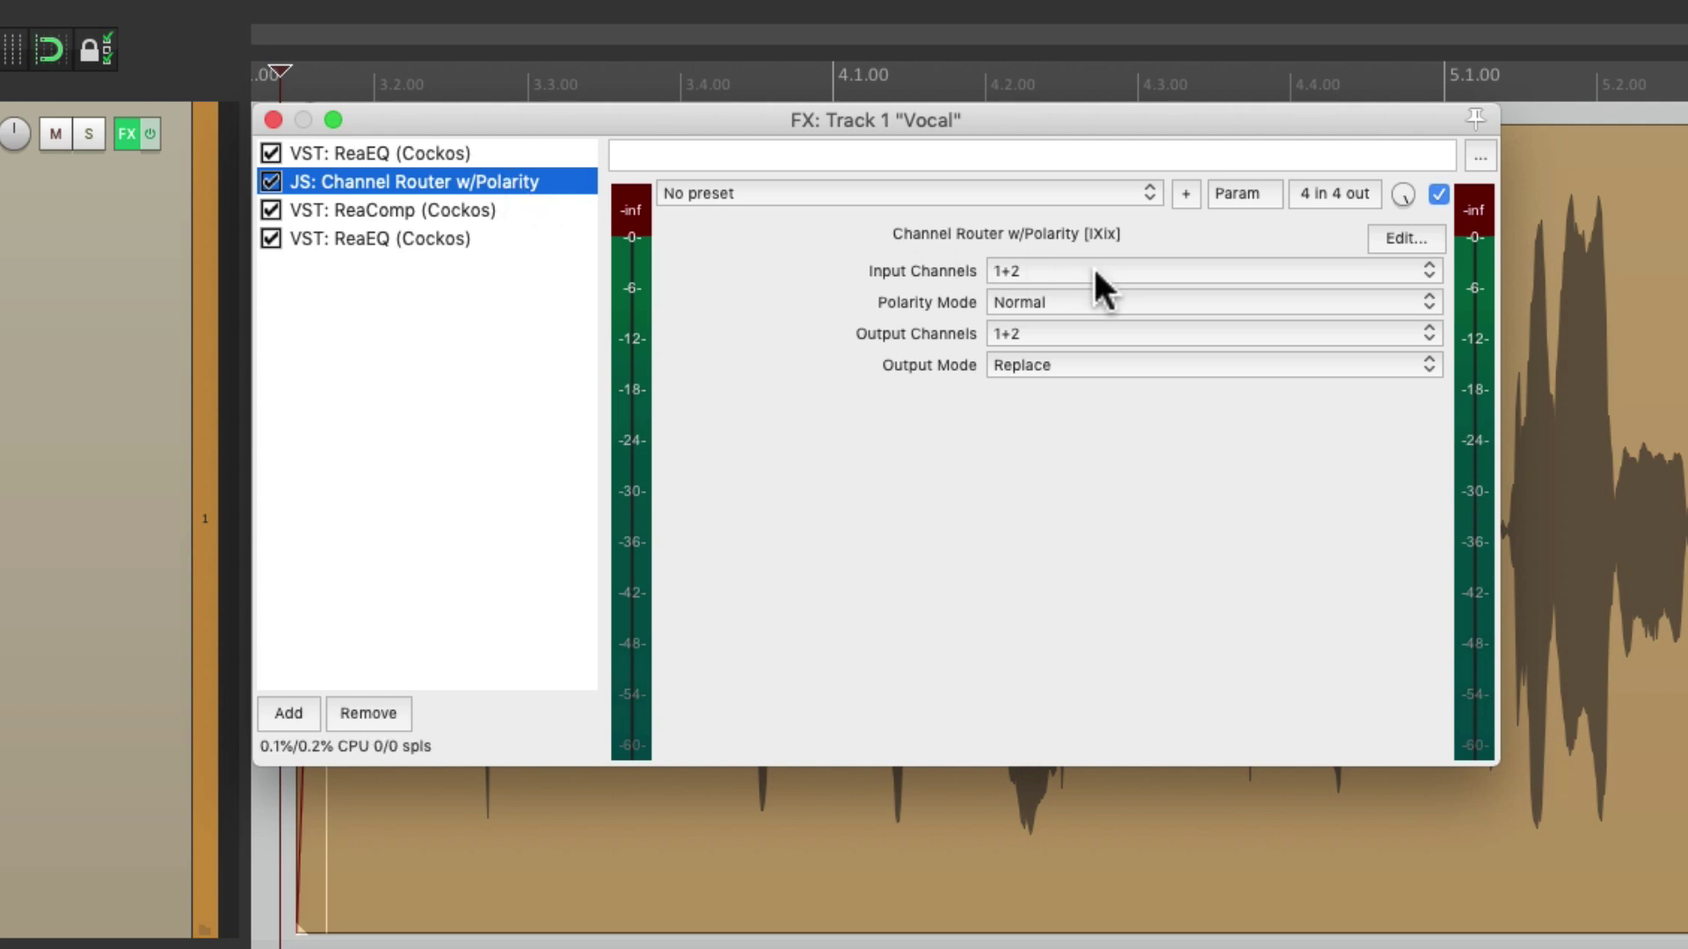
Step: Set the Channel Router's output channels to 3+4 and its polarity mode to Invert Both
click(1043, 339)
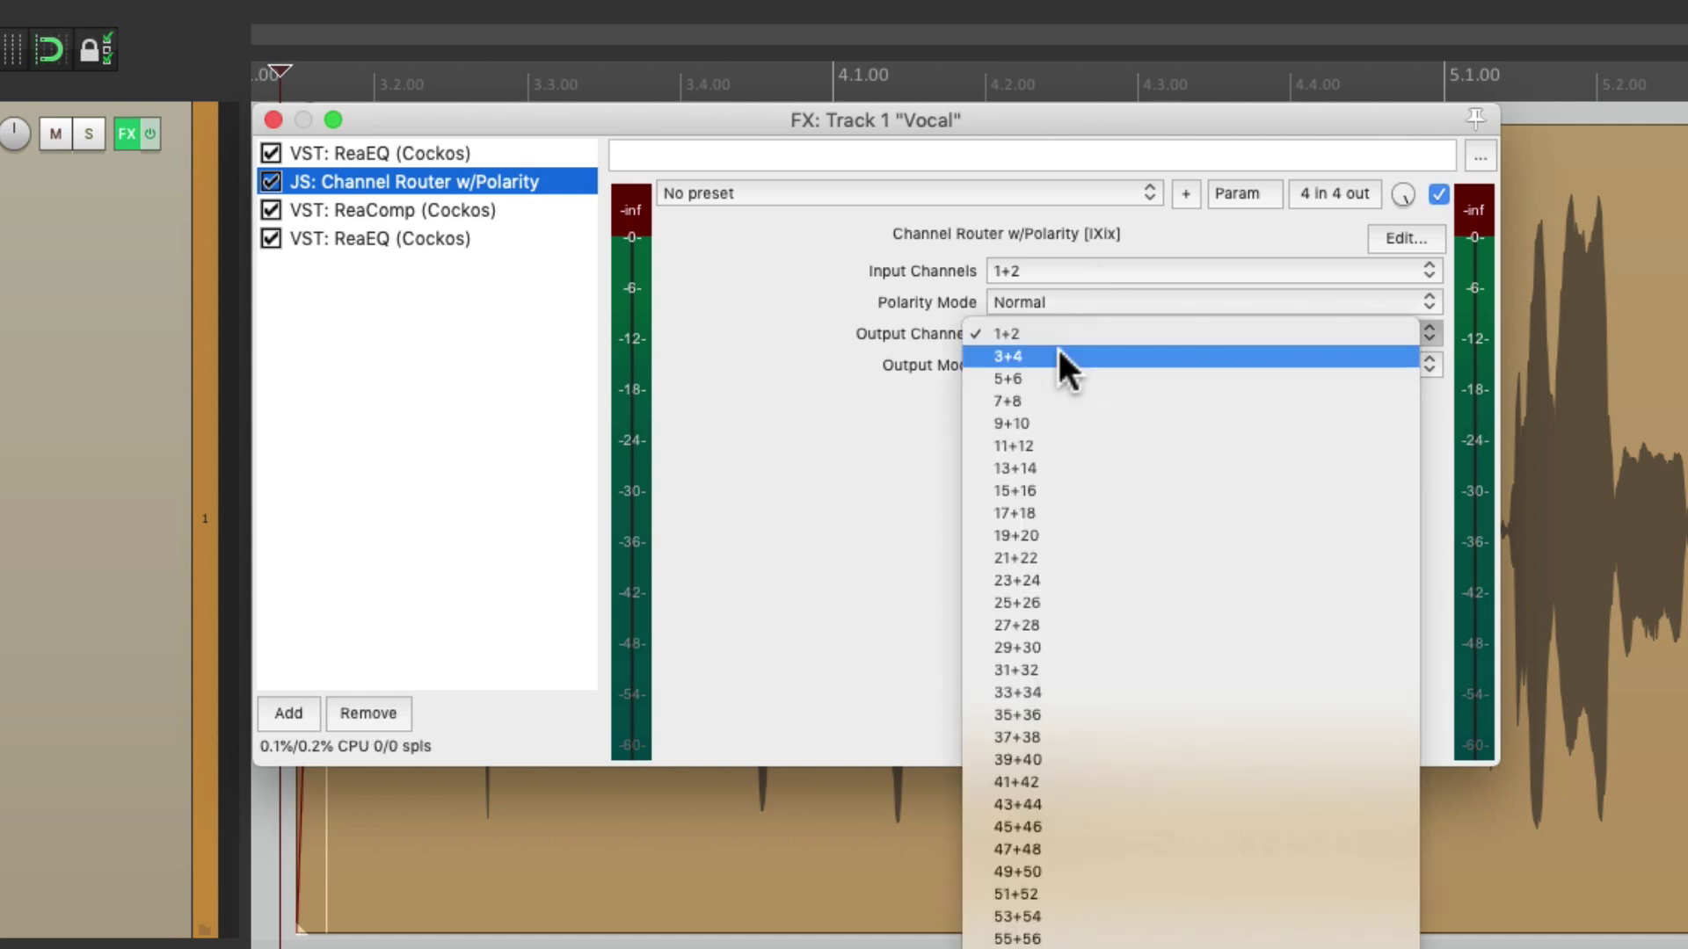
click(1058, 351)
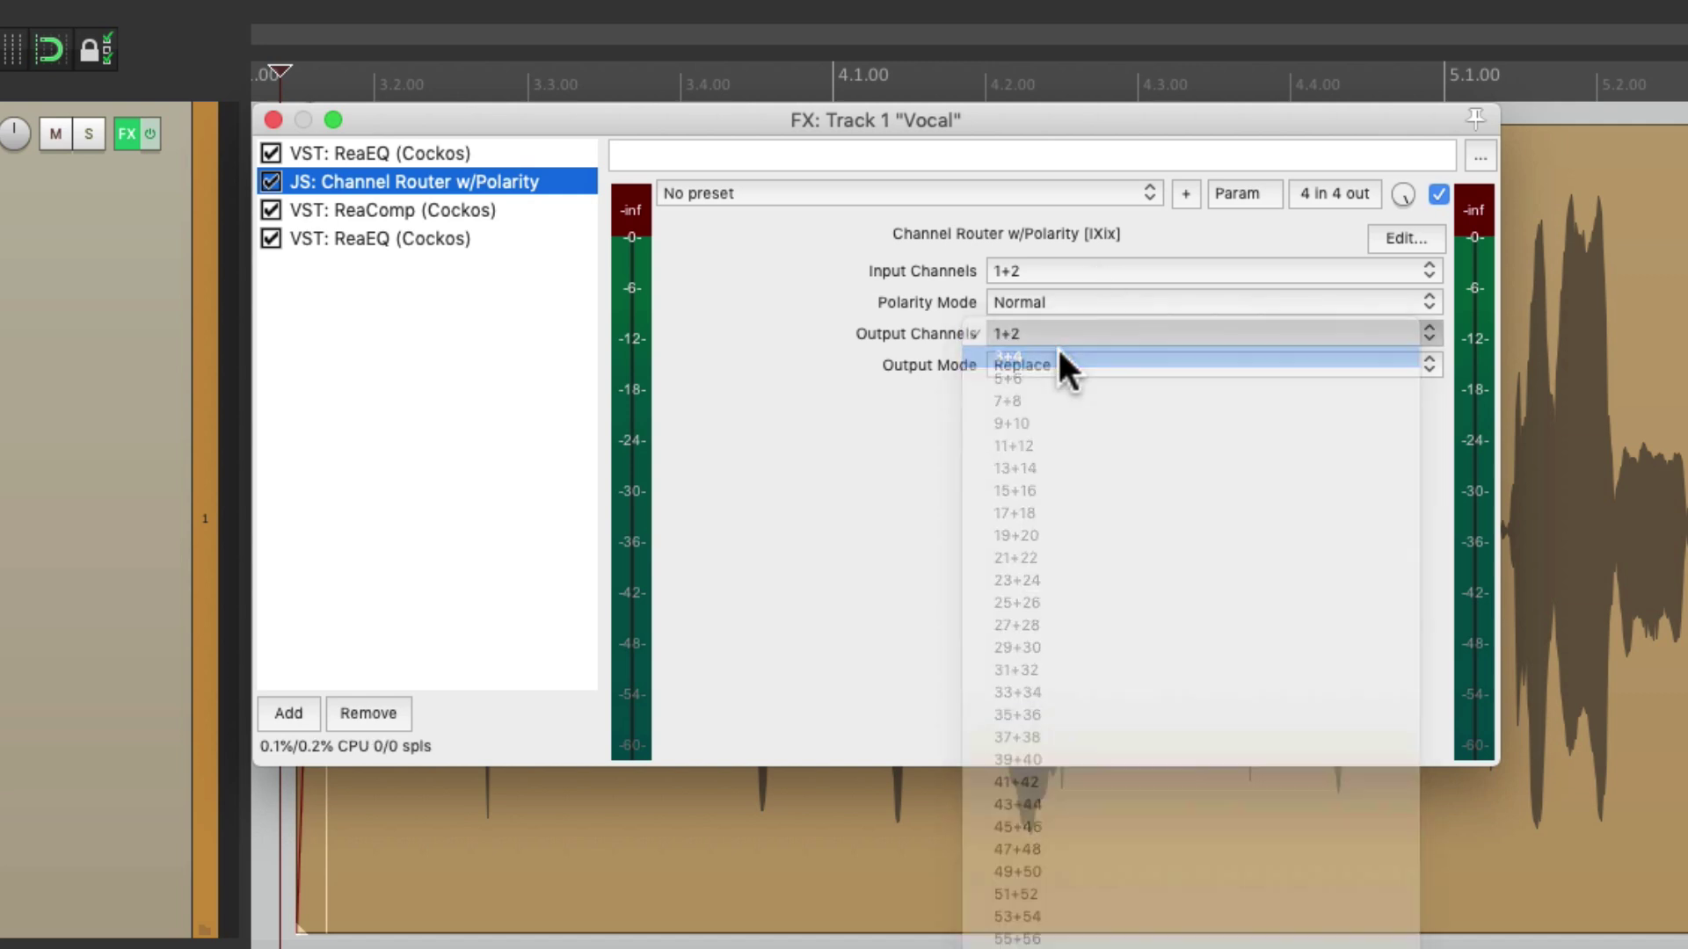
click(1082, 300)
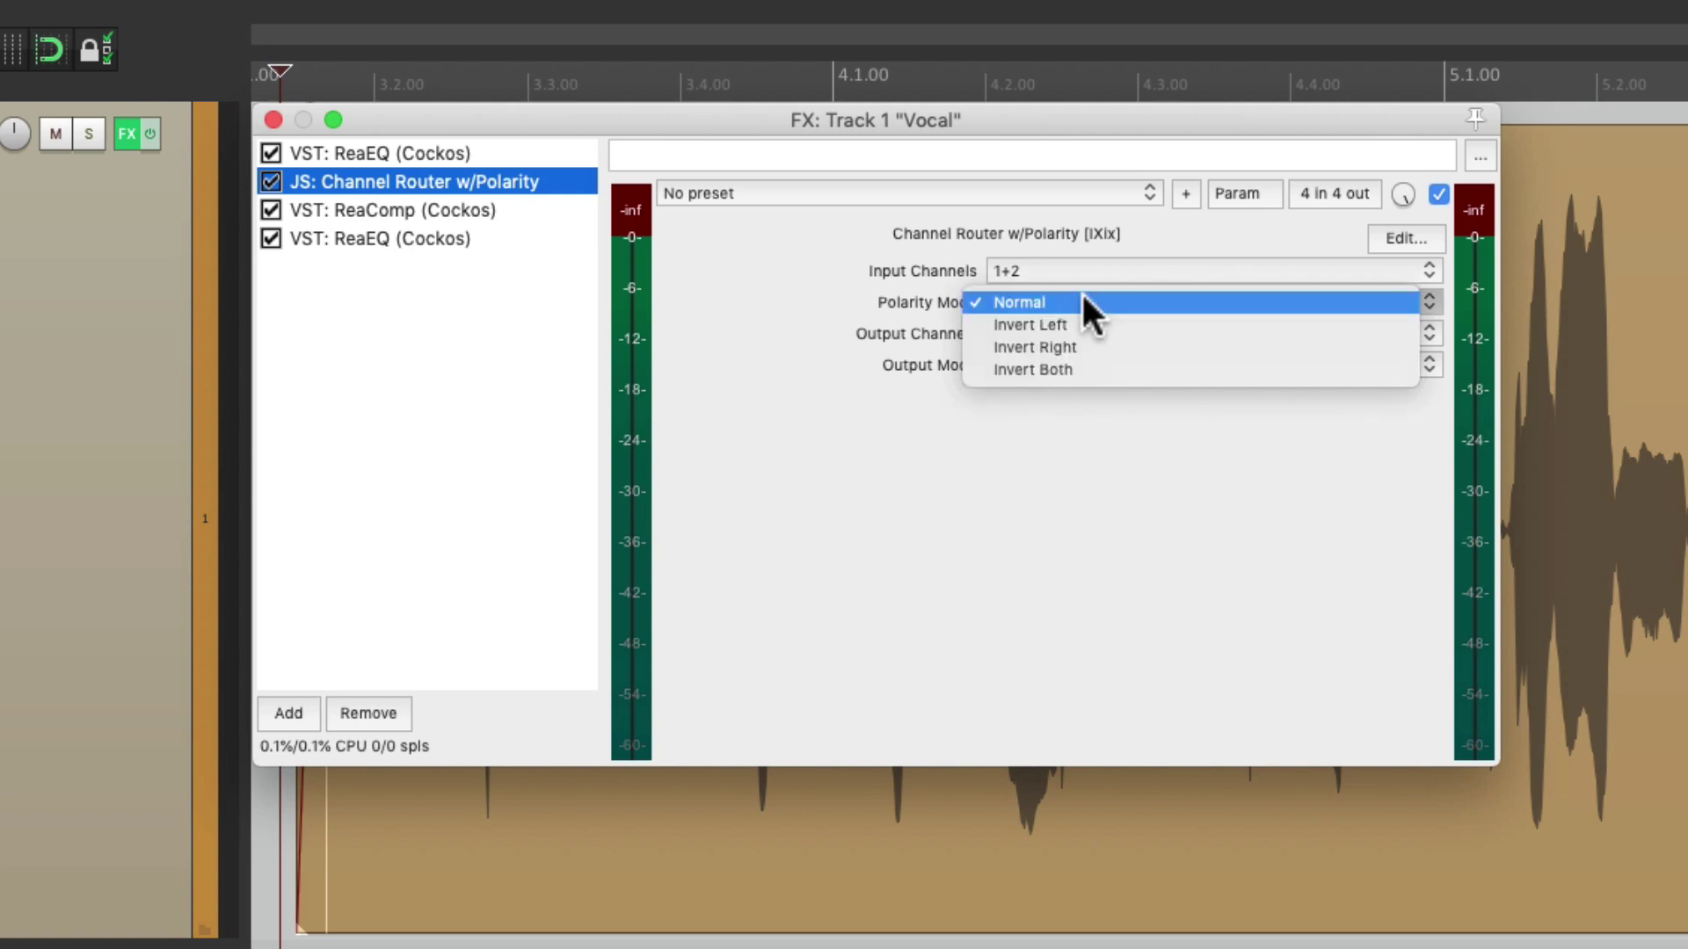
click(1088, 368)
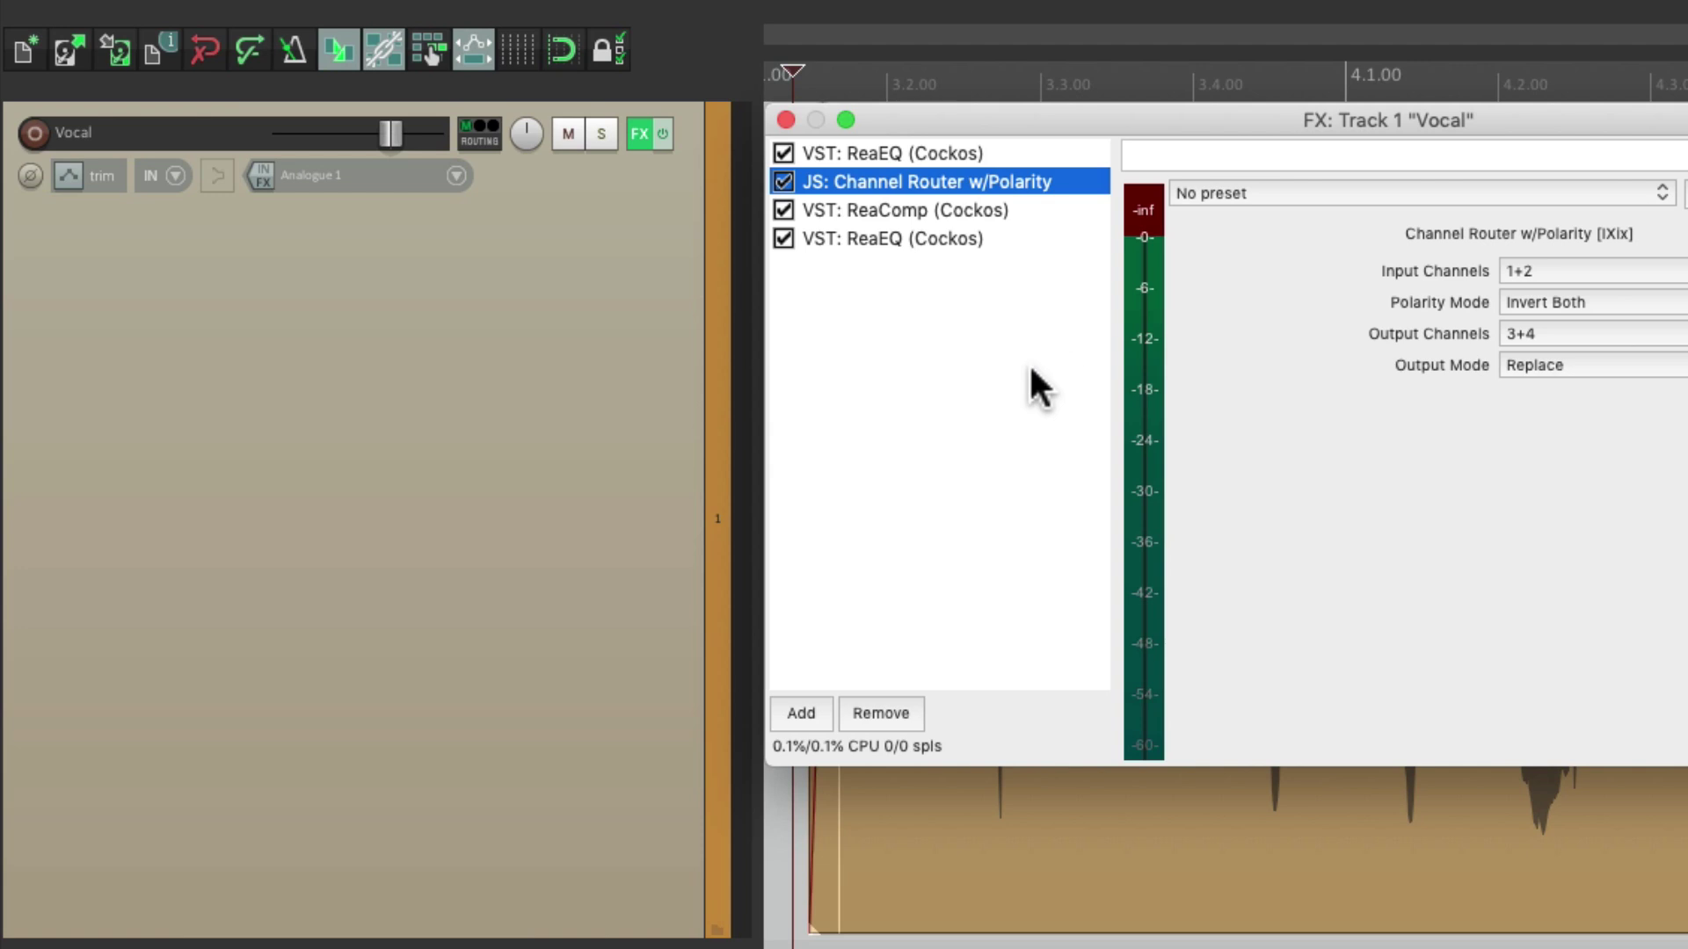
Step: Play back the vocal to check the meters, then close the Mixer window
key(space)
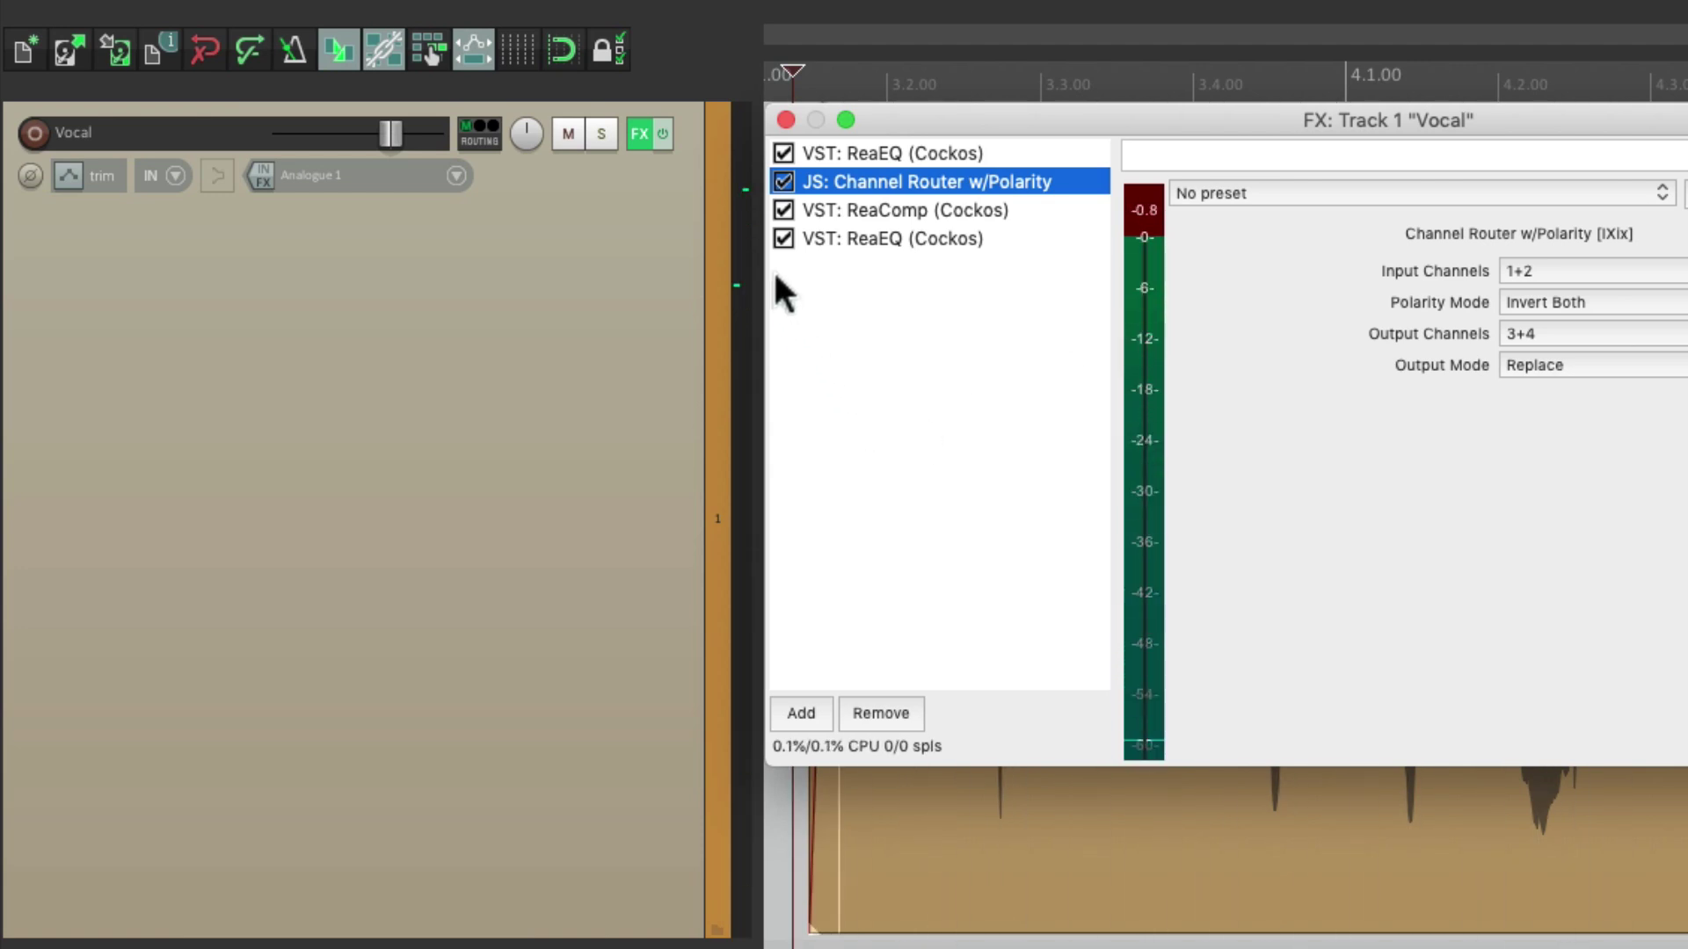
key(space)
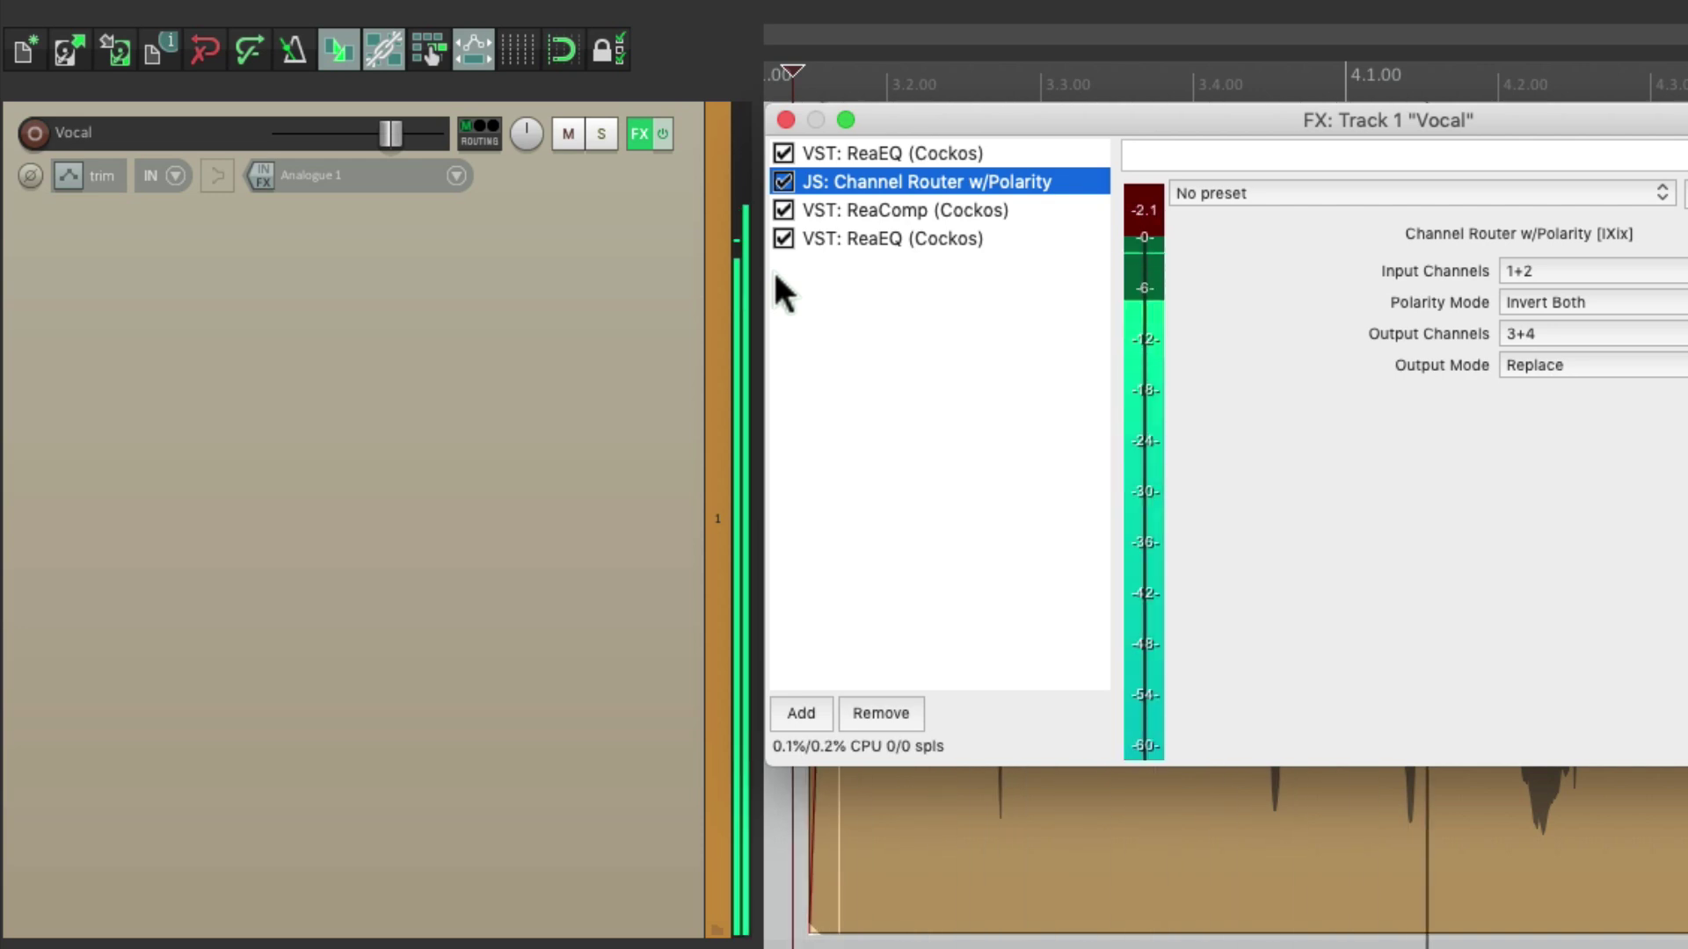
key(space)
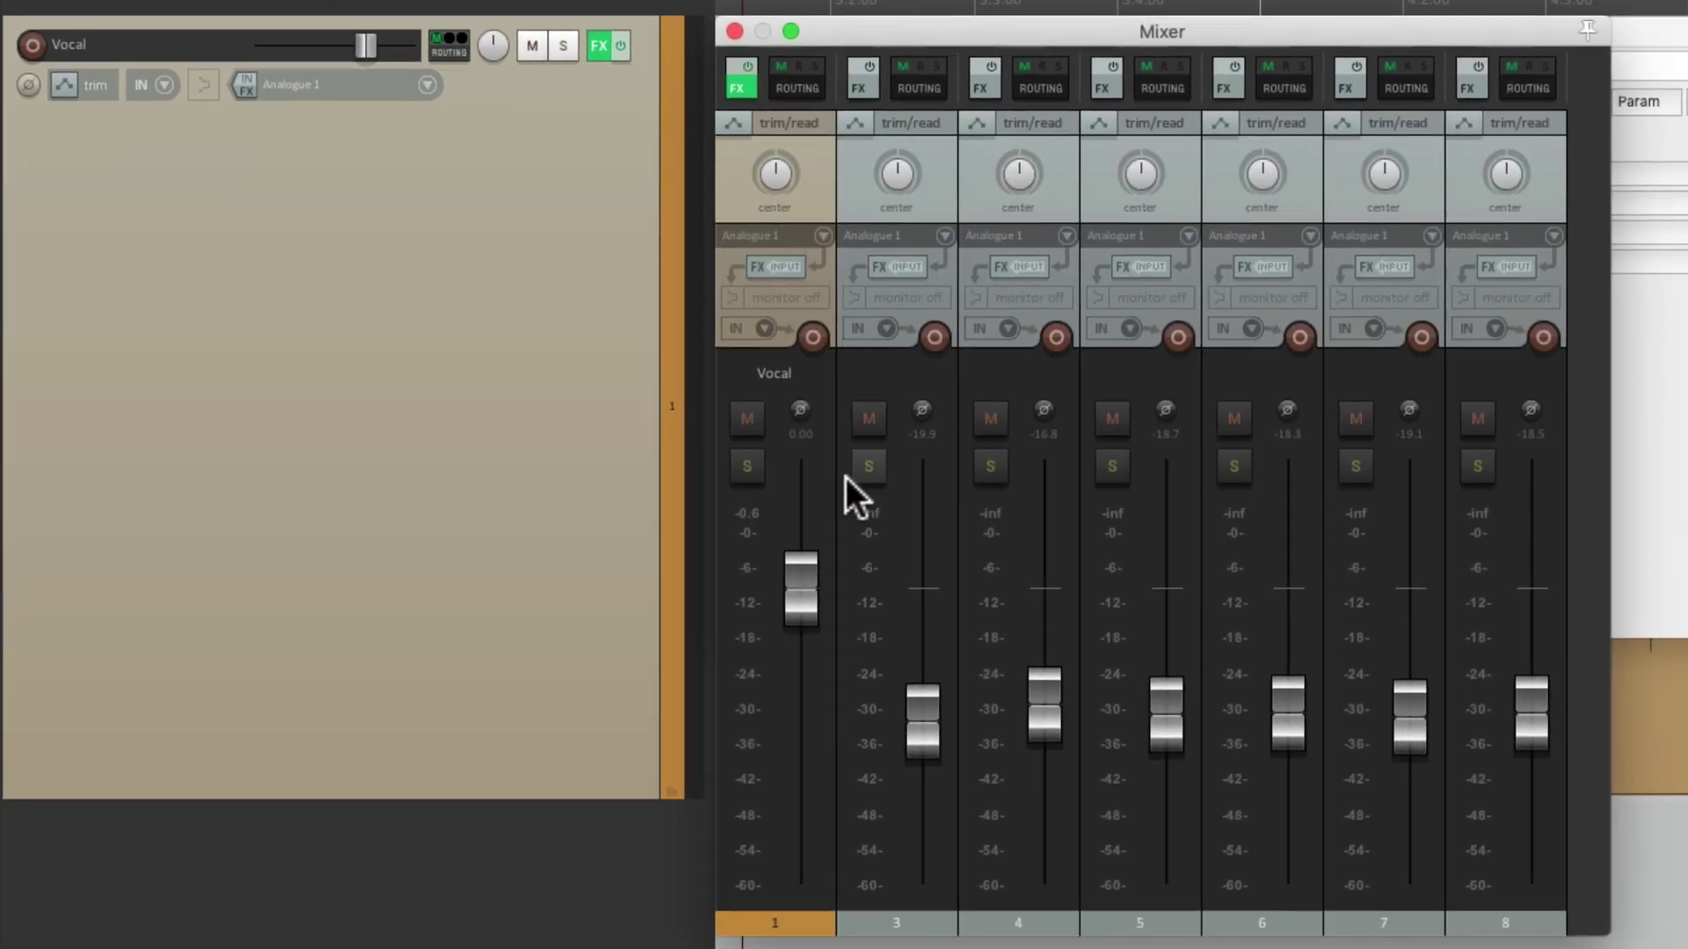
key(space)
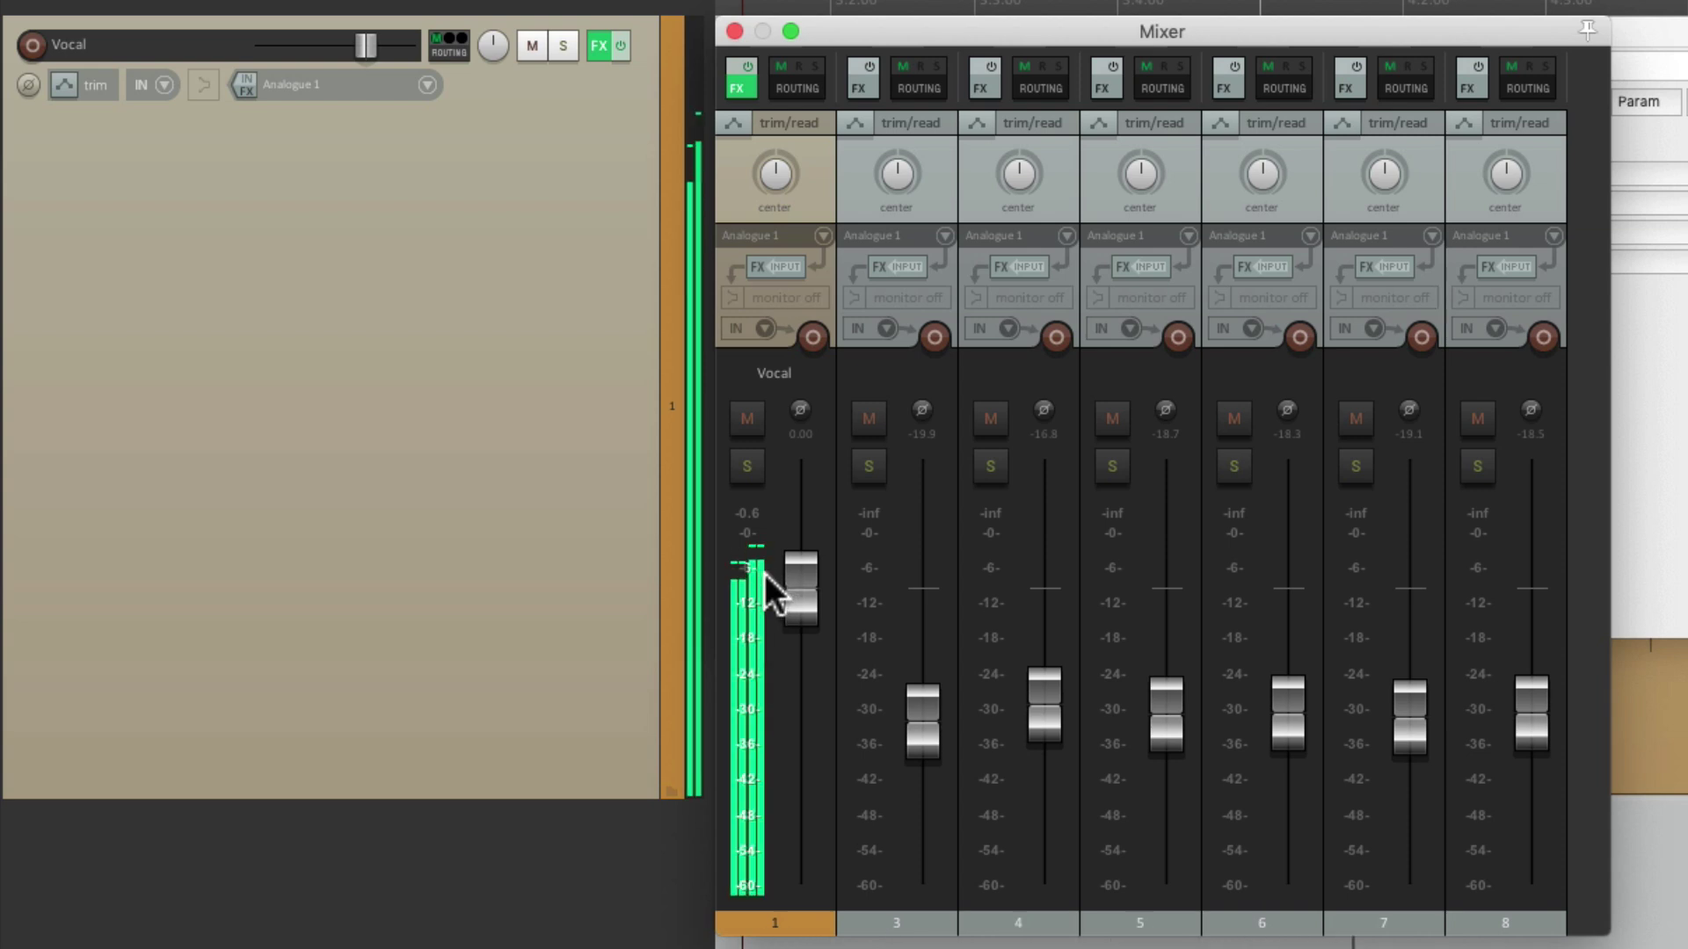
click(735, 31)
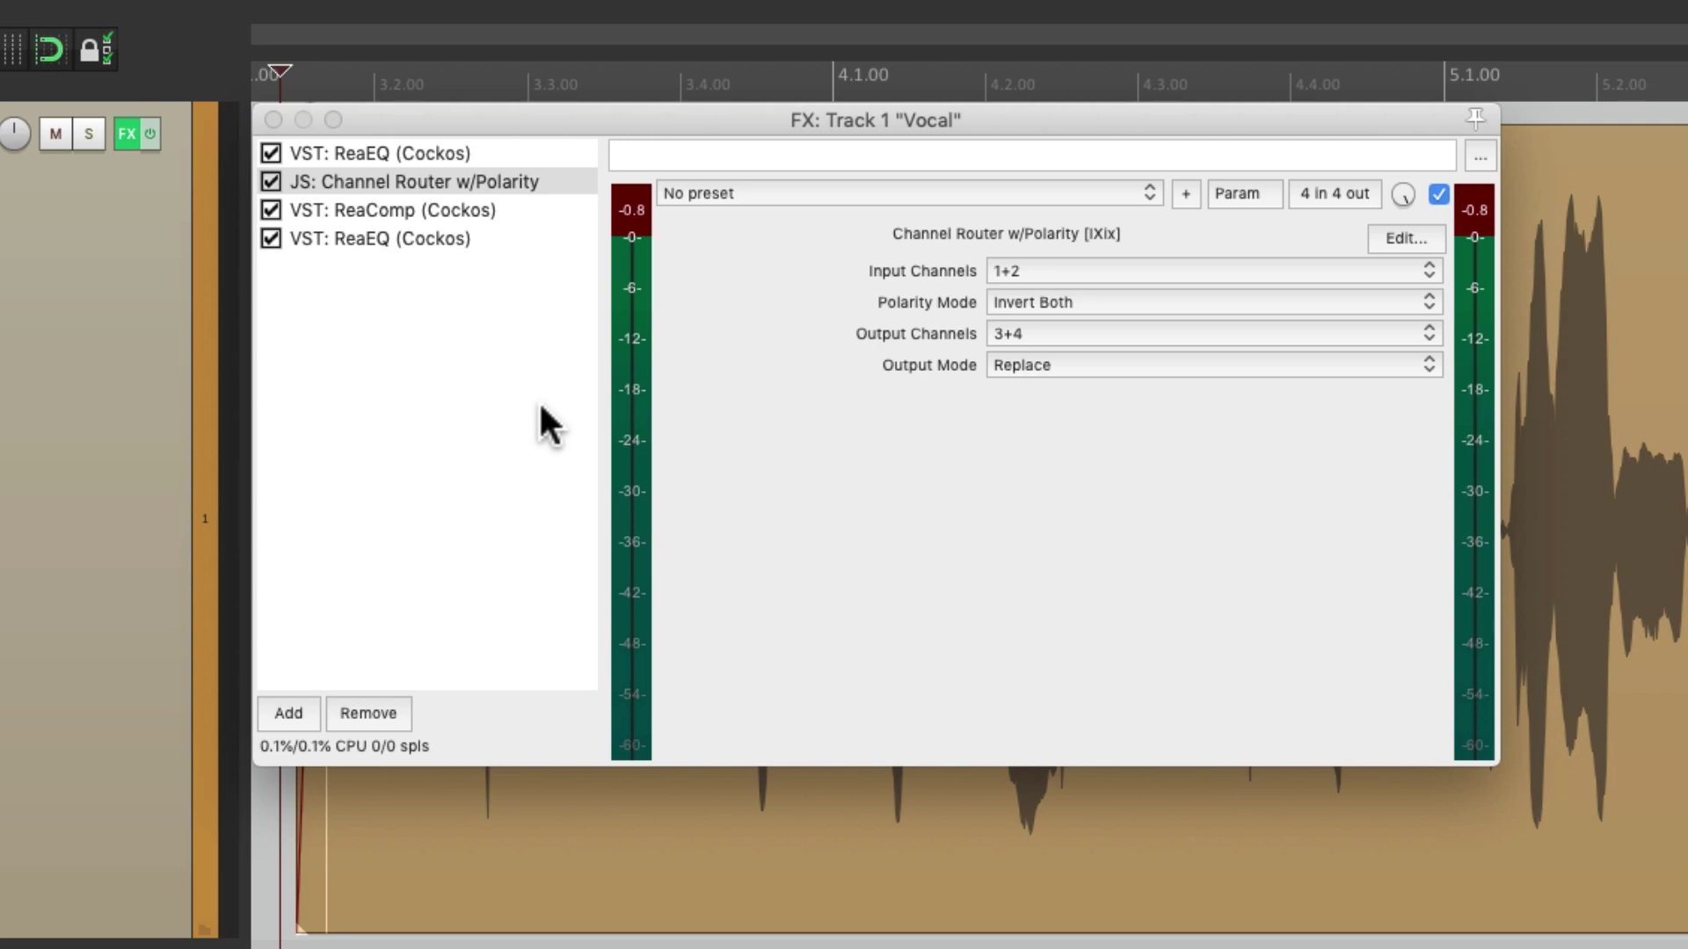
Step: Append JS: 8x Stereo to 1x Stereo Mixer to the chain using the 'mixer' filter
double_click(498, 338)
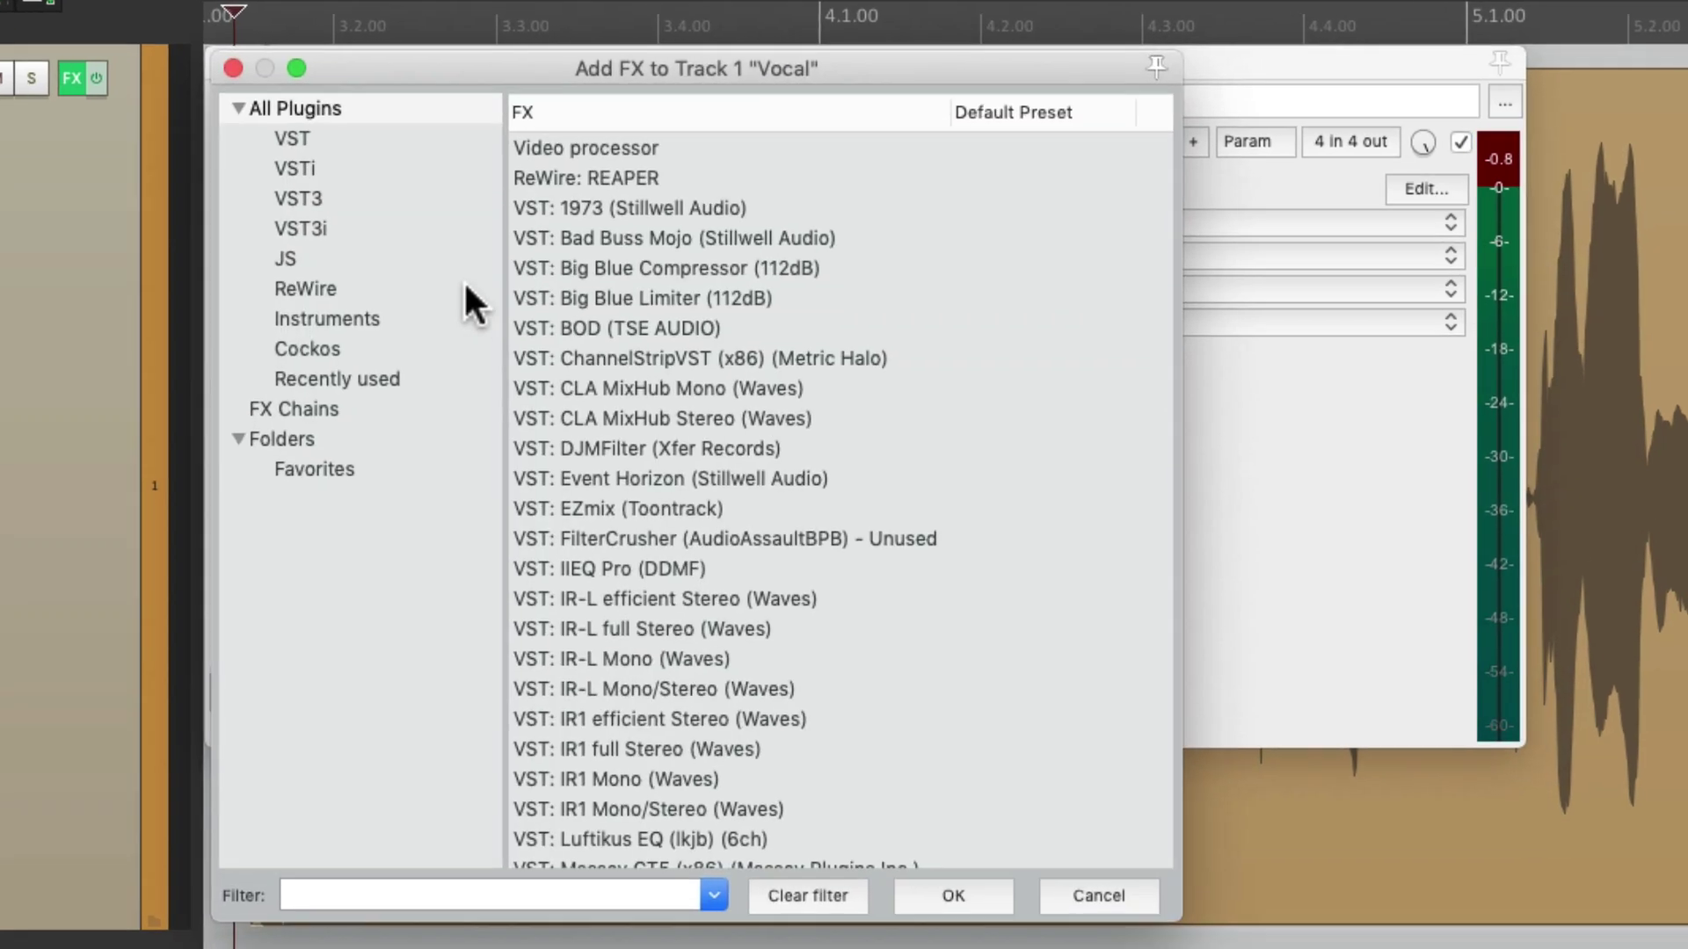
text(mixer)
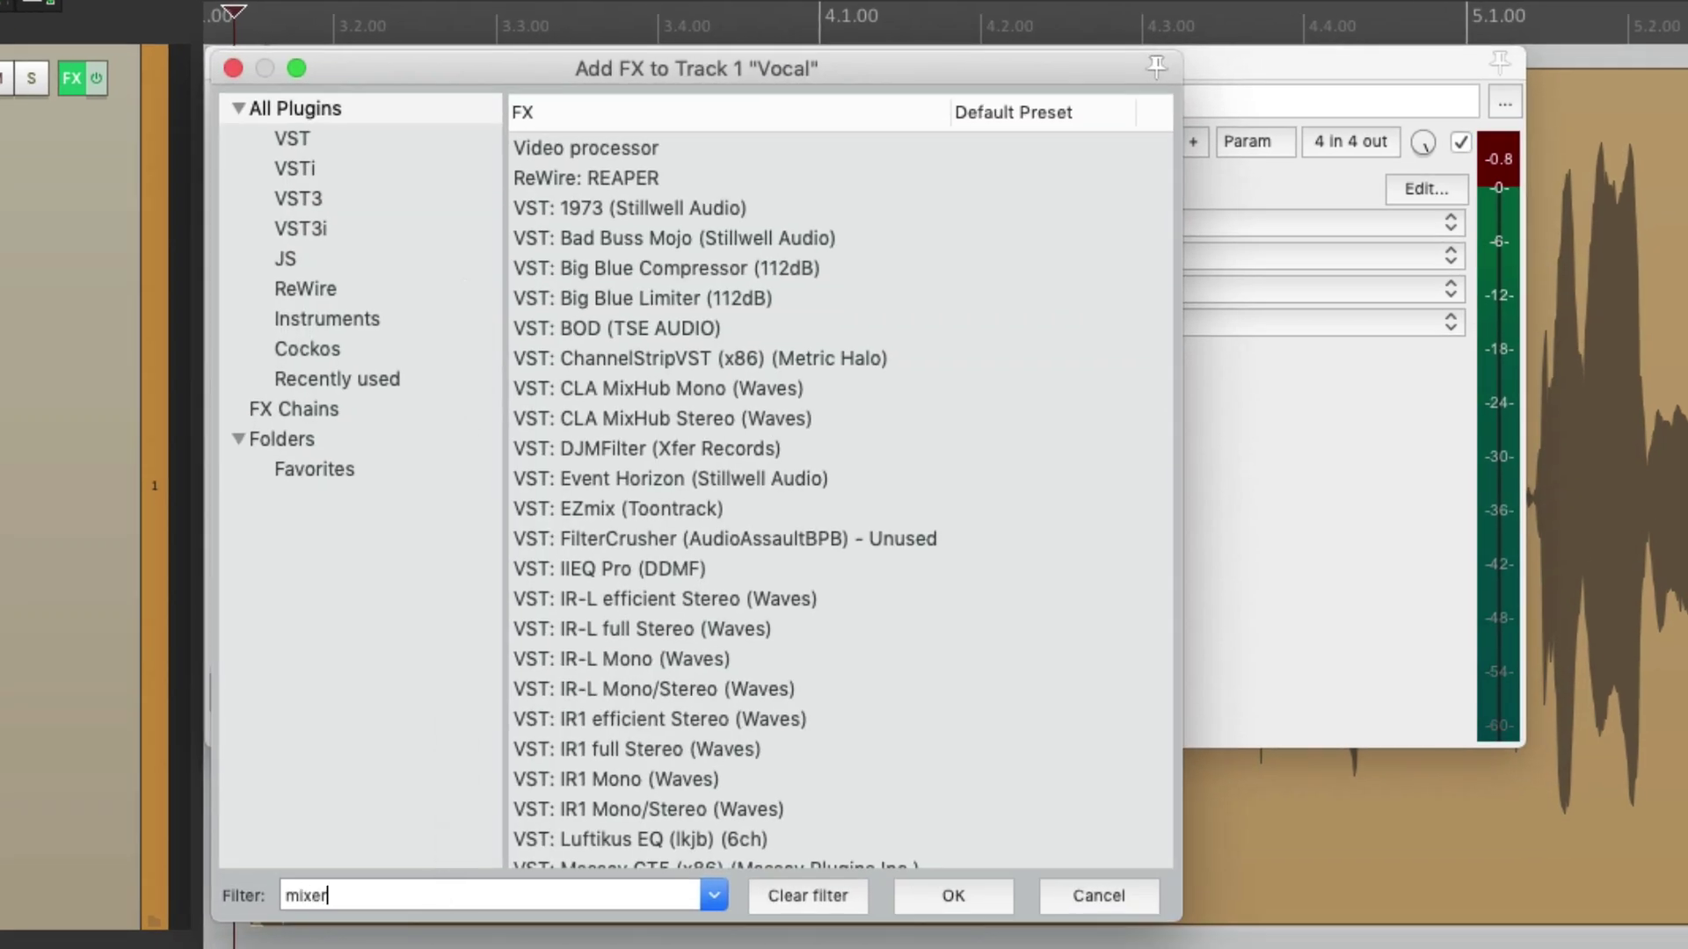
click(800, 173)
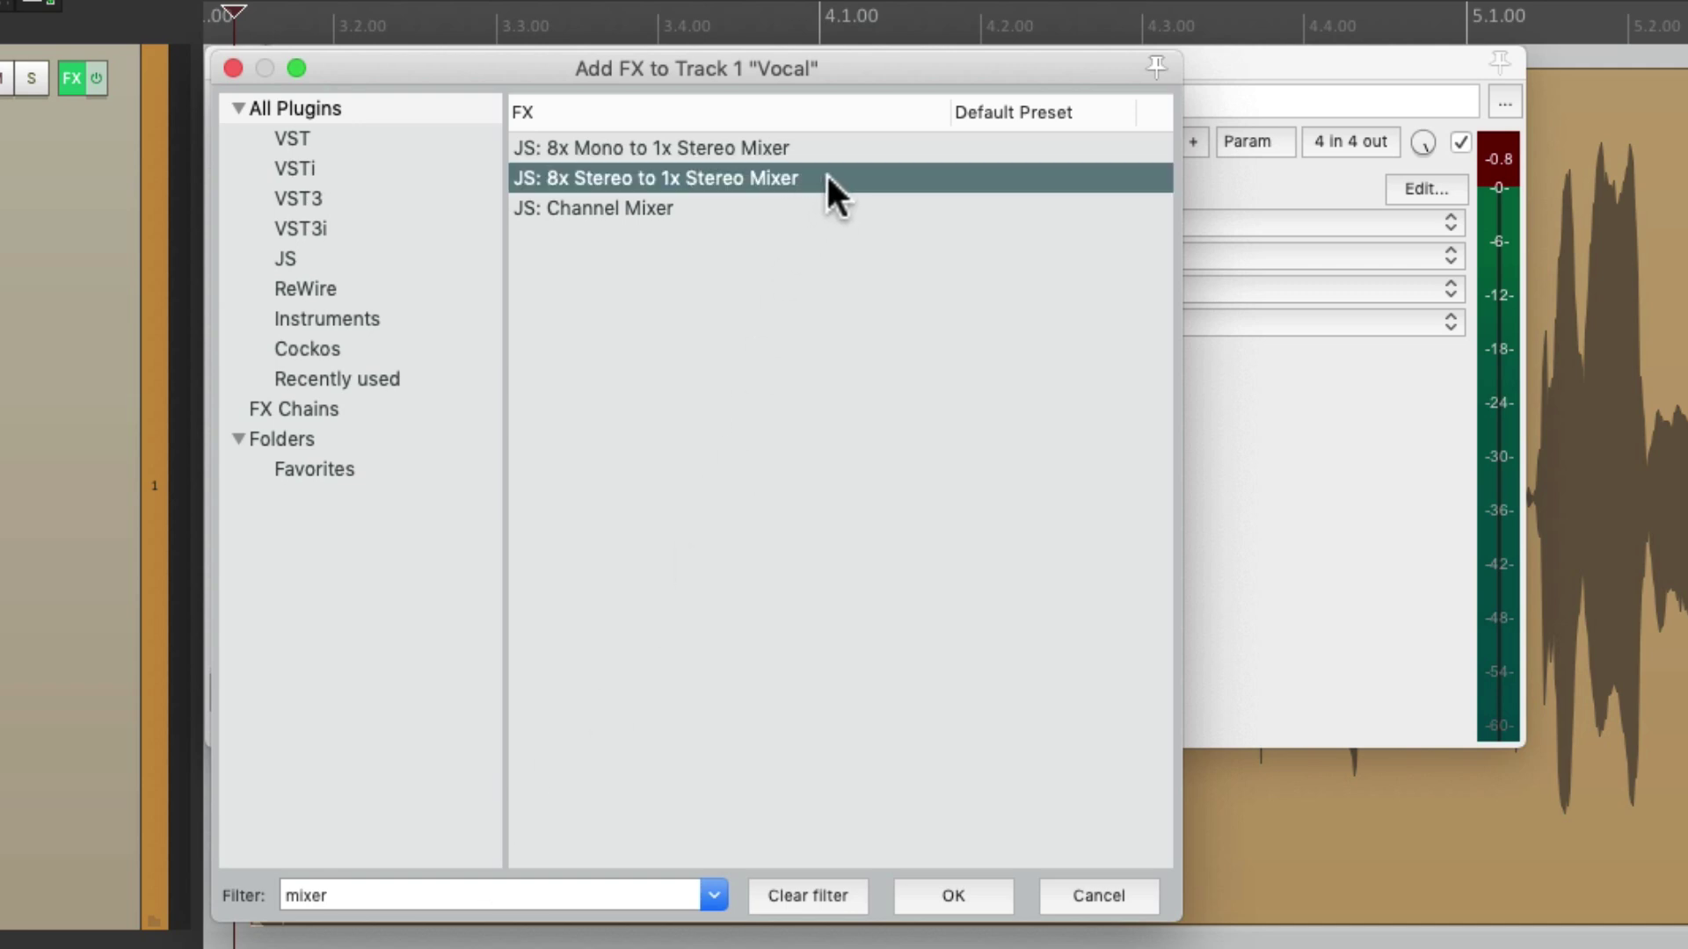
double_click(826, 177)
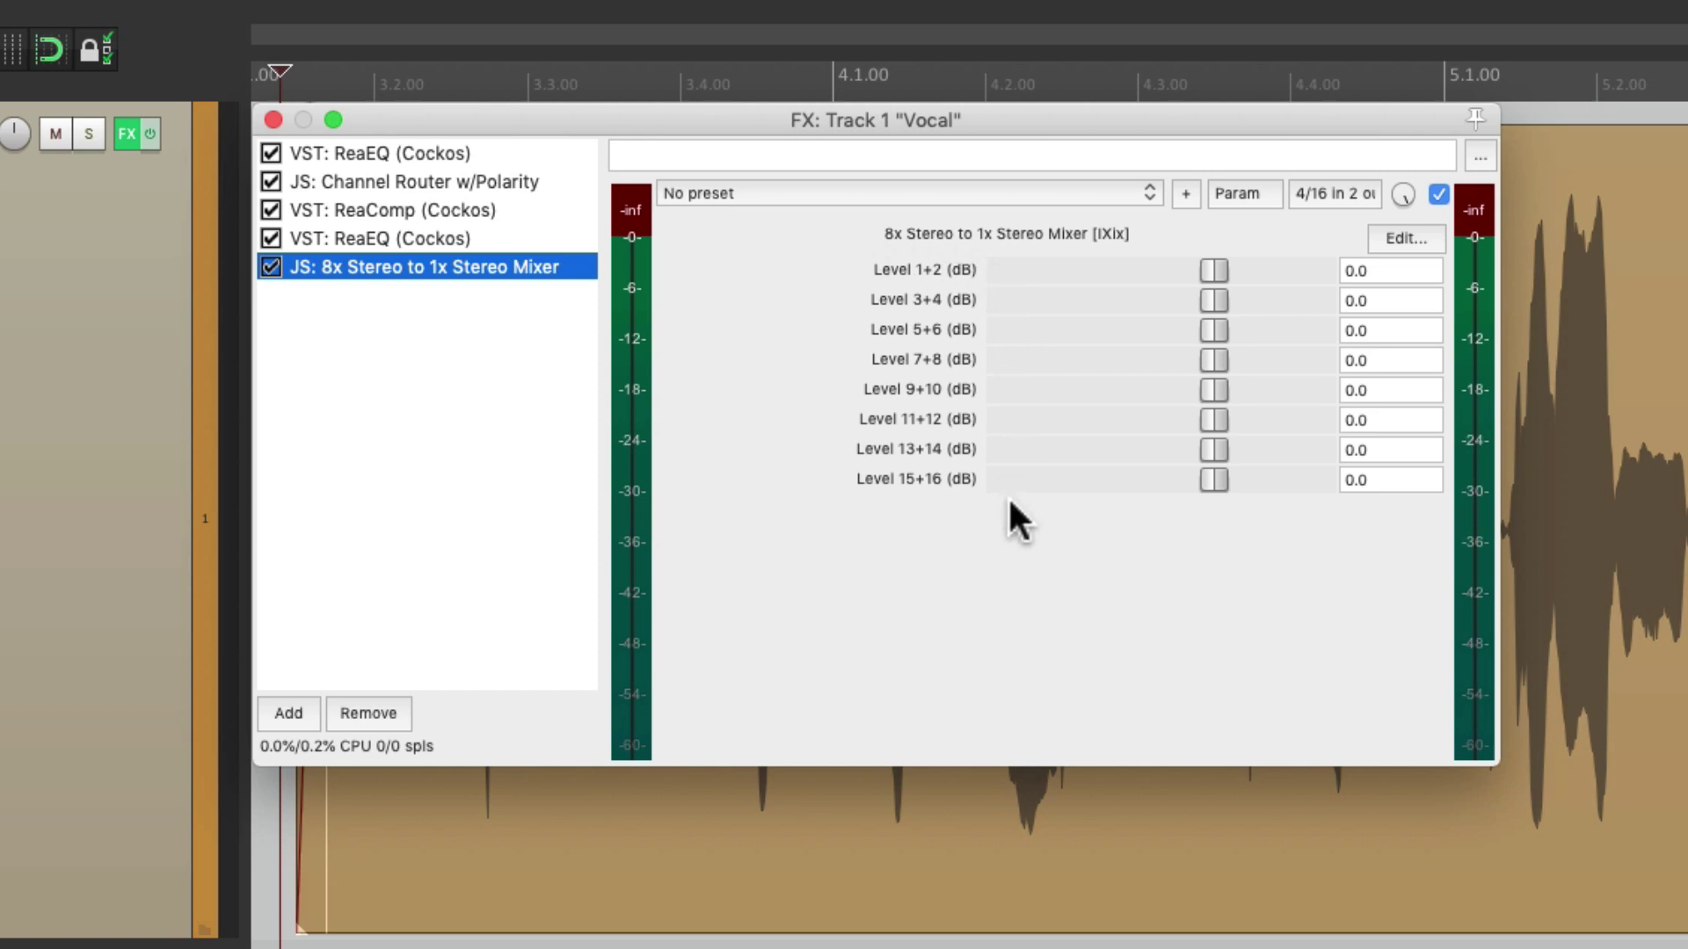
click(1349, 193)
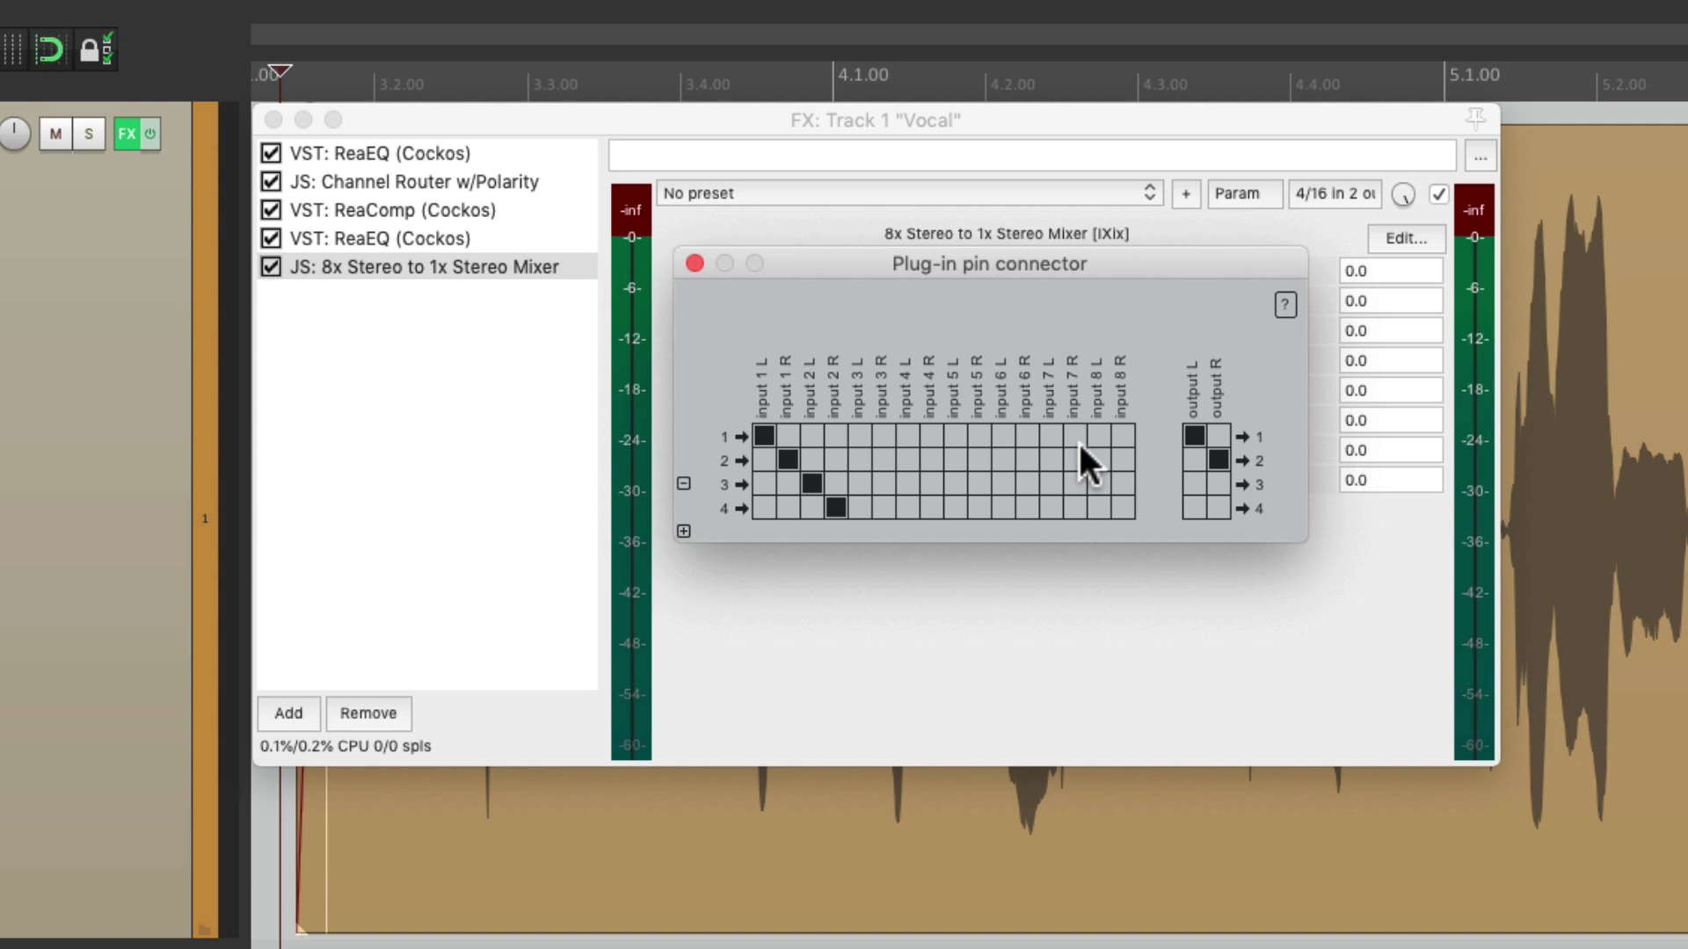
Step: Route the stereo mixer's output L to channel 3 and R to channel 4 instead of 1–2, then close the chain
click(695, 263)
key(space)
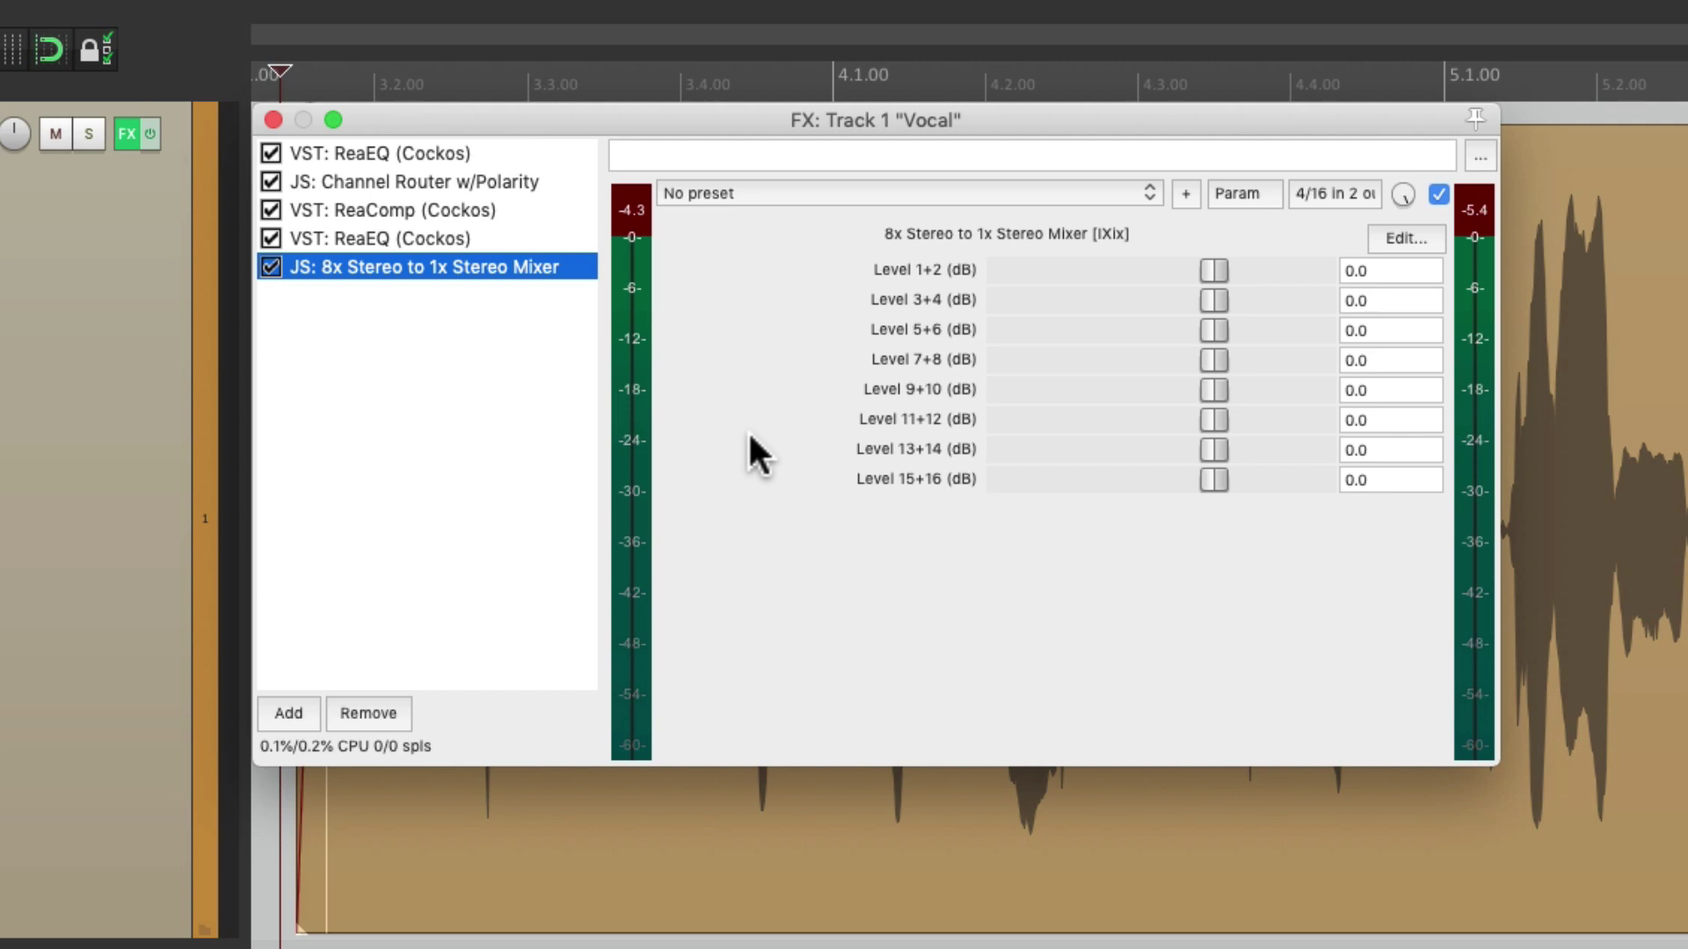
click(1317, 195)
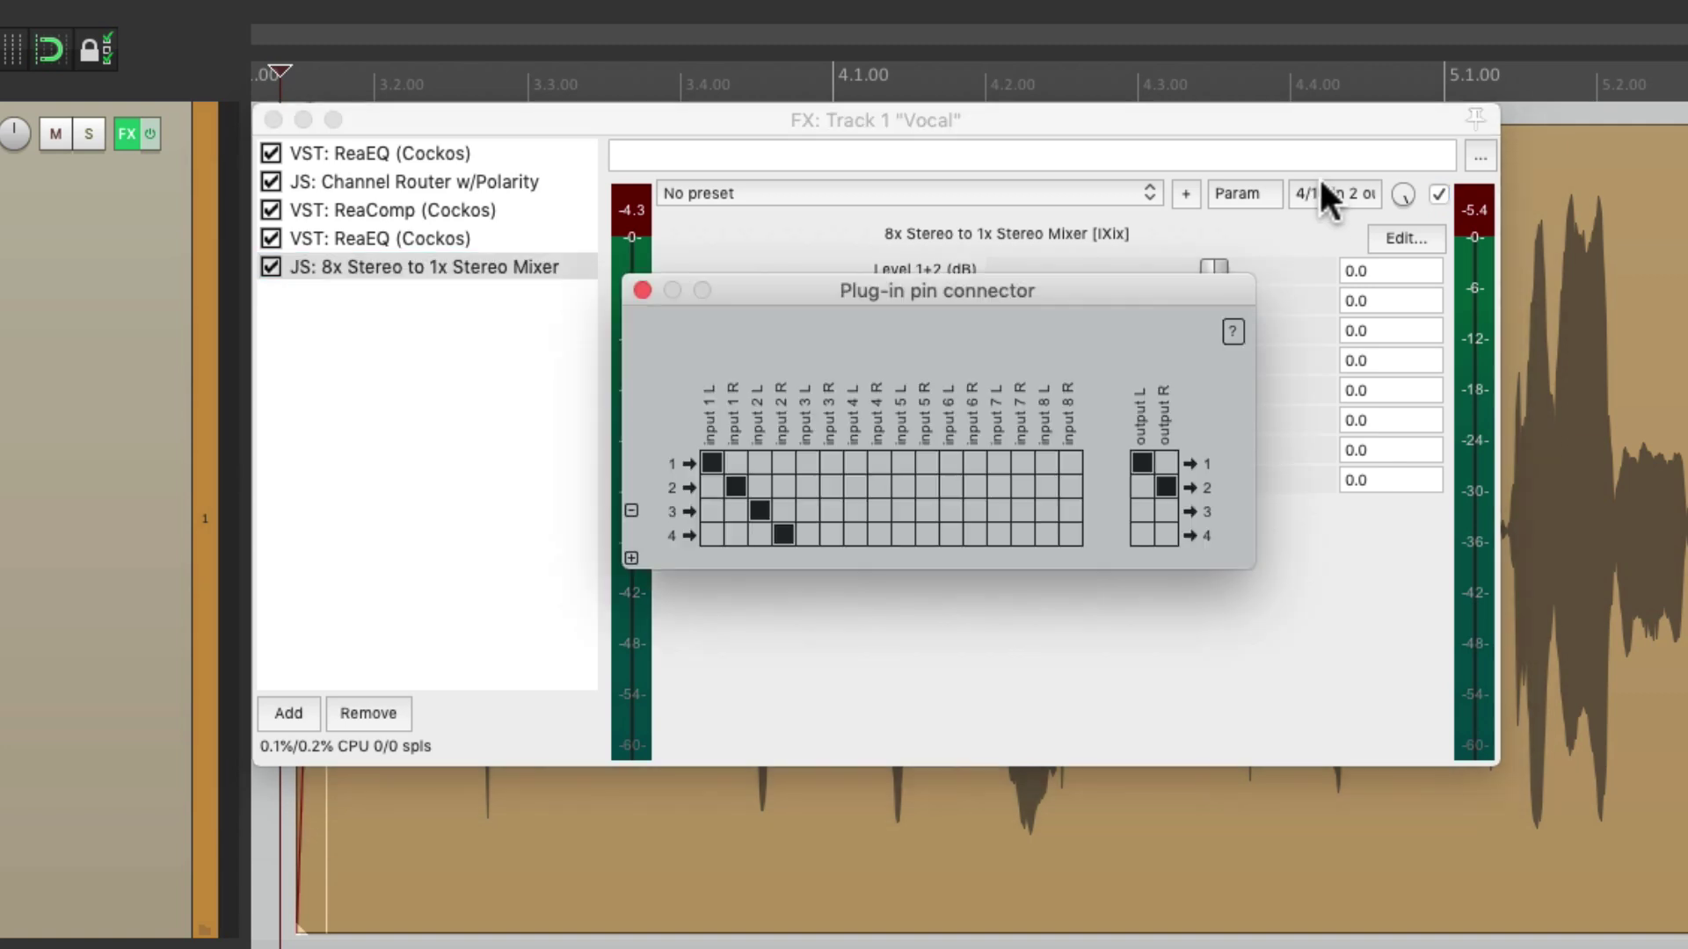
click(1134, 459)
click(1142, 510)
click(1166, 534)
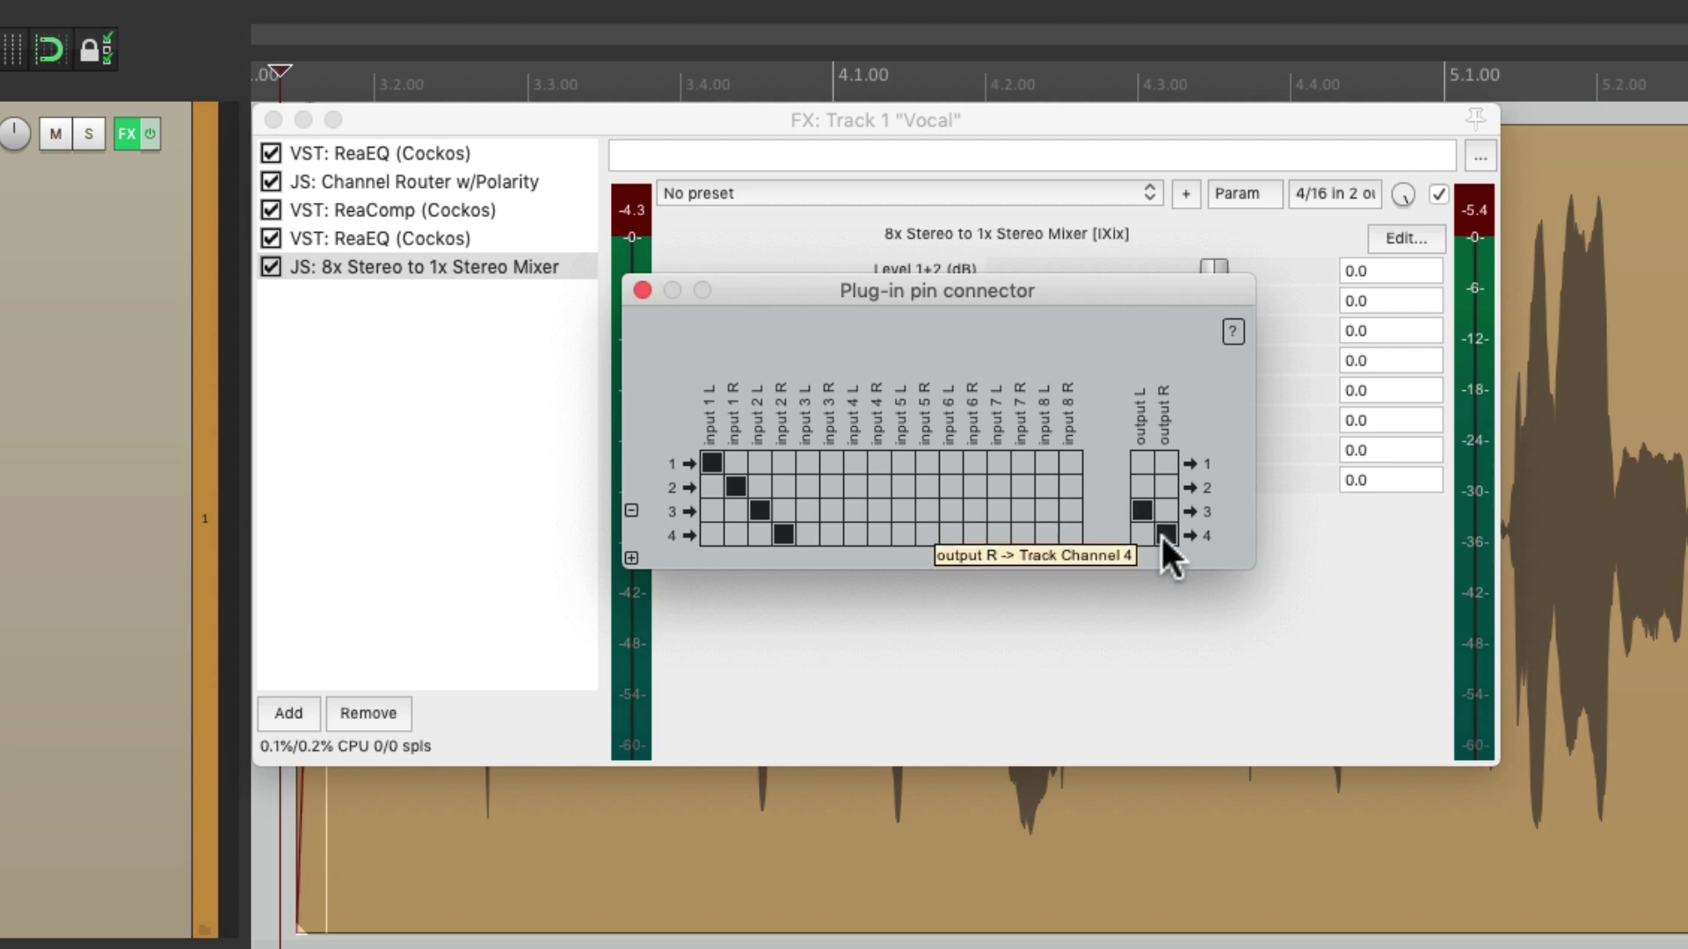
click(642, 290)
click(274, 121)
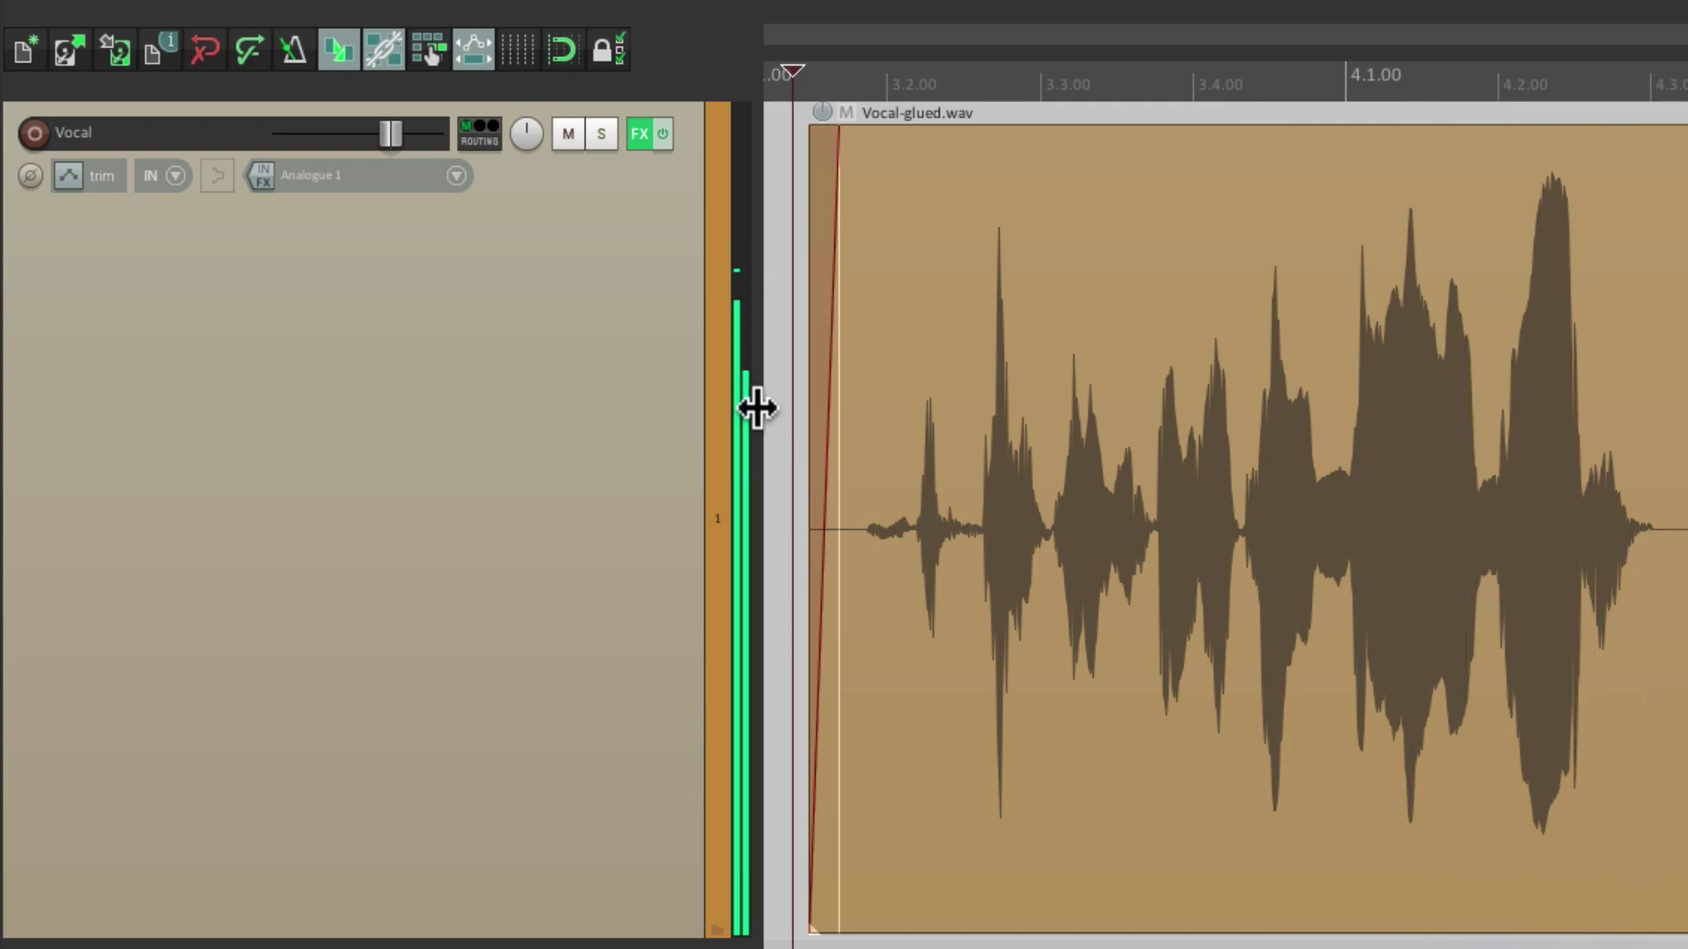
Step: Show the Mixer and reopen the Vocal FX chain at the stereo mixer's 0.0 dB levels
key(super+m)
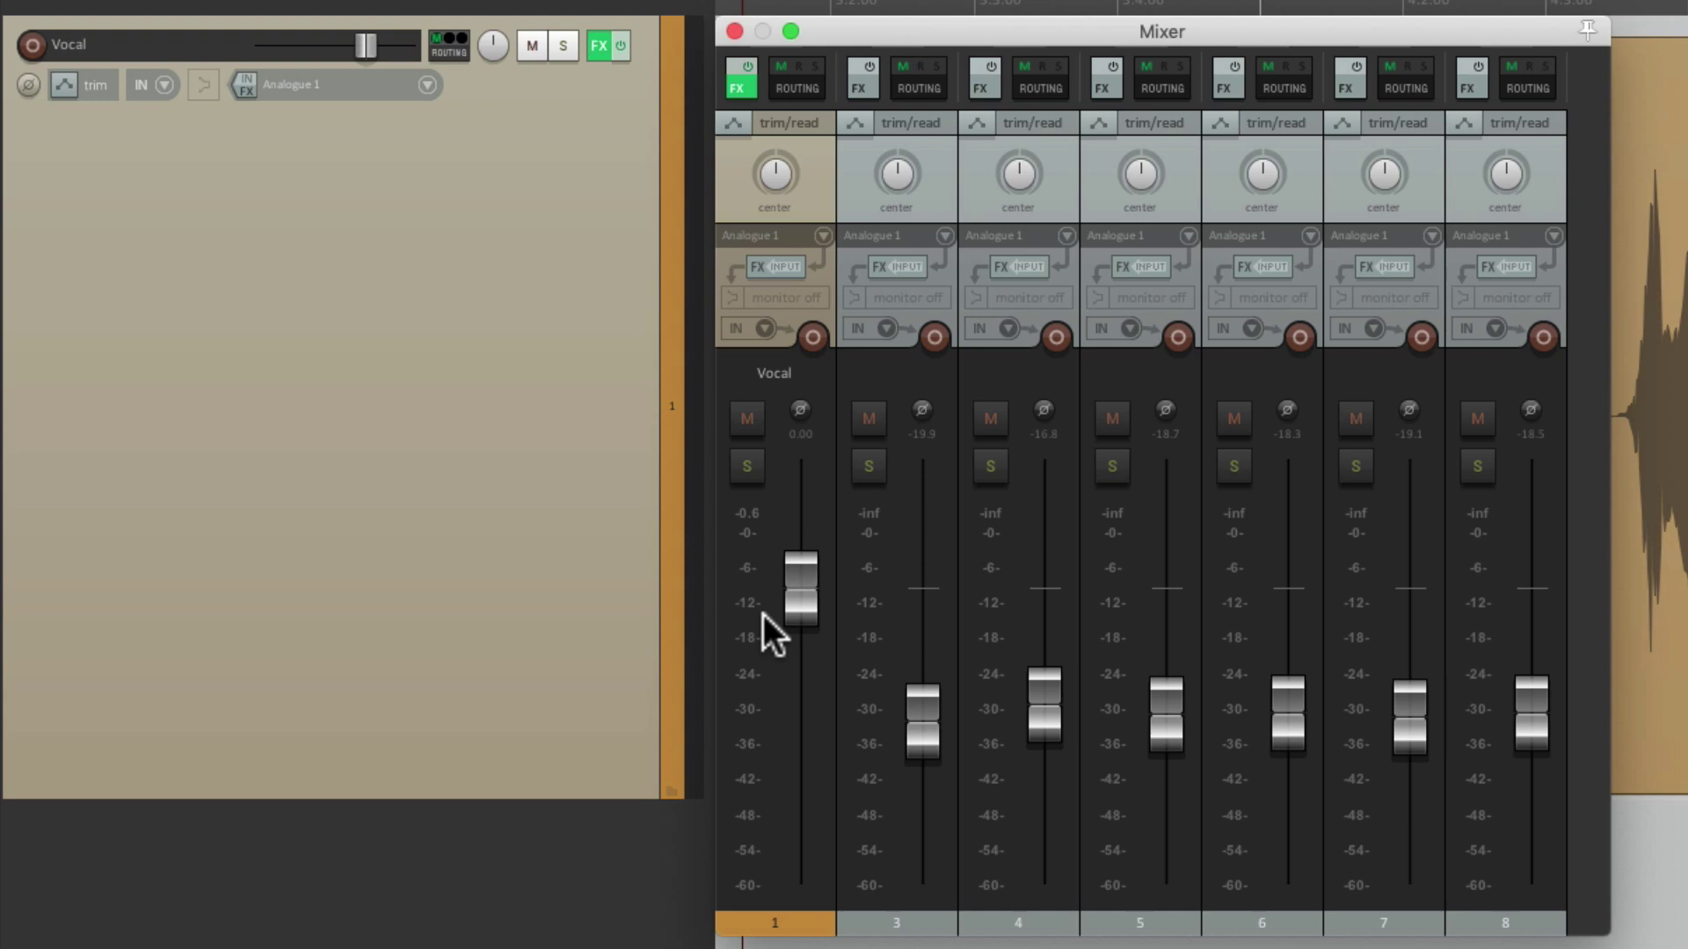
click(742, 86)
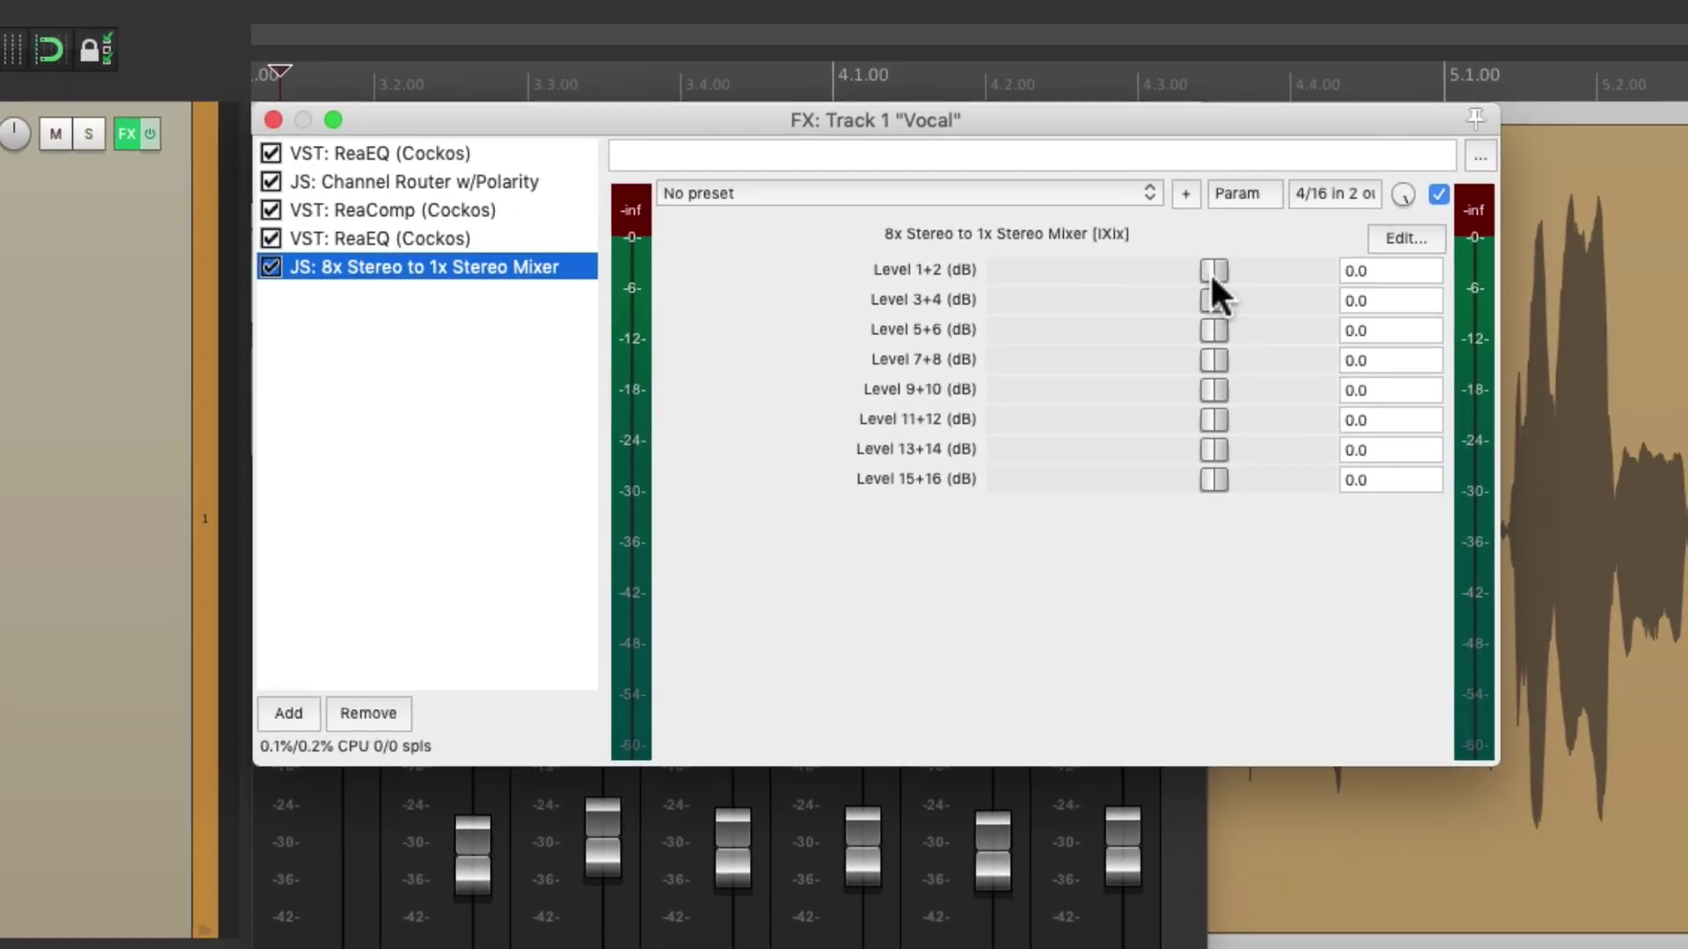
Step: Set the stereo mixer's Level 1+2 and Level 3+4 to -20 dB each
click(1392, 271)
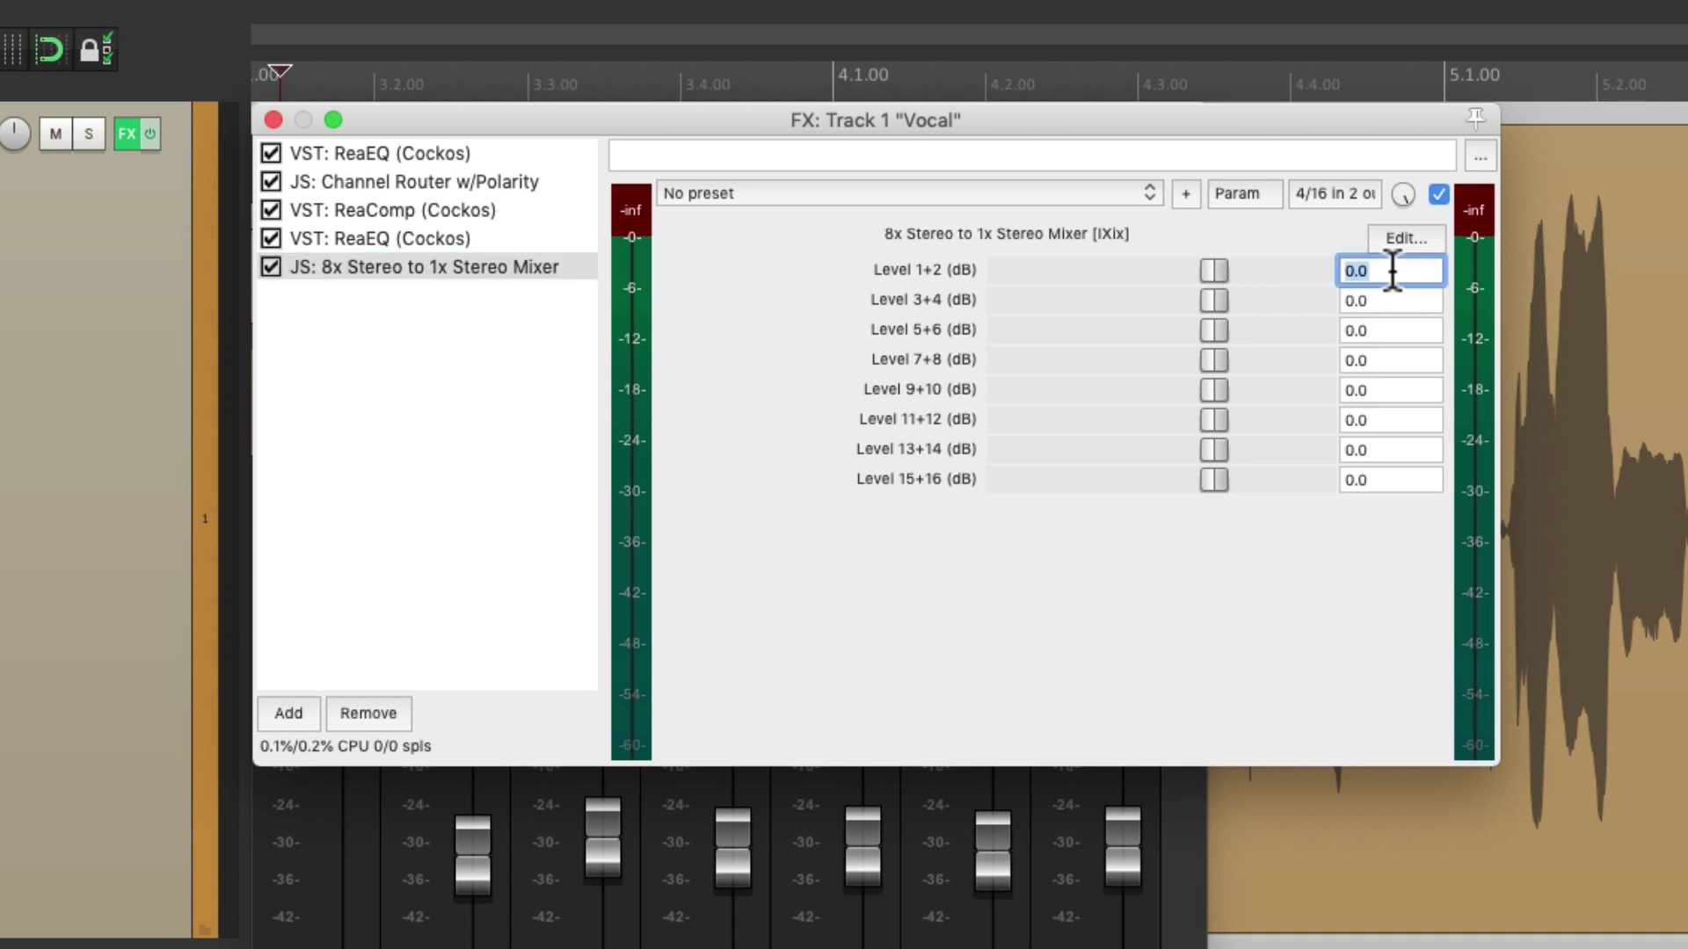
text(-20)
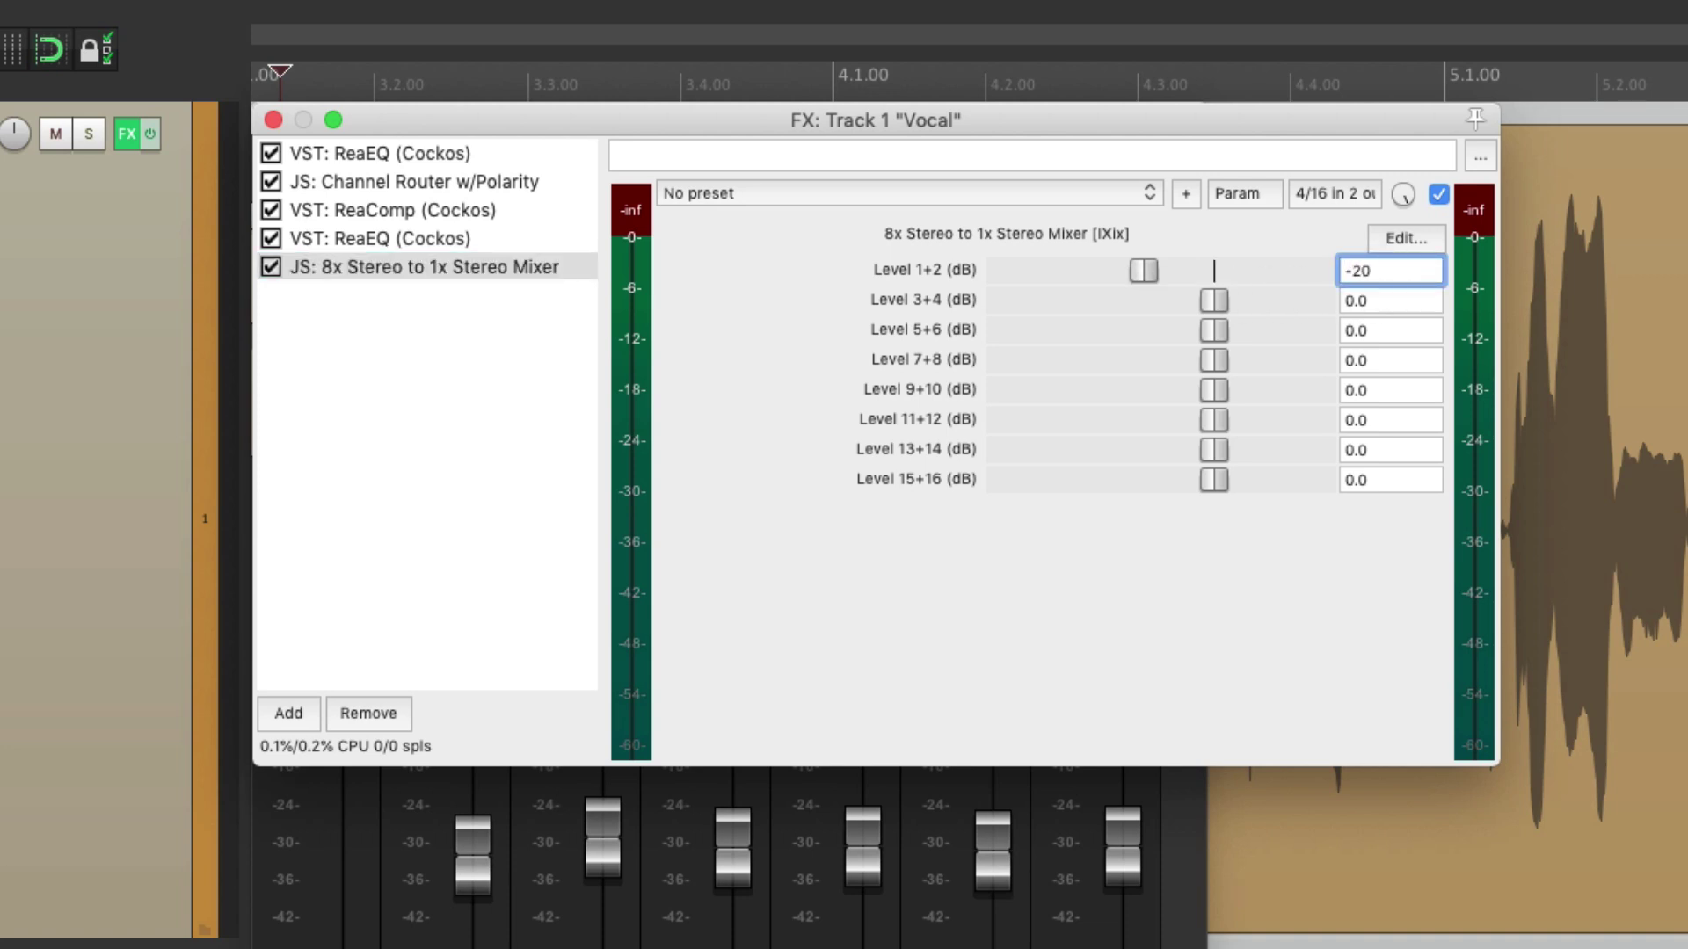
click(1407, 299)
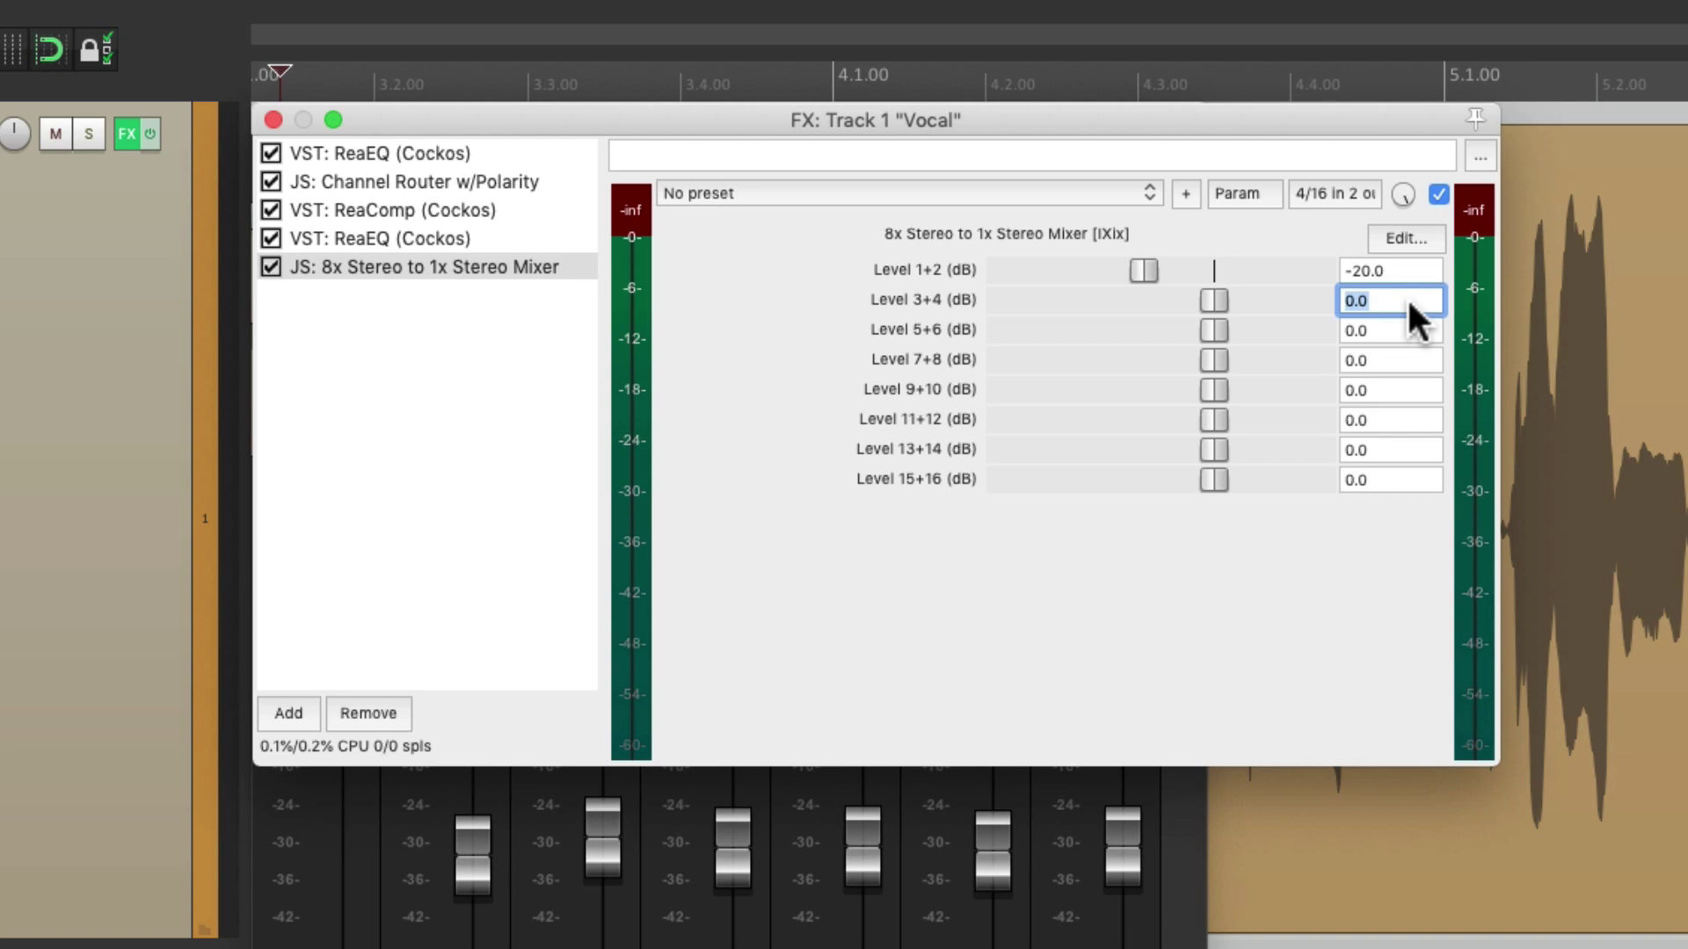
text(-20)
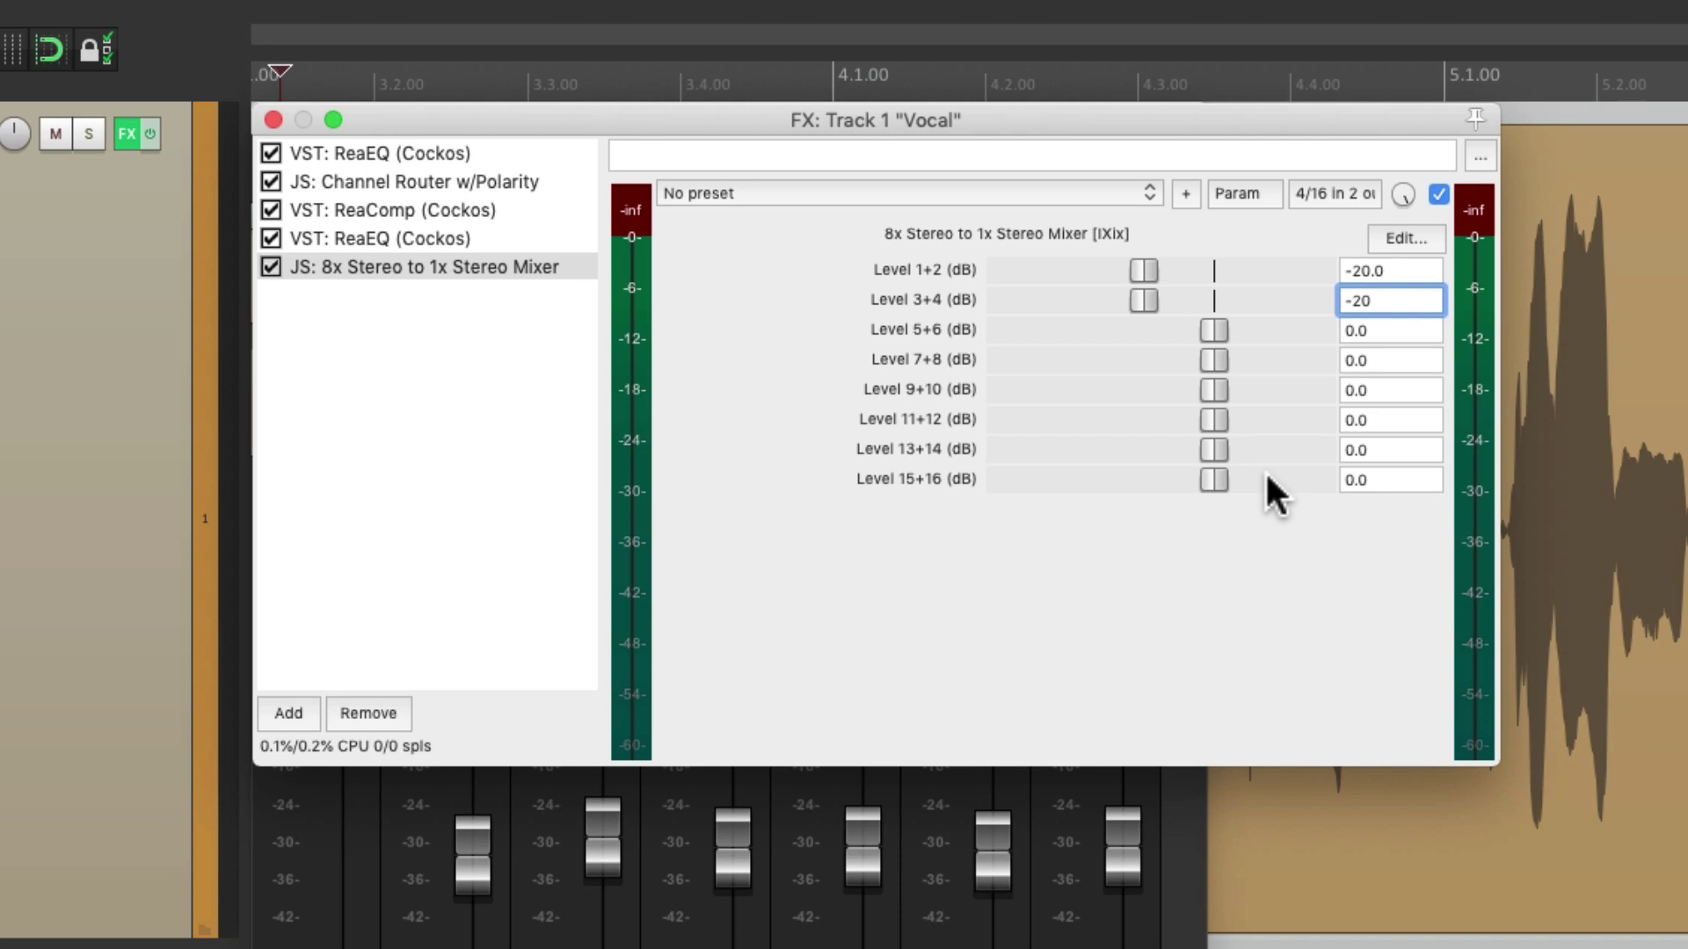
Step: Confirm the Level 3+4 value and move the 8x Stereo to 1x Stereo Mixer above the last ReaEQ
key(Return)
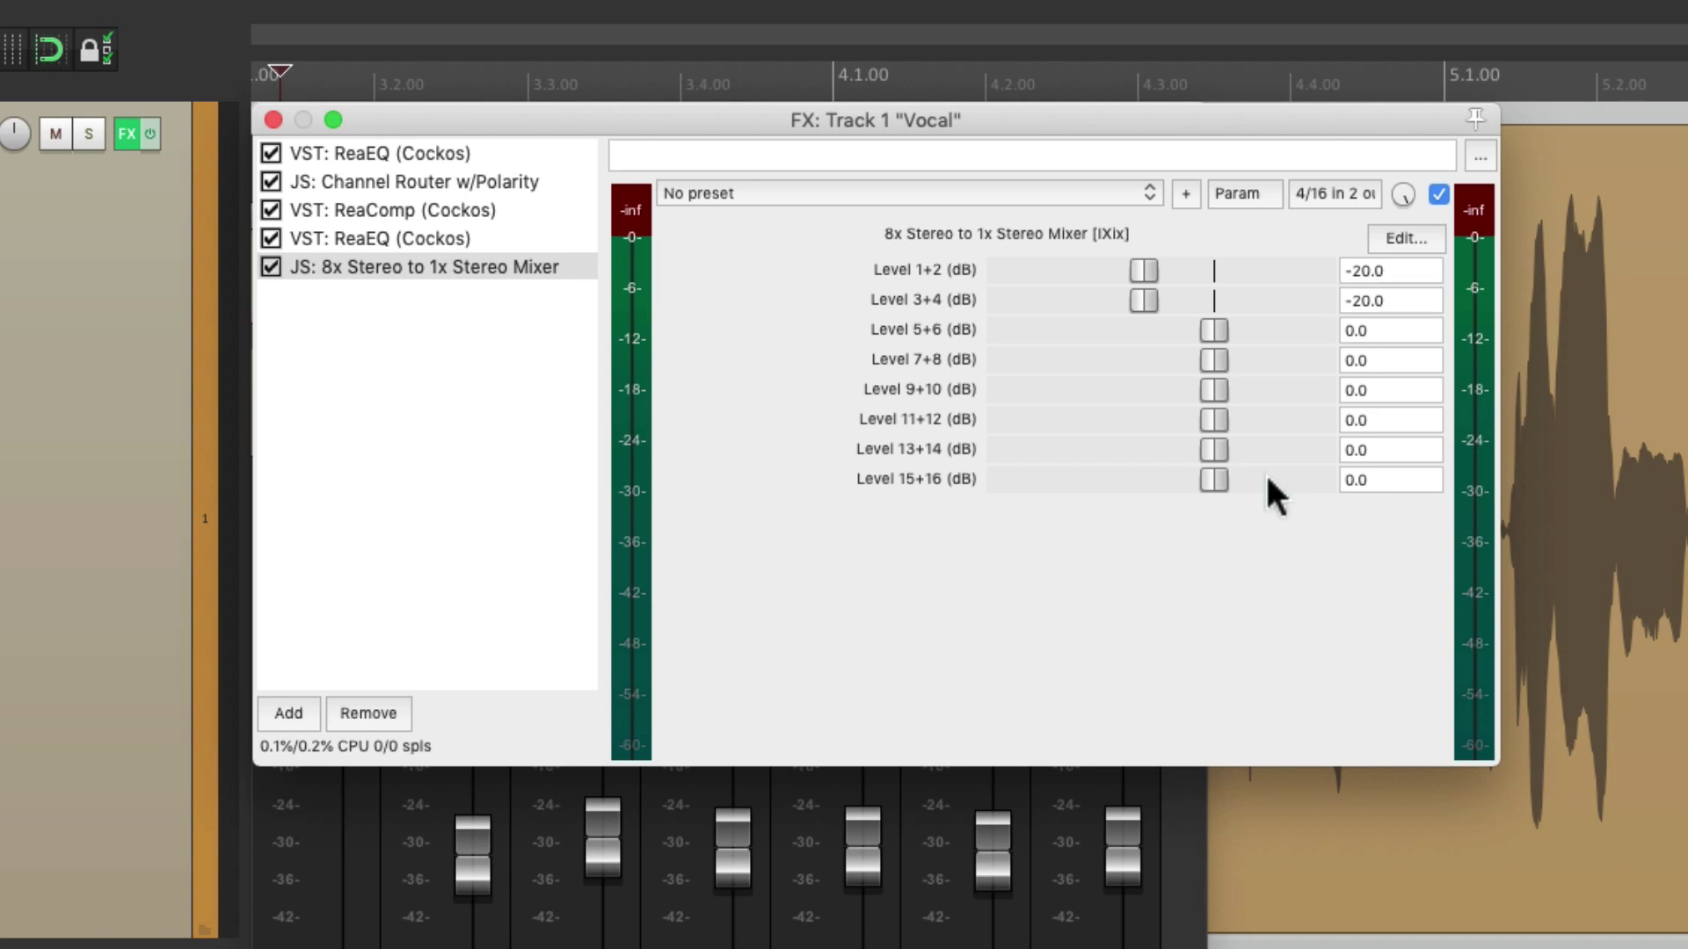
click(494, 267)
drag(421, 256, 442, 233)
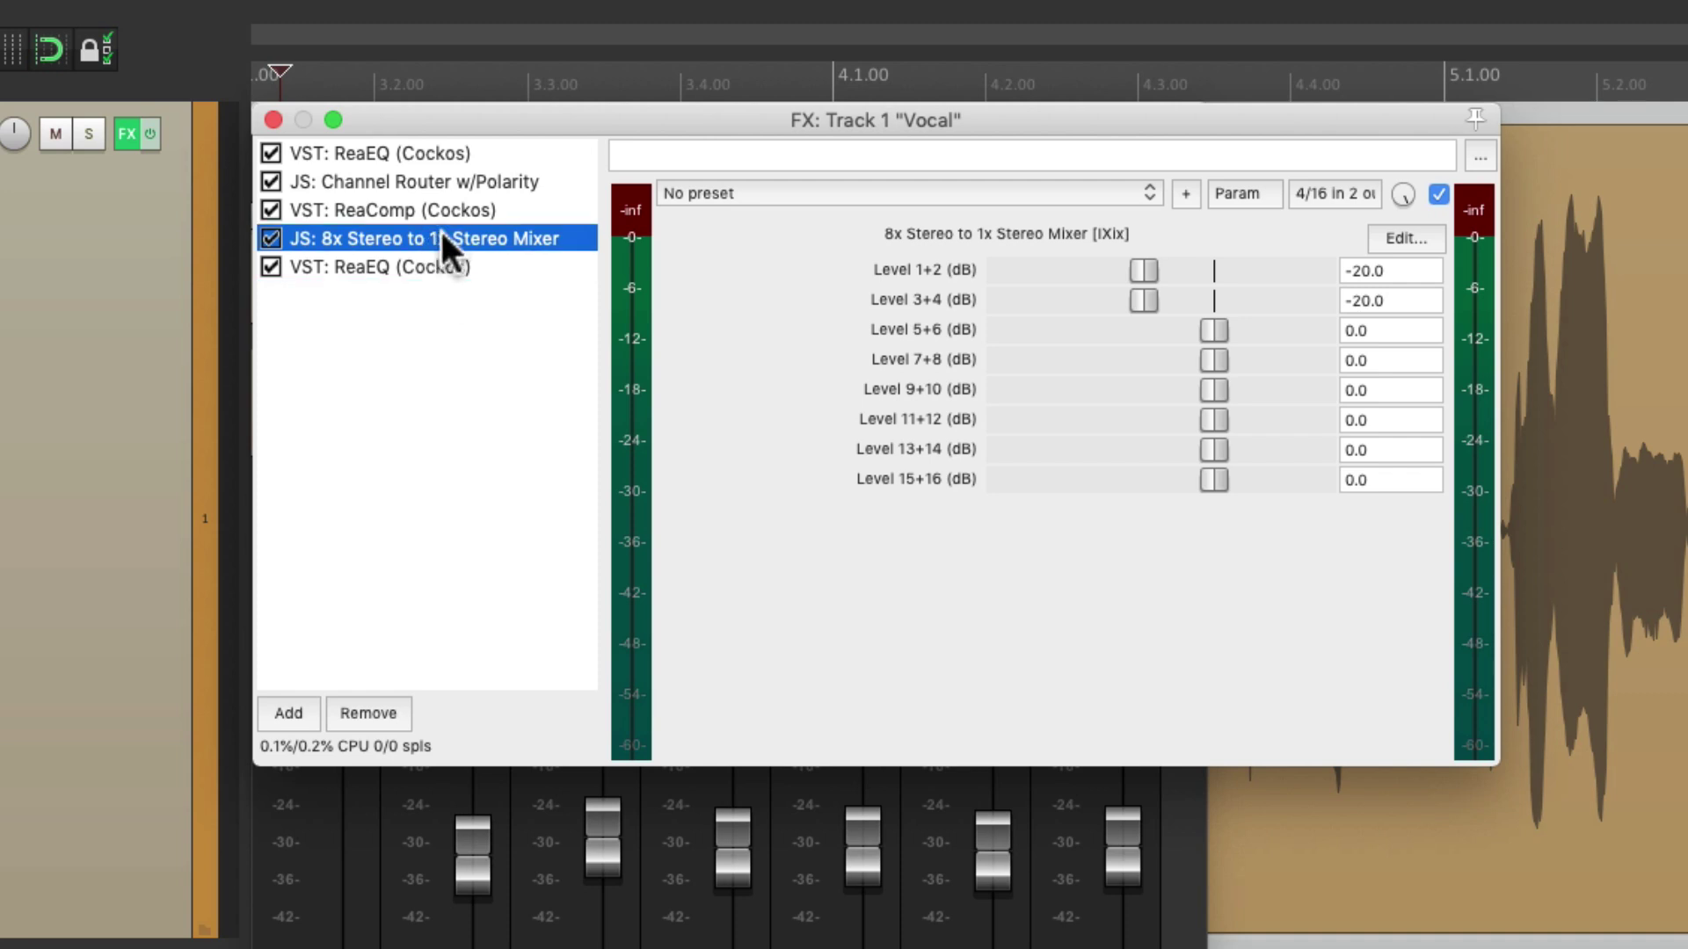
click(477, 182)
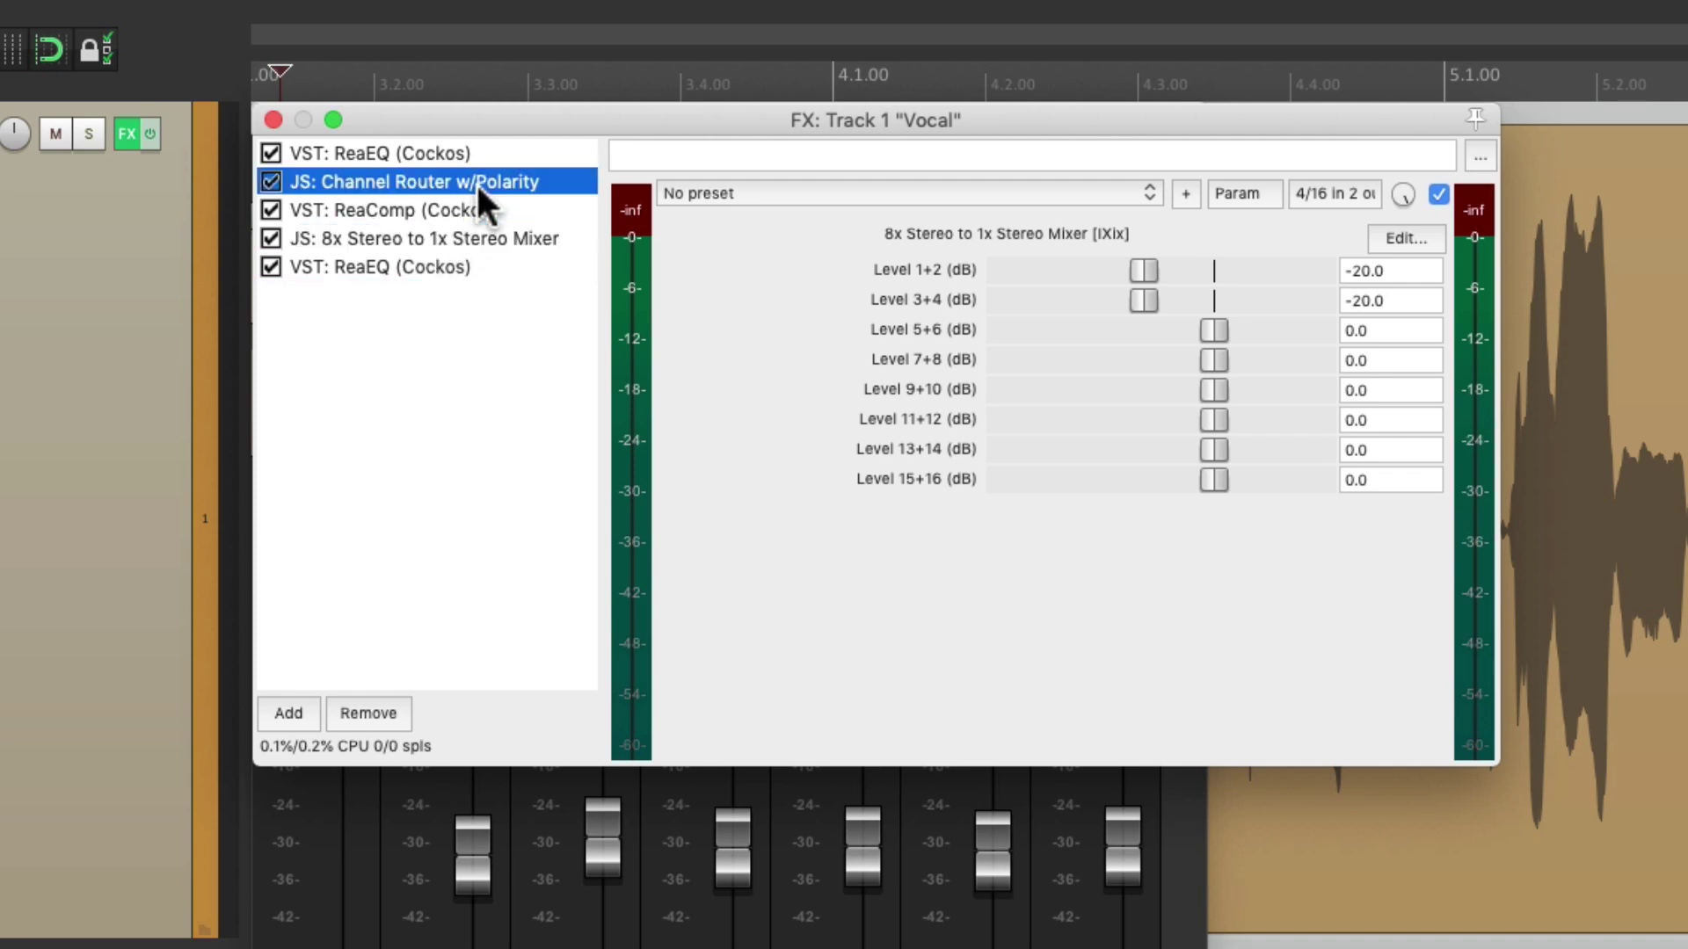
click(502, 236)
drag(501, 234, 440, 206)
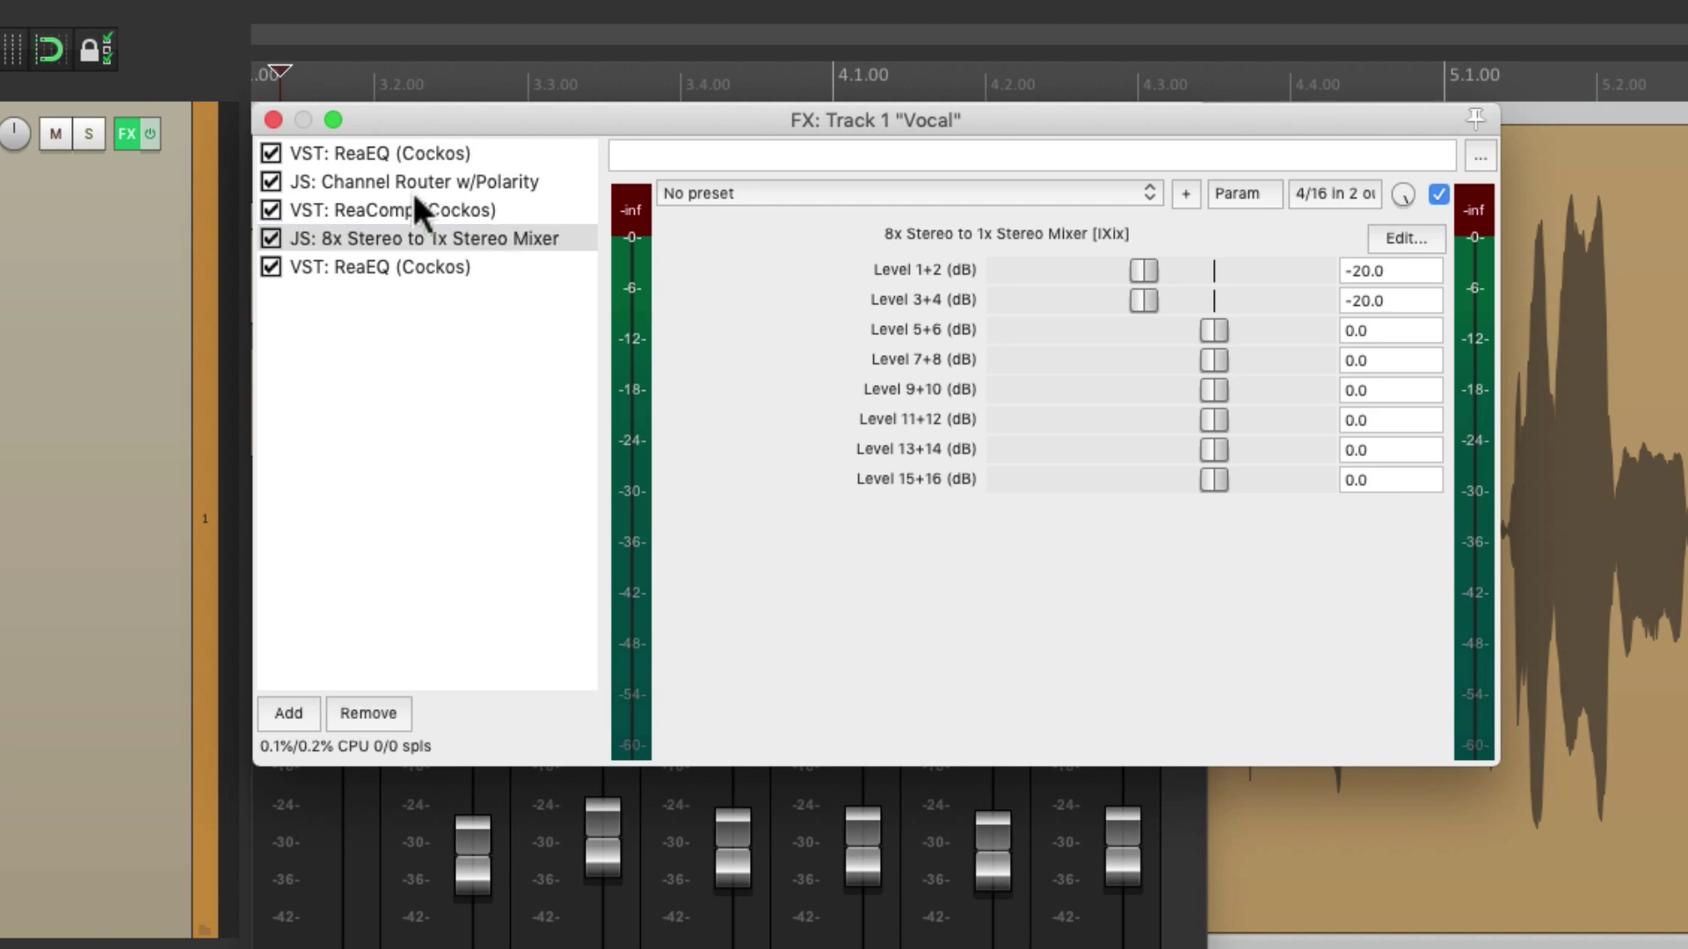
Step: Close the Vocal FX chain, listen to a short playback, then reopen the chain
click(277, 123)
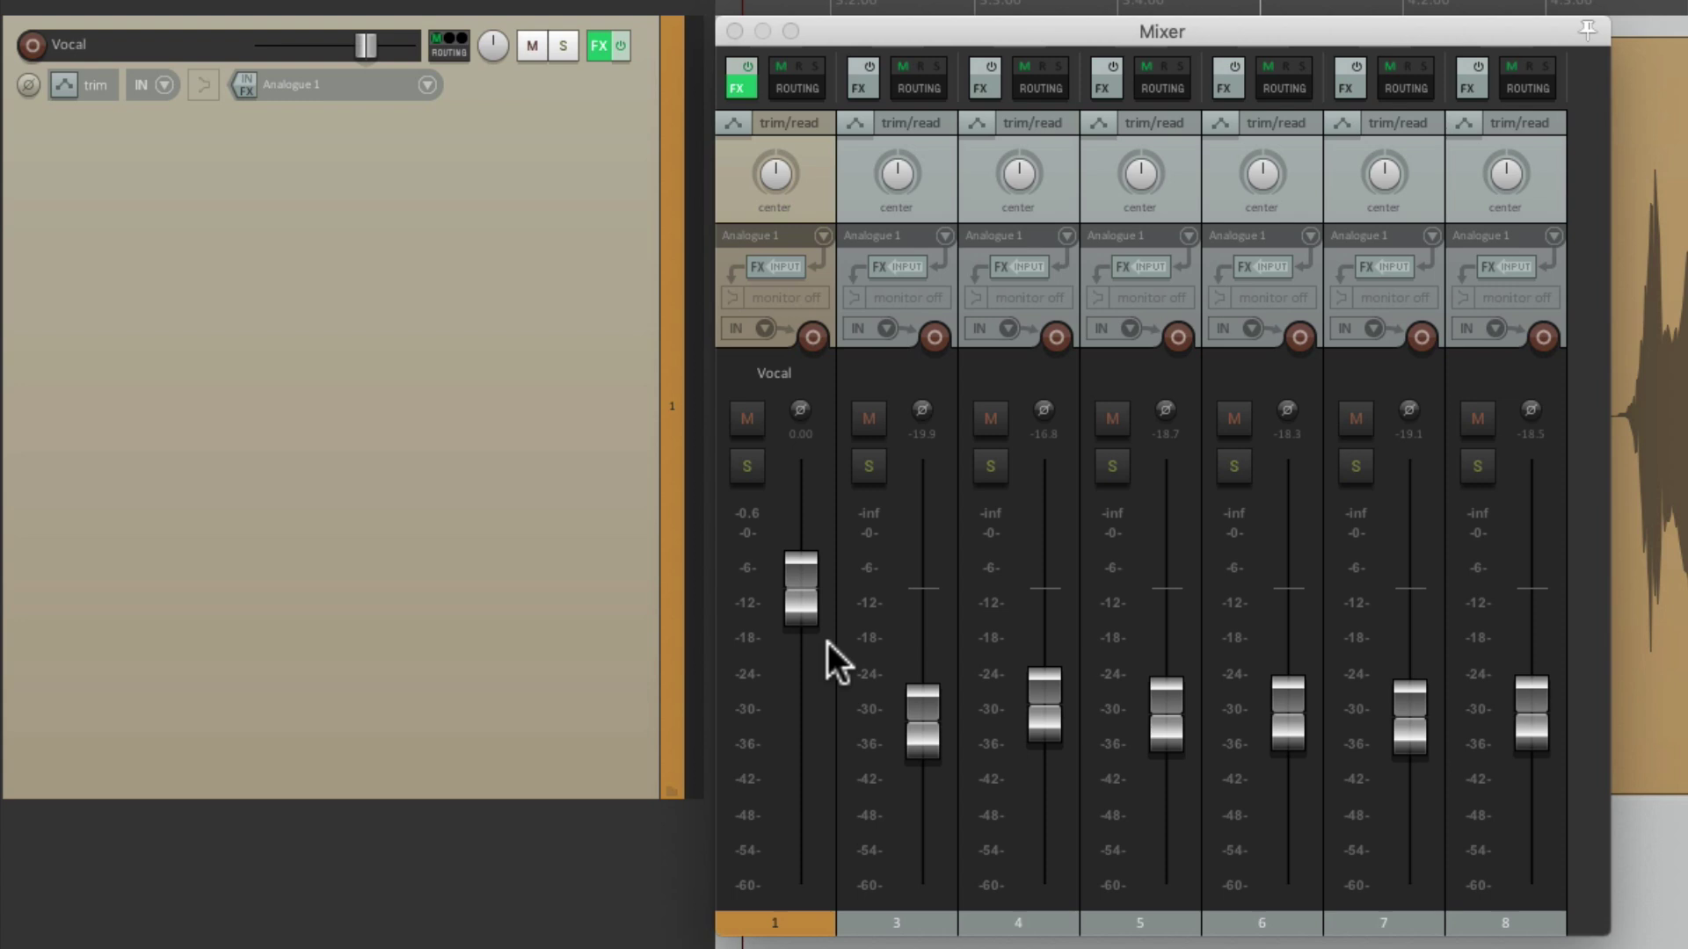
key(space)
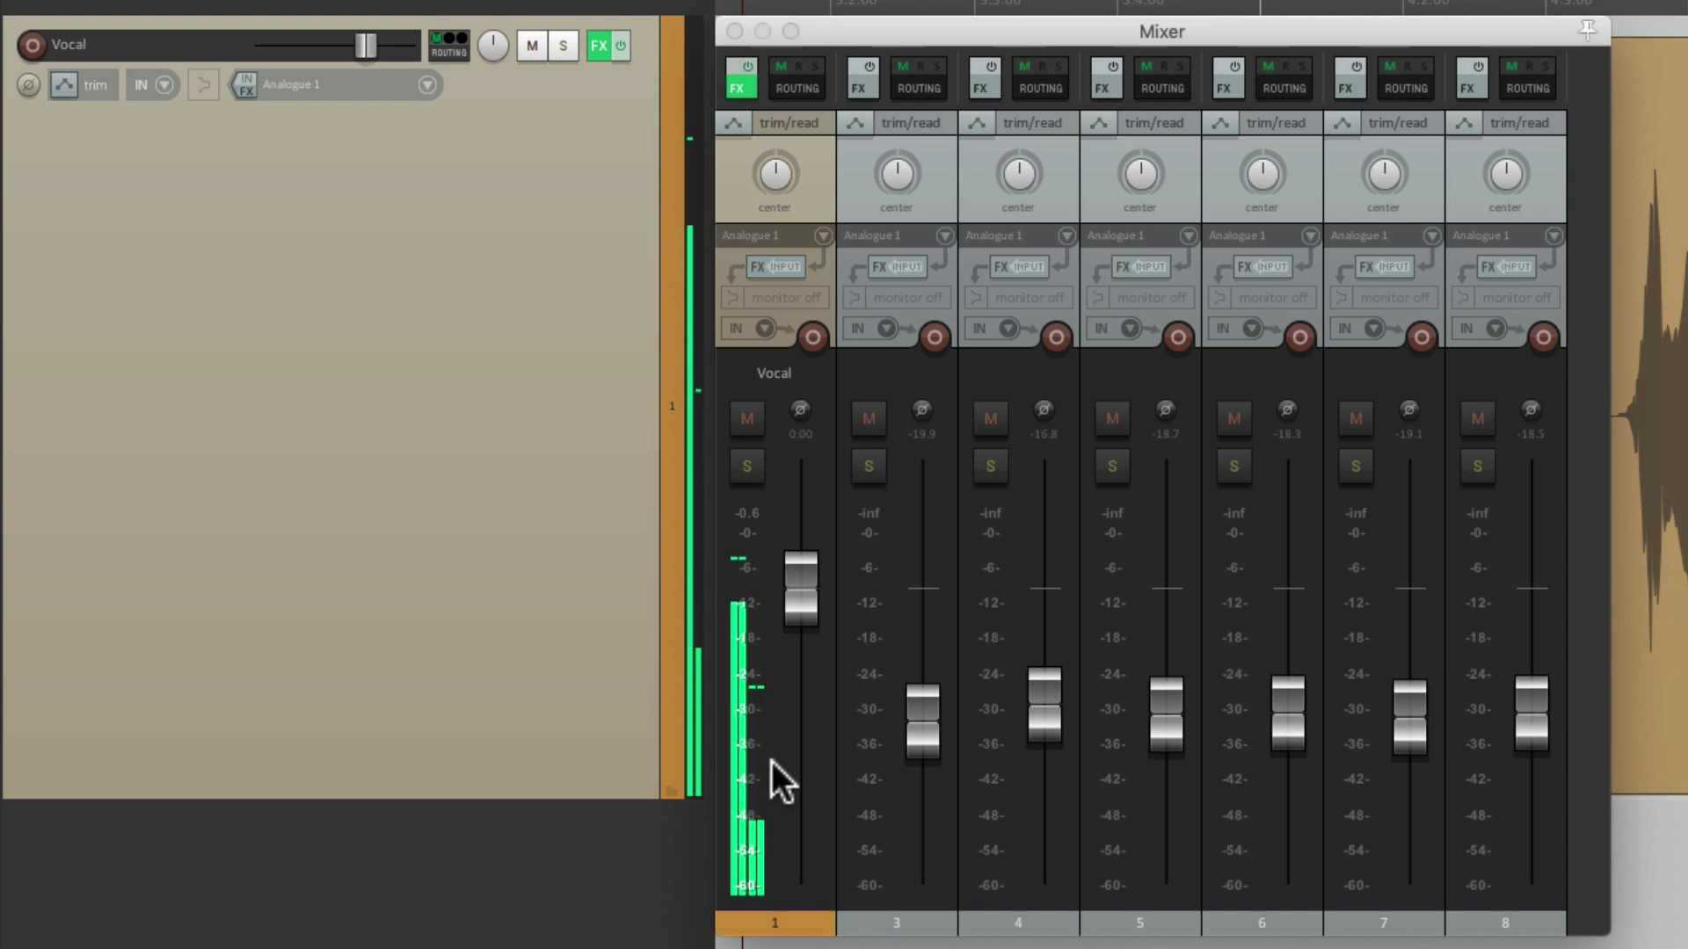
key(space)
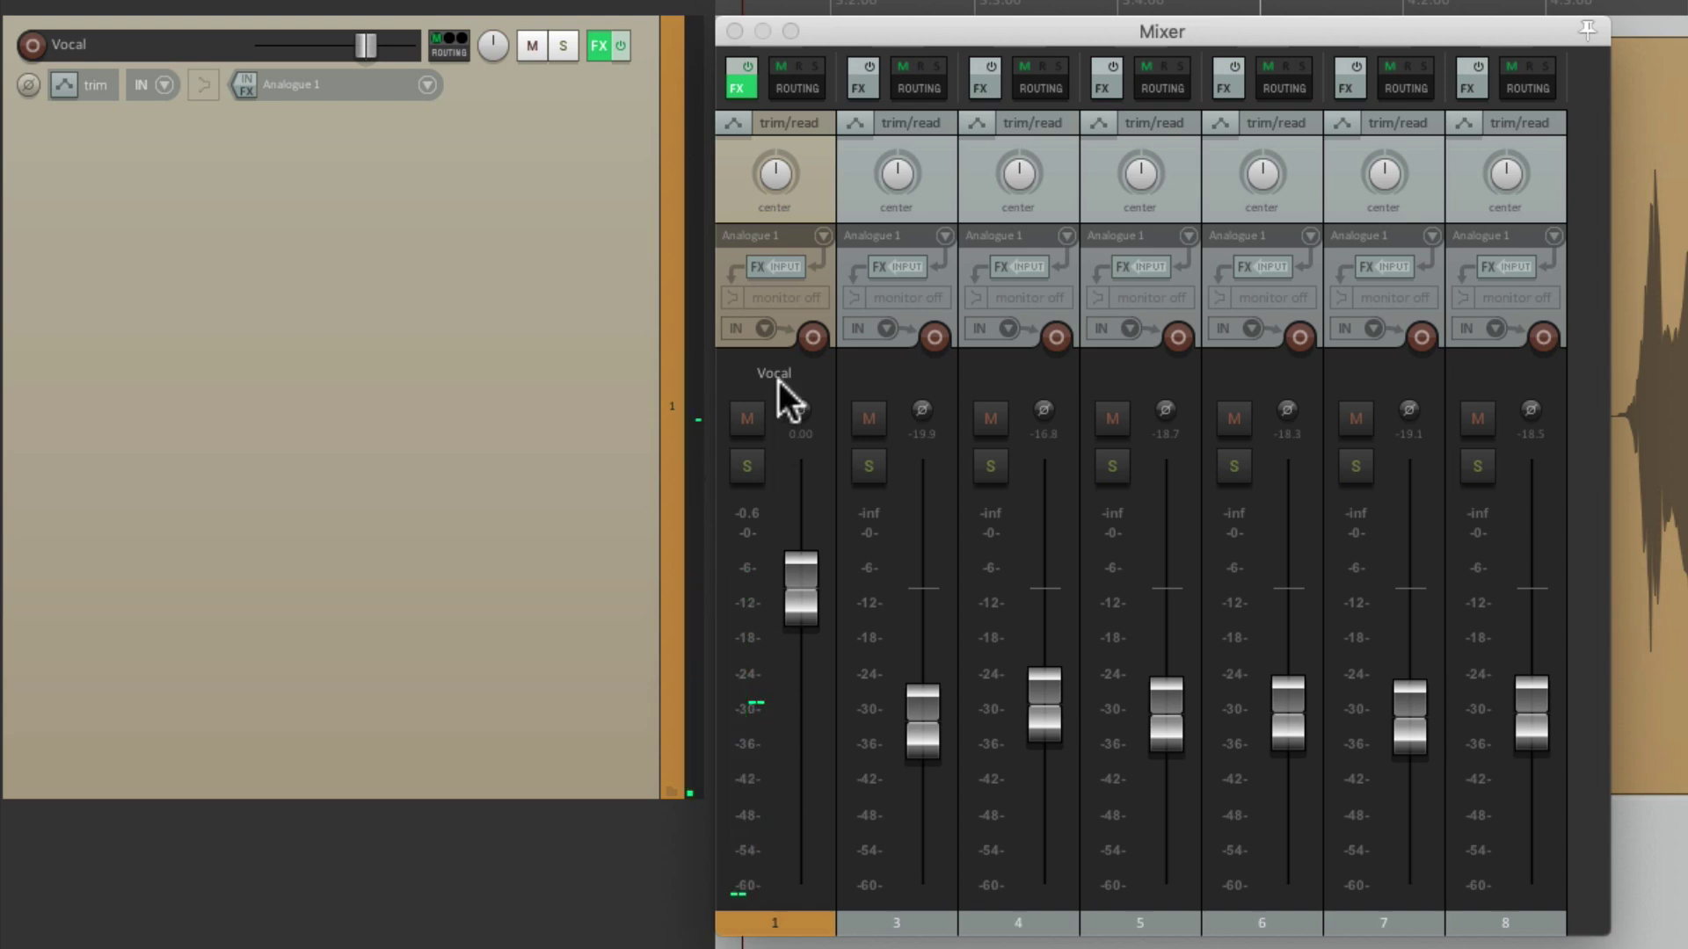
click(749, 83)
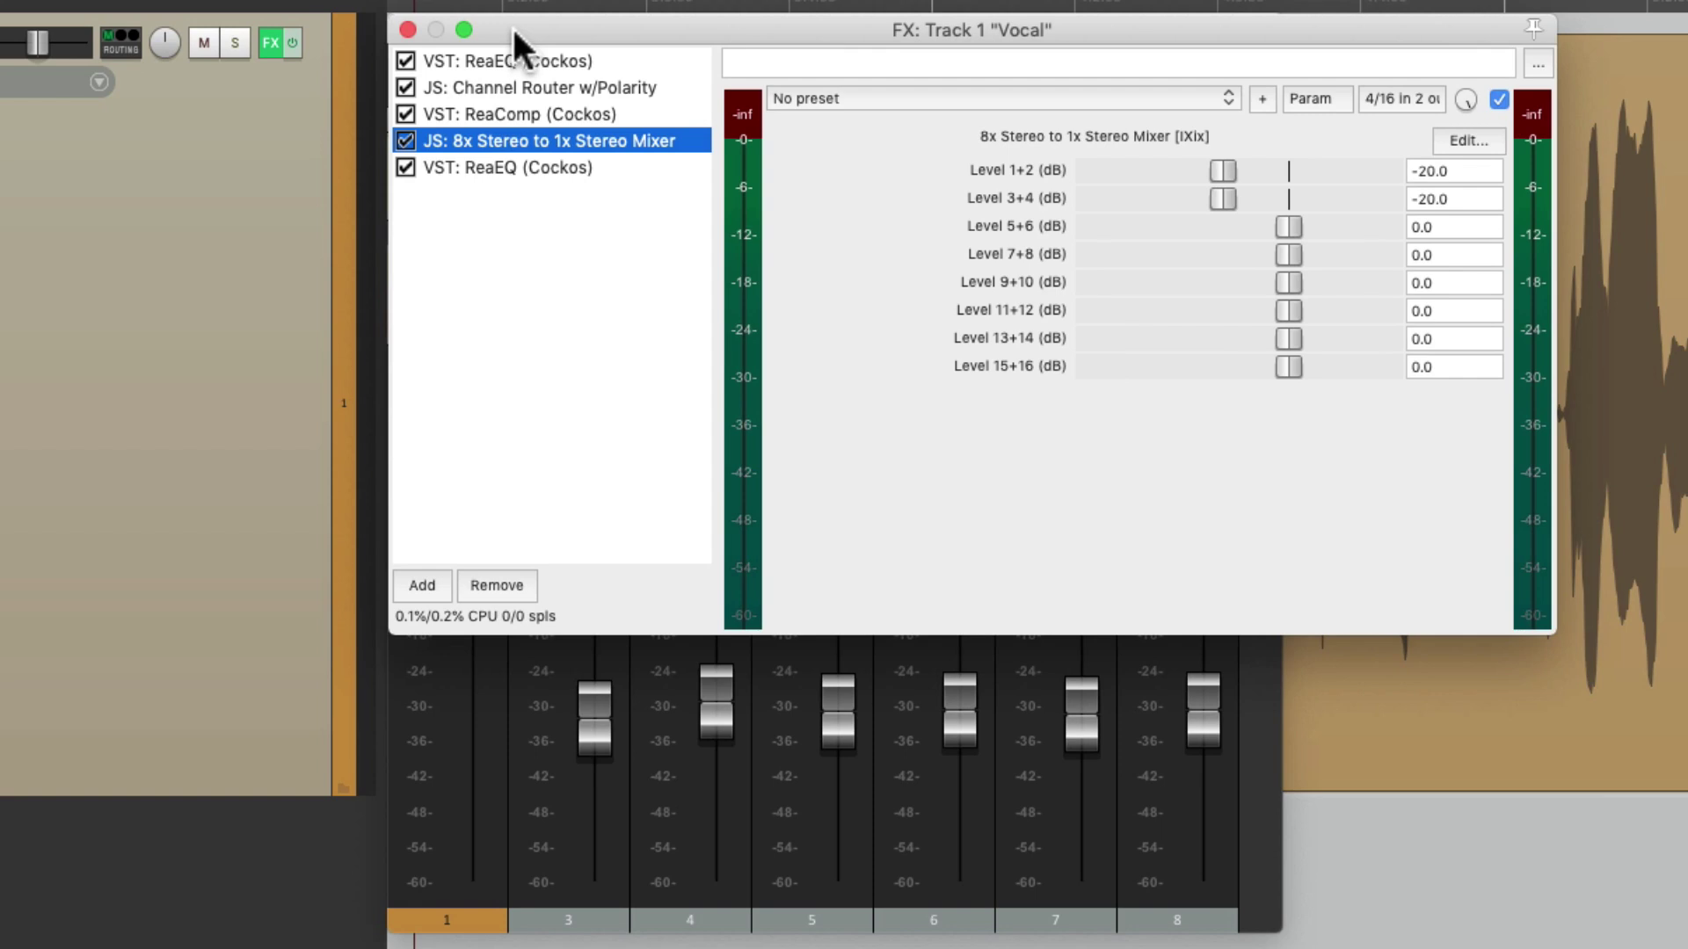
Step: Drag ReaComp's threshold down to about -18.2 dB during playback, then close the FX window and replay
drag(511, 25, 661, 116)
click(760, 199)
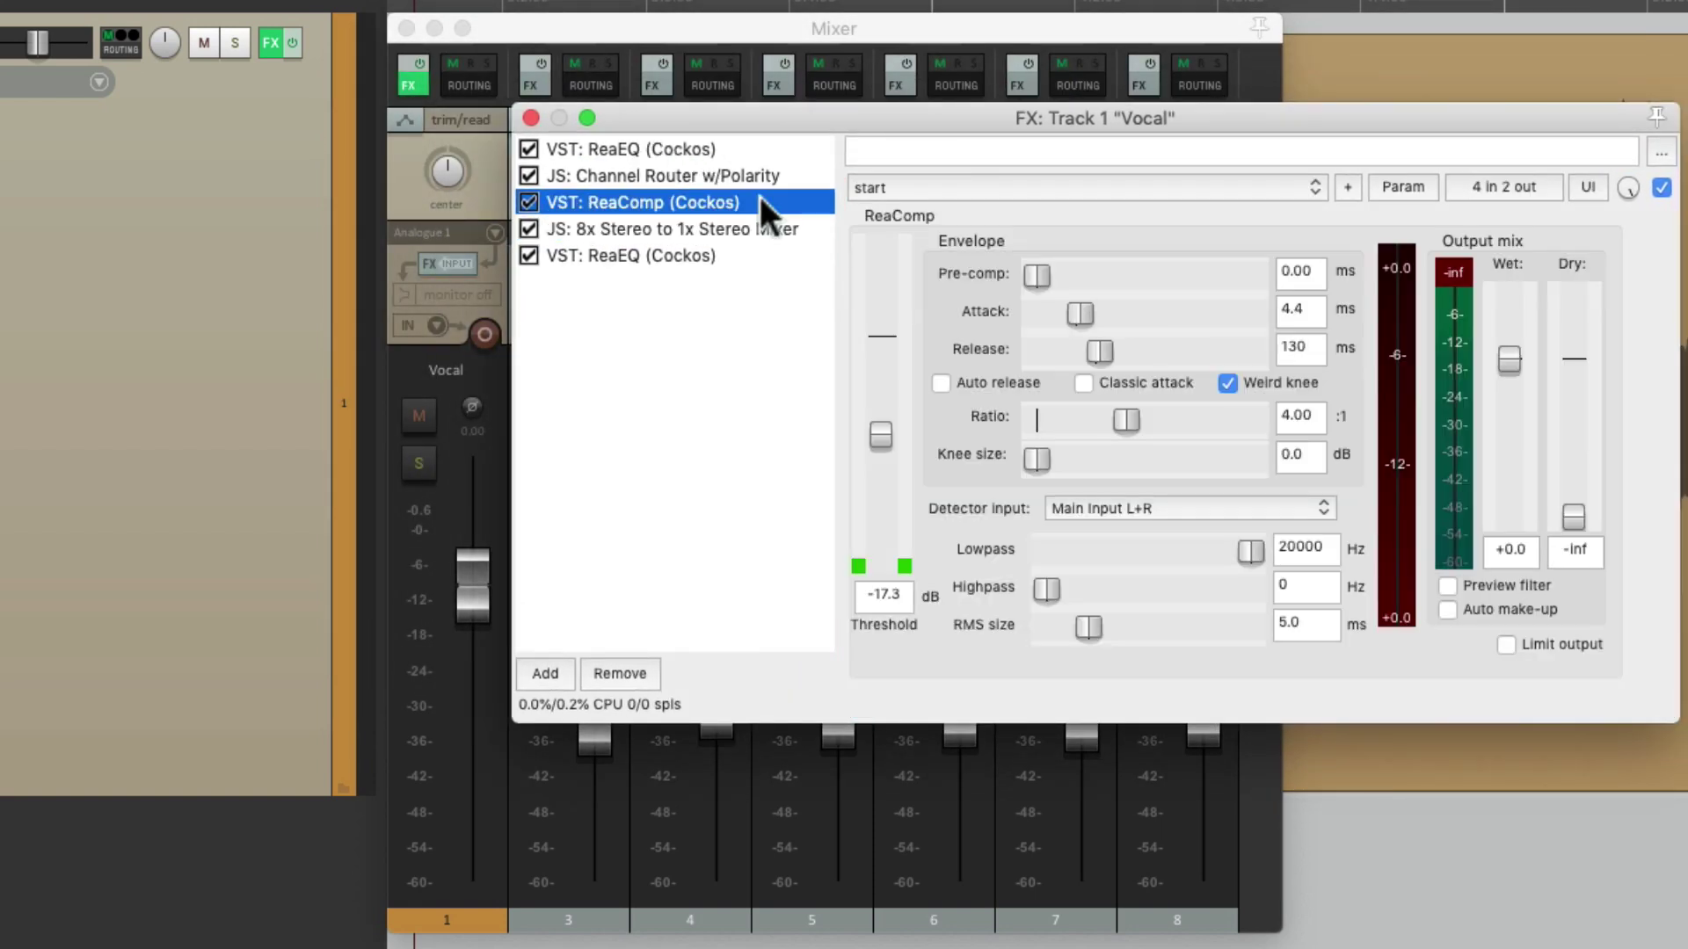
double_click(878, 420)
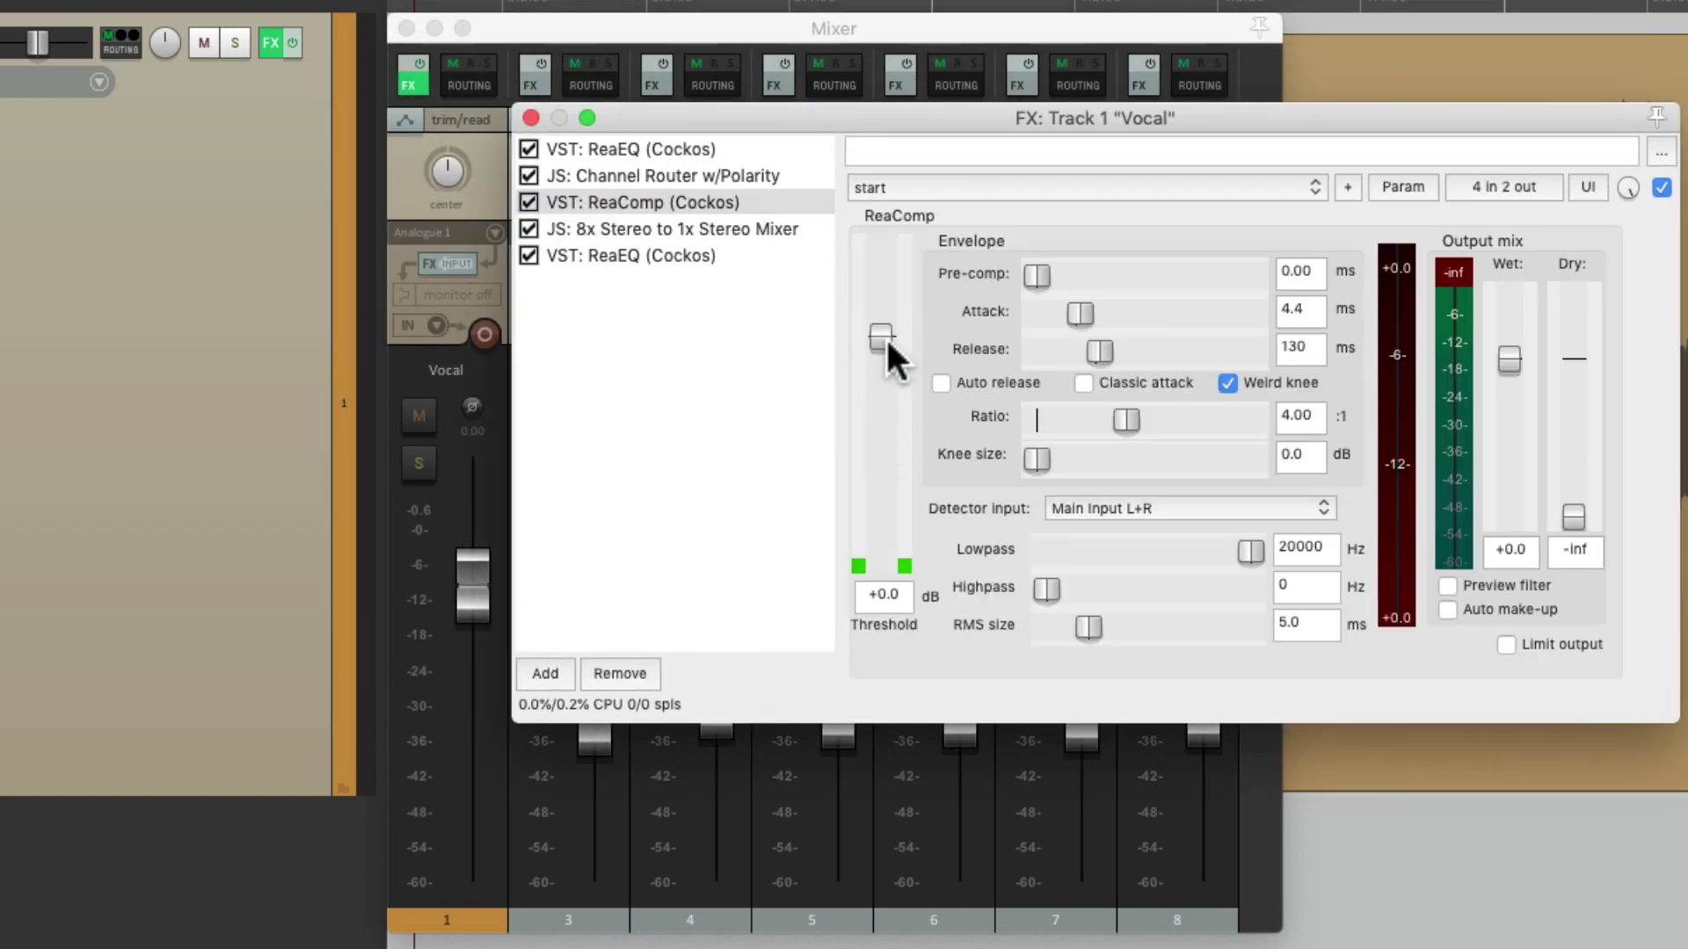
key(space)
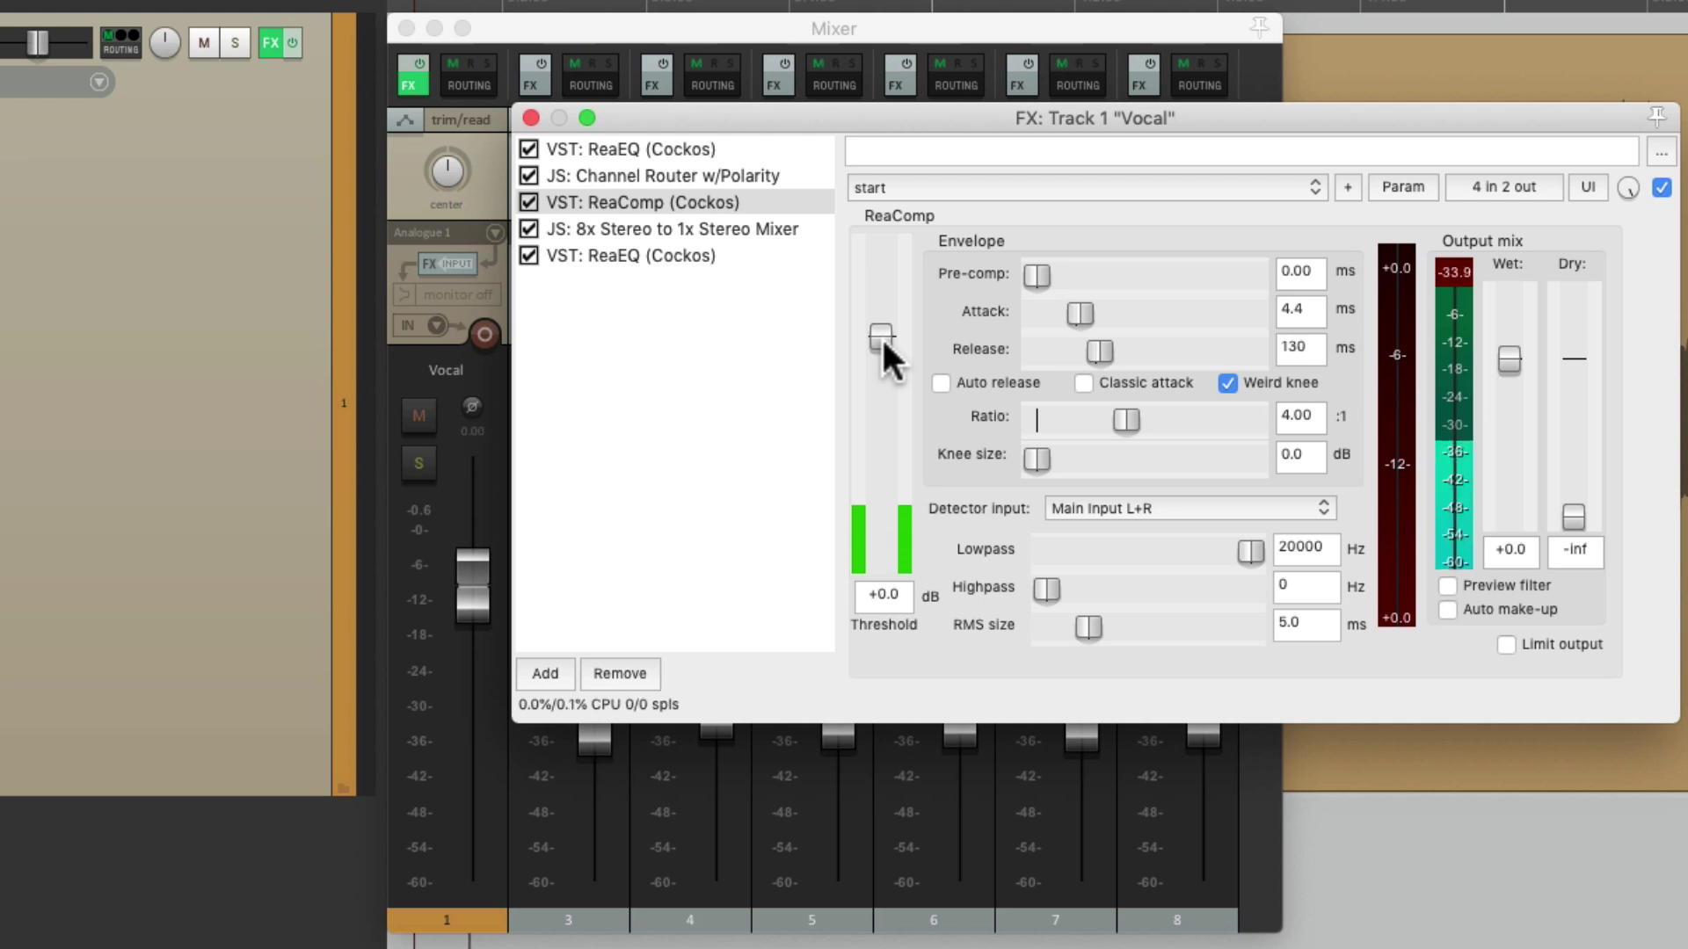
drag(881, 336, 885, 429)
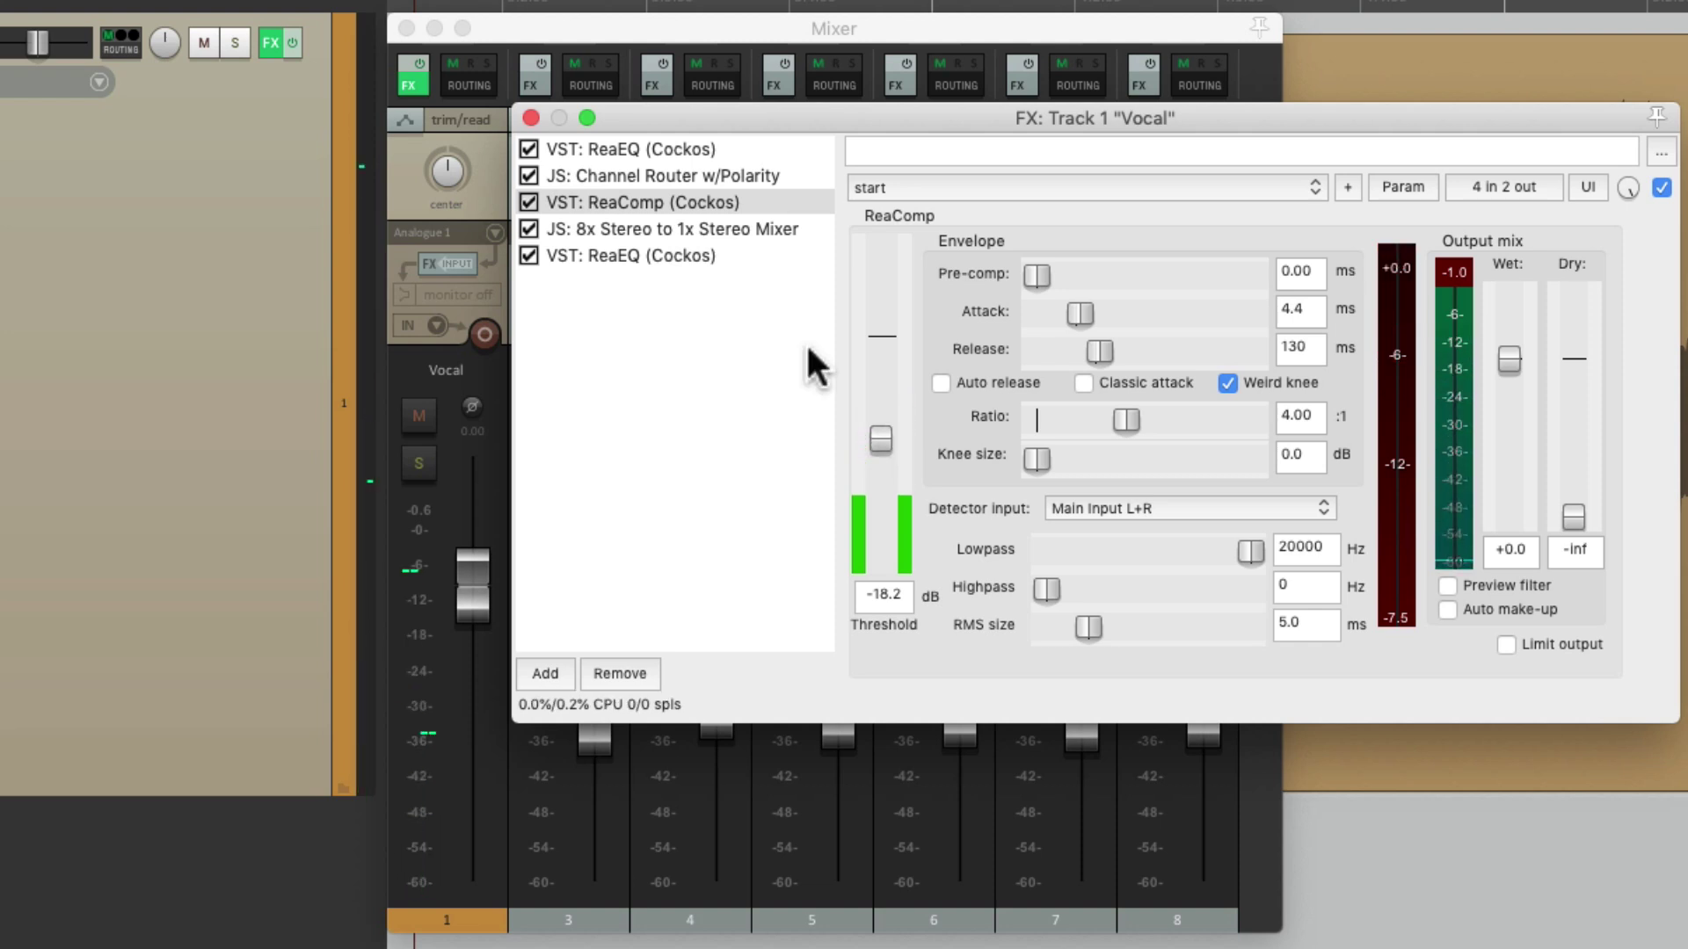
click(531, 118)
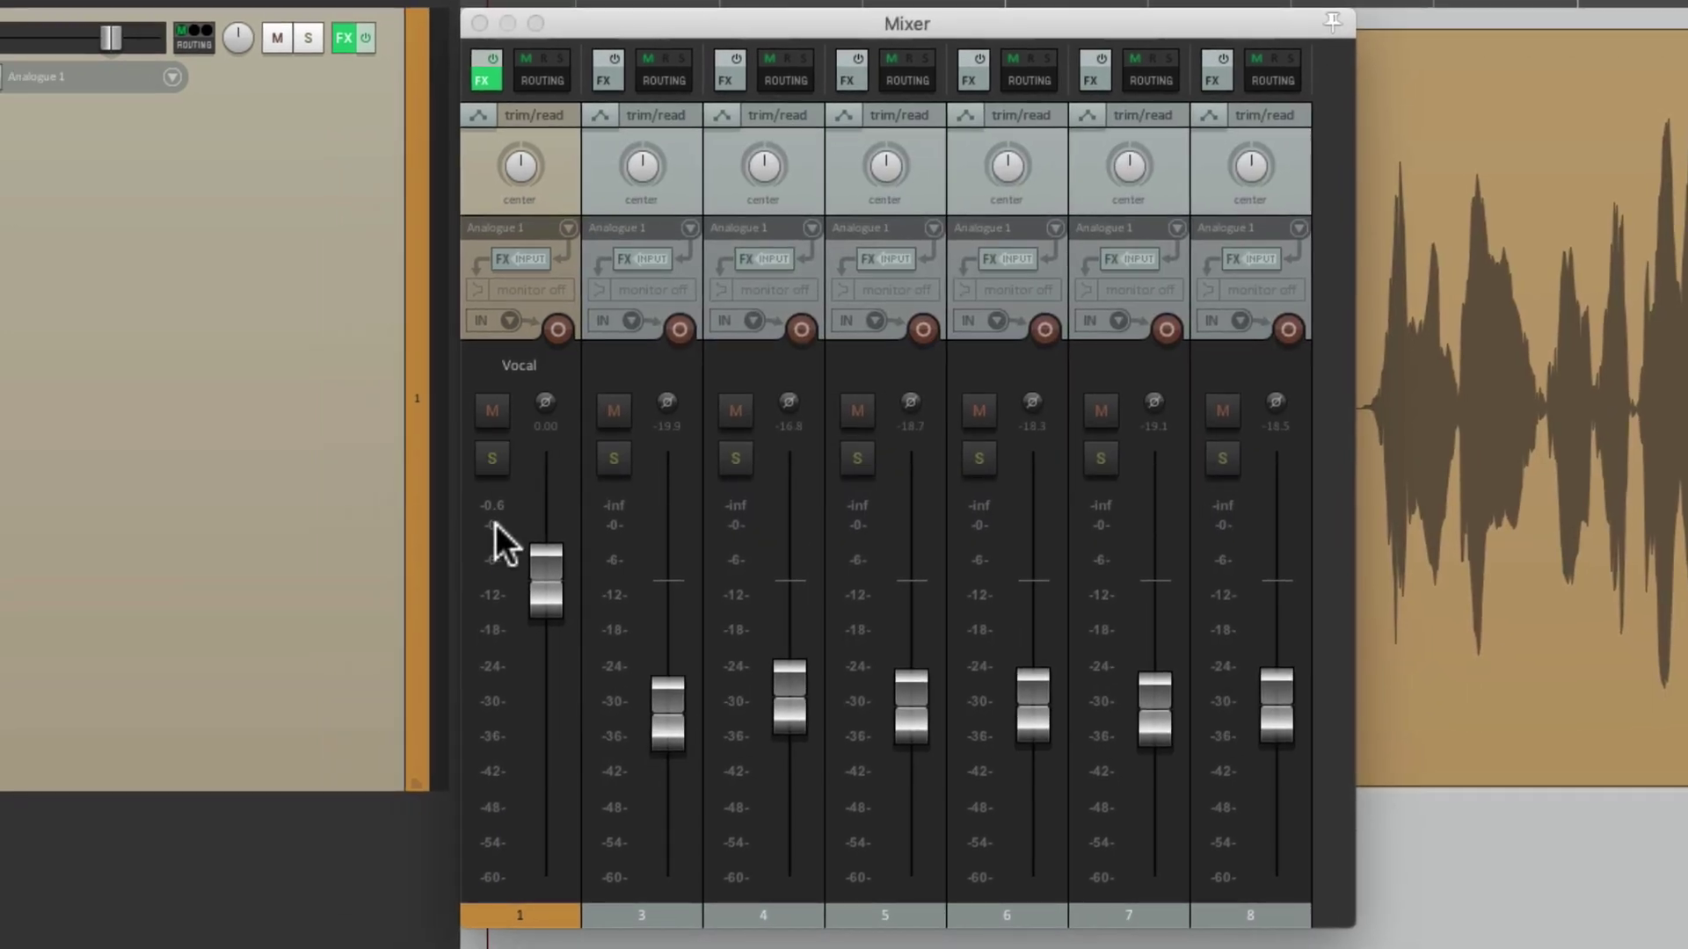
key(space)
Step: Close the Mixer, dismiss the Vocal track's options menu unchanged, and resume playback
click(478, 25)
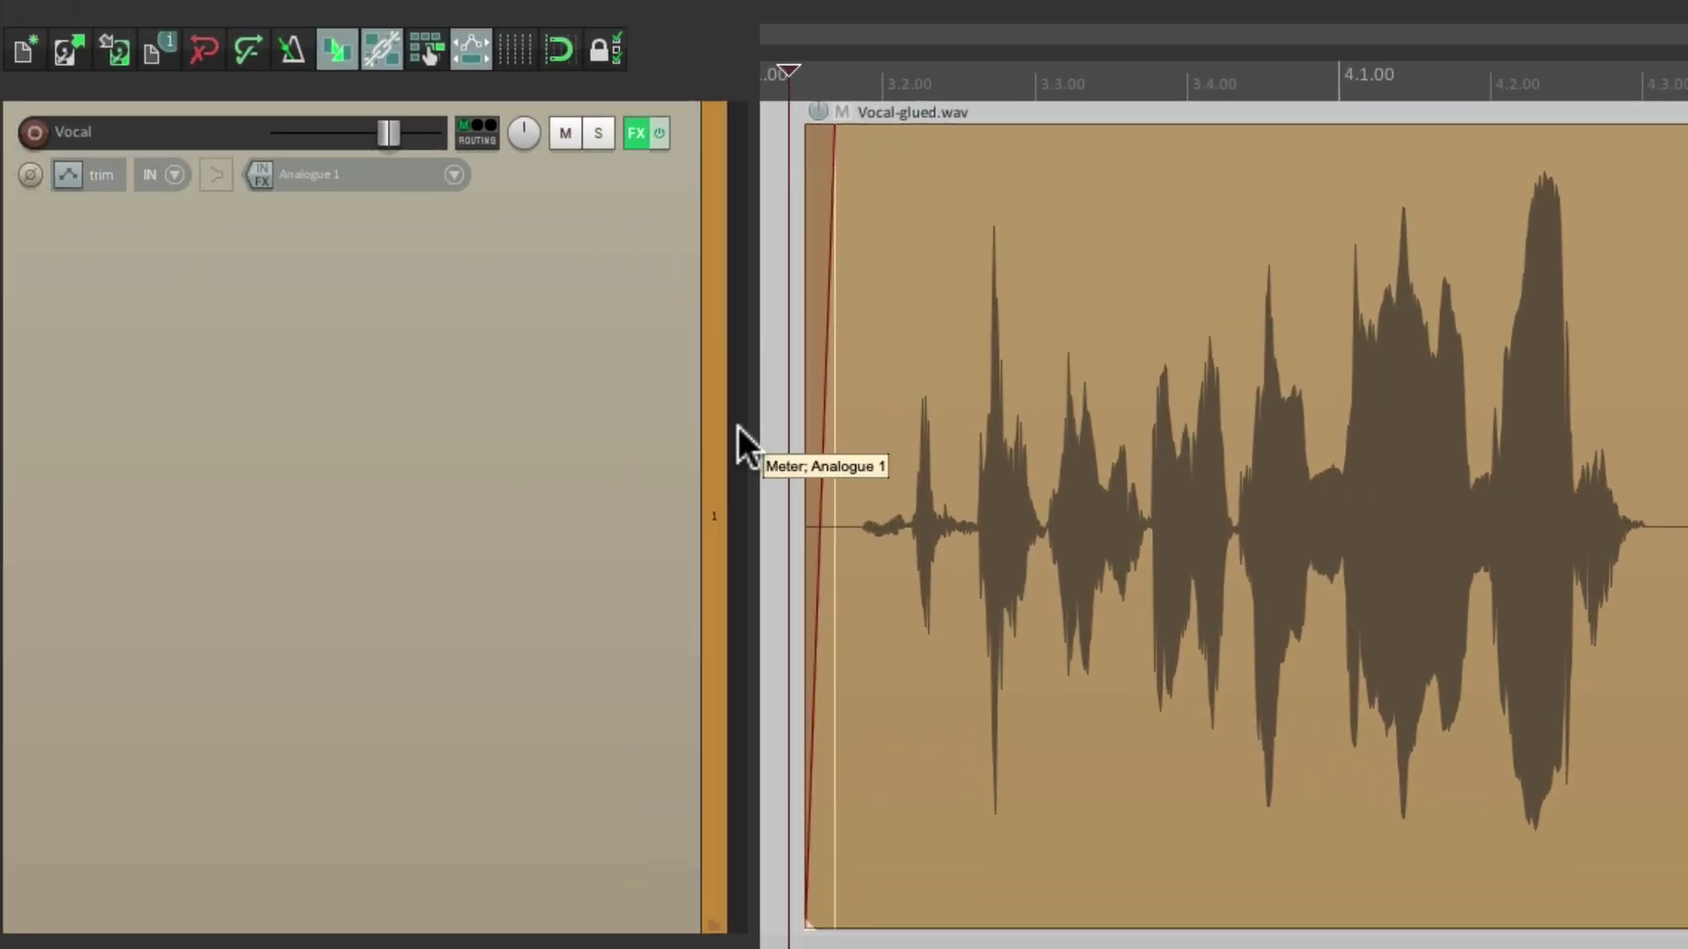
right_click(664, 309)
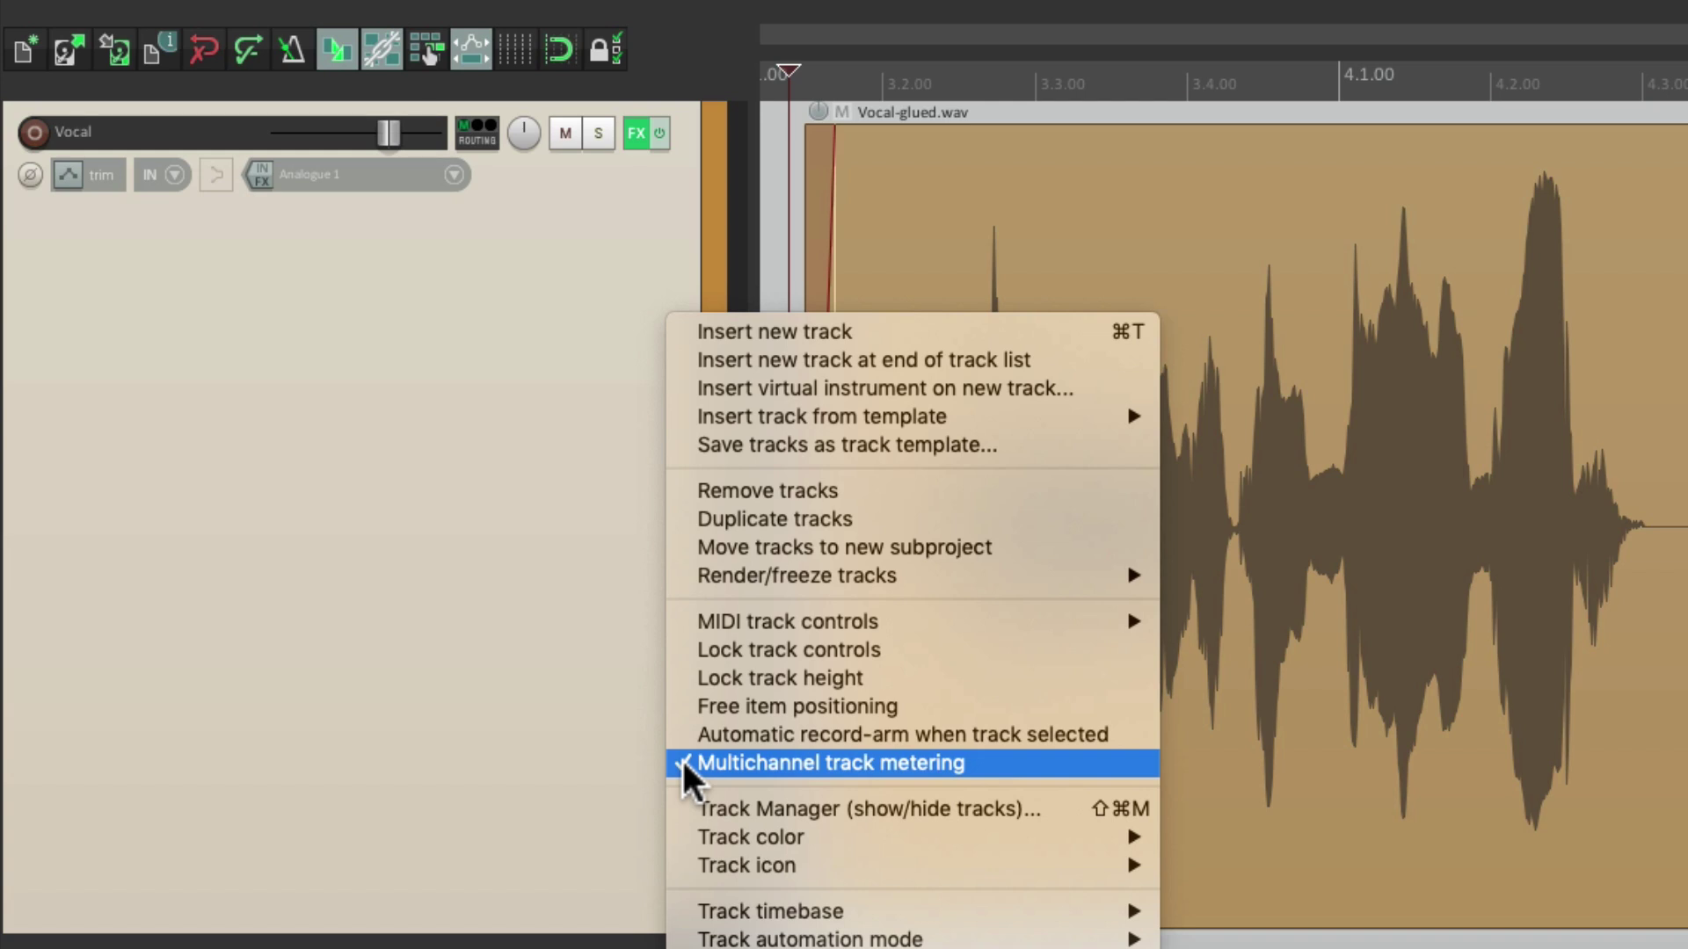
click(476, 591)
key(space)
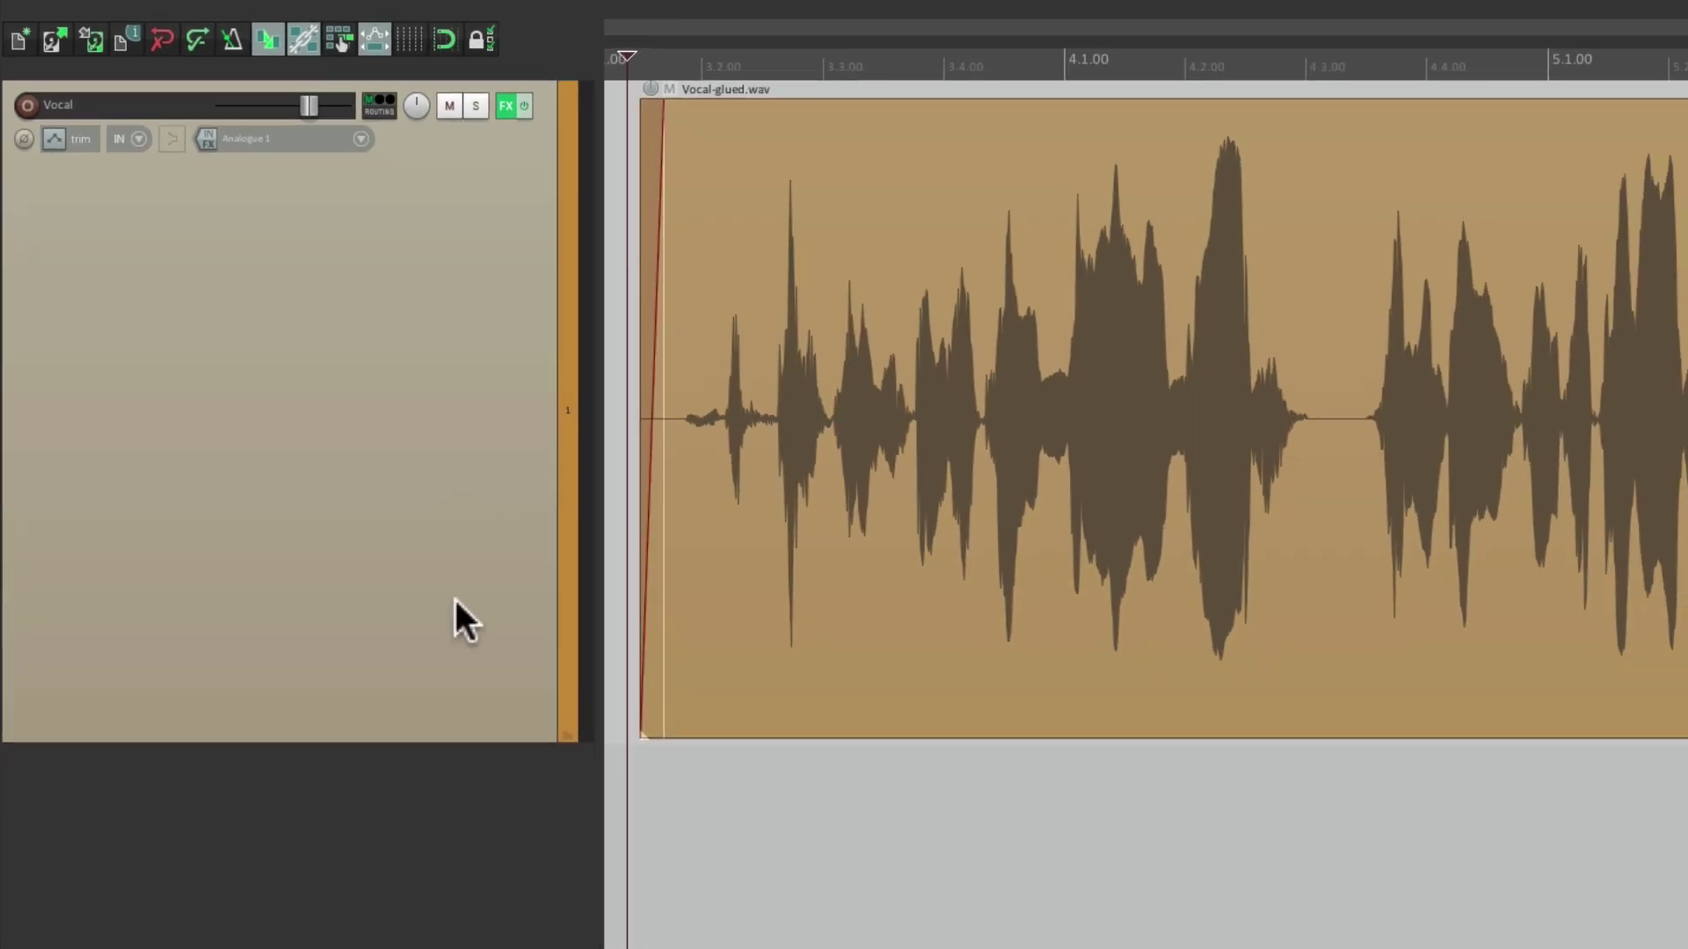
Step: Add a new track 9 below Vocal with its master send switched off
double_click(447, 806)
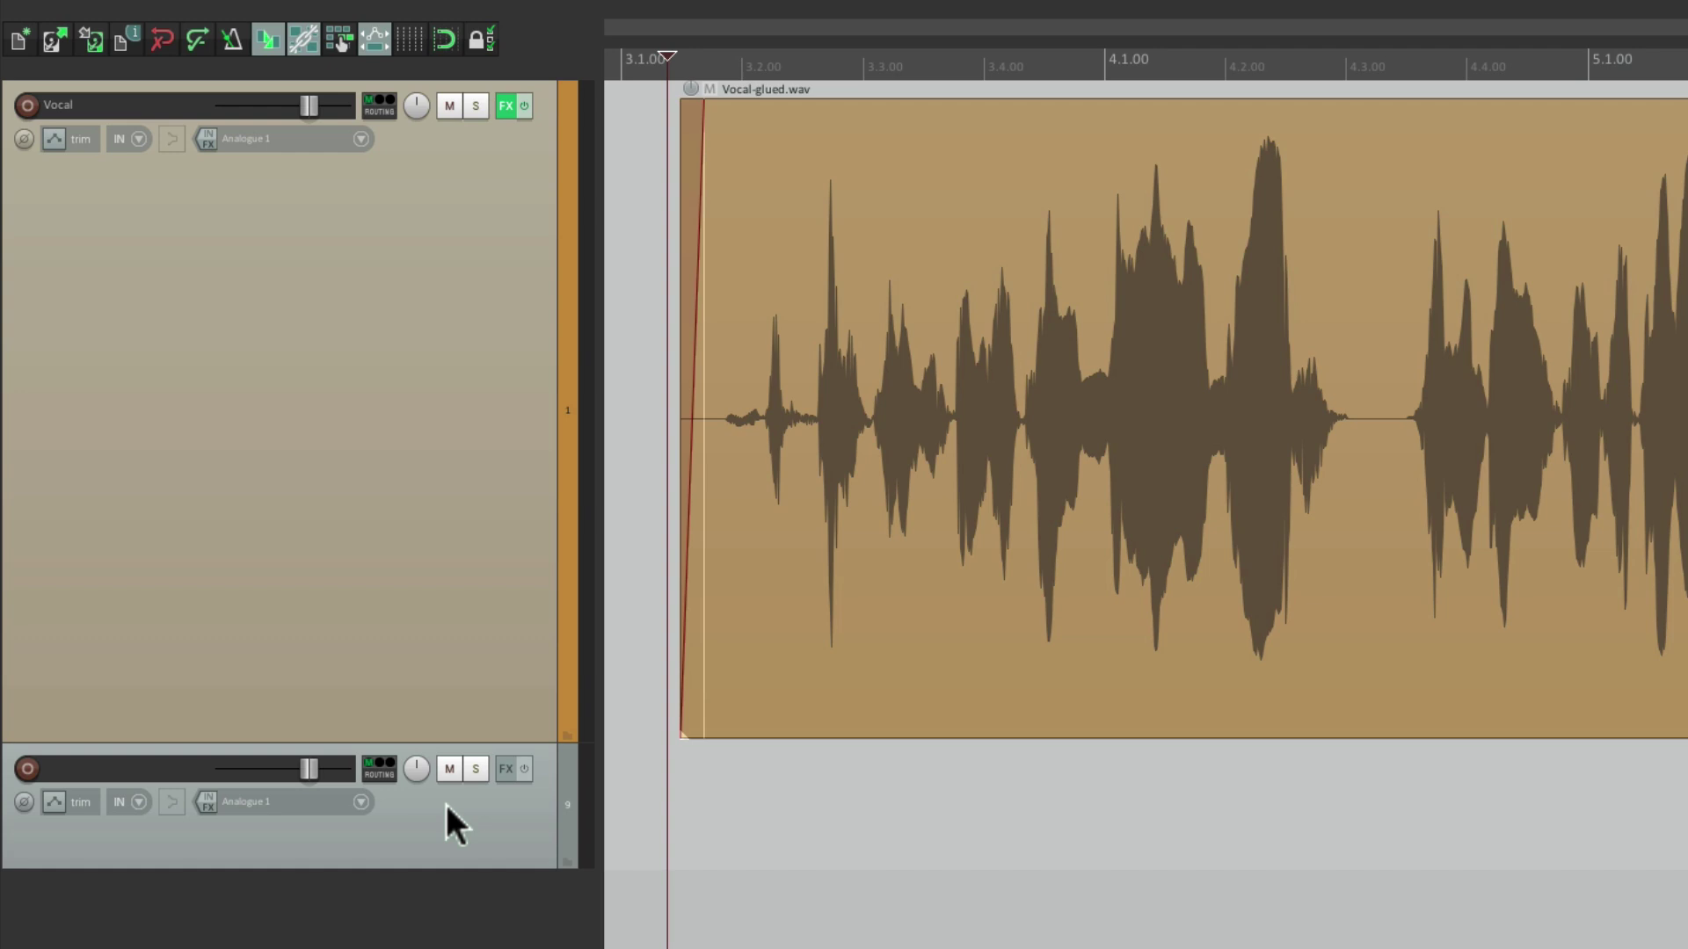
click(378, 770)
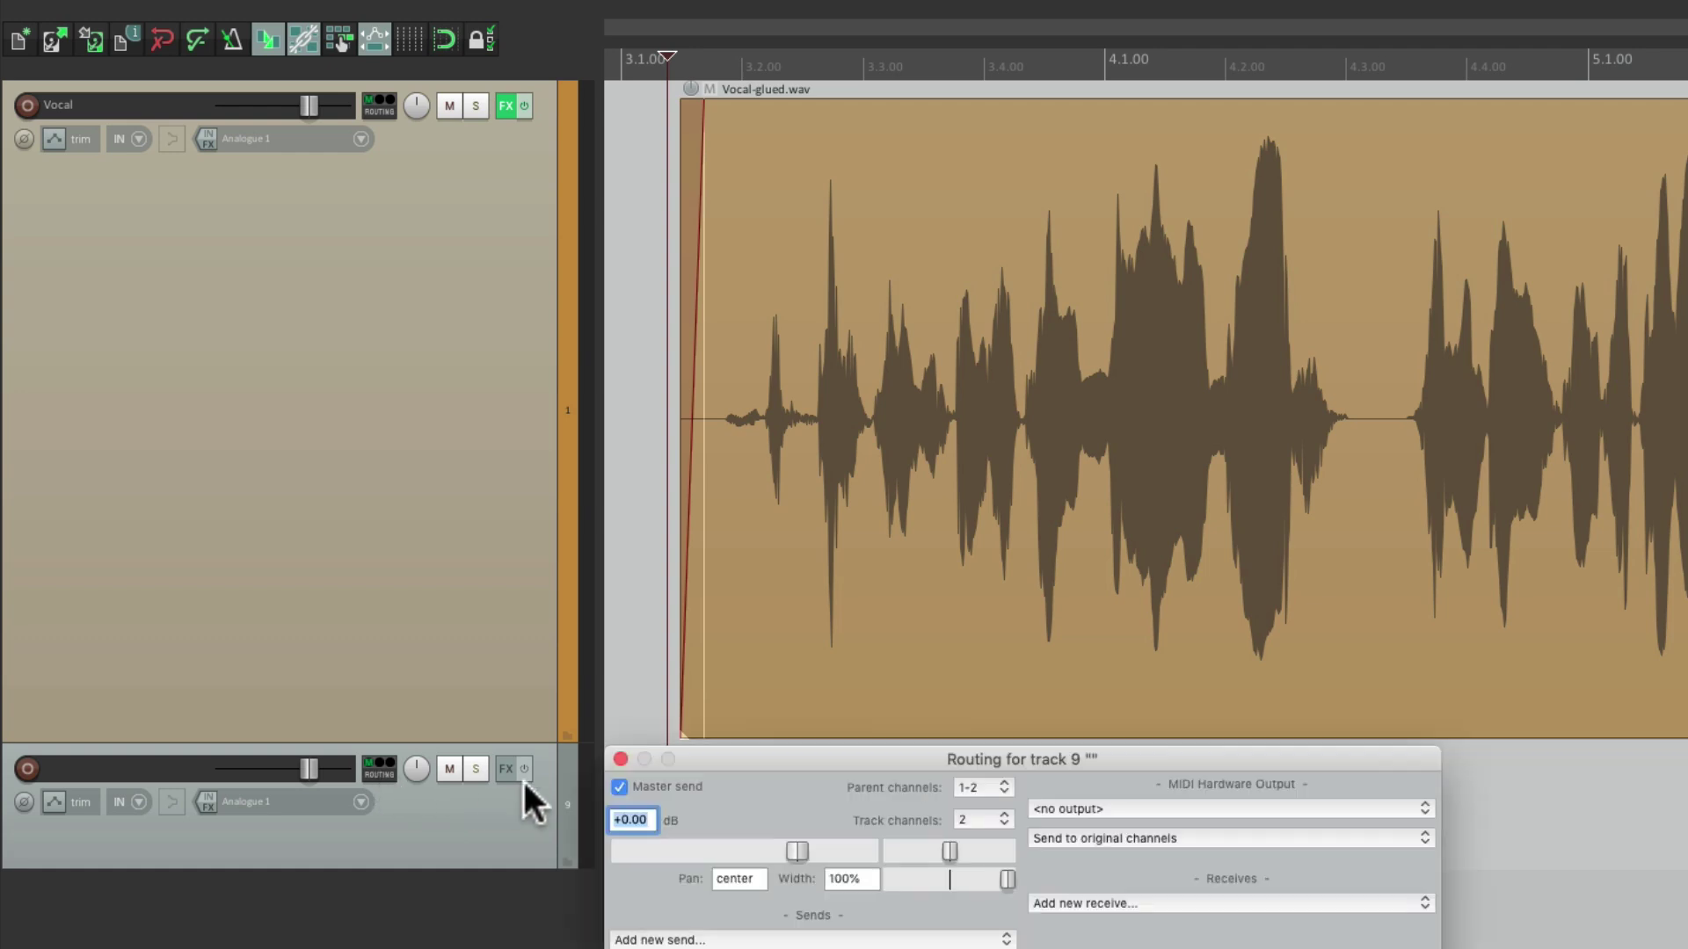
click(619, 786)
click(620, 759)
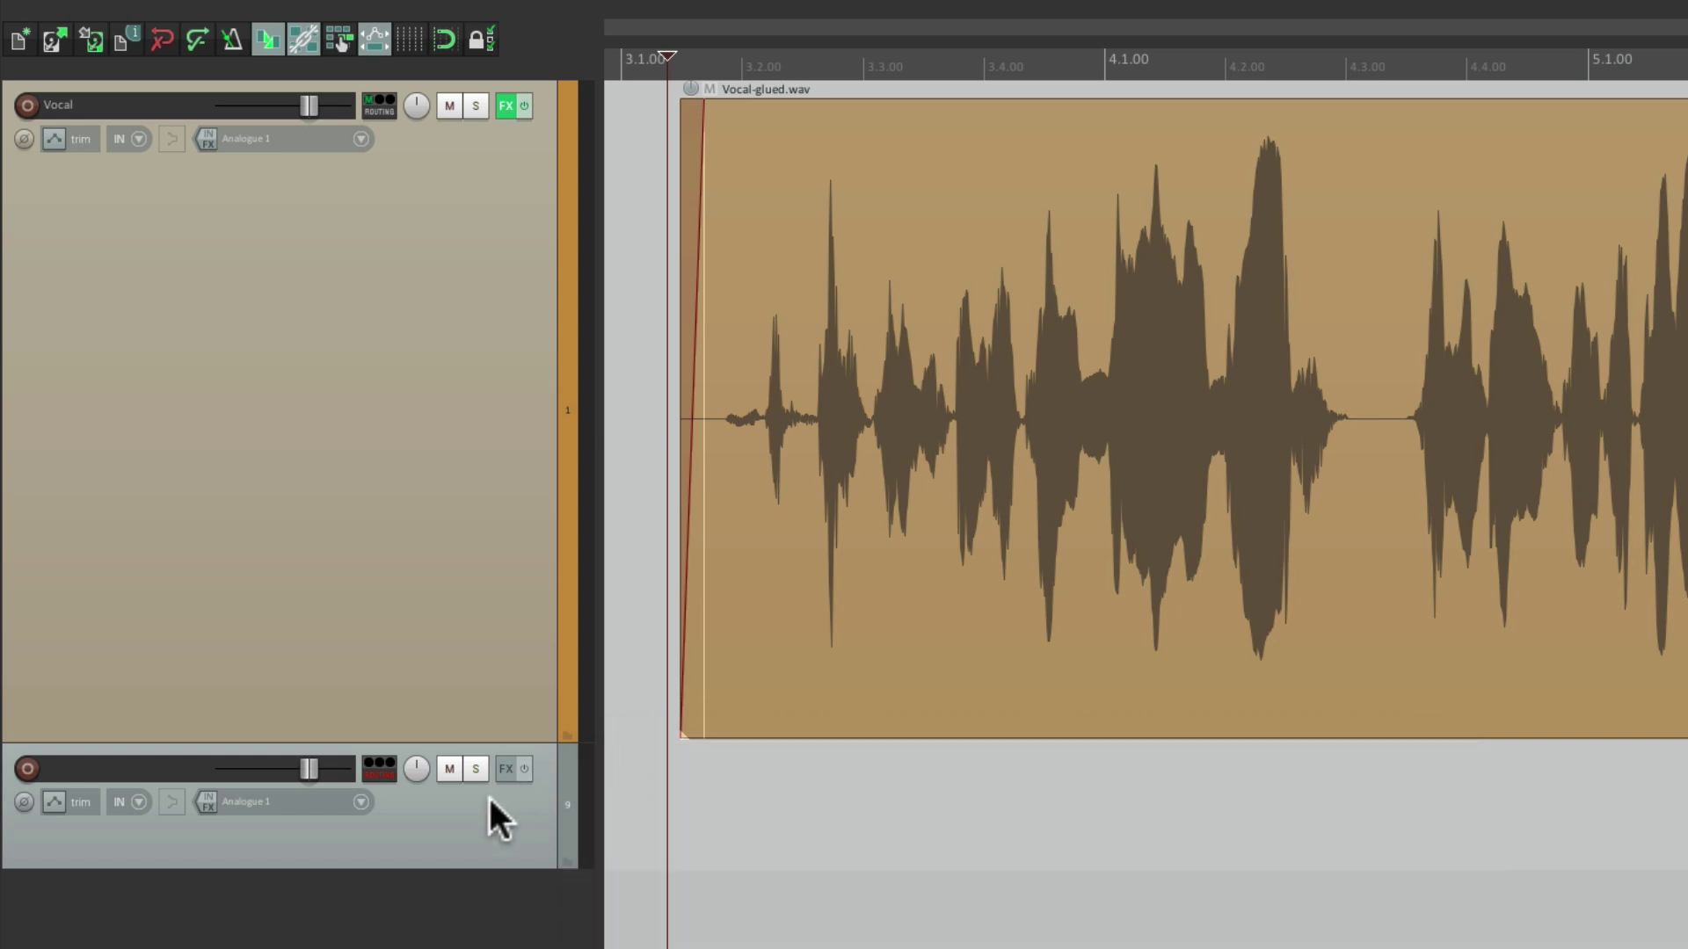
Step: Create a send from Vocal's channels 3/4 into track 9's channels 1/2
drag(378, 103, 519, 859)
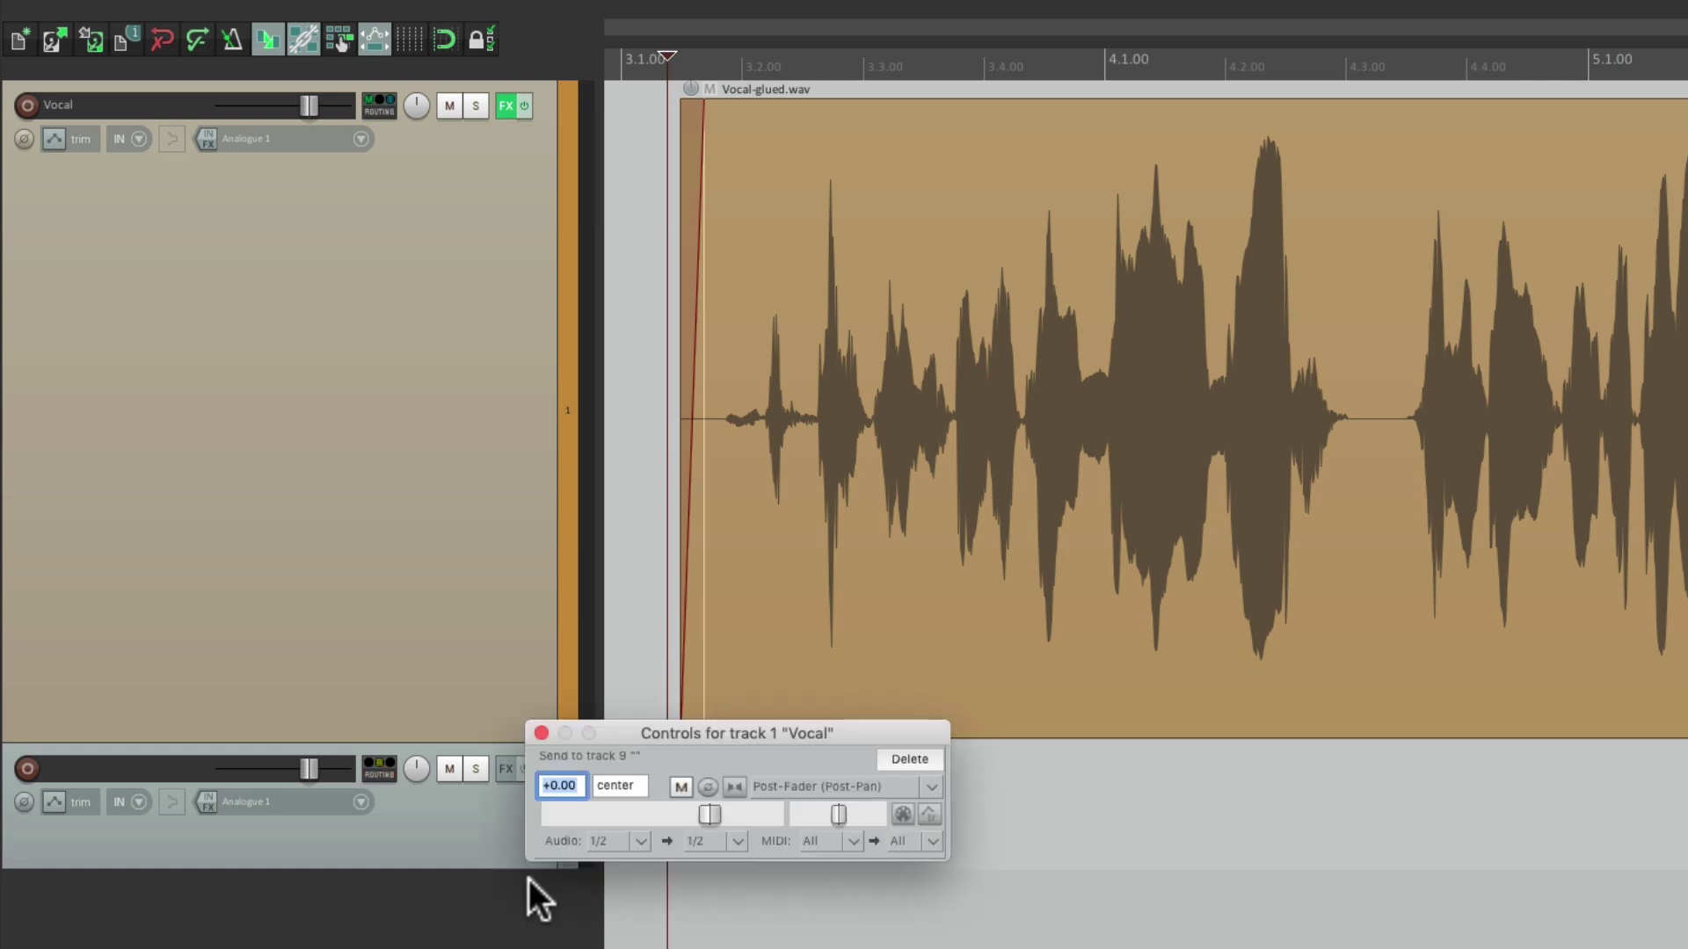
click(642, 839)
mouse_move(633, 916)
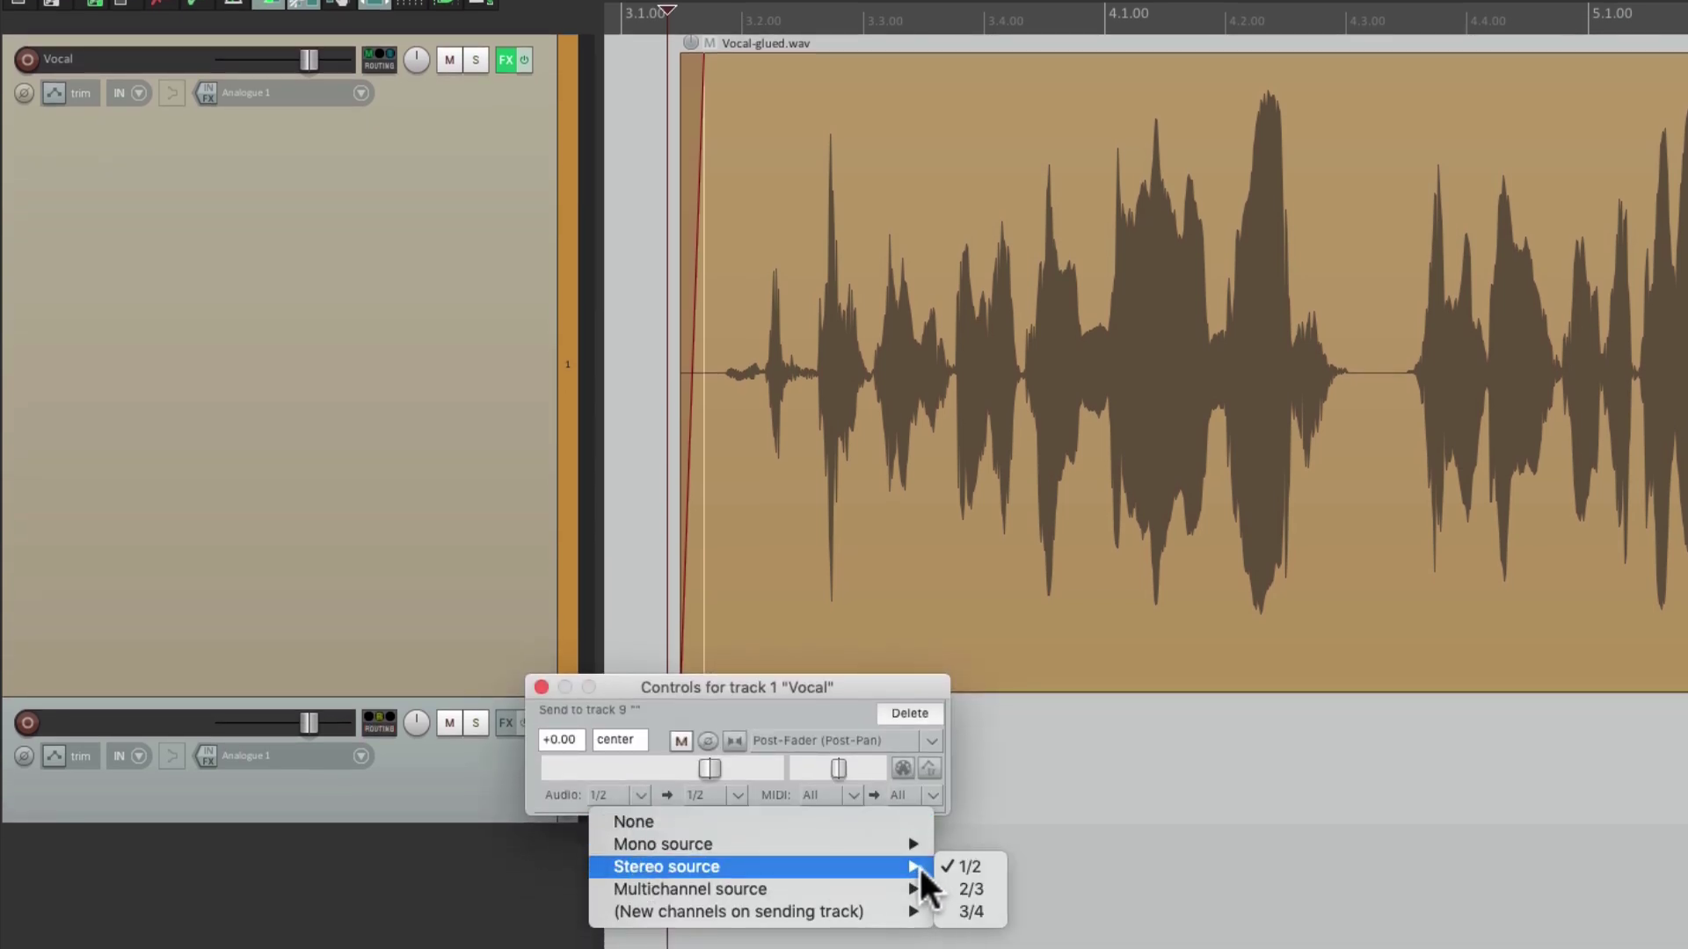
click(940, 910)
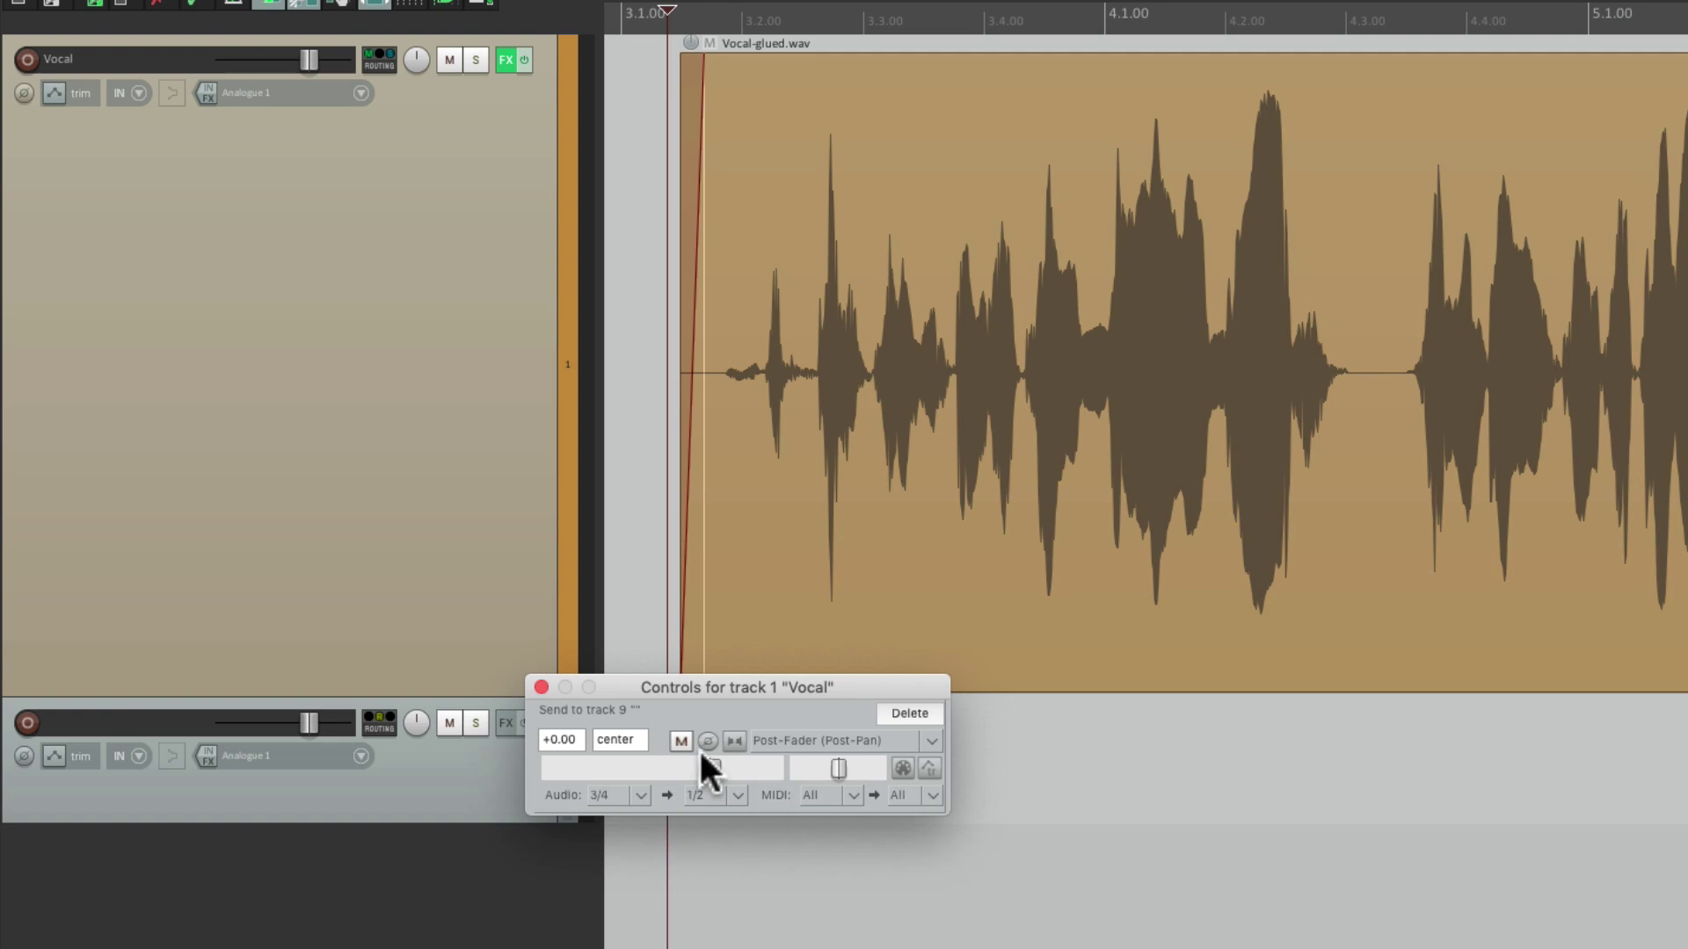
click(541, 686)
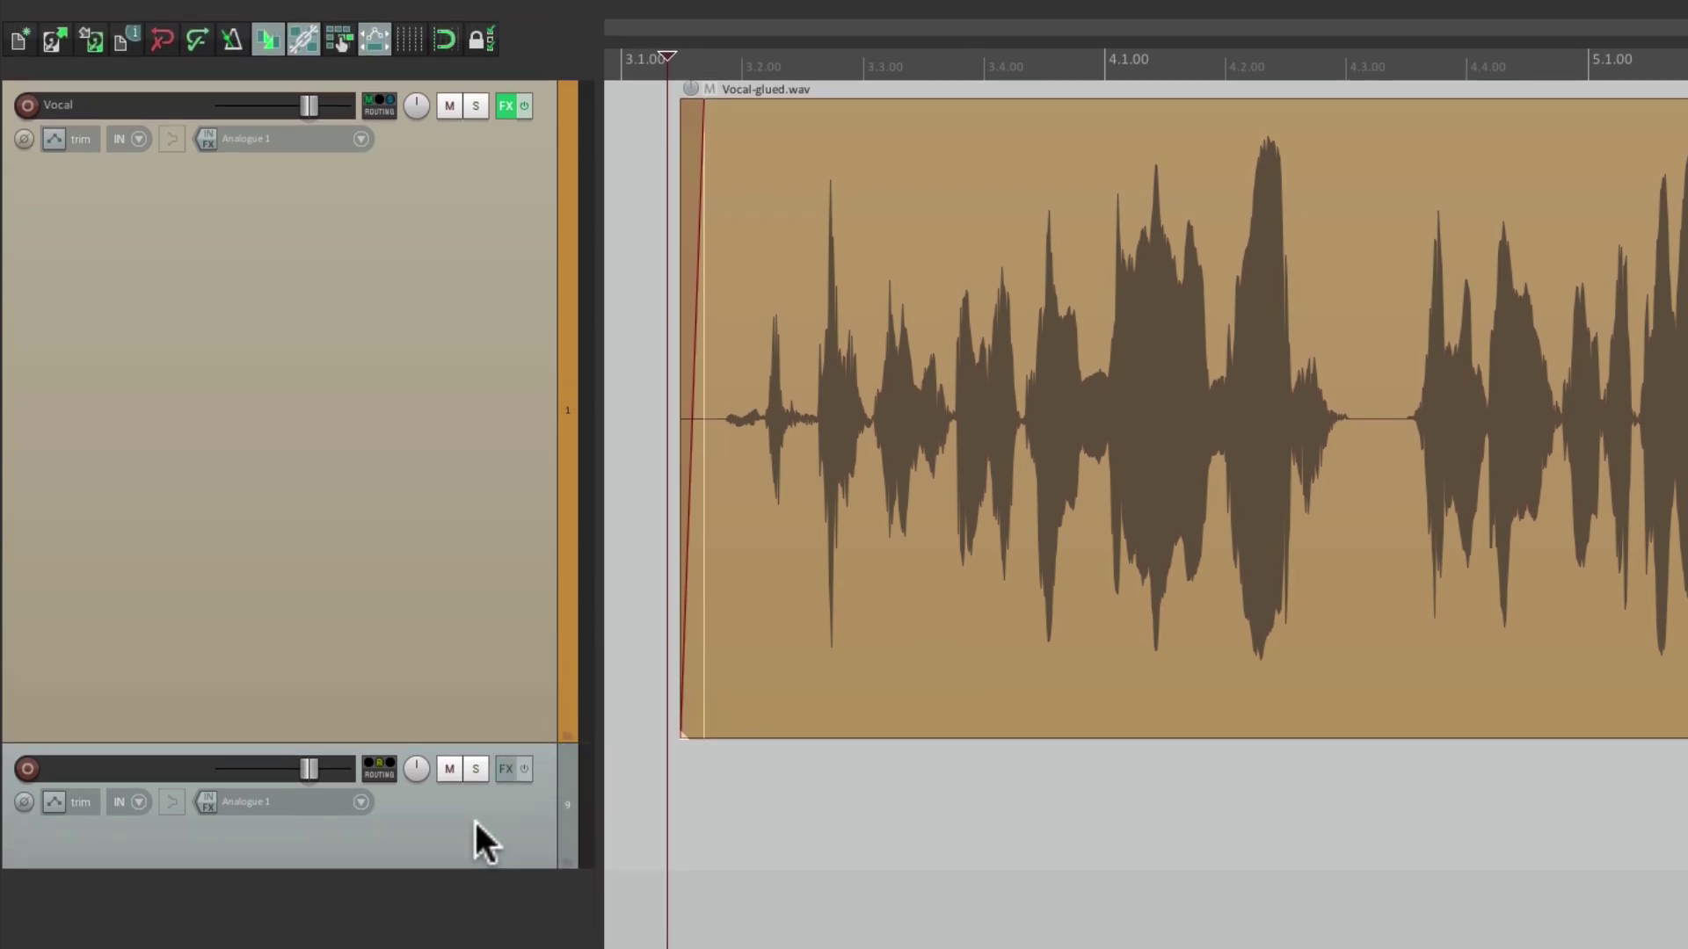
Step: Give track 9 the Small Full Meter + value readouts layout, shrink it to a thin strip, and check playback
right_click(482, 822)
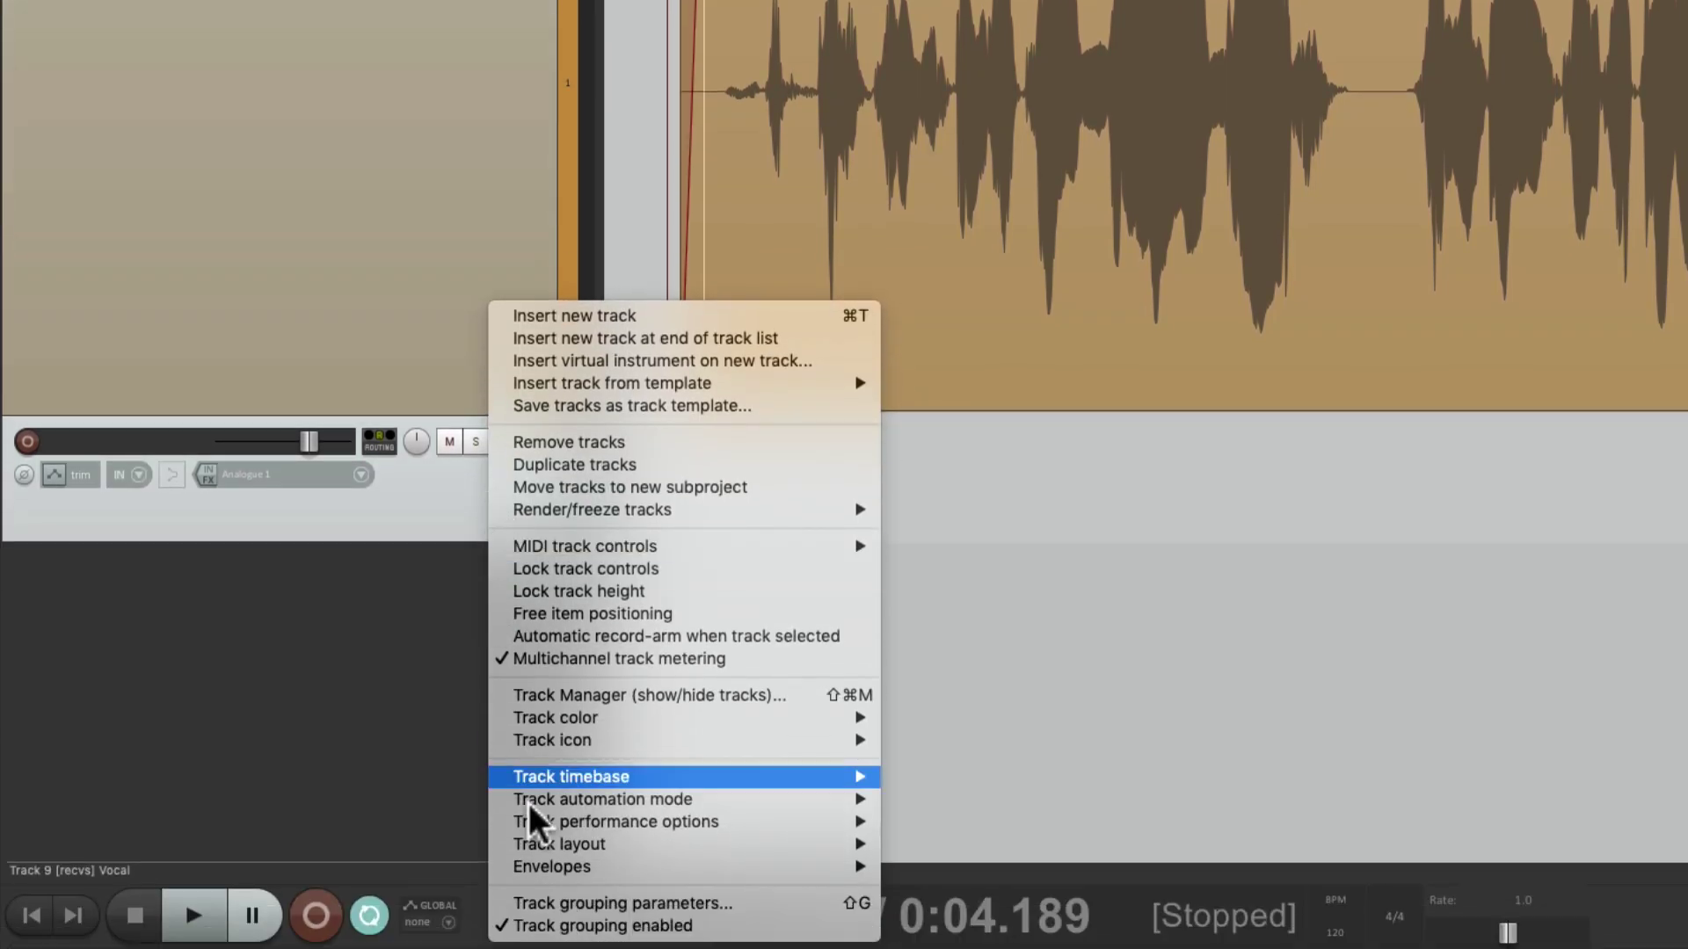
mouse_move(506, 845)
mouse_move(989, 889)
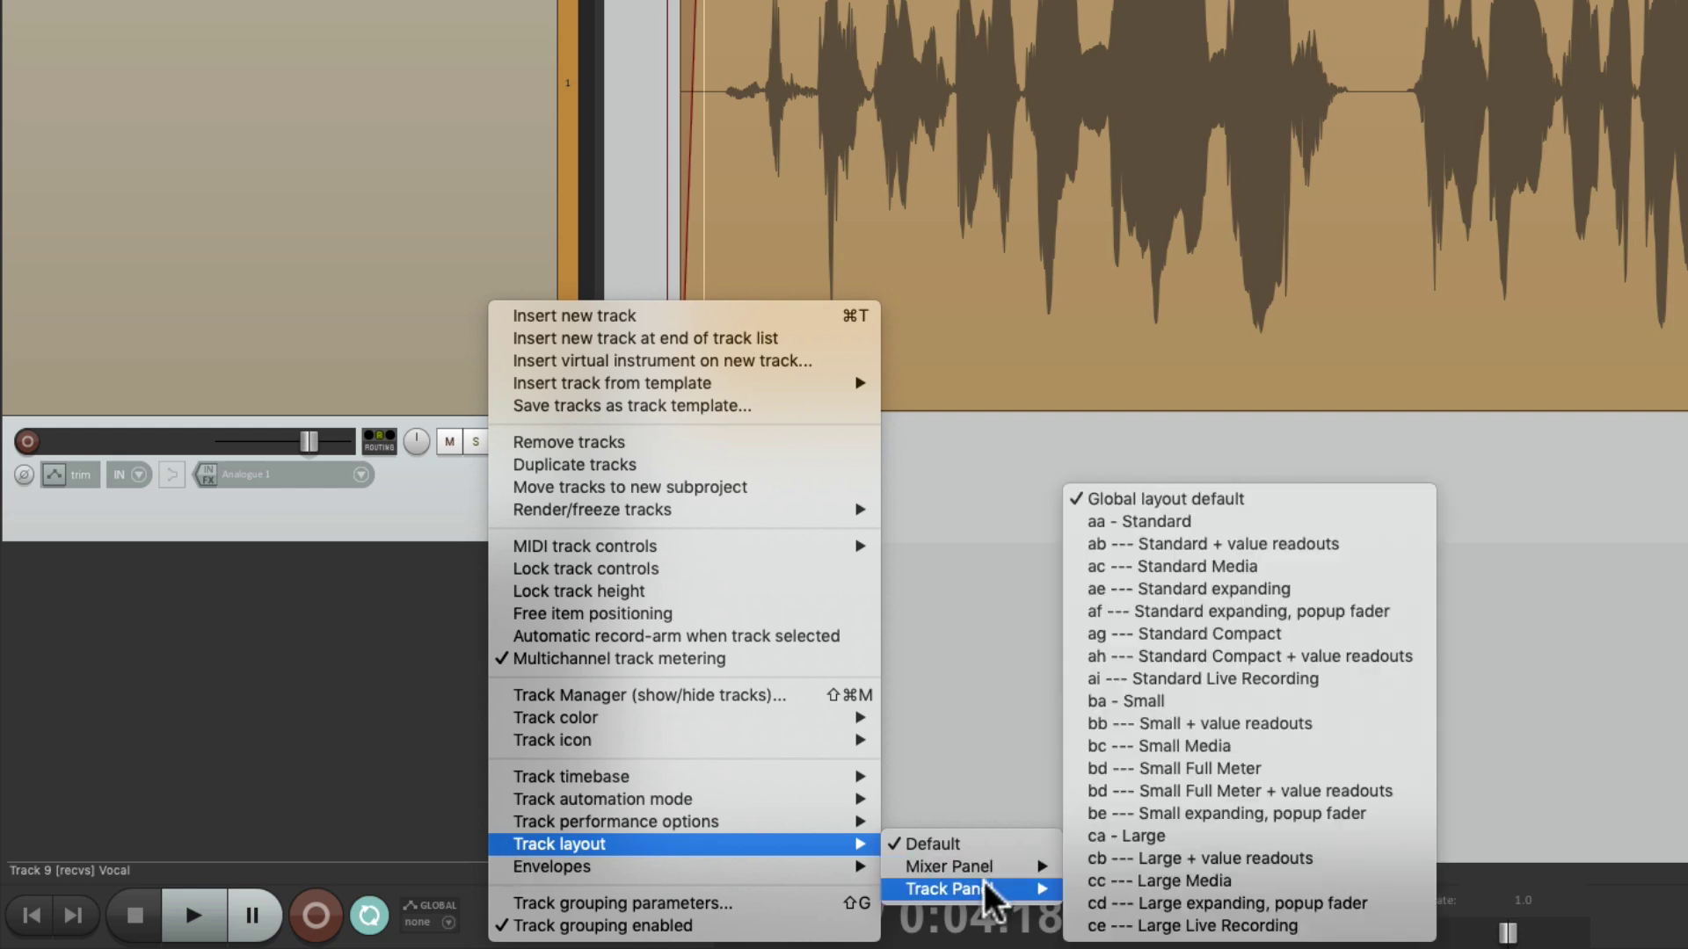
click(1132, 796)
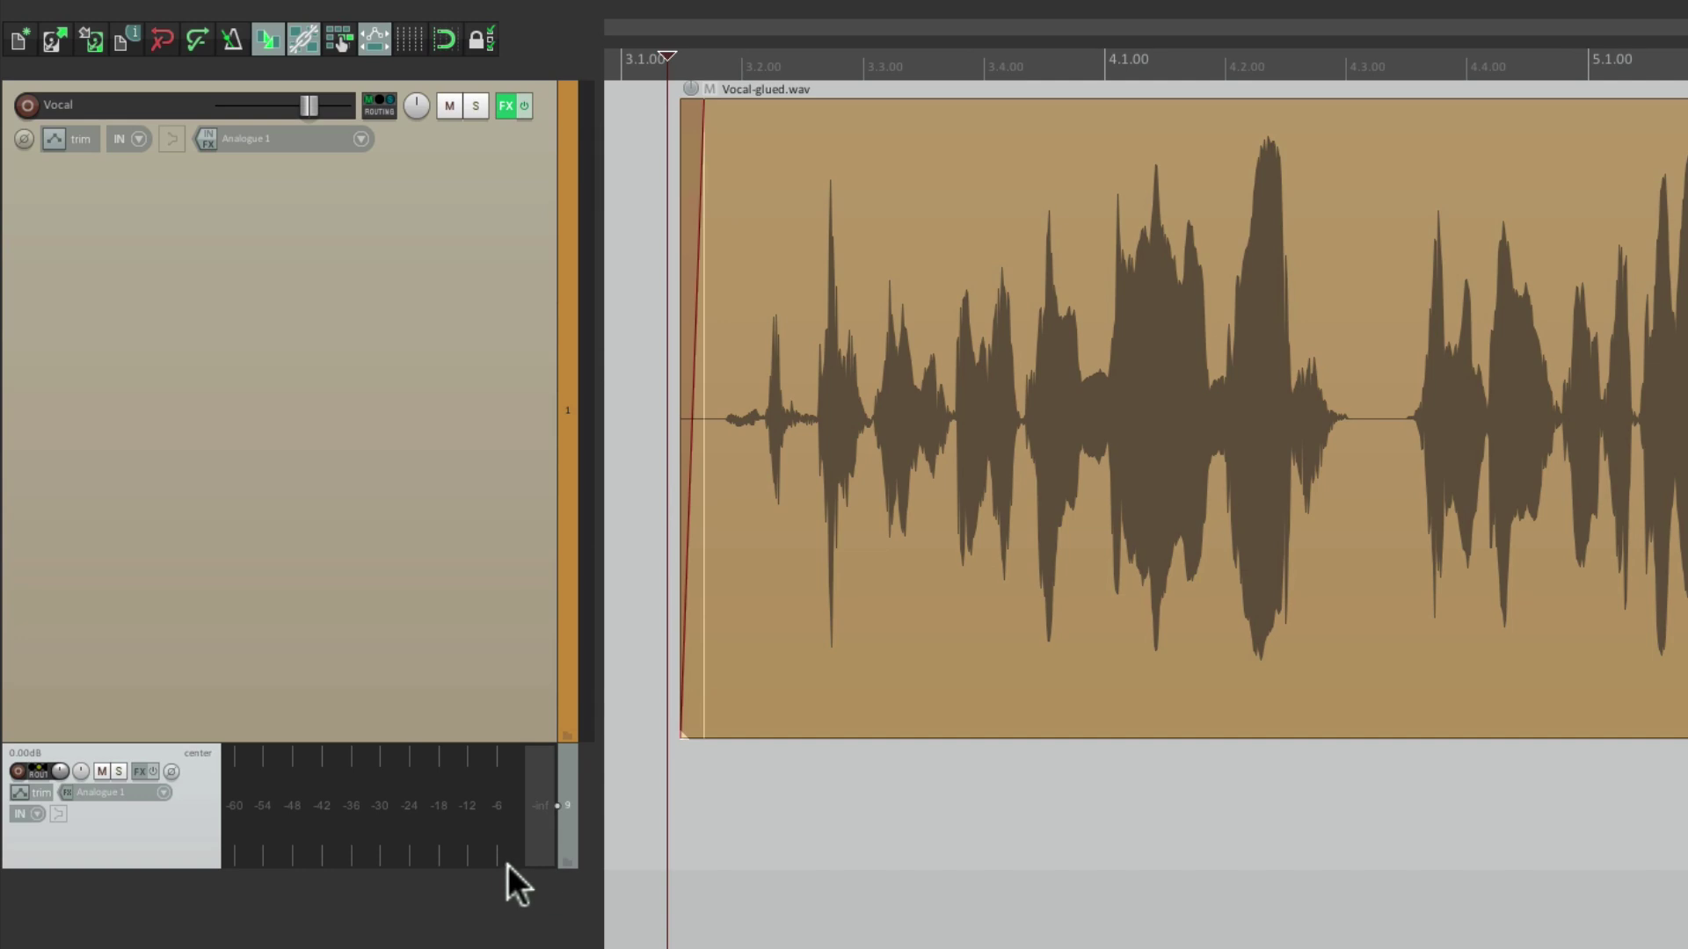
drag(488, 846, 484, 782)
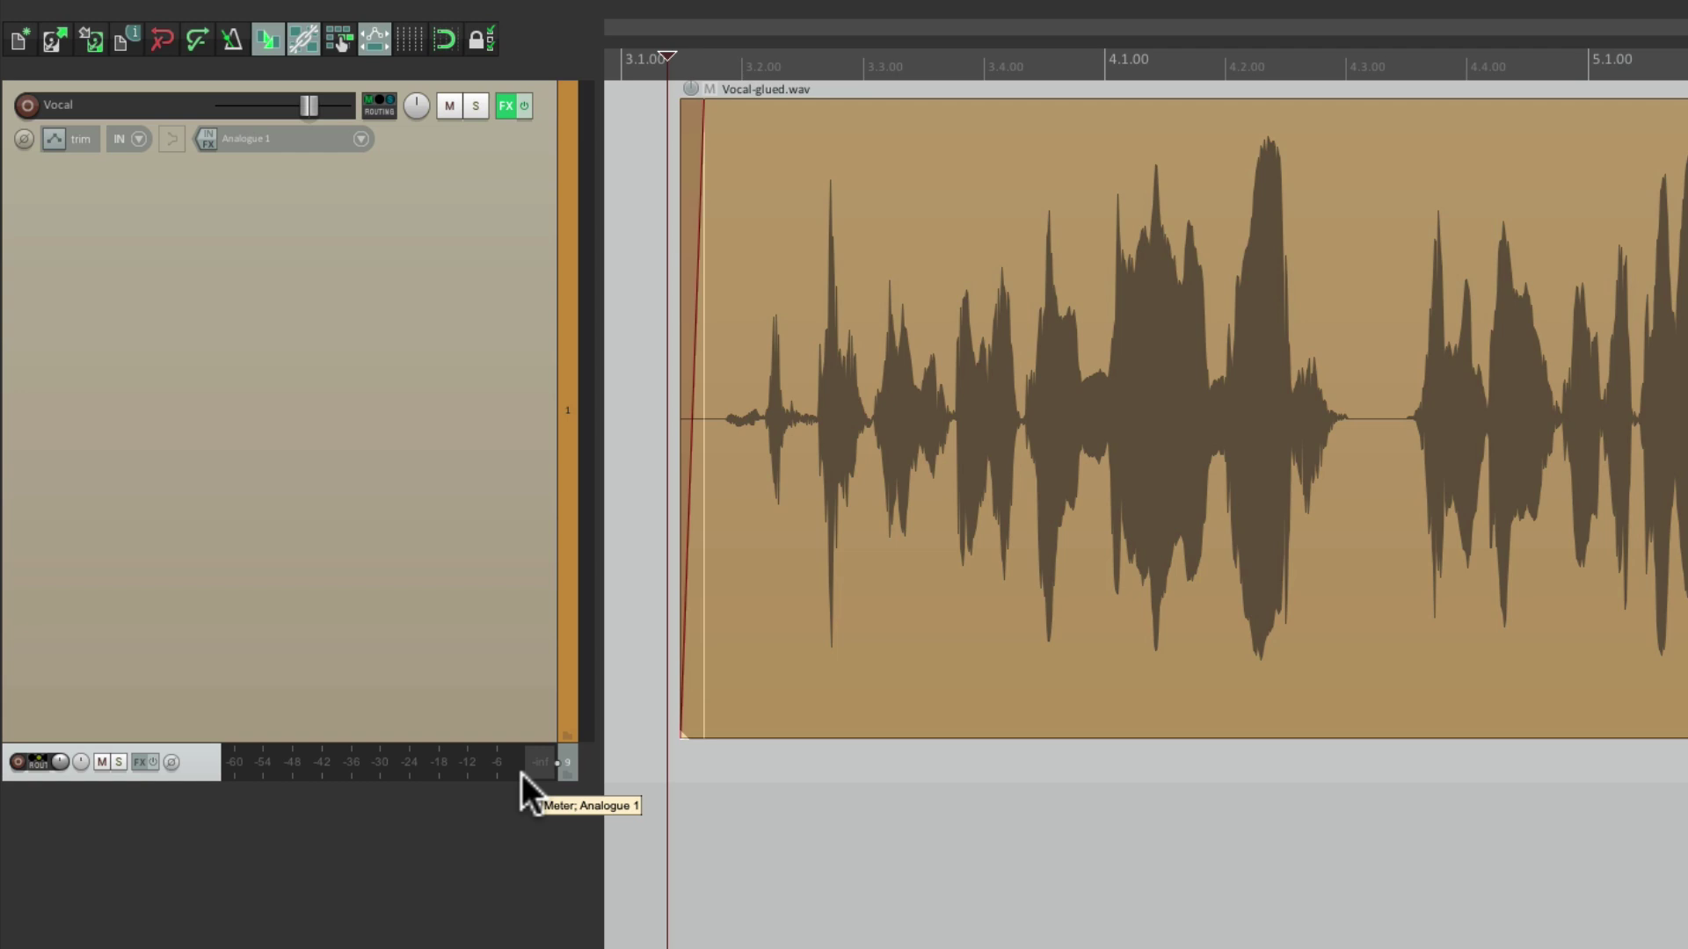
key(space)
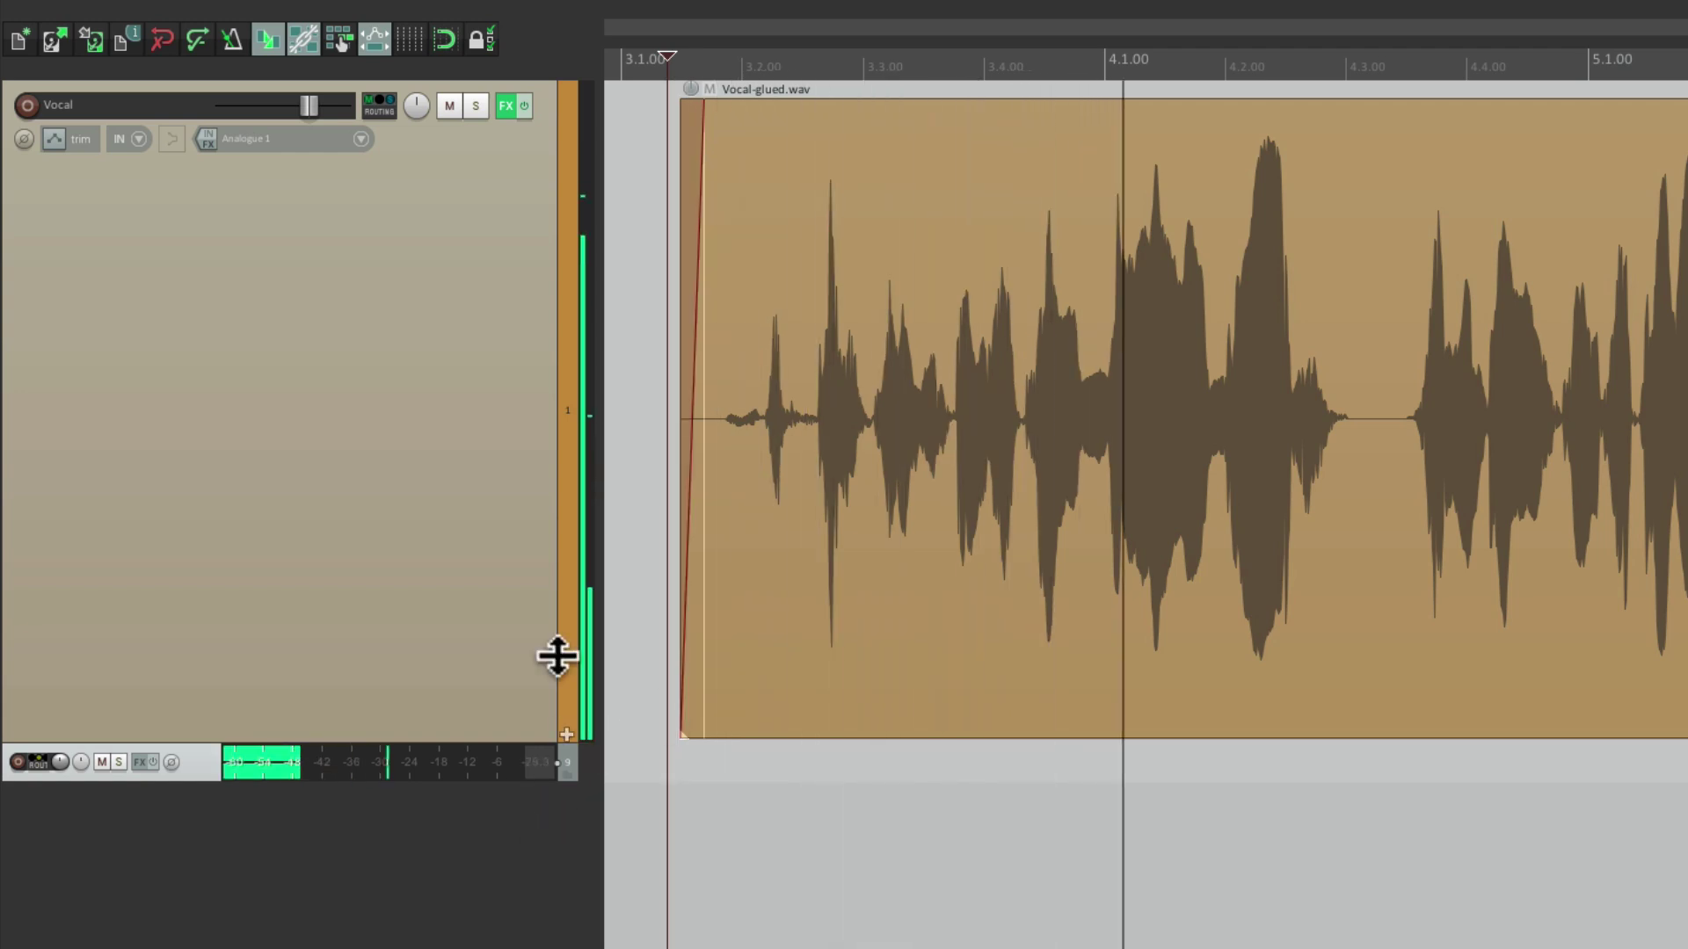
key(space)
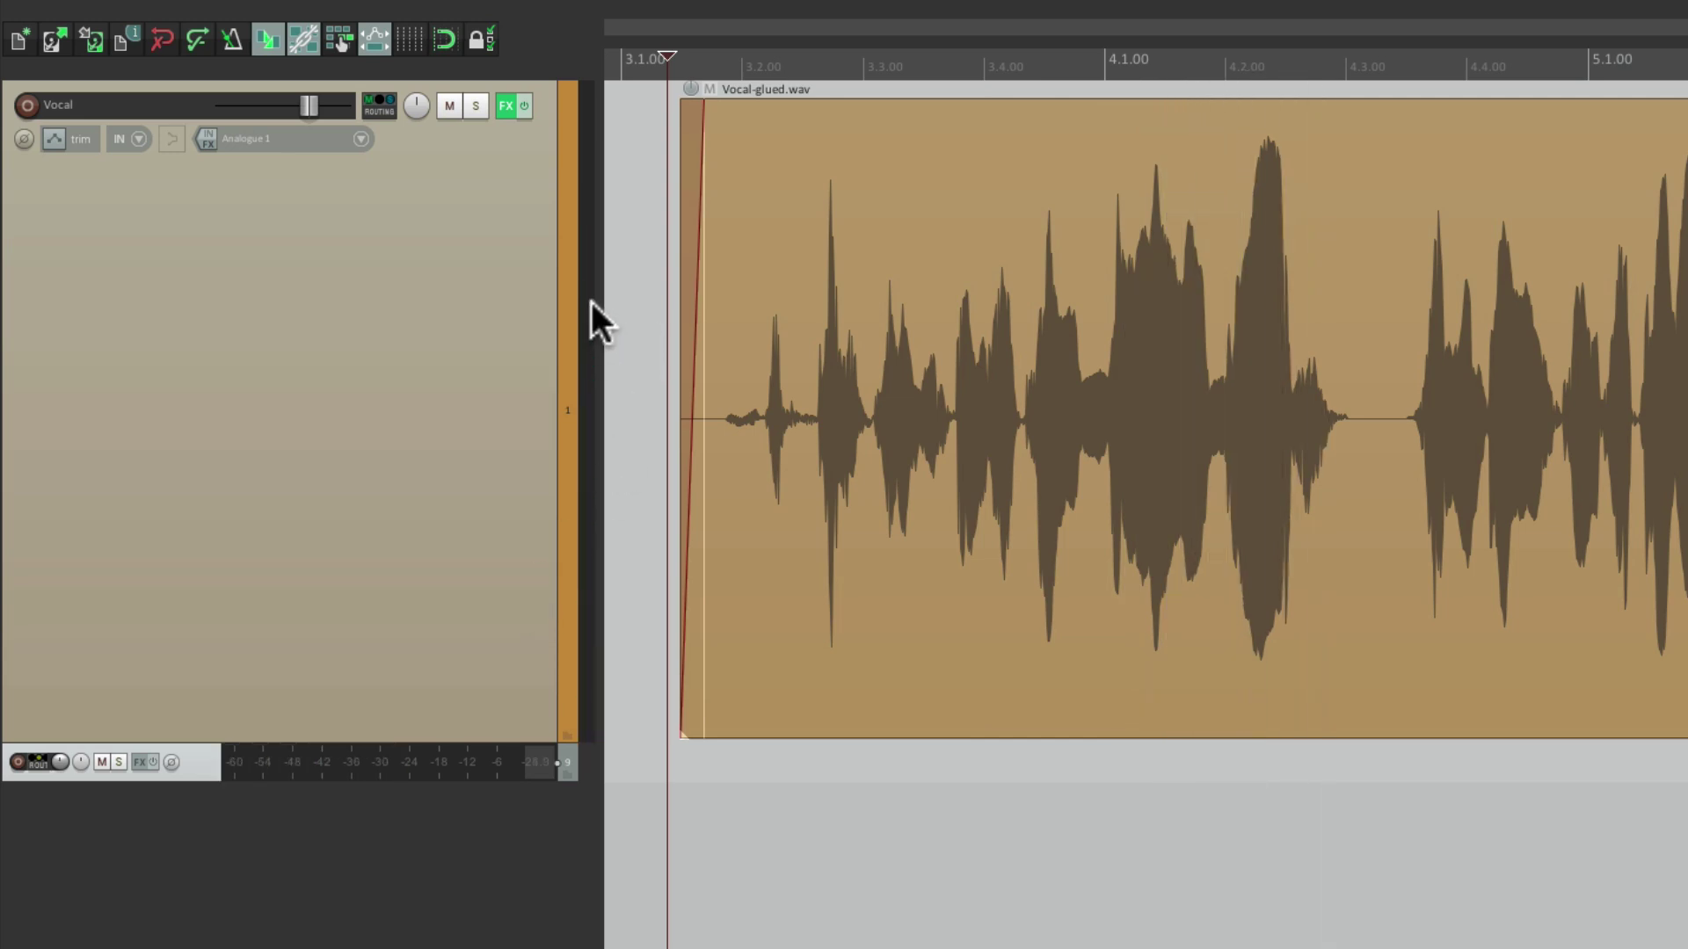
Step: Turn off multichannel track metering, check the meters in playback, and reopen the Vocal FX chain
right_click(525, 319)
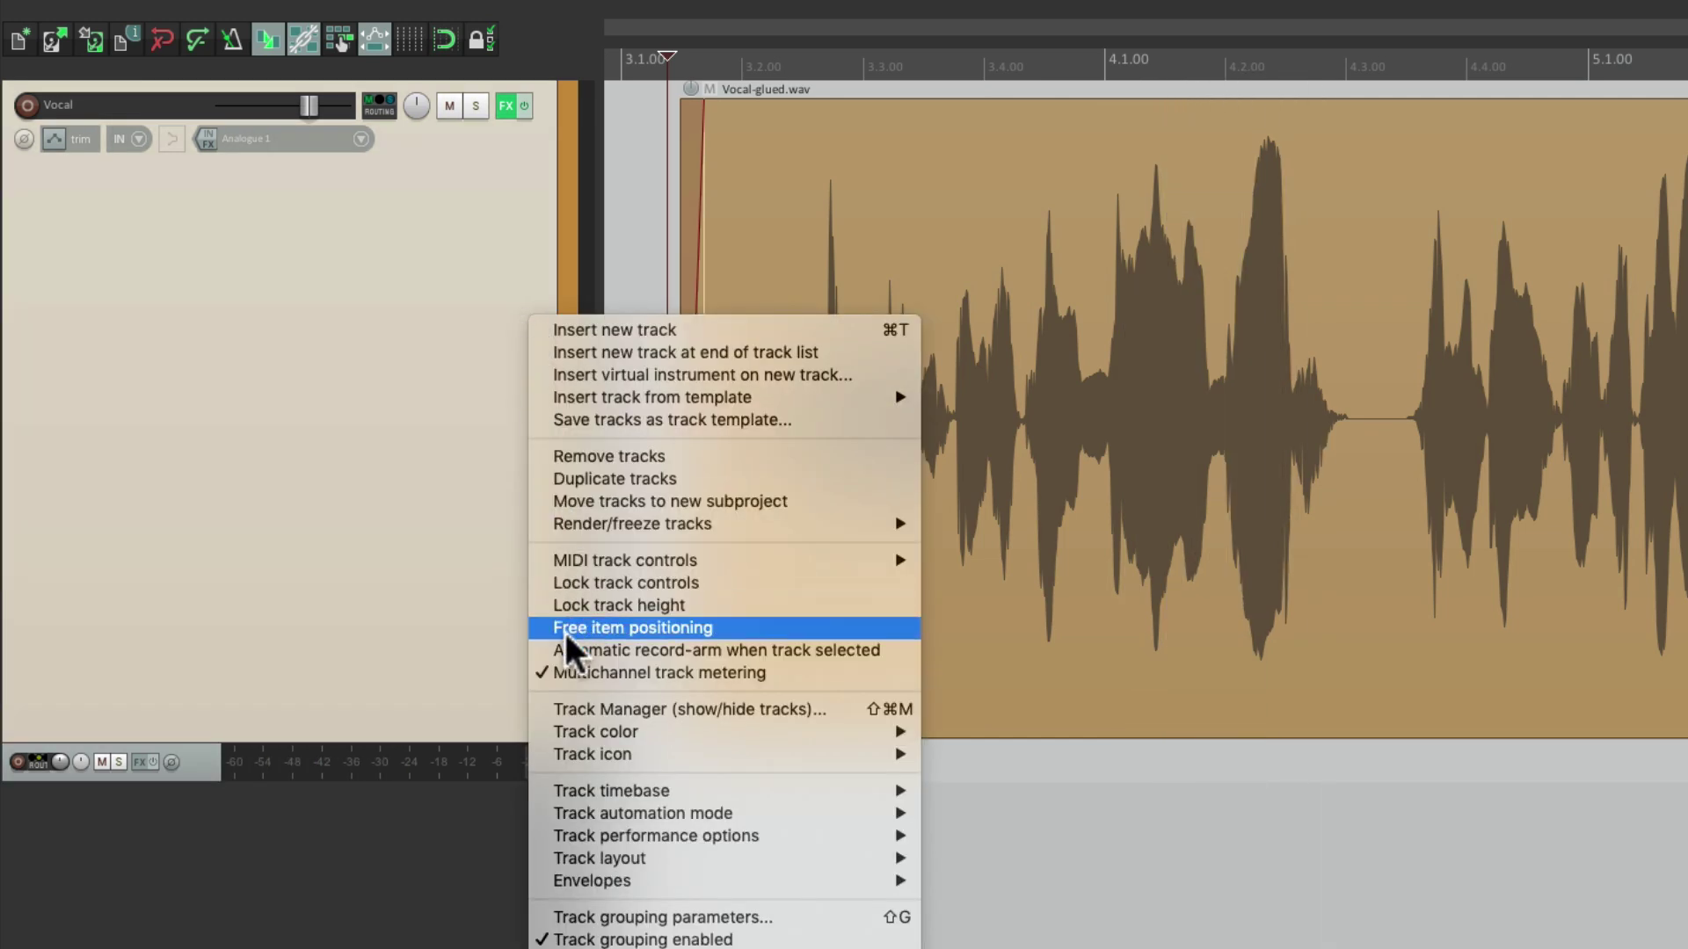
click(544, 677)
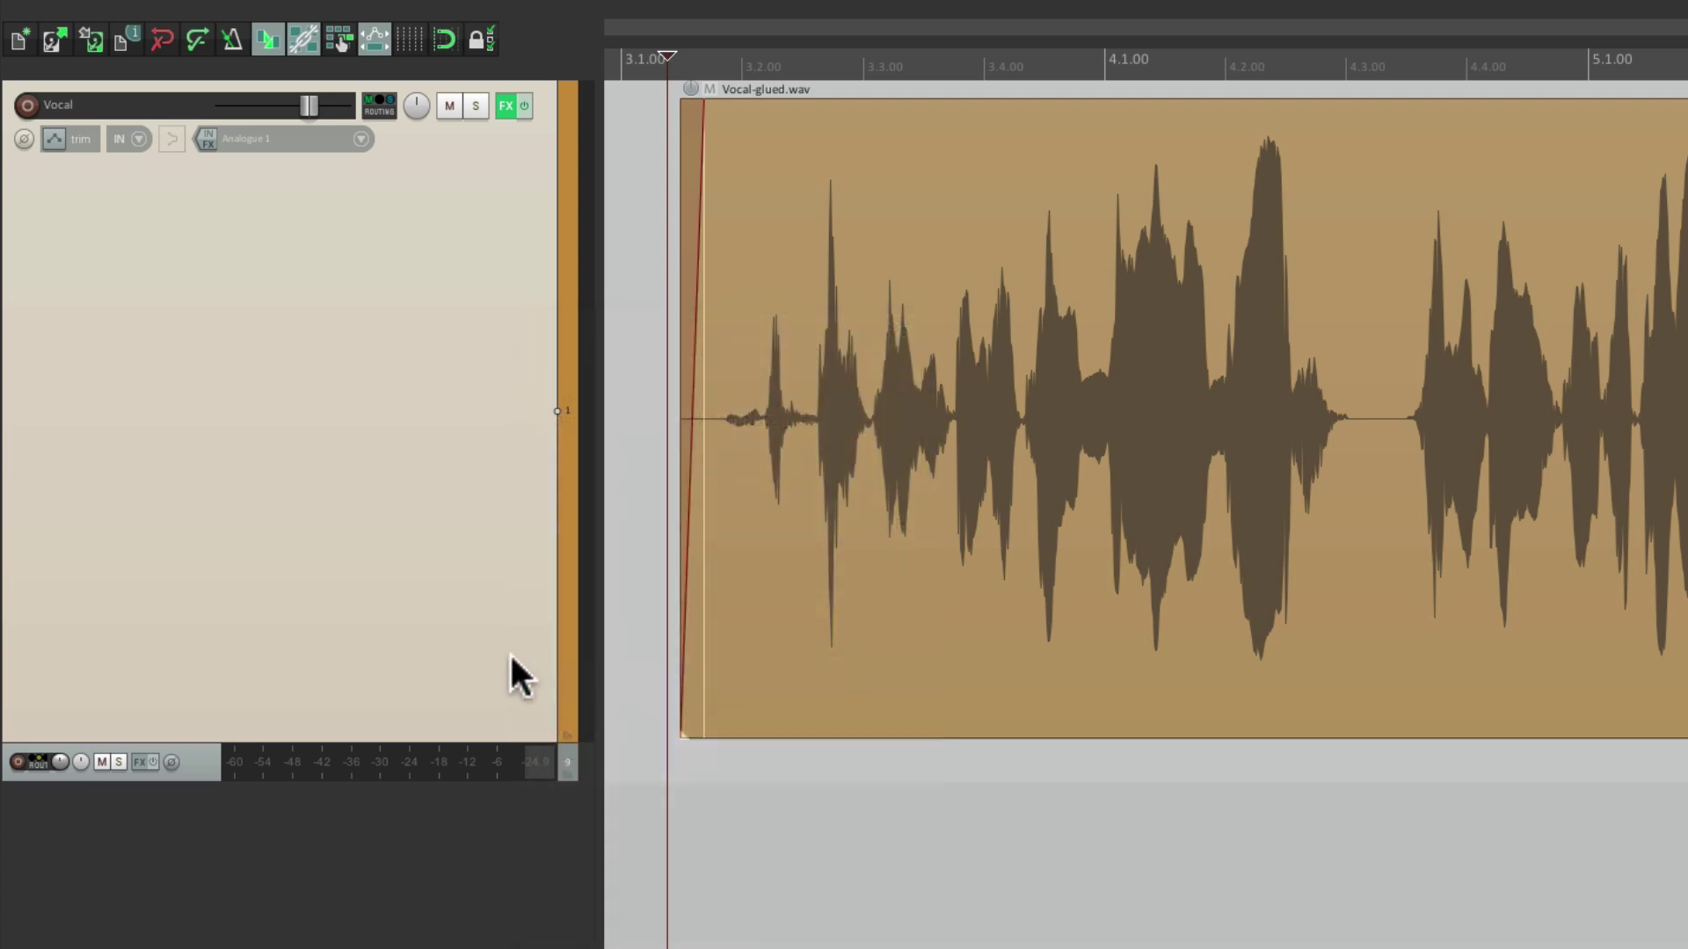
key(space)
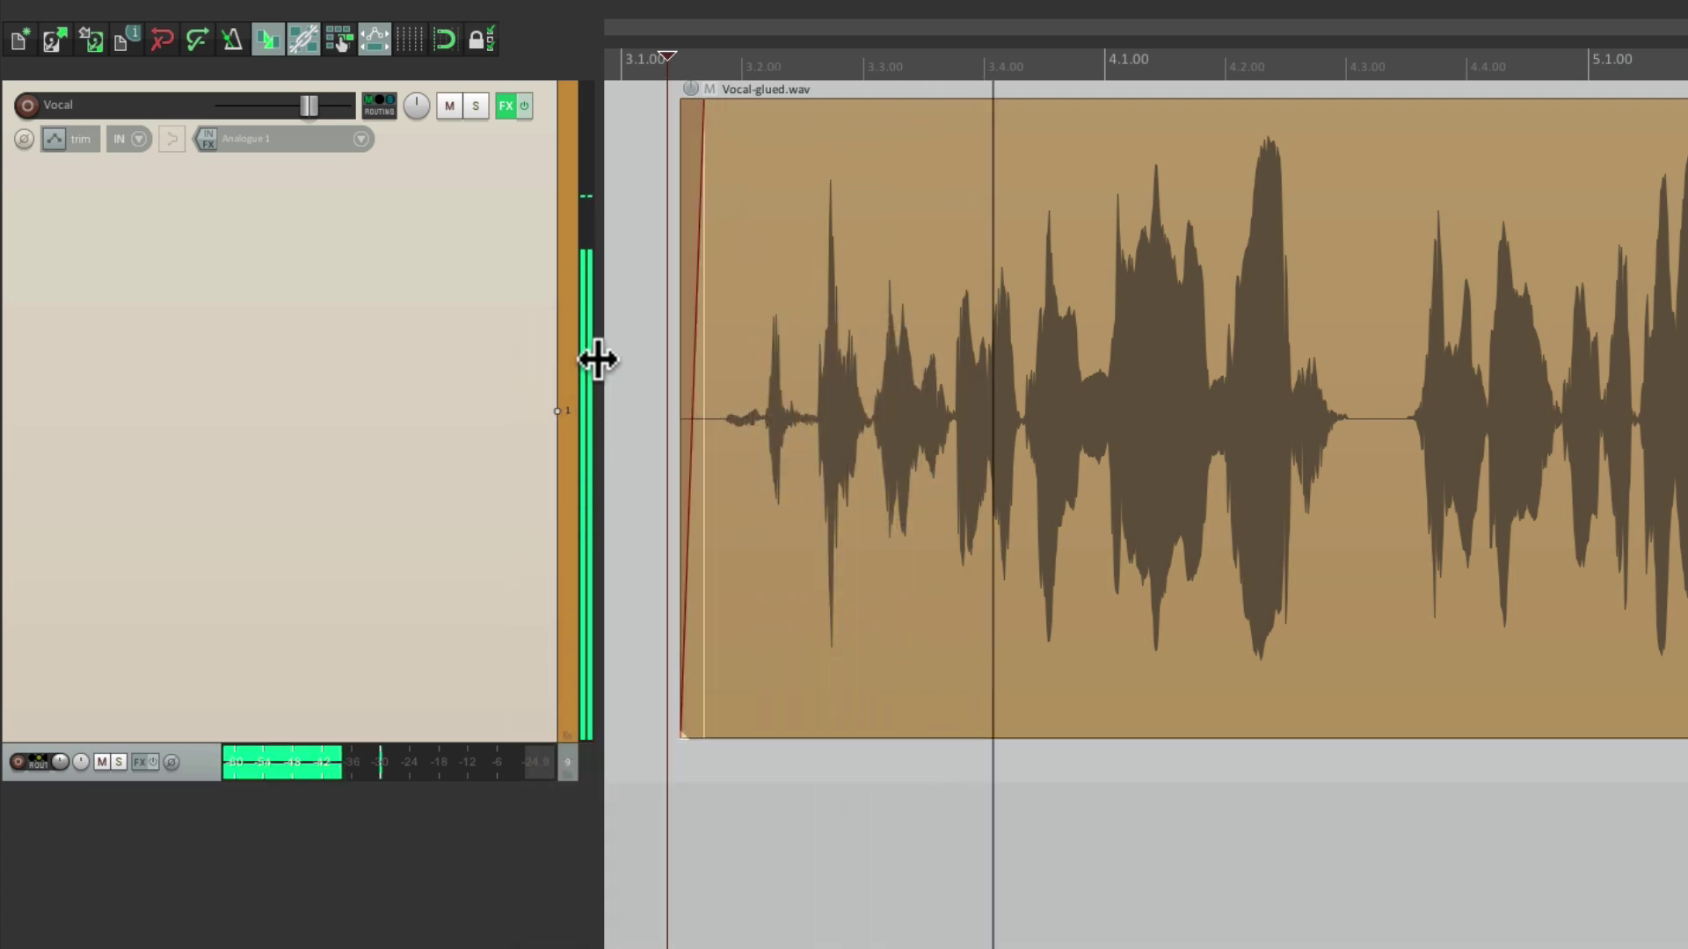
key(space)
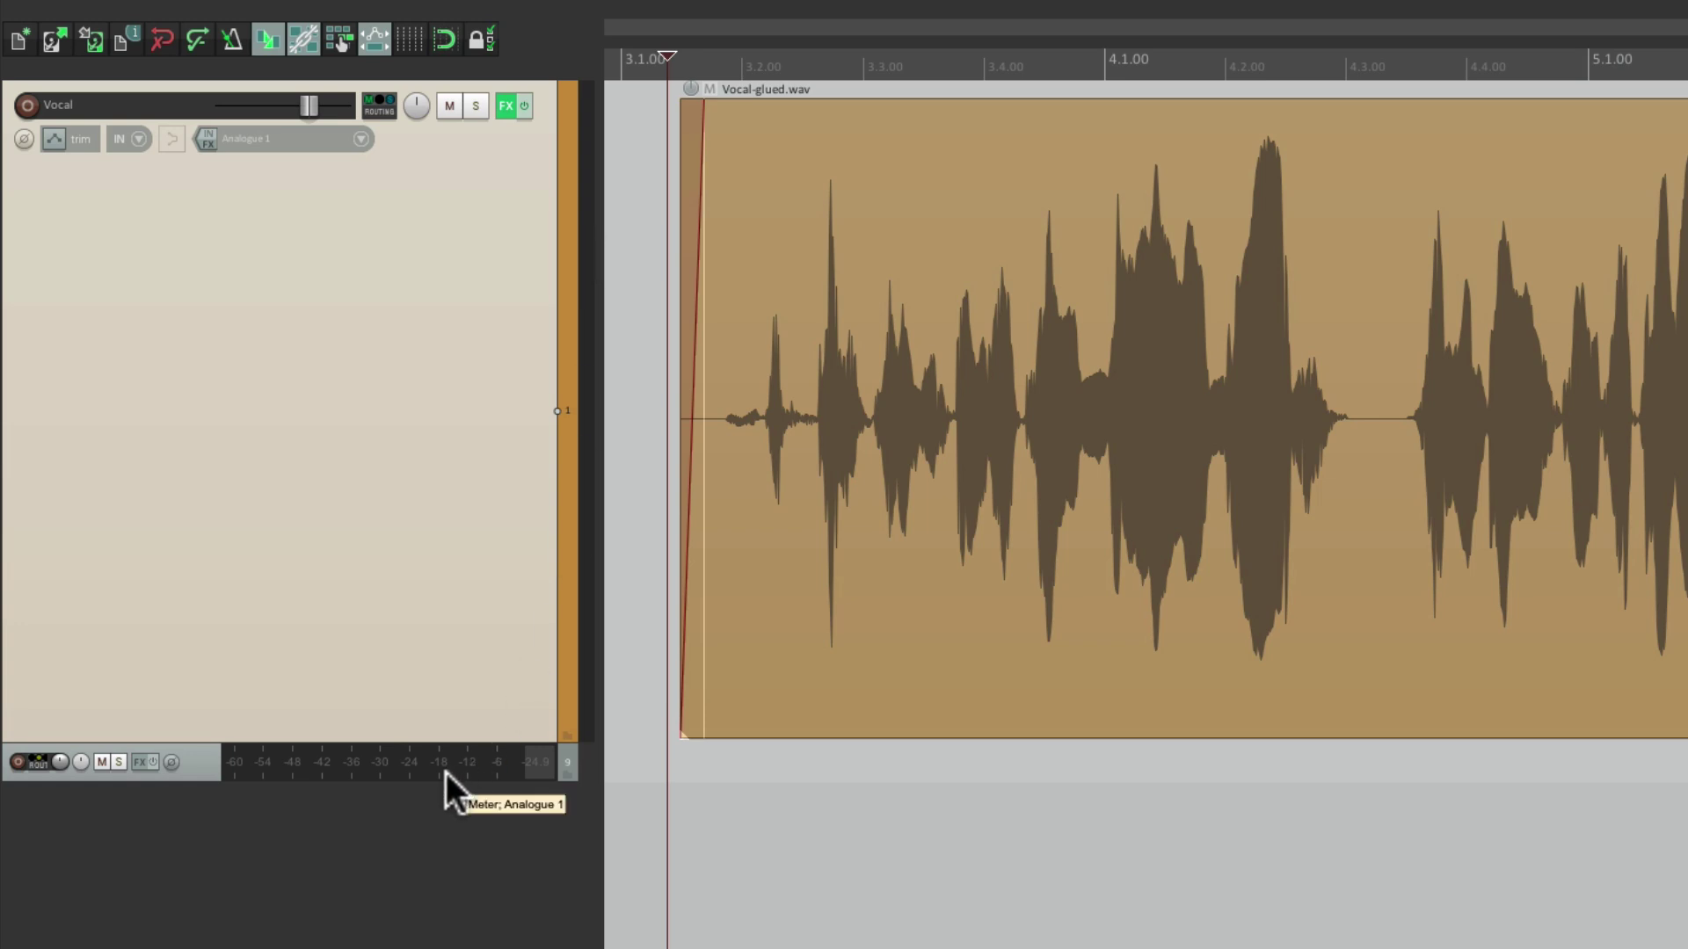
click(508, 109)
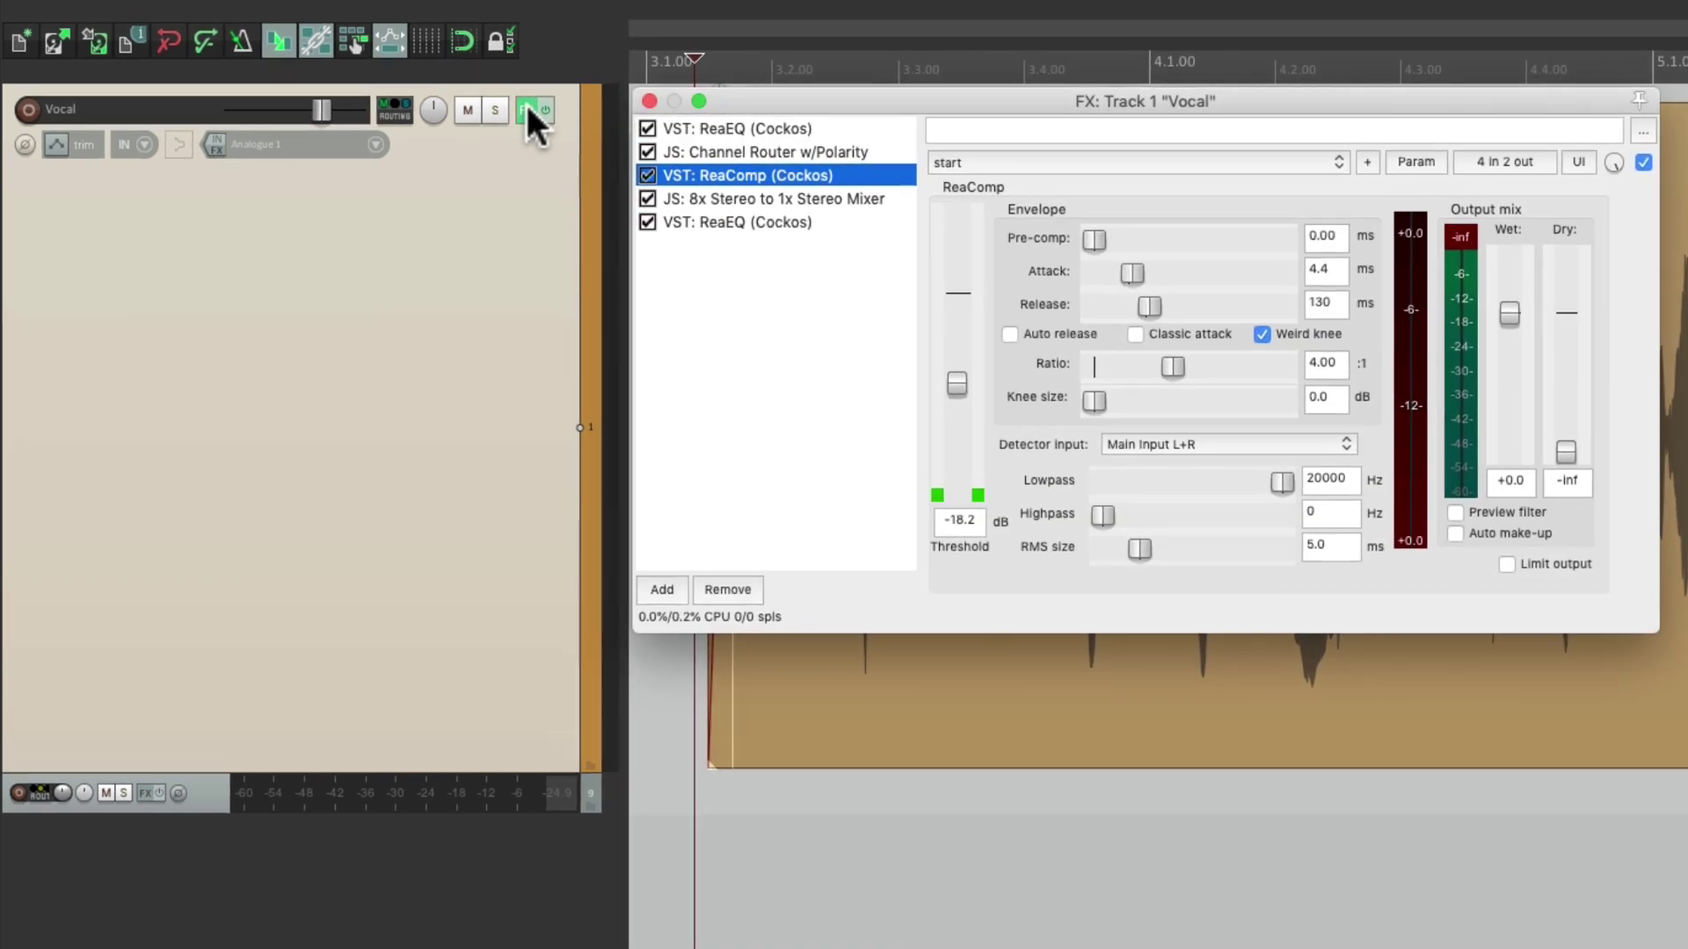
Step: Fine-tune ReaComp's threshold while the project plays
key(space)
mouse_move(958, 383)
mouse_down()
mouse_move(962, 356)
mouse_move(960, 378)
mouse_up()
mouse_move(960, 380)
mouse_down()
mouse_move(957, 361)
mouse_move(960, 391)
mouse_up()
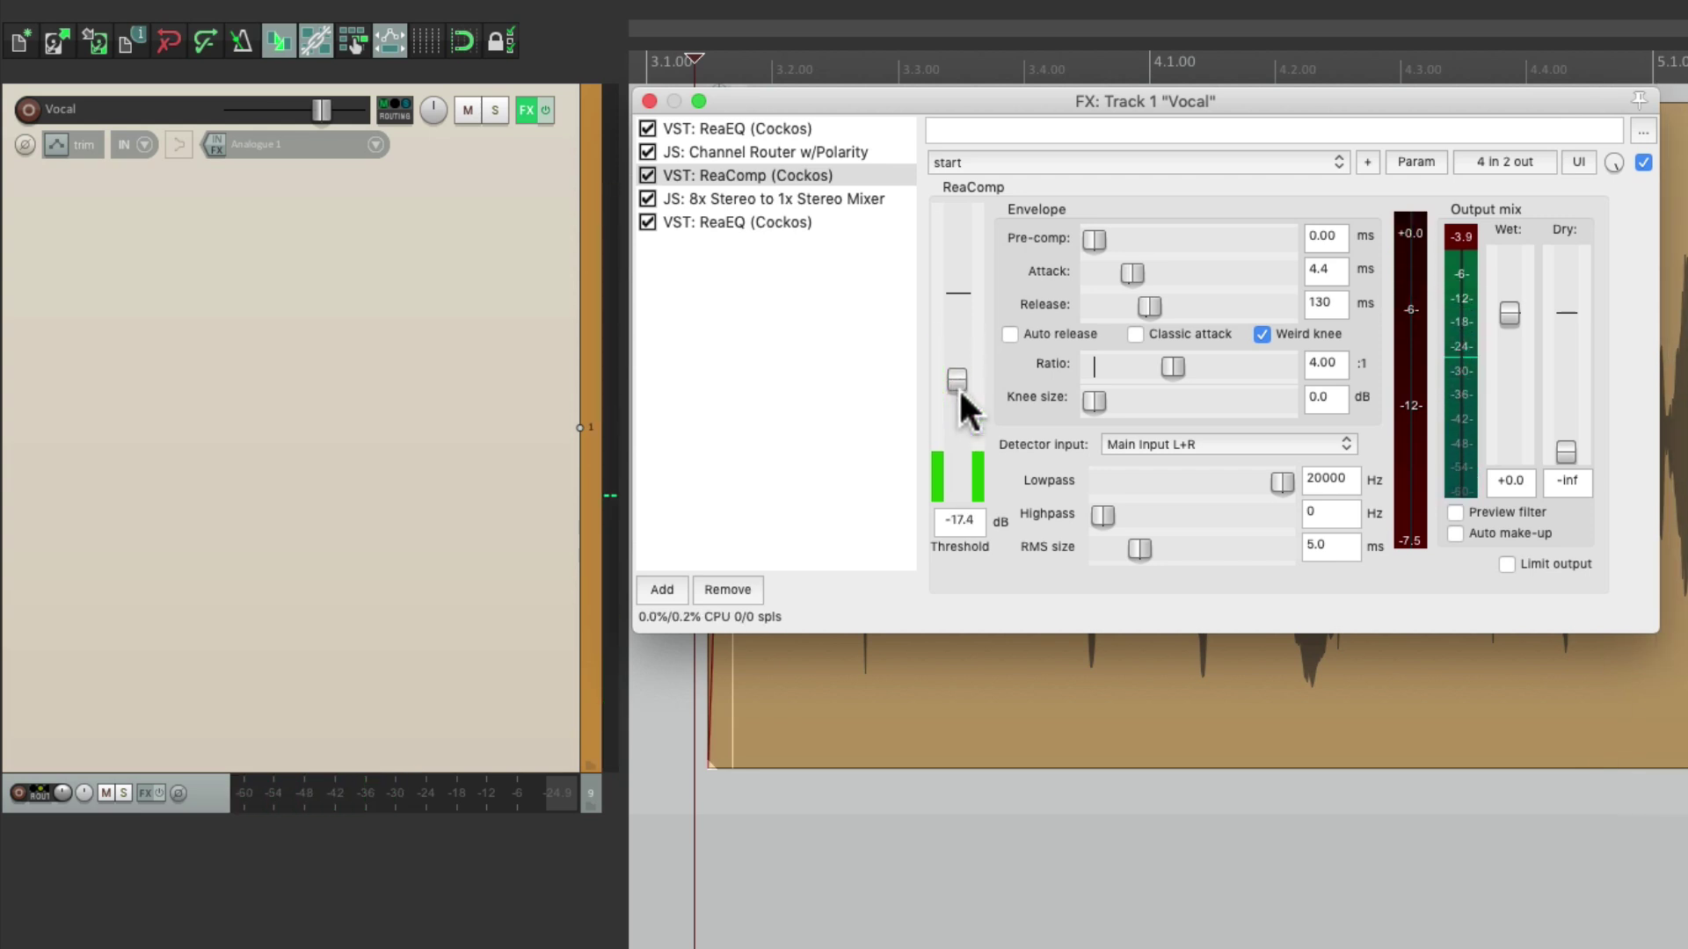
Step: Hide the master track and turn multichannel track metering back on, then play
click(215, 804)
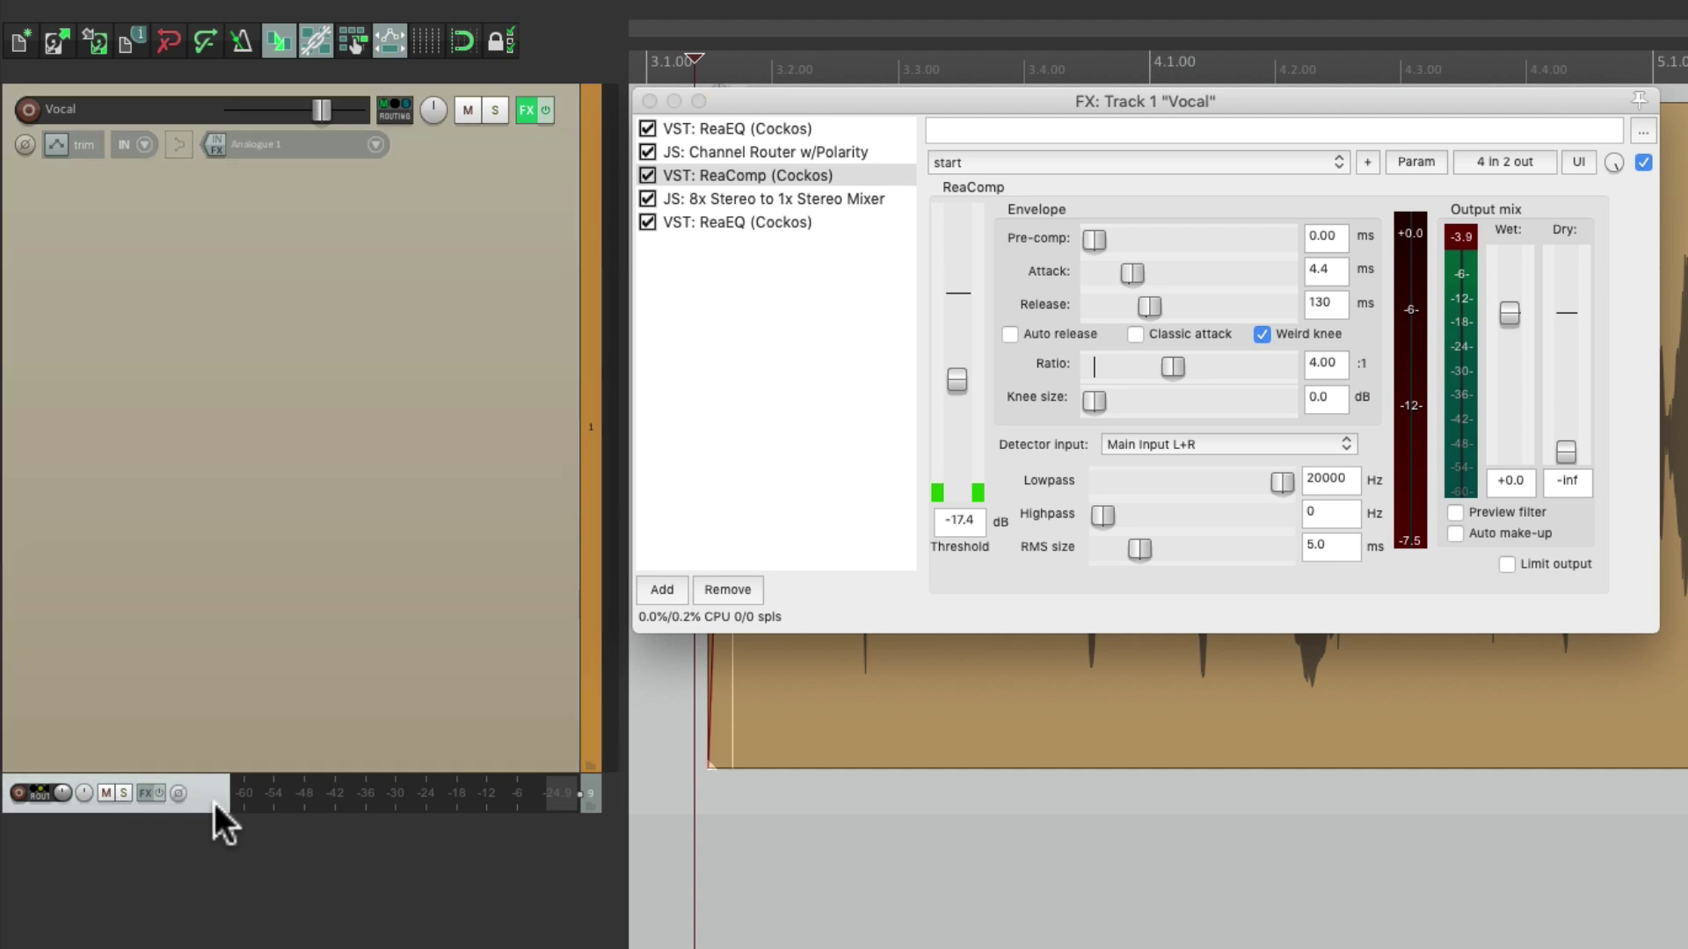
key(ctrl+alt+m)
right_click(505, 336)
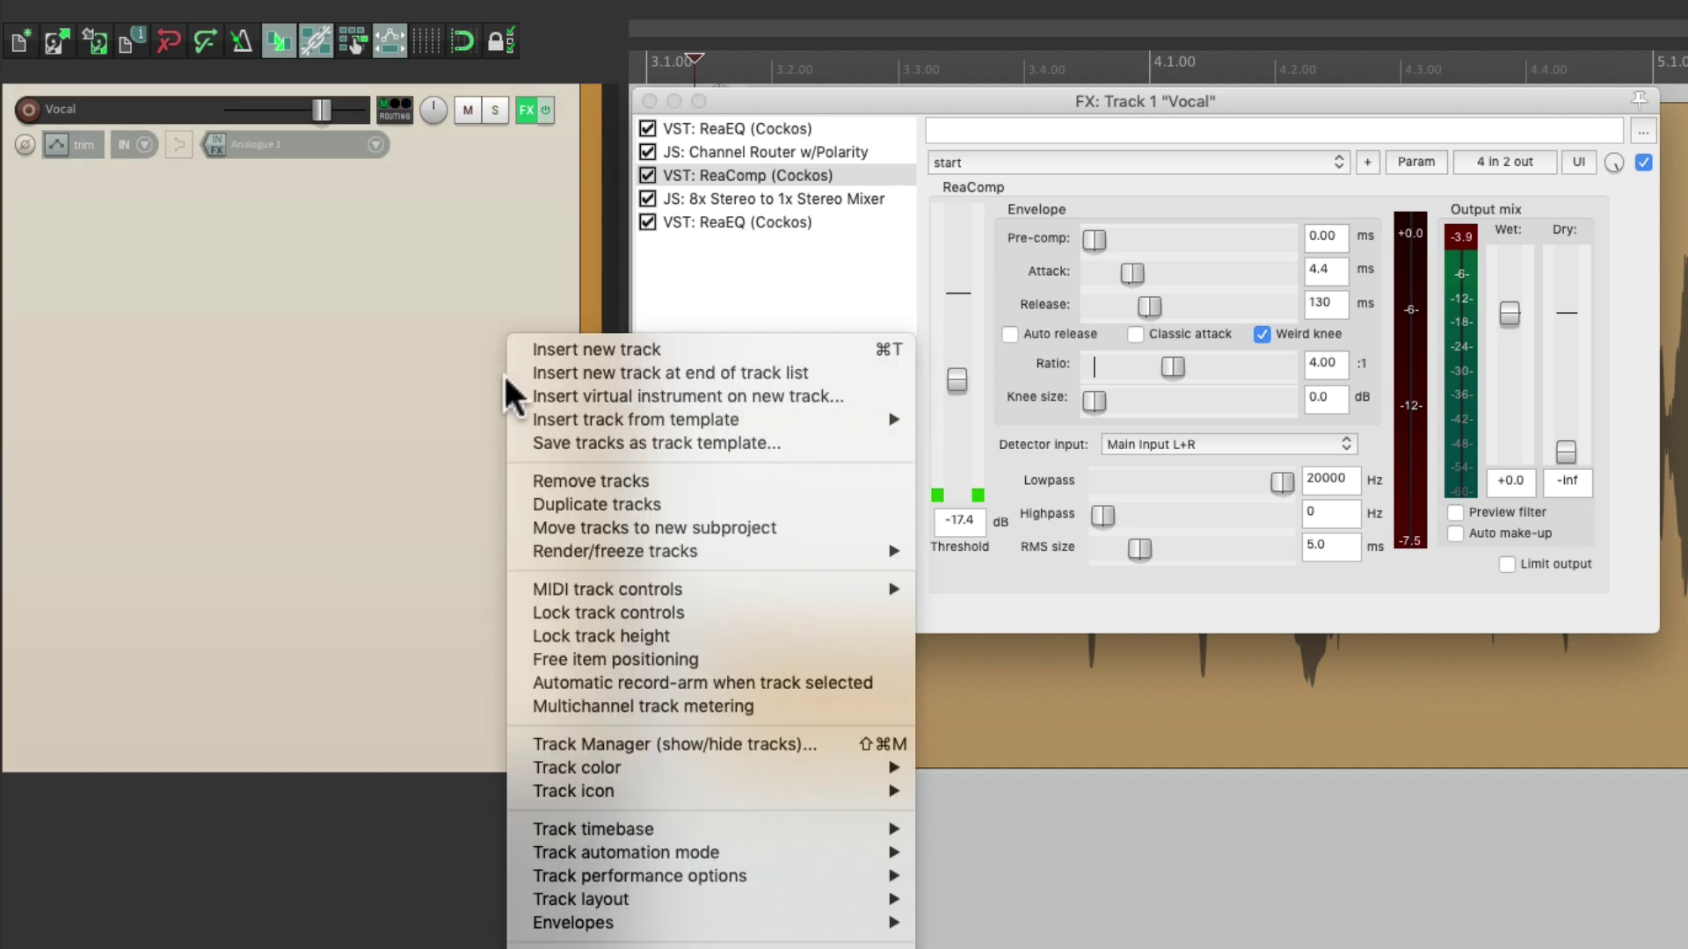
click(520, 698)
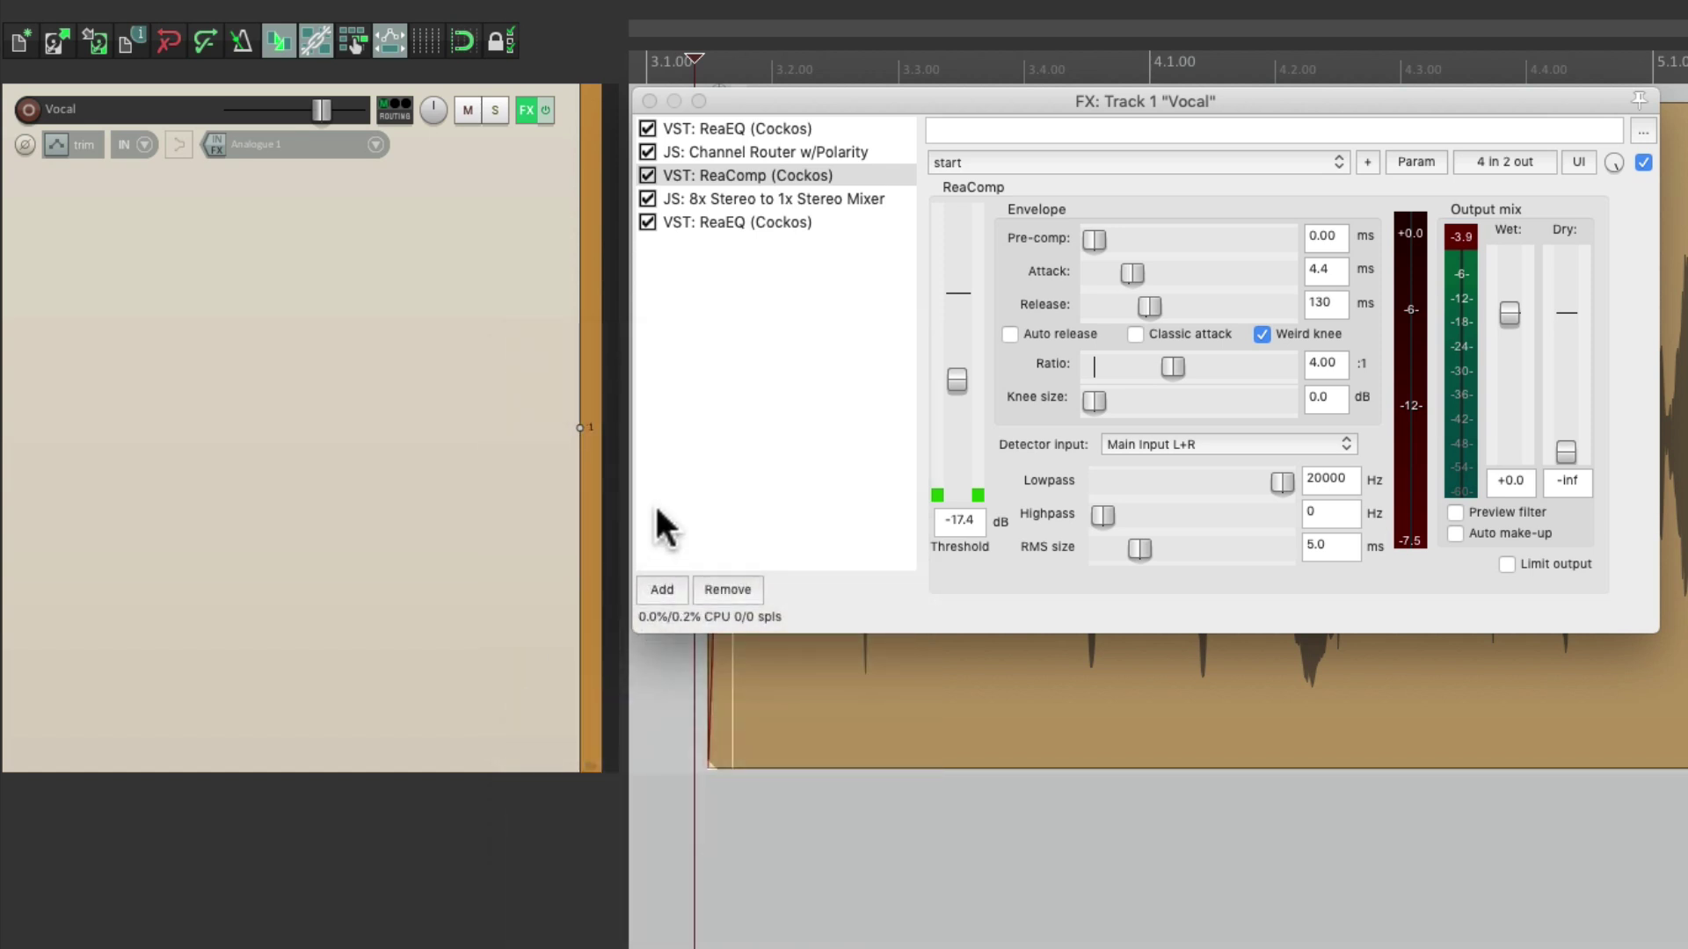
key(space)
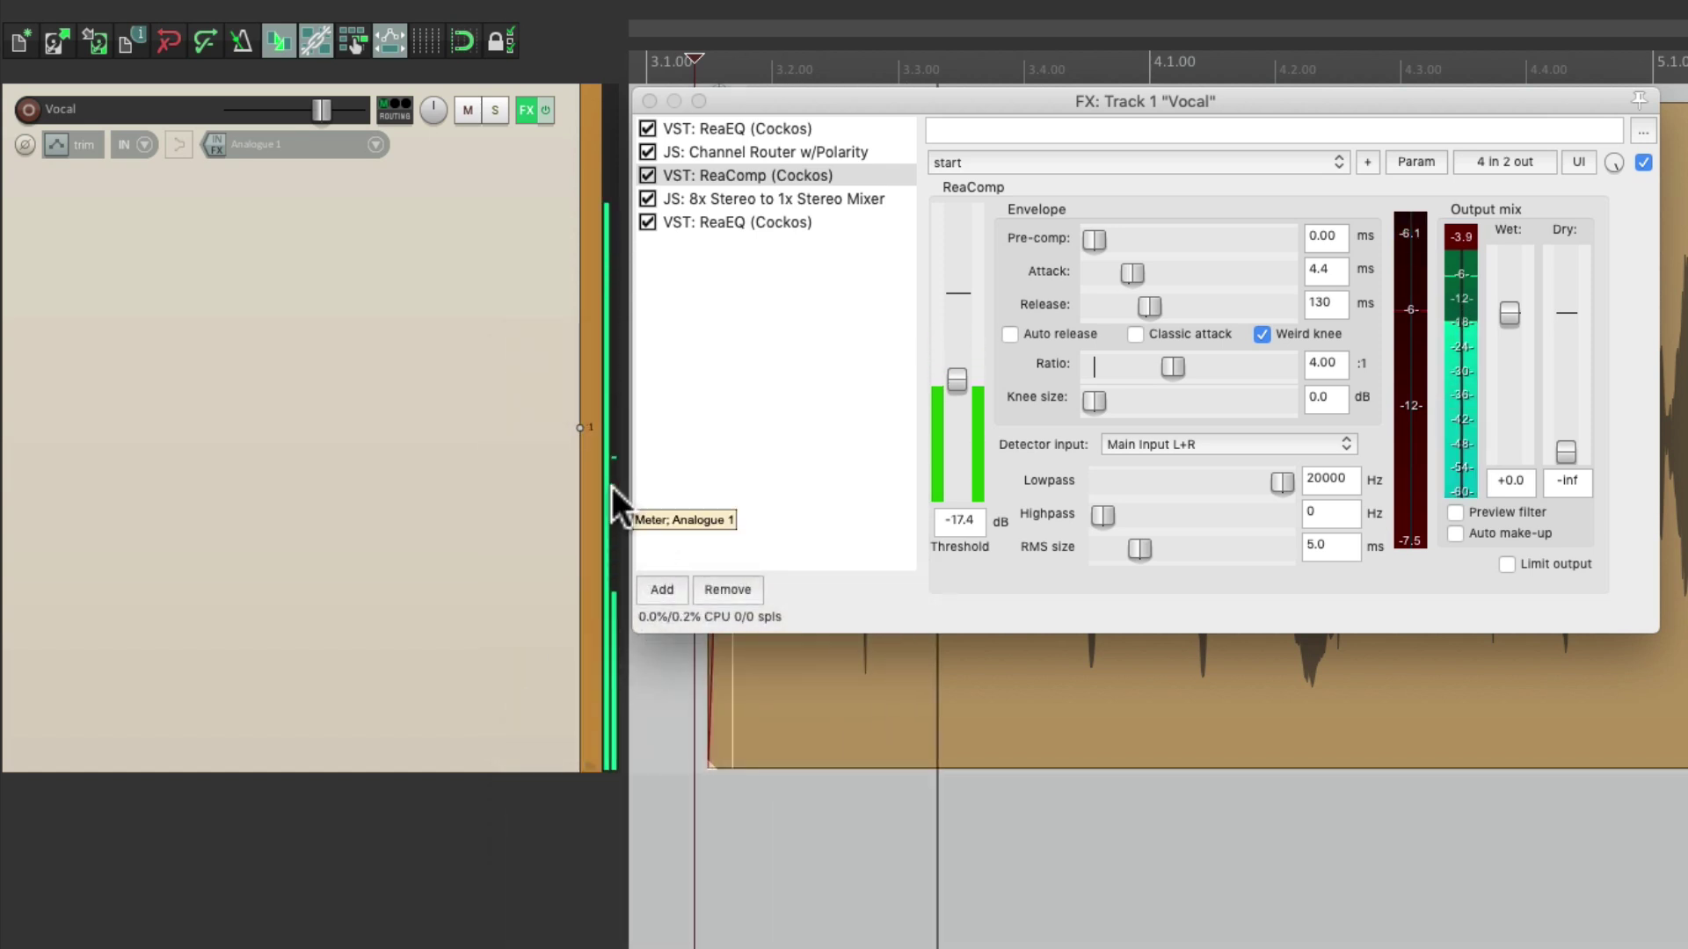
Step: Close the Vocal FX chain, select the Vocal track, and bring up the Mixer with playback running
click(650, 100)
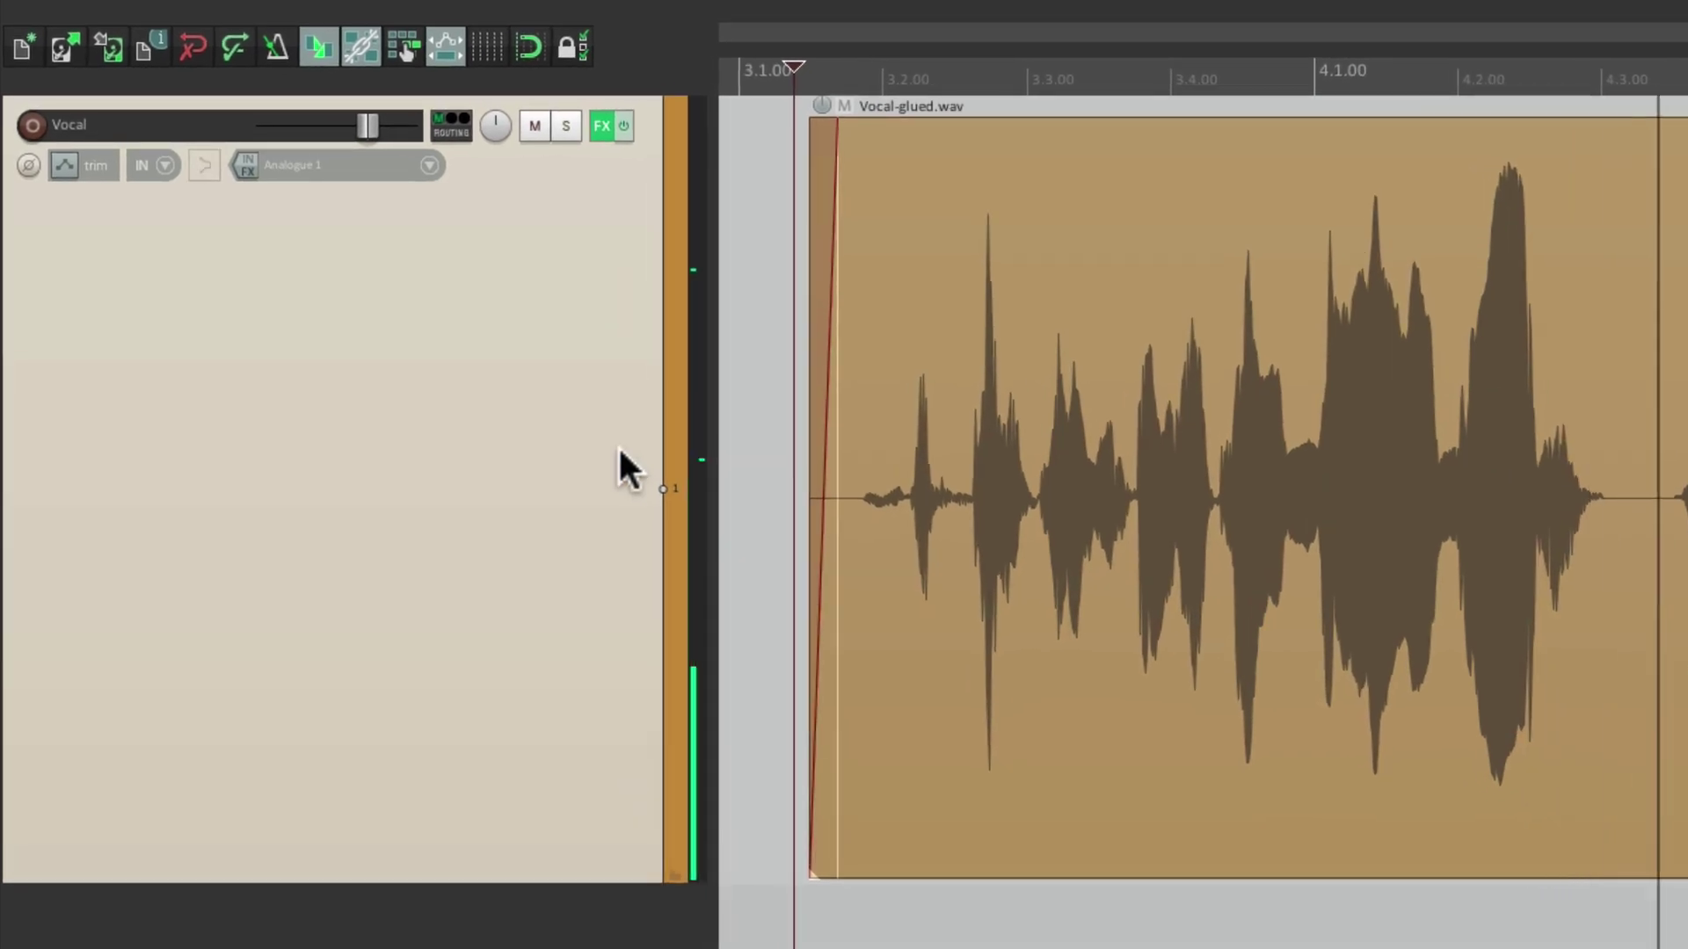
click(612, 477)
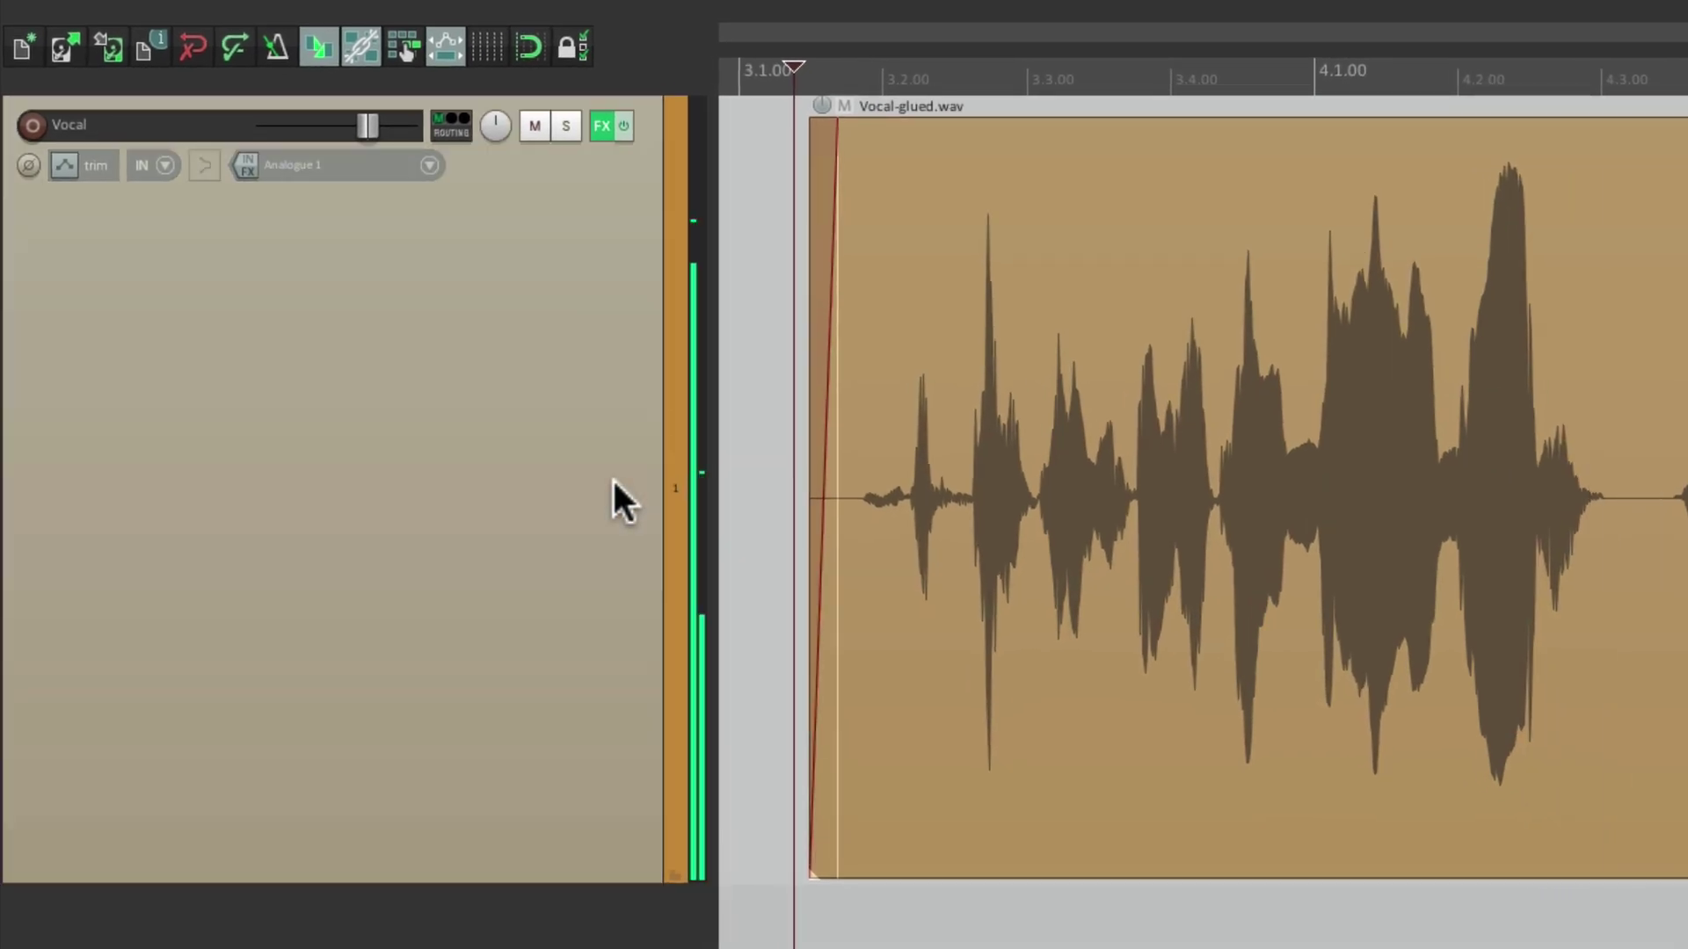
key(super+m)
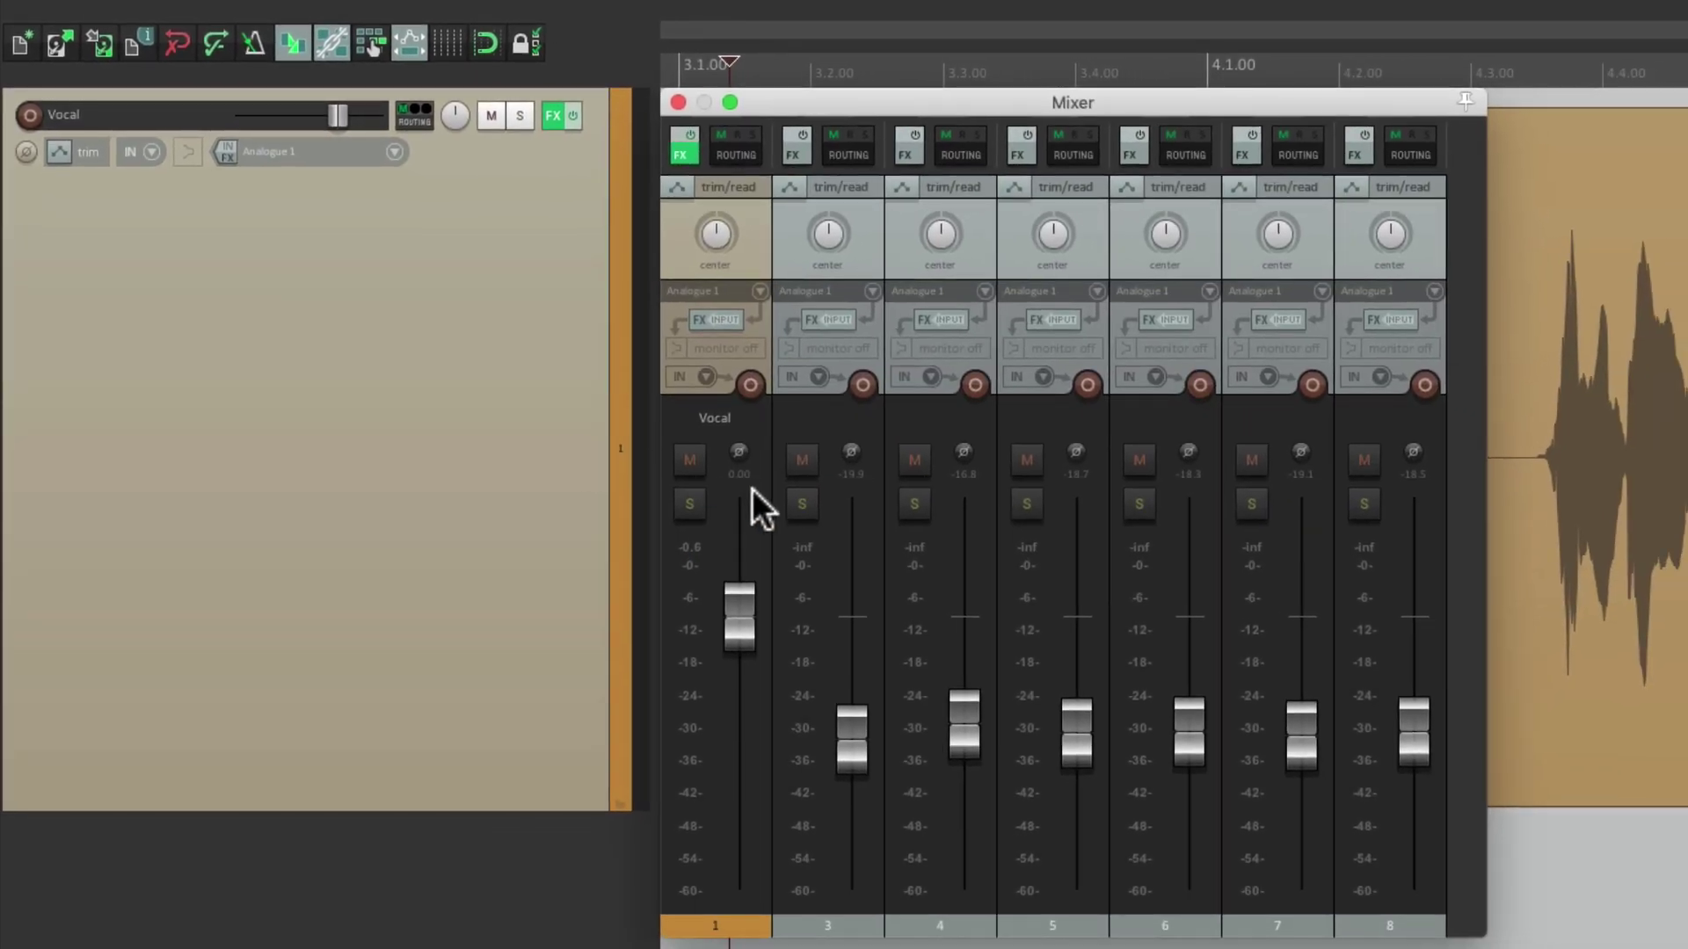
key(space)
Step: Rename the Channel Router w/Polarity plugin in the Vocal chain to 'GR Meter - Send'
click(684, 156)
click(823, 346)
click(533, 183)
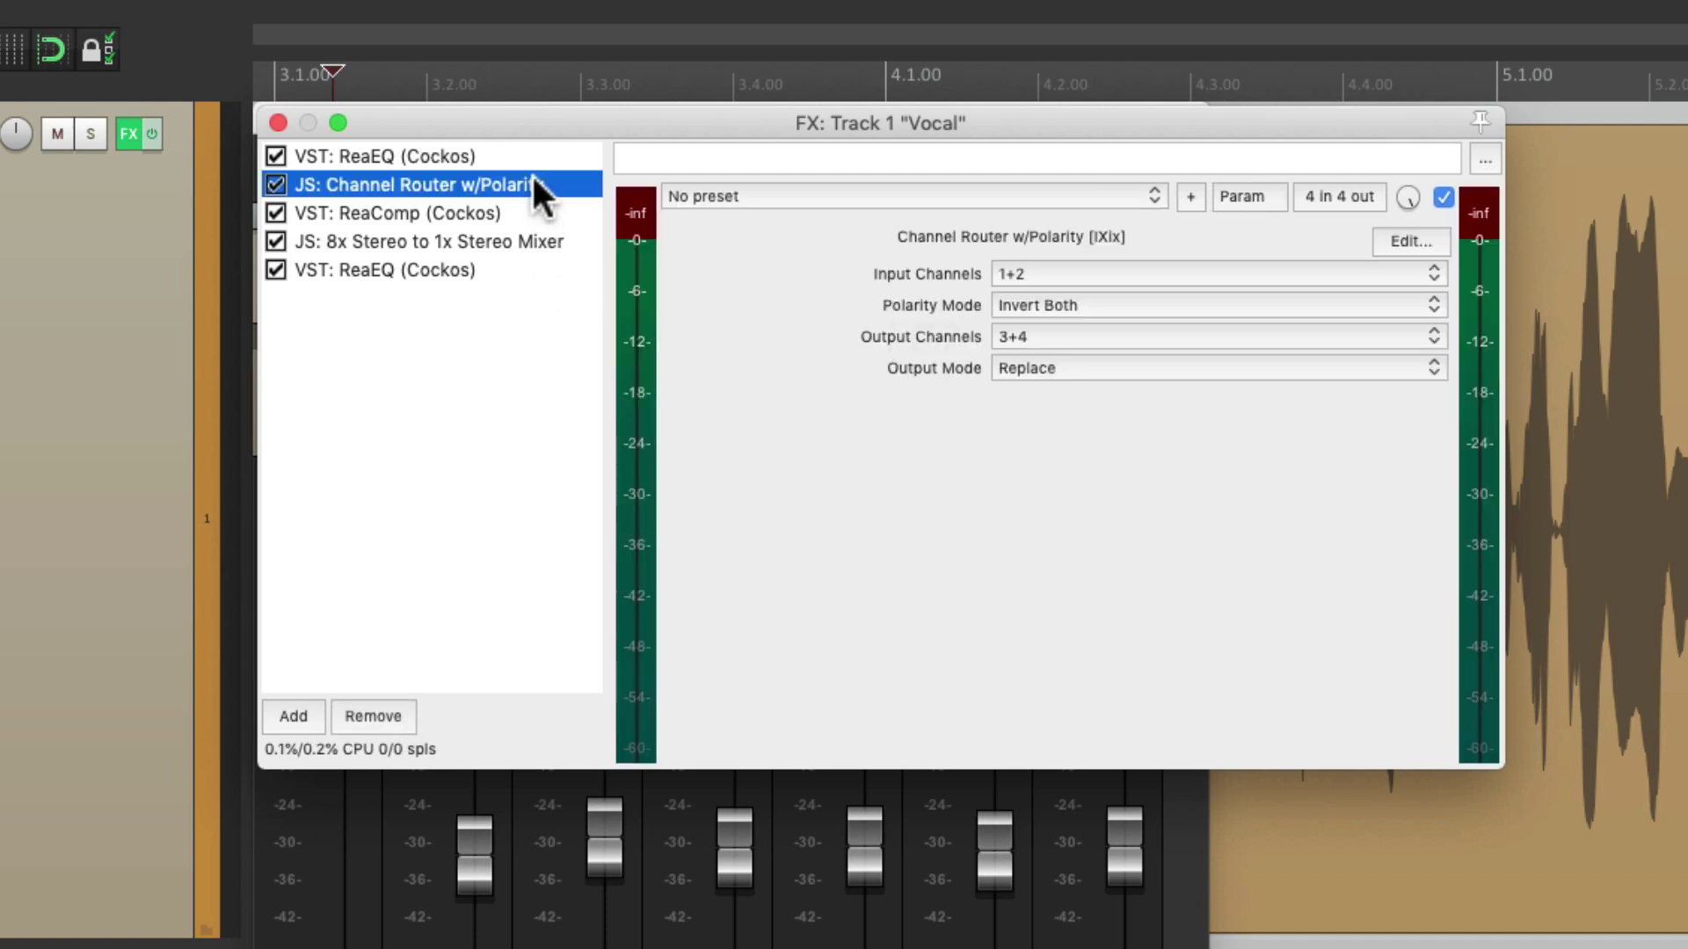
click(551, 240)
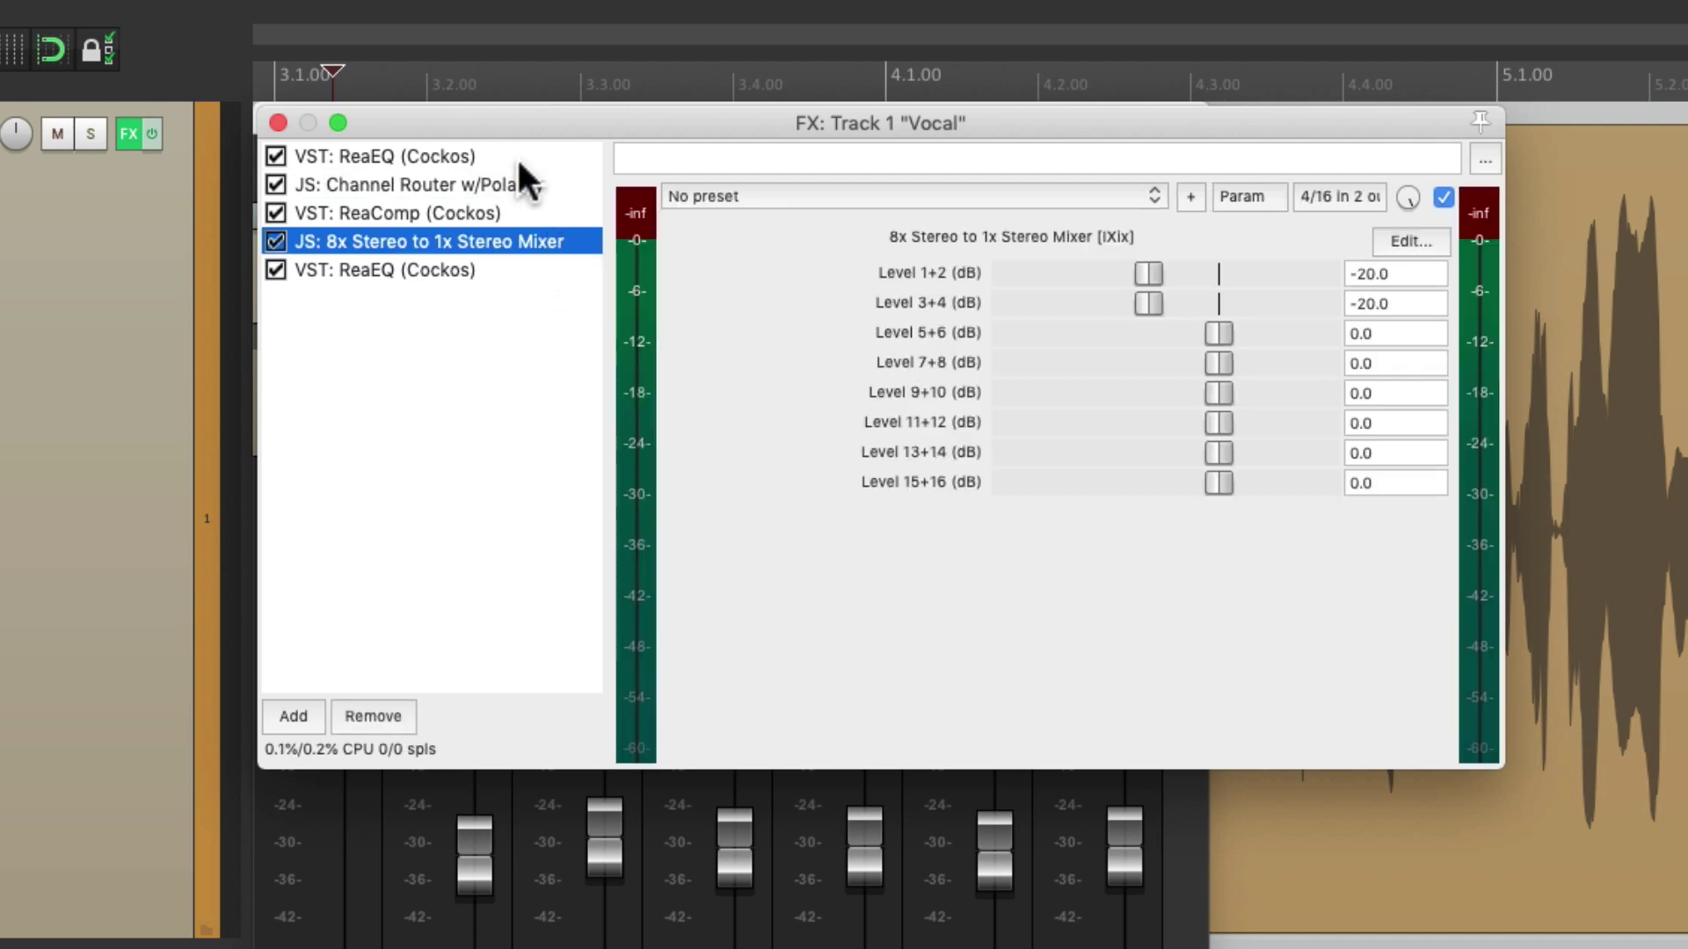
click(510, 185)
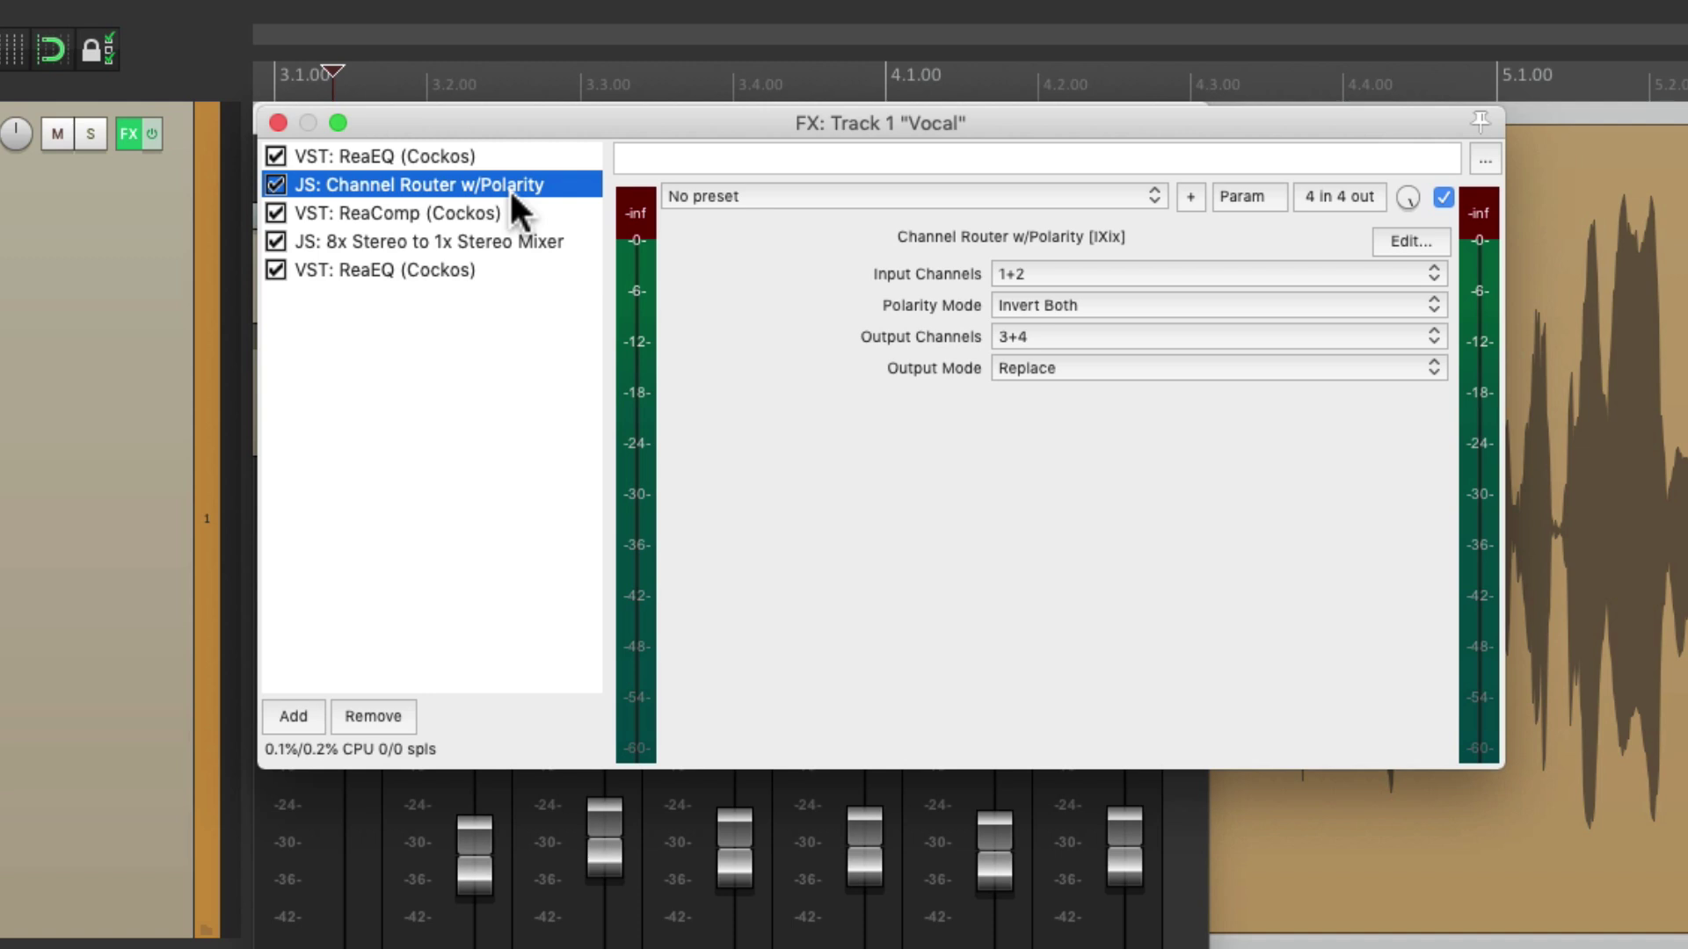
right_click(509, 187)
click(538, 656)
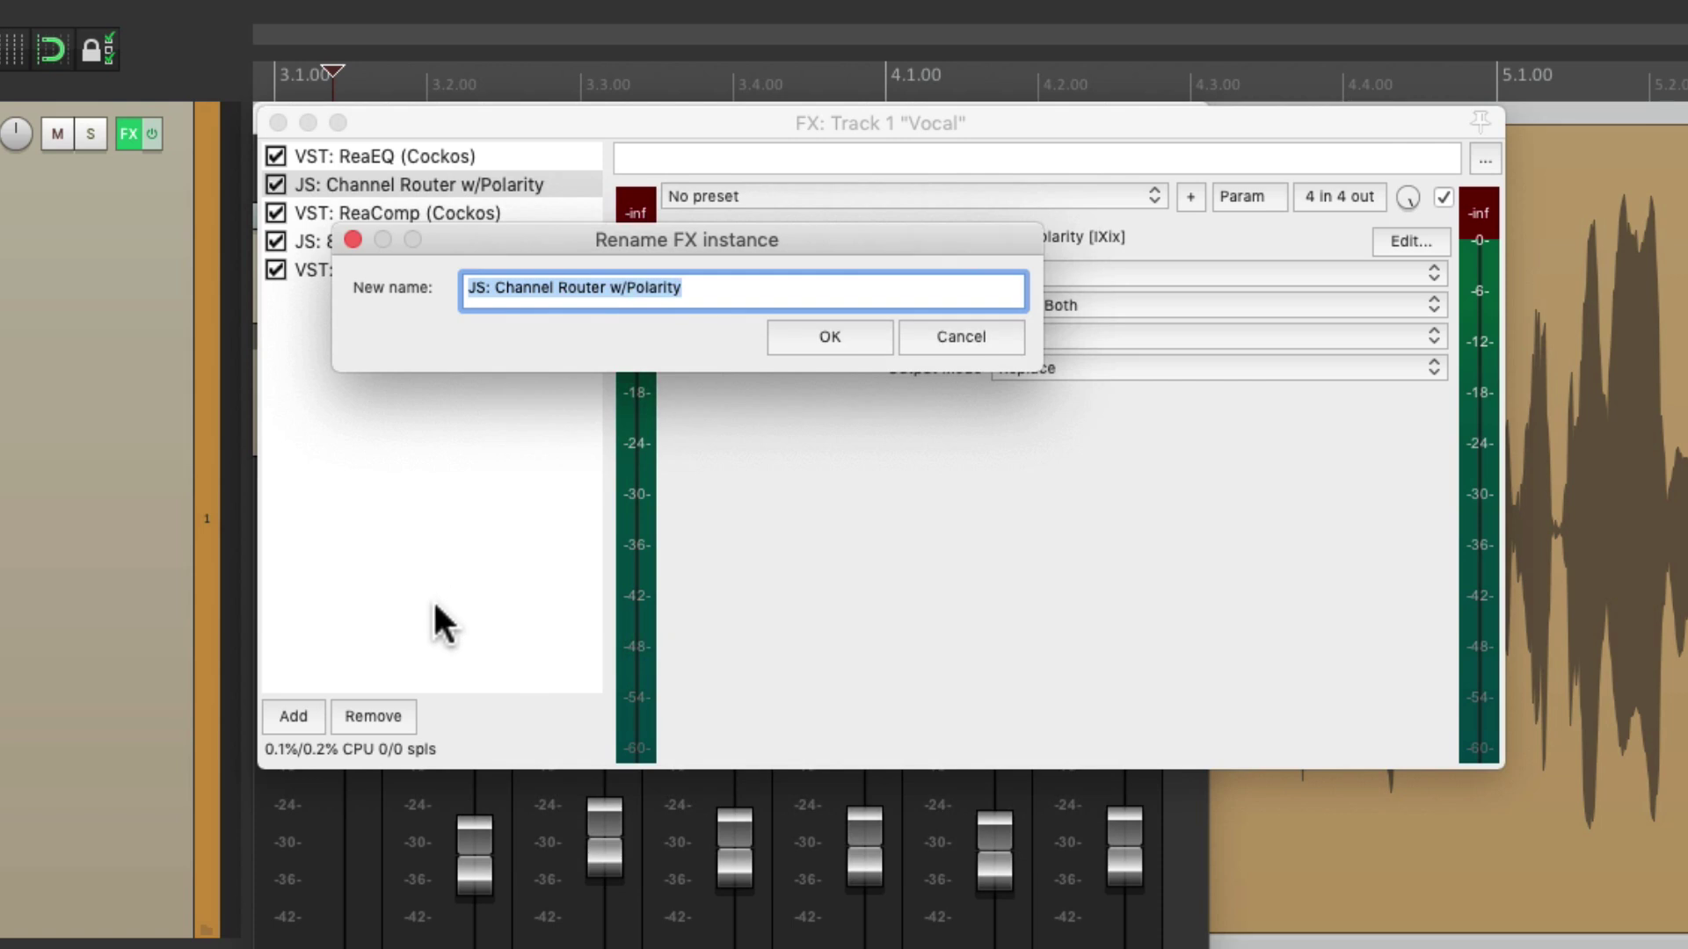
text(GR Meter - Send)
key(Return)
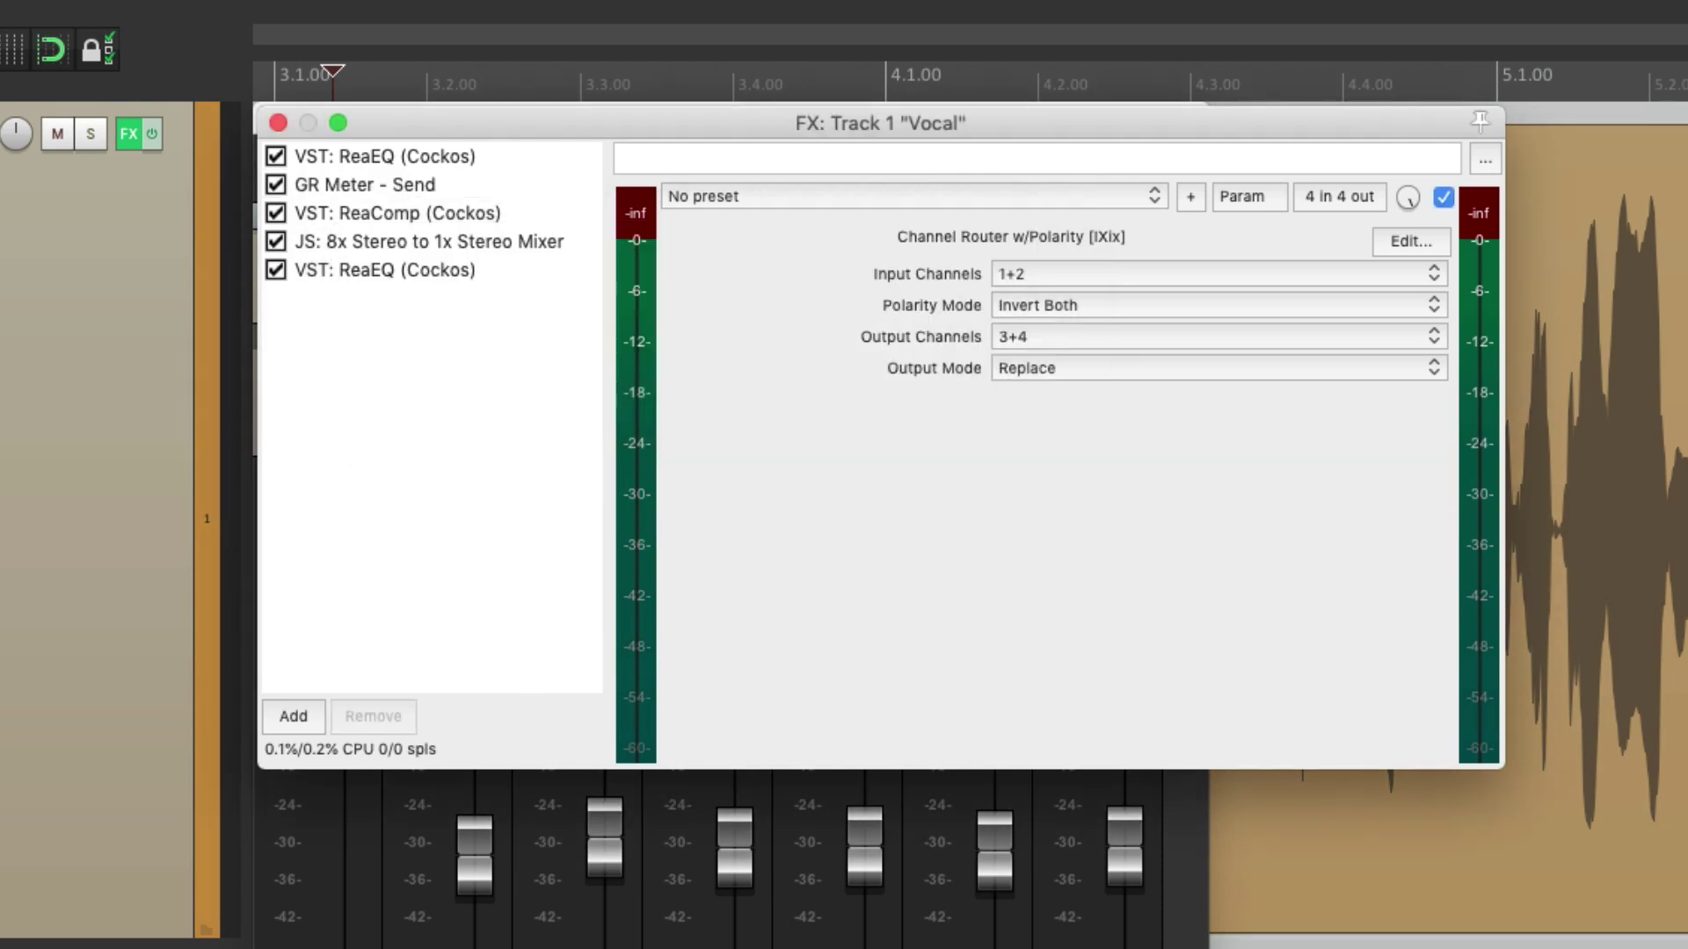
Step: Rename the 8x Stereo to 1x Stereo Mixer plugin to 'GR Meter - Return'
click(444, 242)
right_click(400, 247)
click(423, 704)
text(GR Meter - Return)
key(Return)
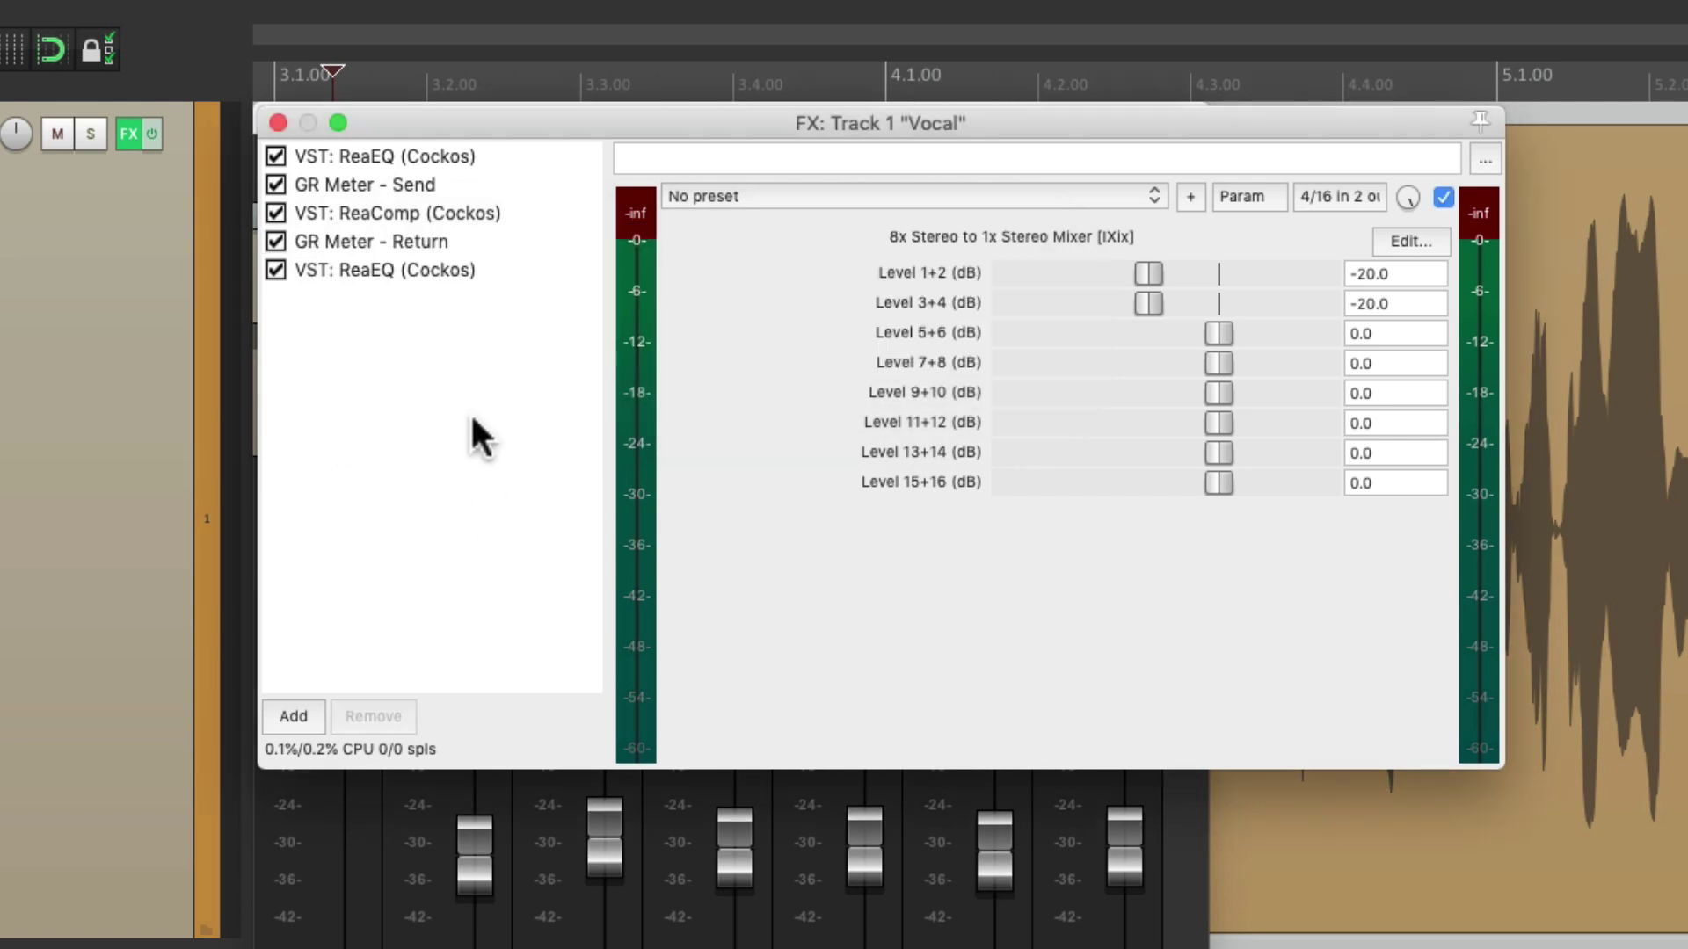
Step: Select GR Meter - Send and GR Meter - Return and save them as FX chain 'Gain Reduction Meter'
click(576, 186)
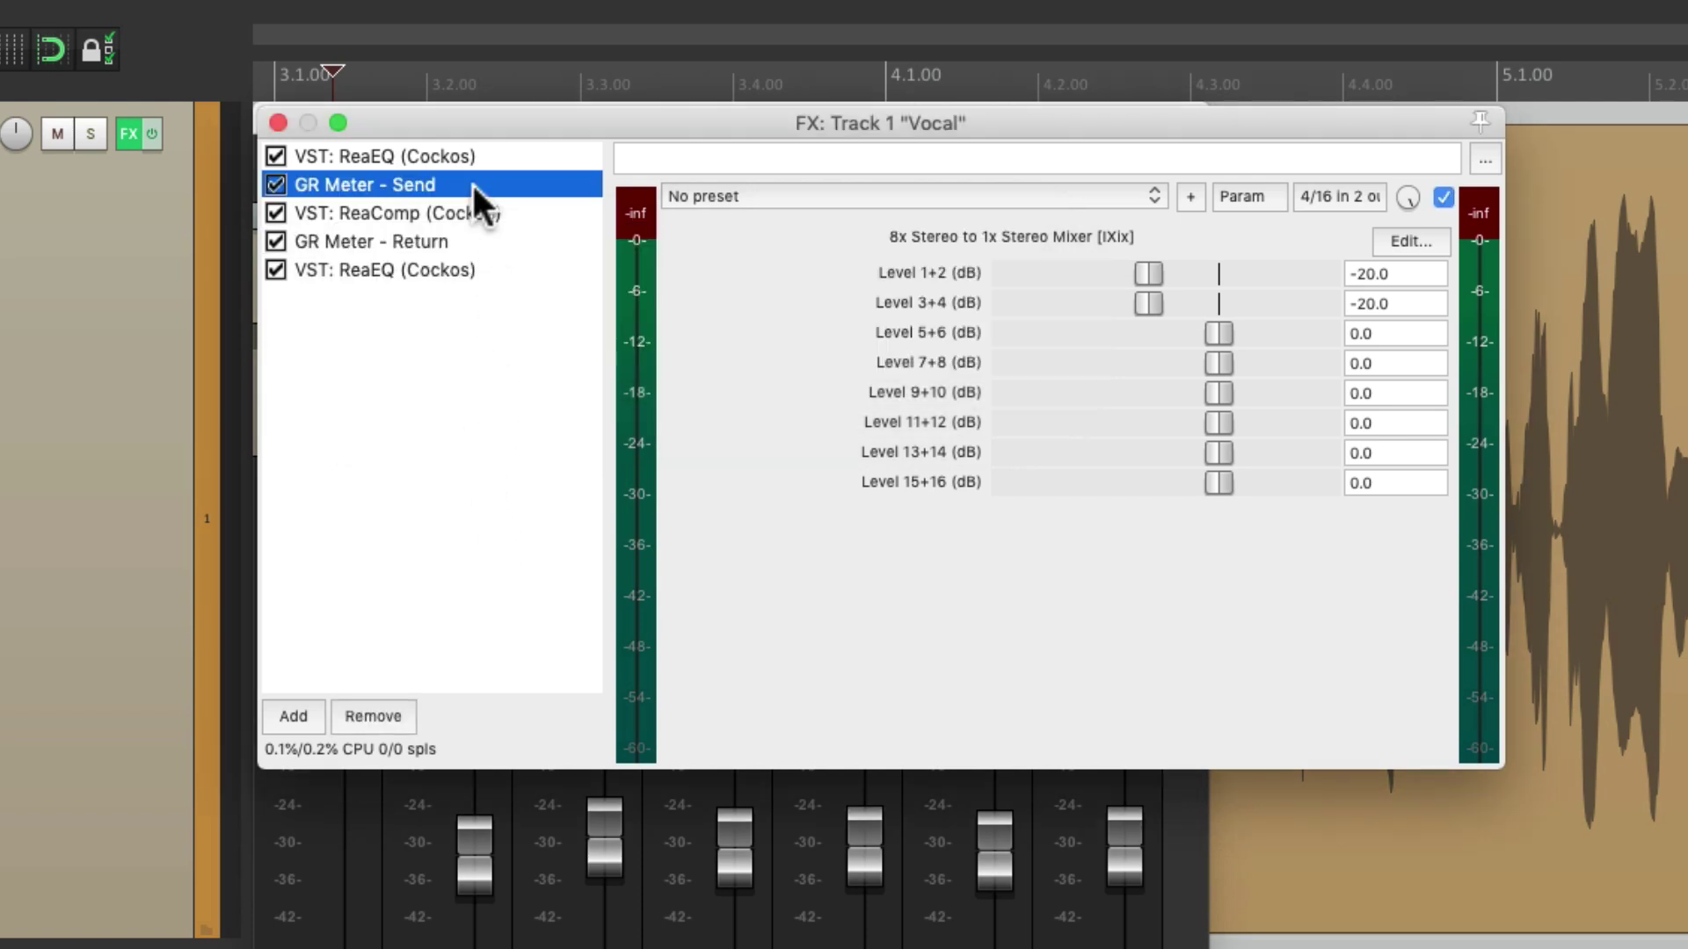
super+click(510, 237)
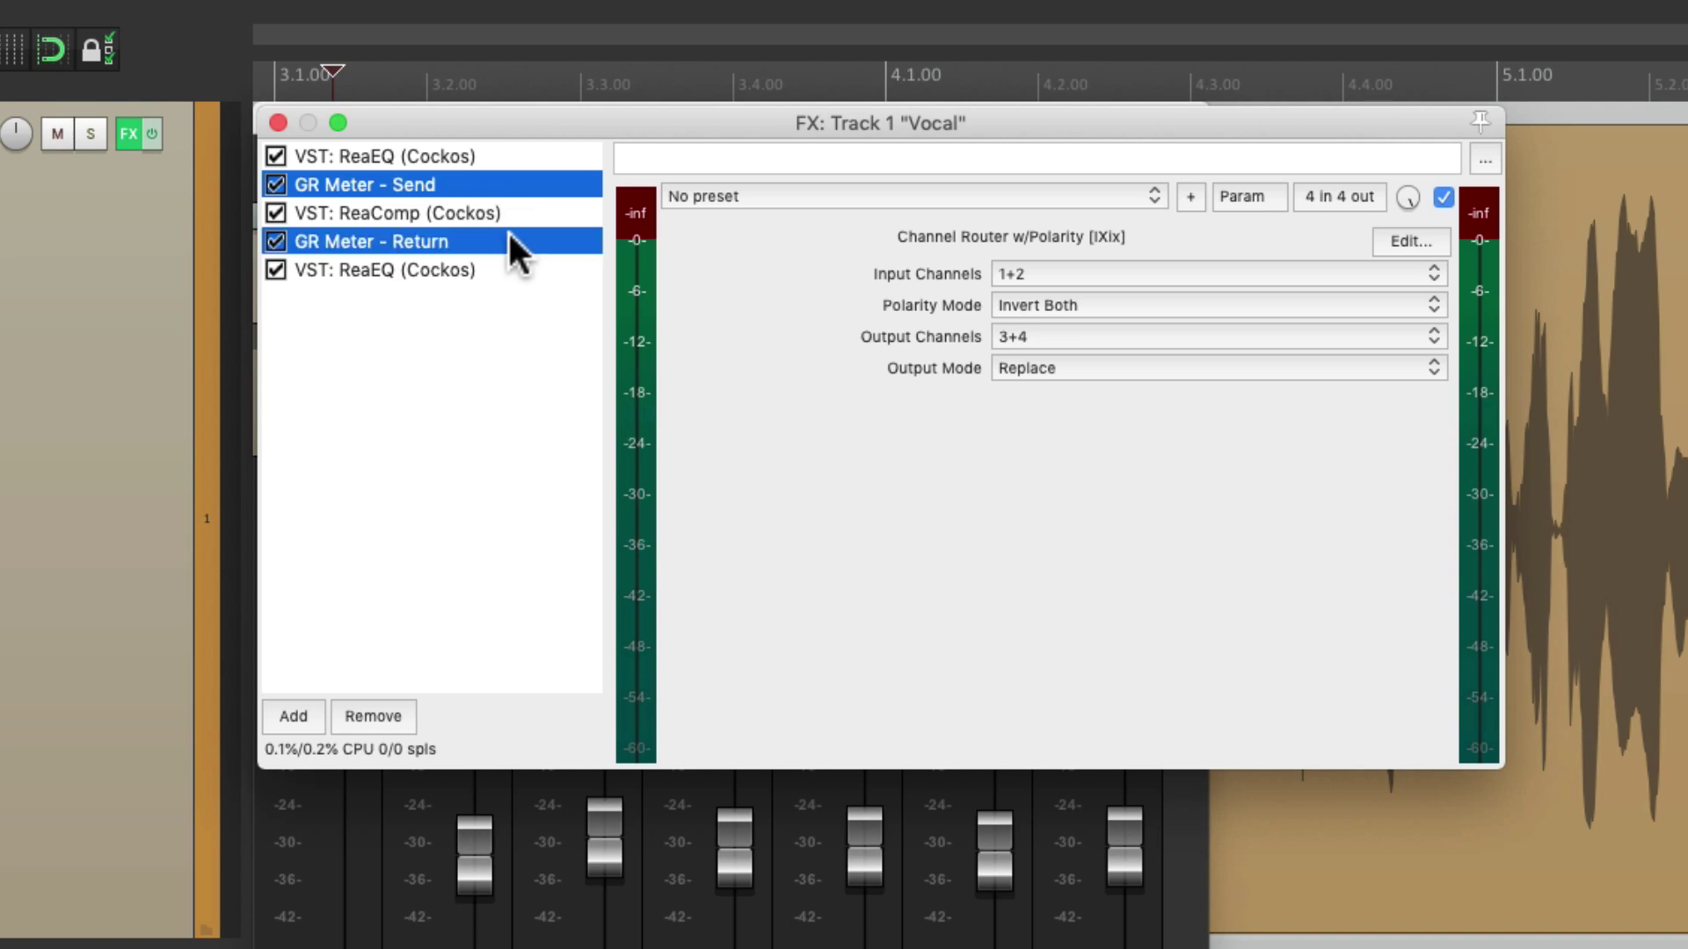
right_click(481, 186)
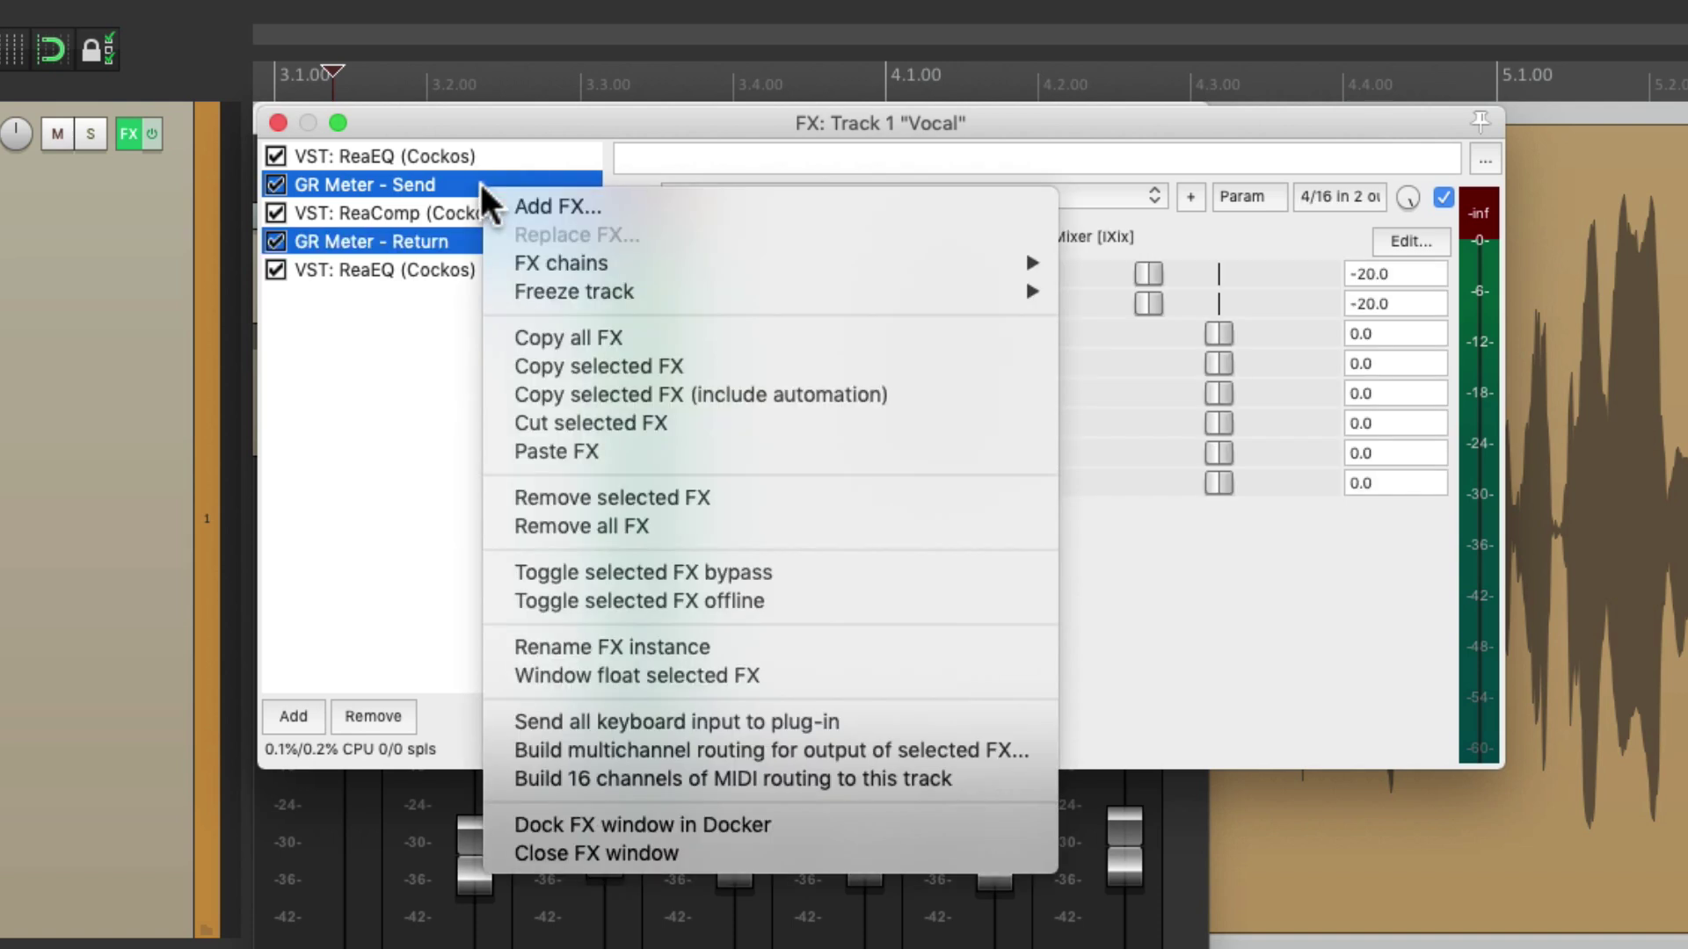
mouse_move(505, 263)
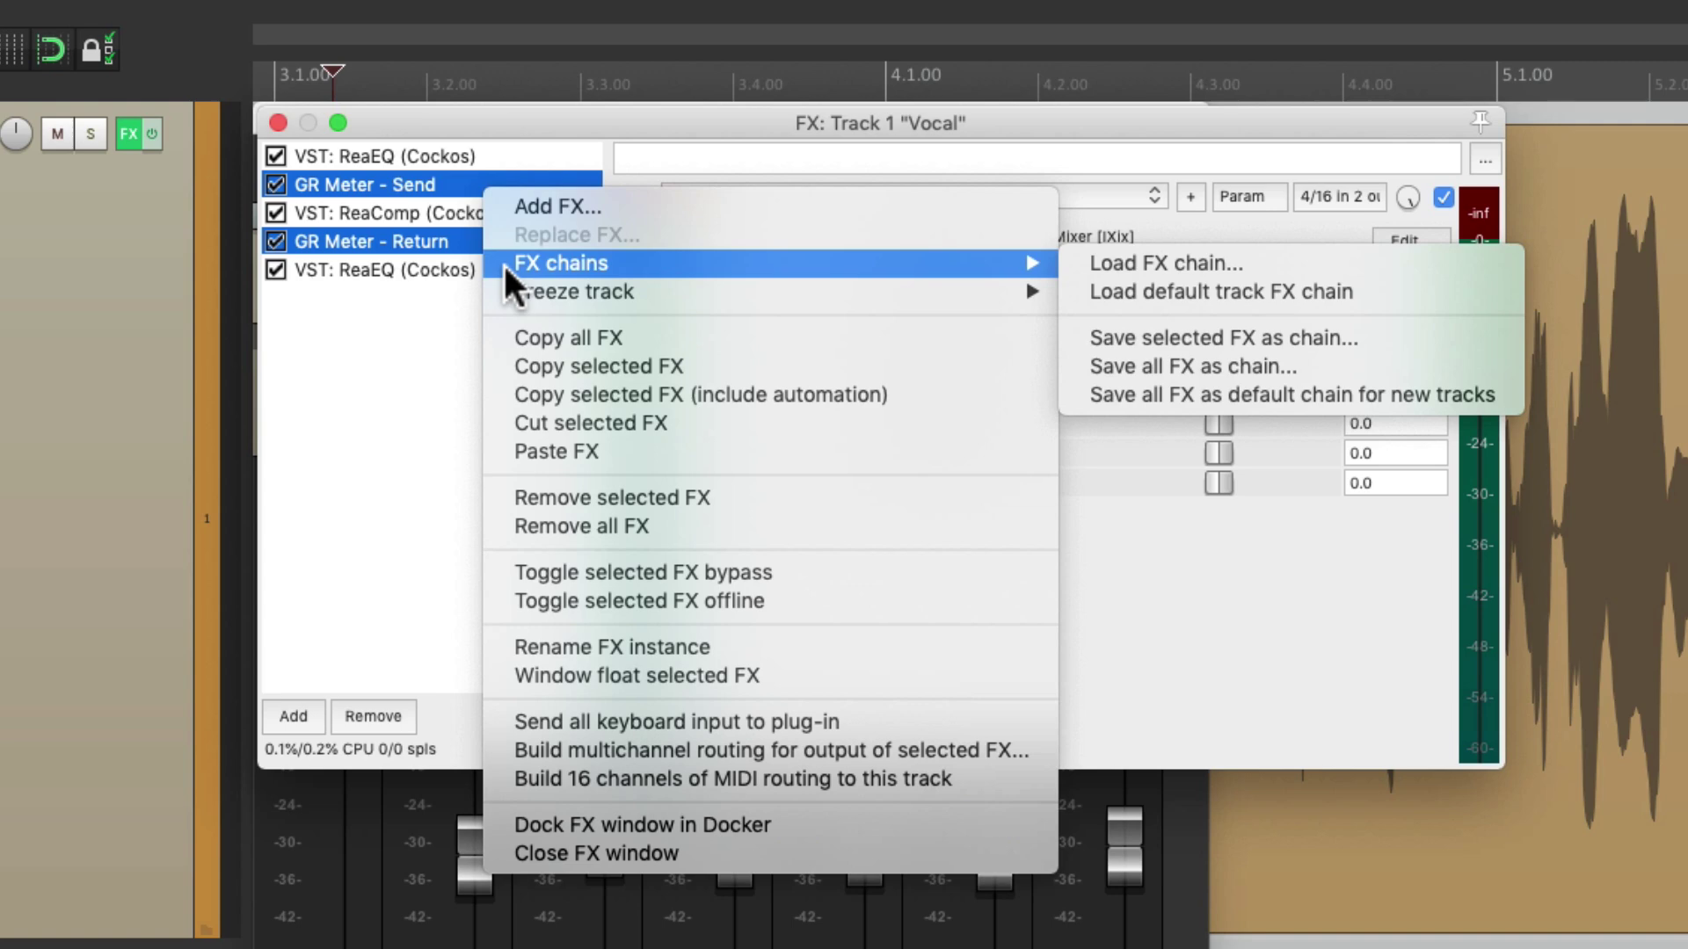
click(1080, 338)
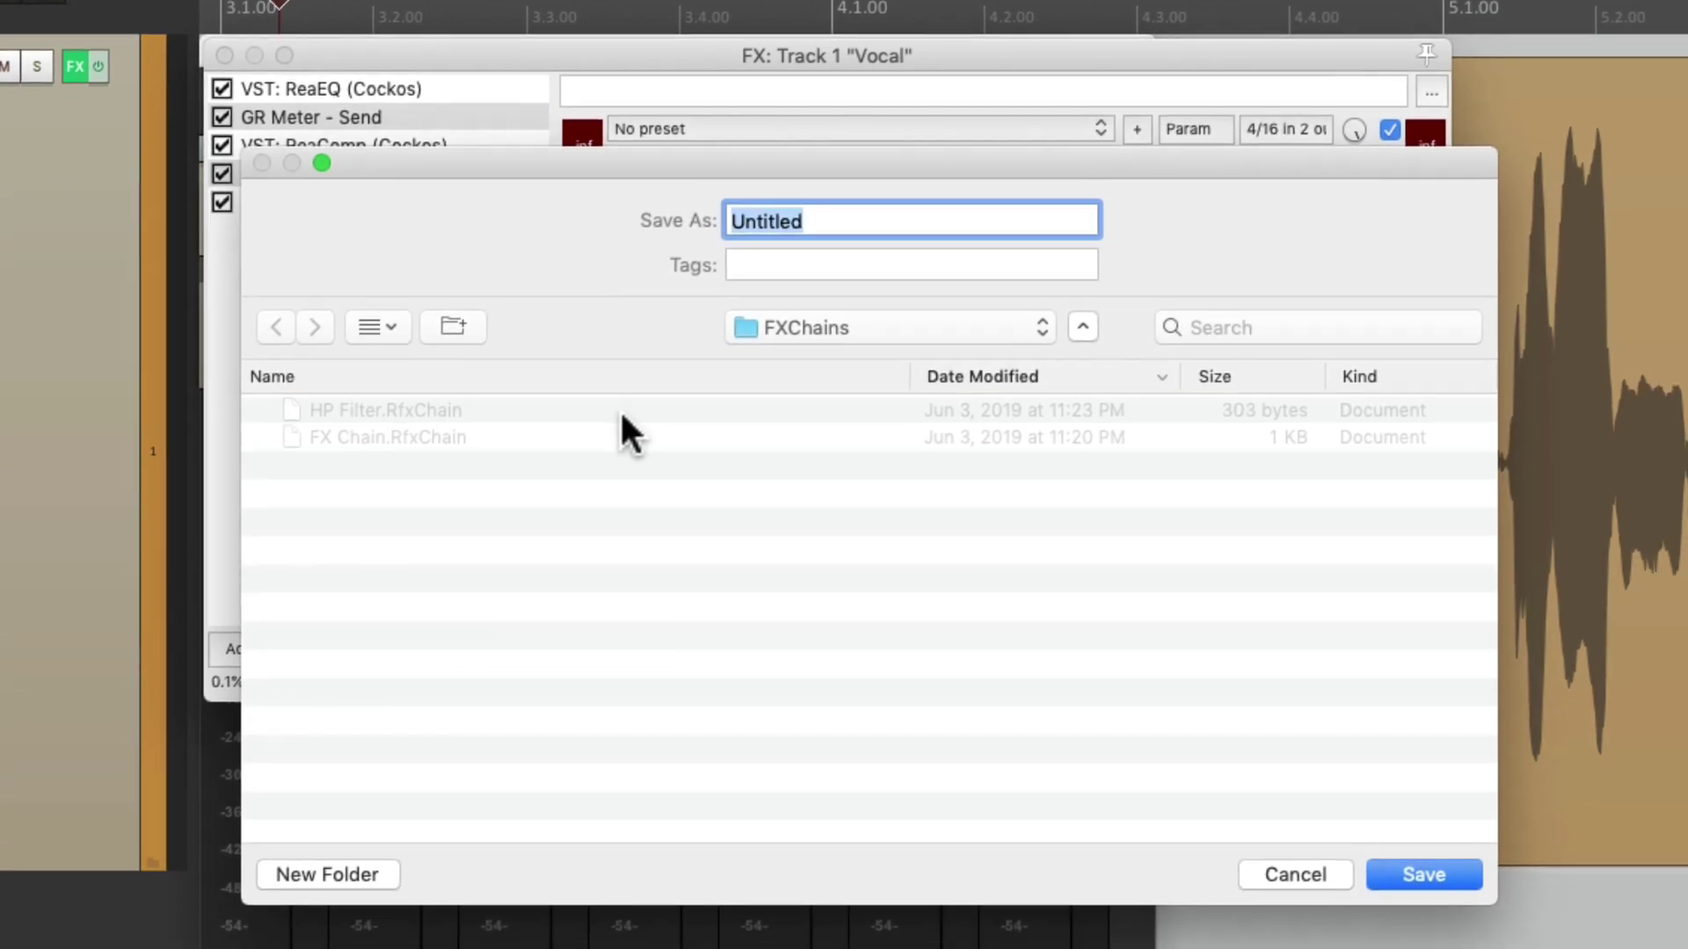
text(Gain Reduction Meter)
key(Return)
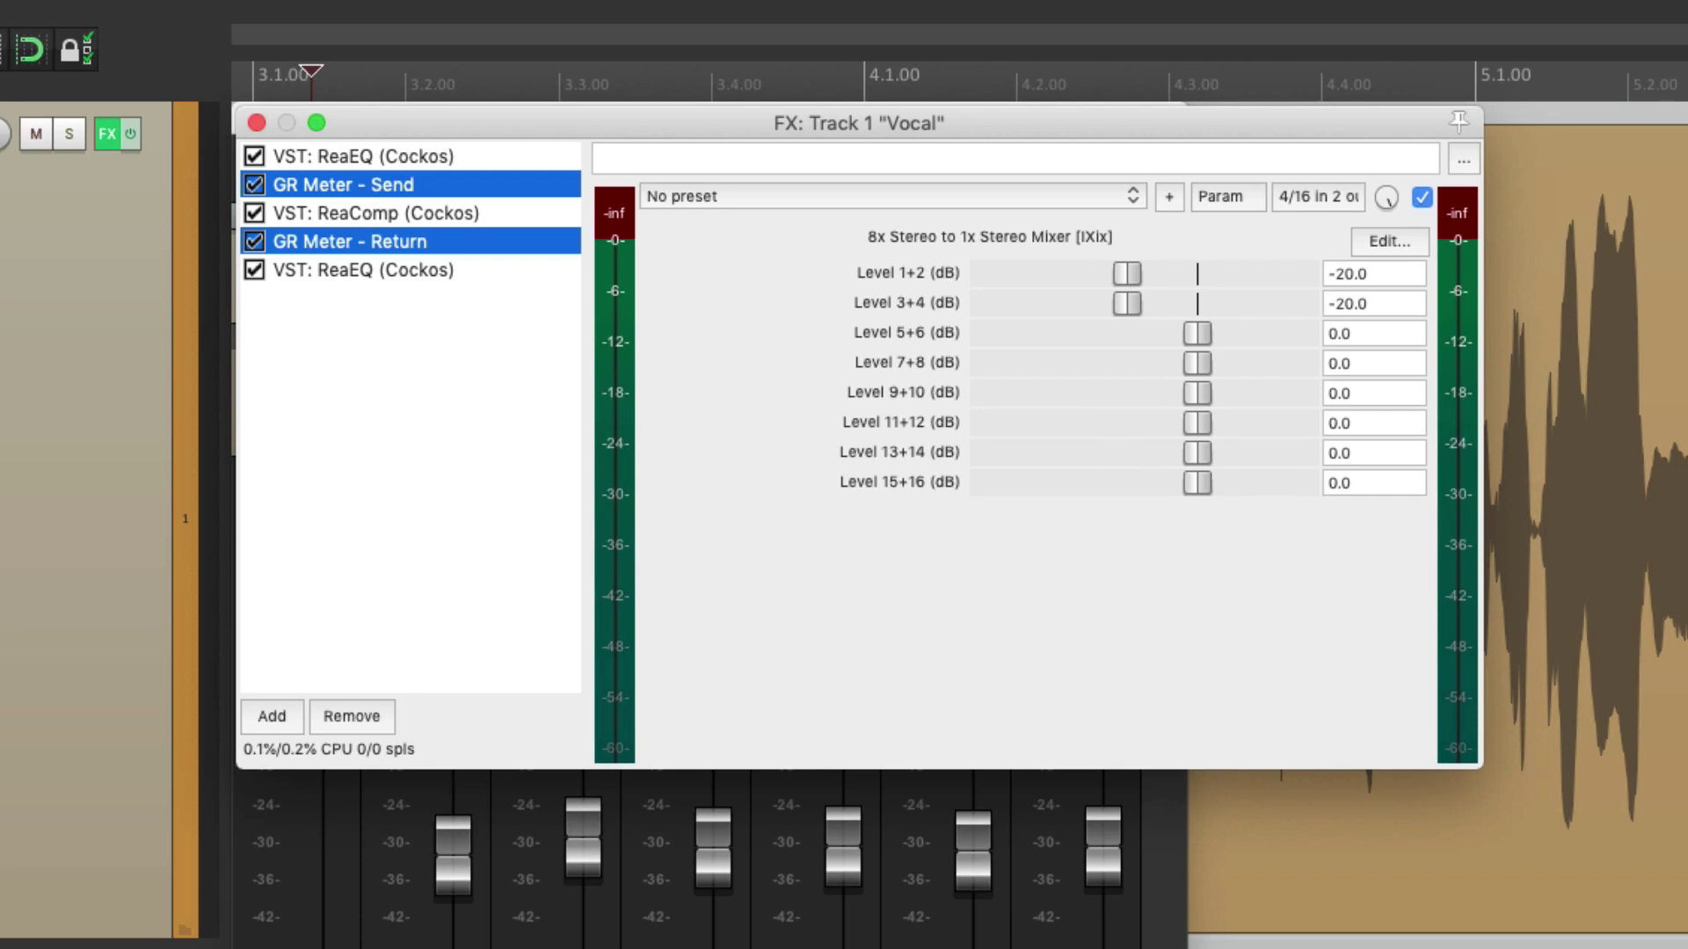
Step: Remove GR Meter - Send and GR Meter - Return from the Vocal chain and close it
click(518, 419)
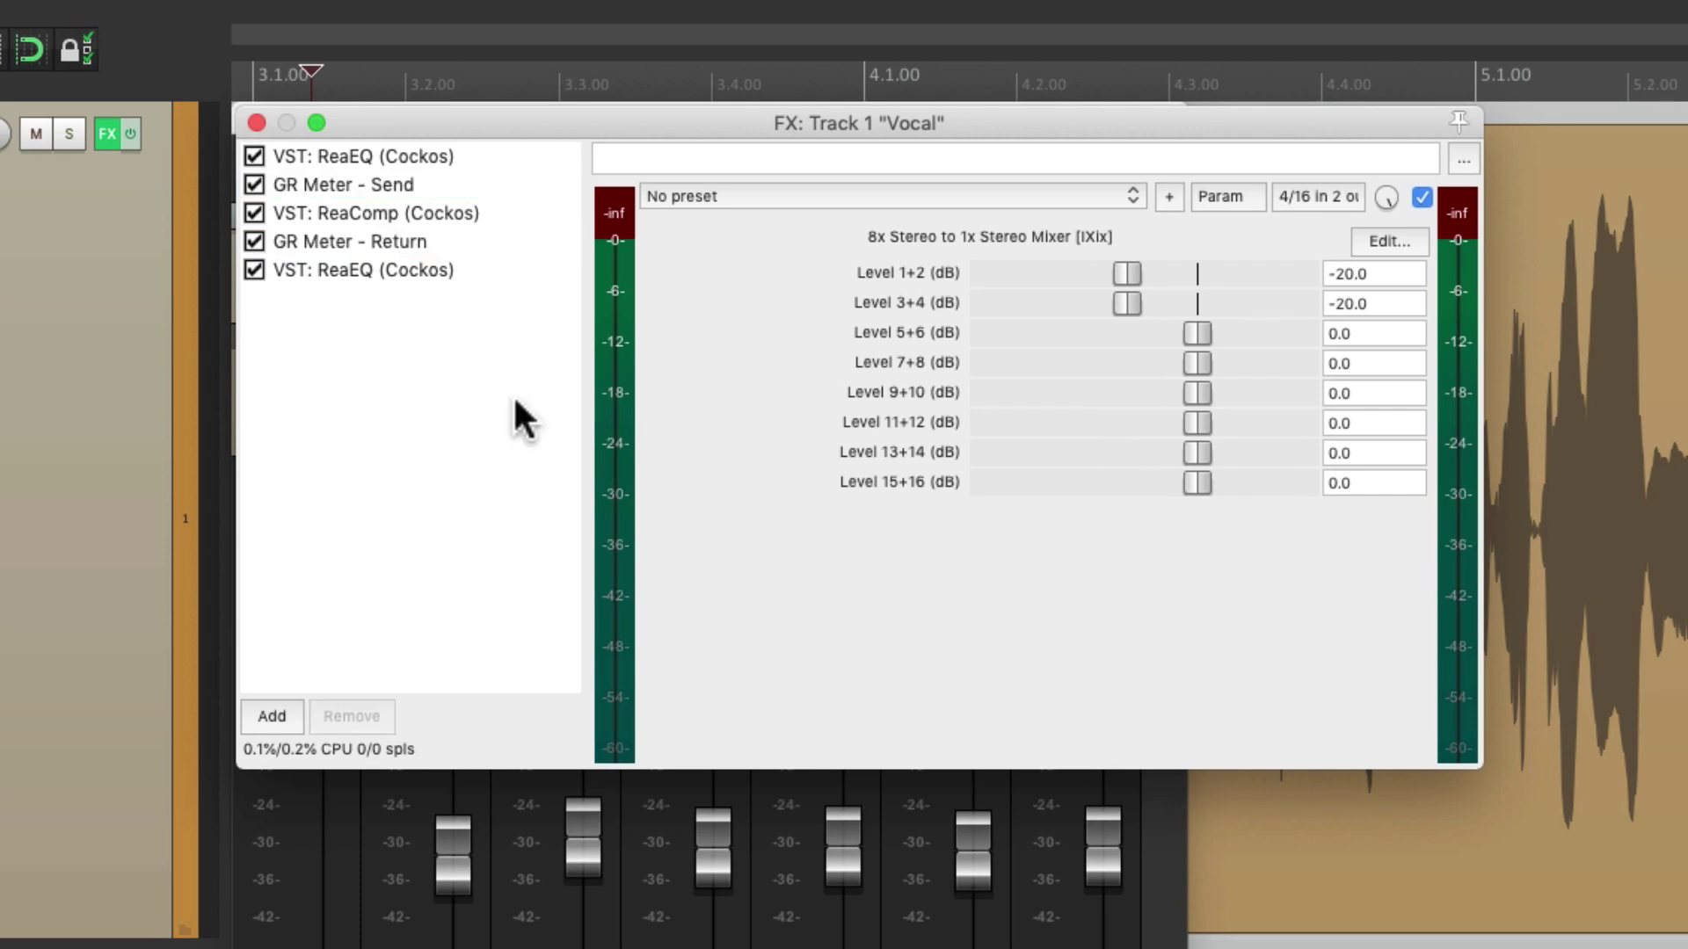
click(480, 251)
super+click(460, 184)
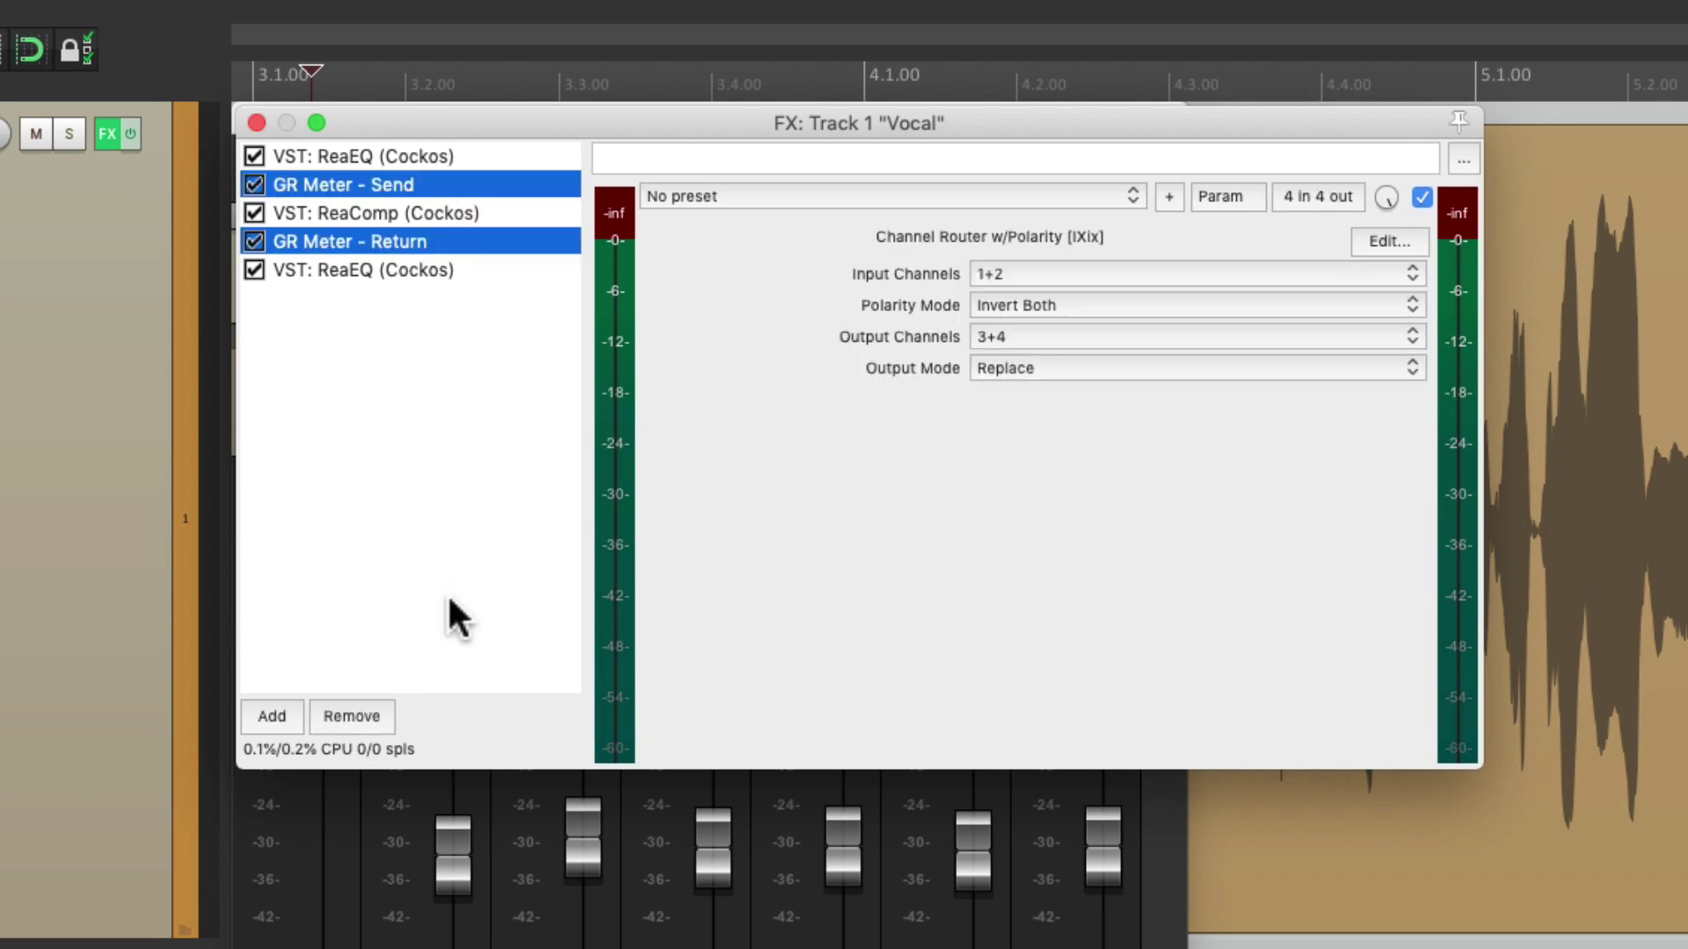
click(364, 716)
click(256, 122)
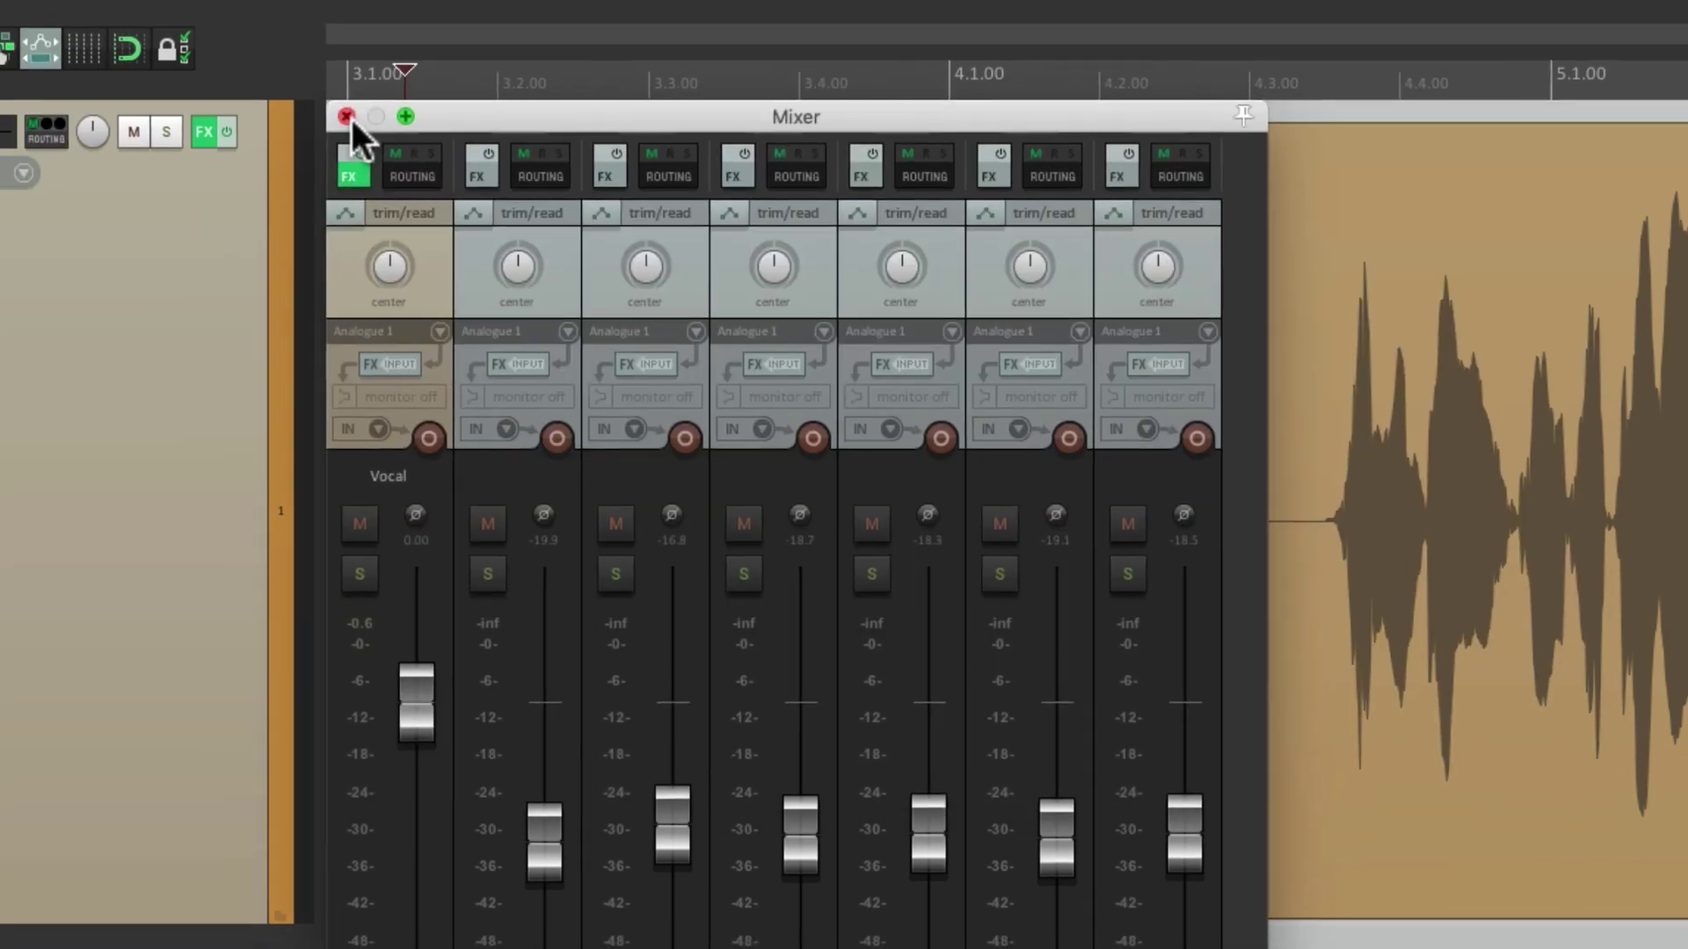
Step: Set the Vocal track's channel count to 2 in its routing settings
click(454, 125)
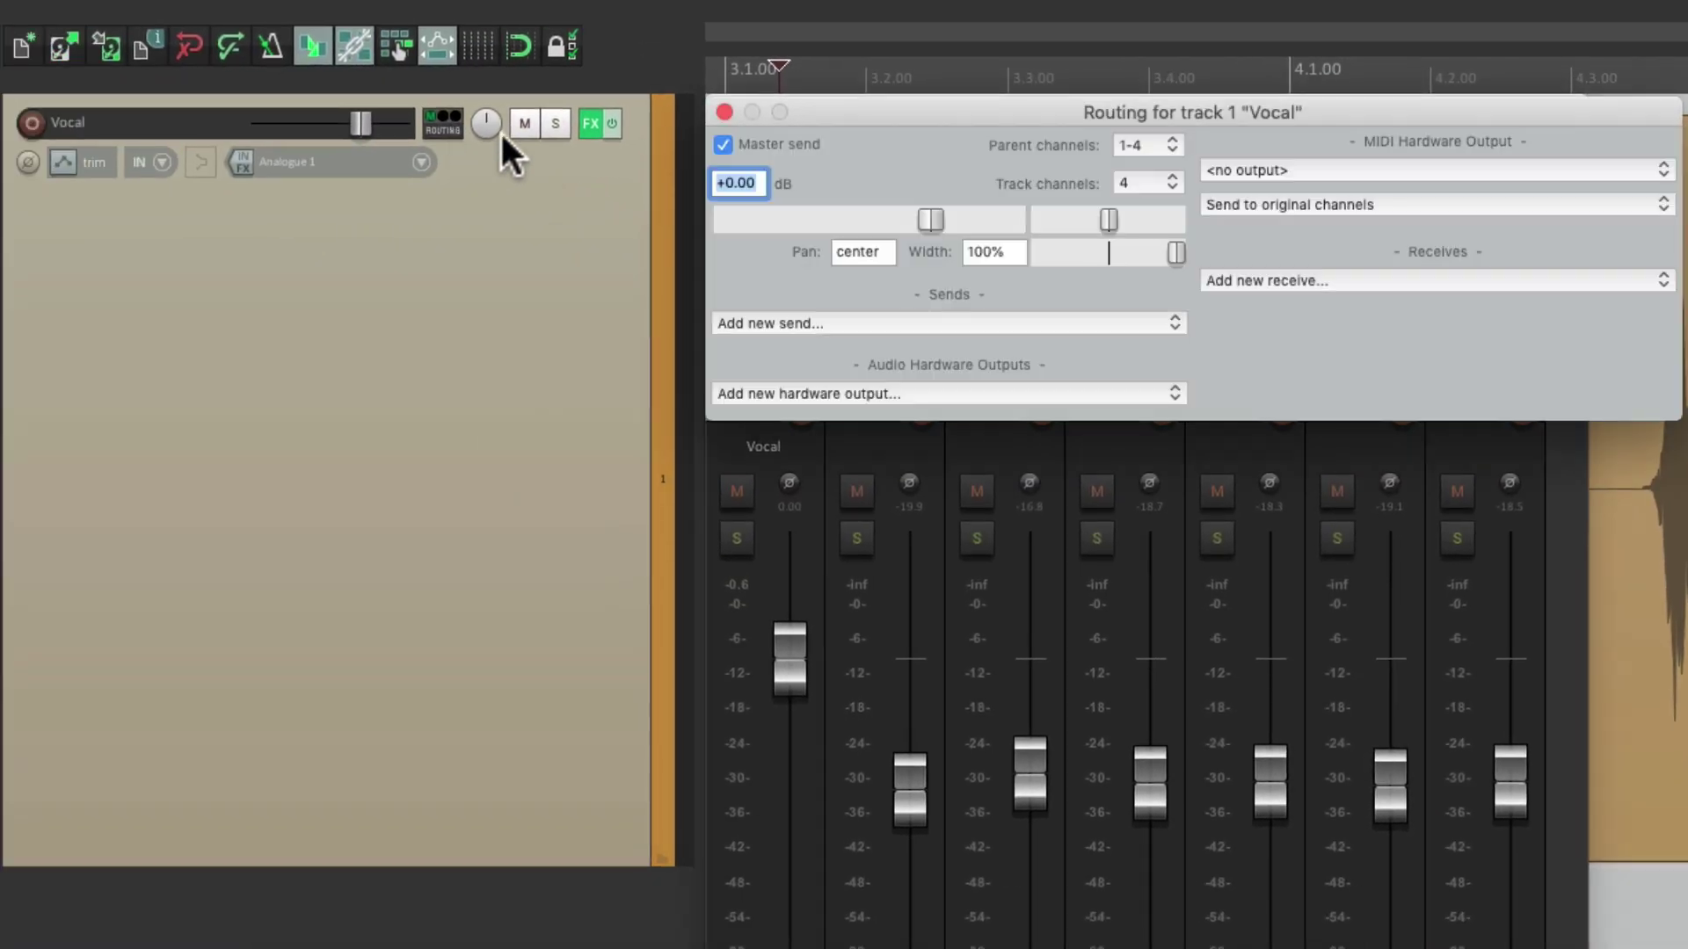
click(1153, 182)
click(1152, 157)
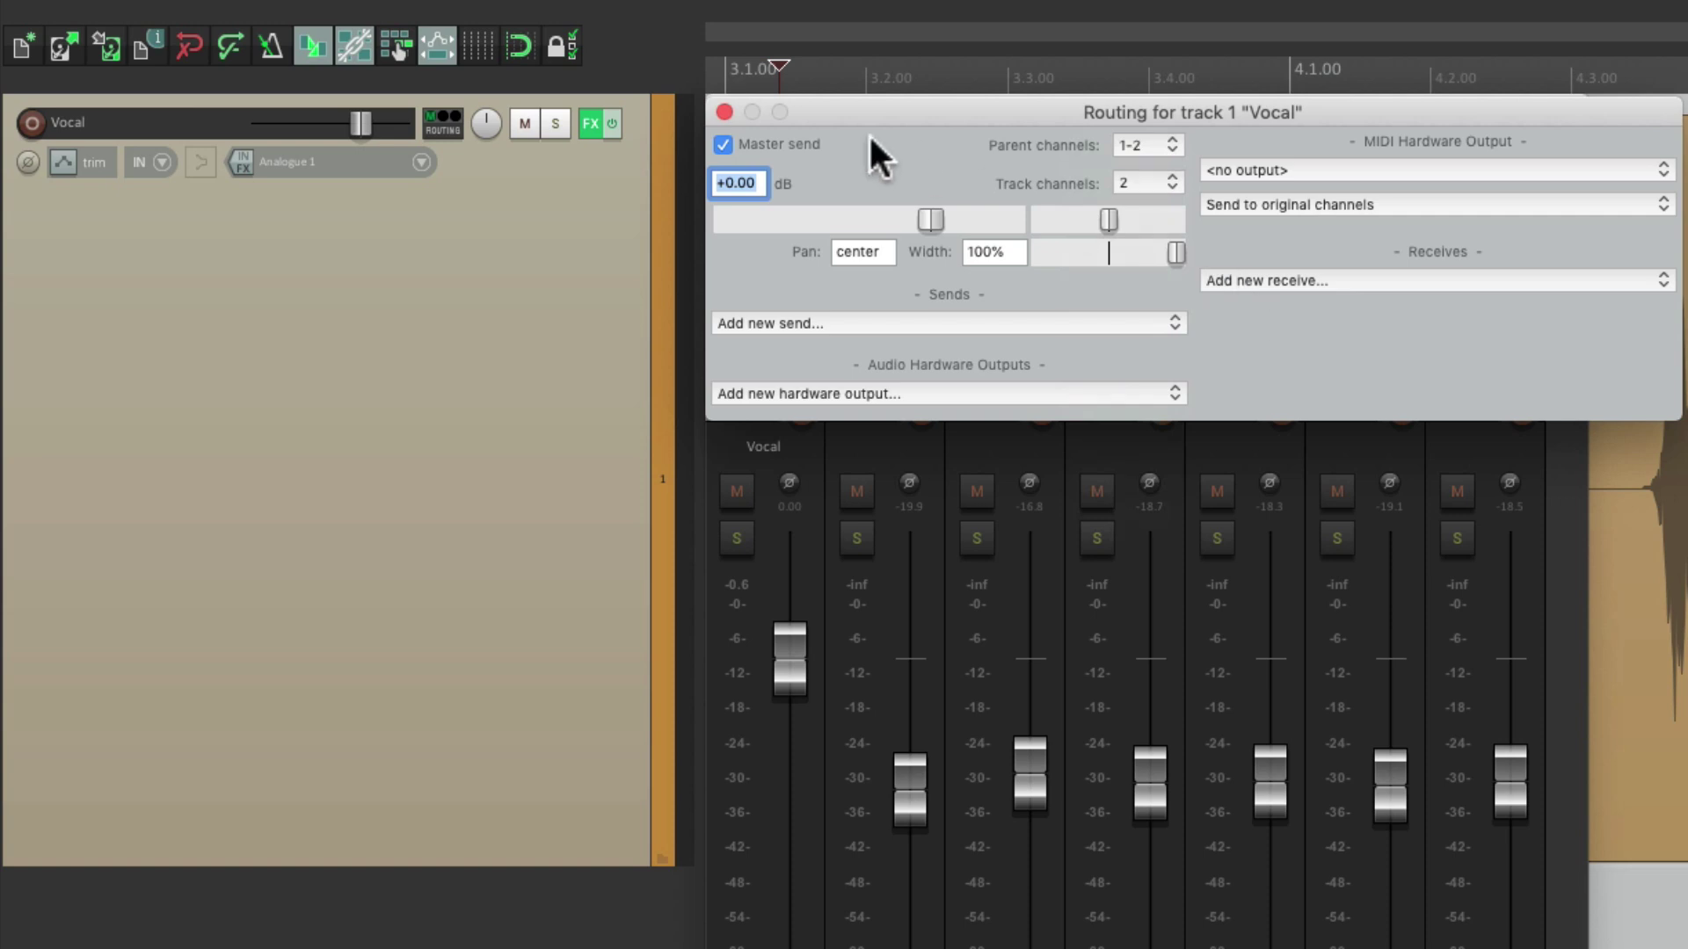
click(724, 112)
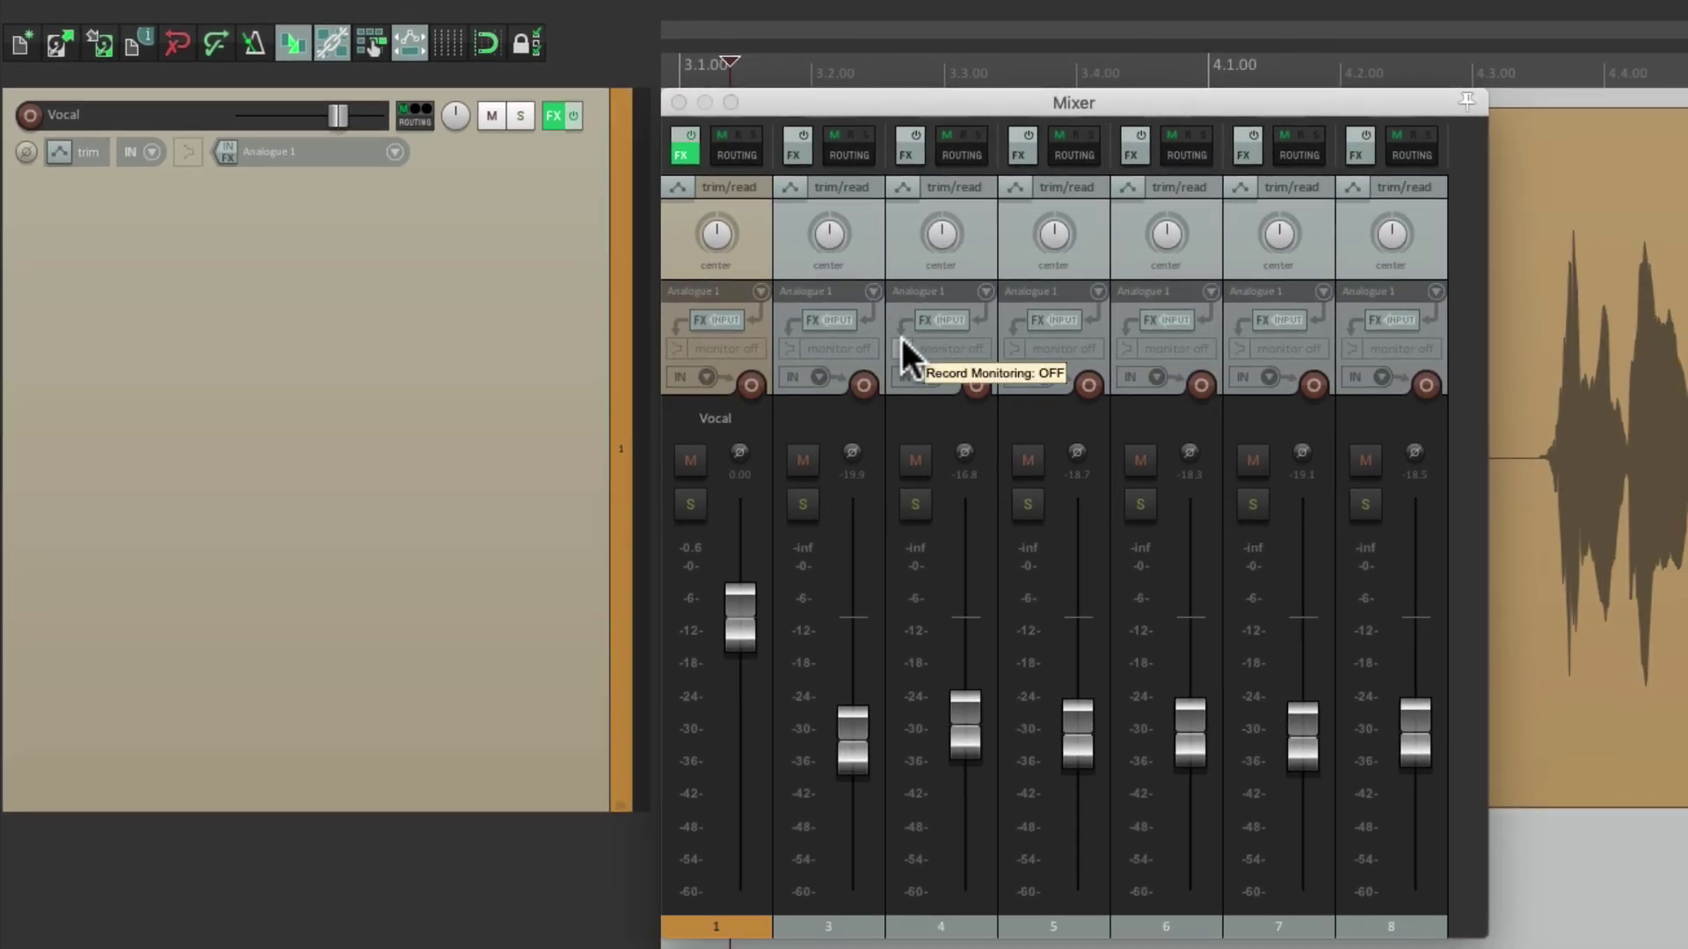
Step: Load 'Chain: Gain Reduction Meter' from the FX Chains browser into the Vocal FX chain
click(686, 151)
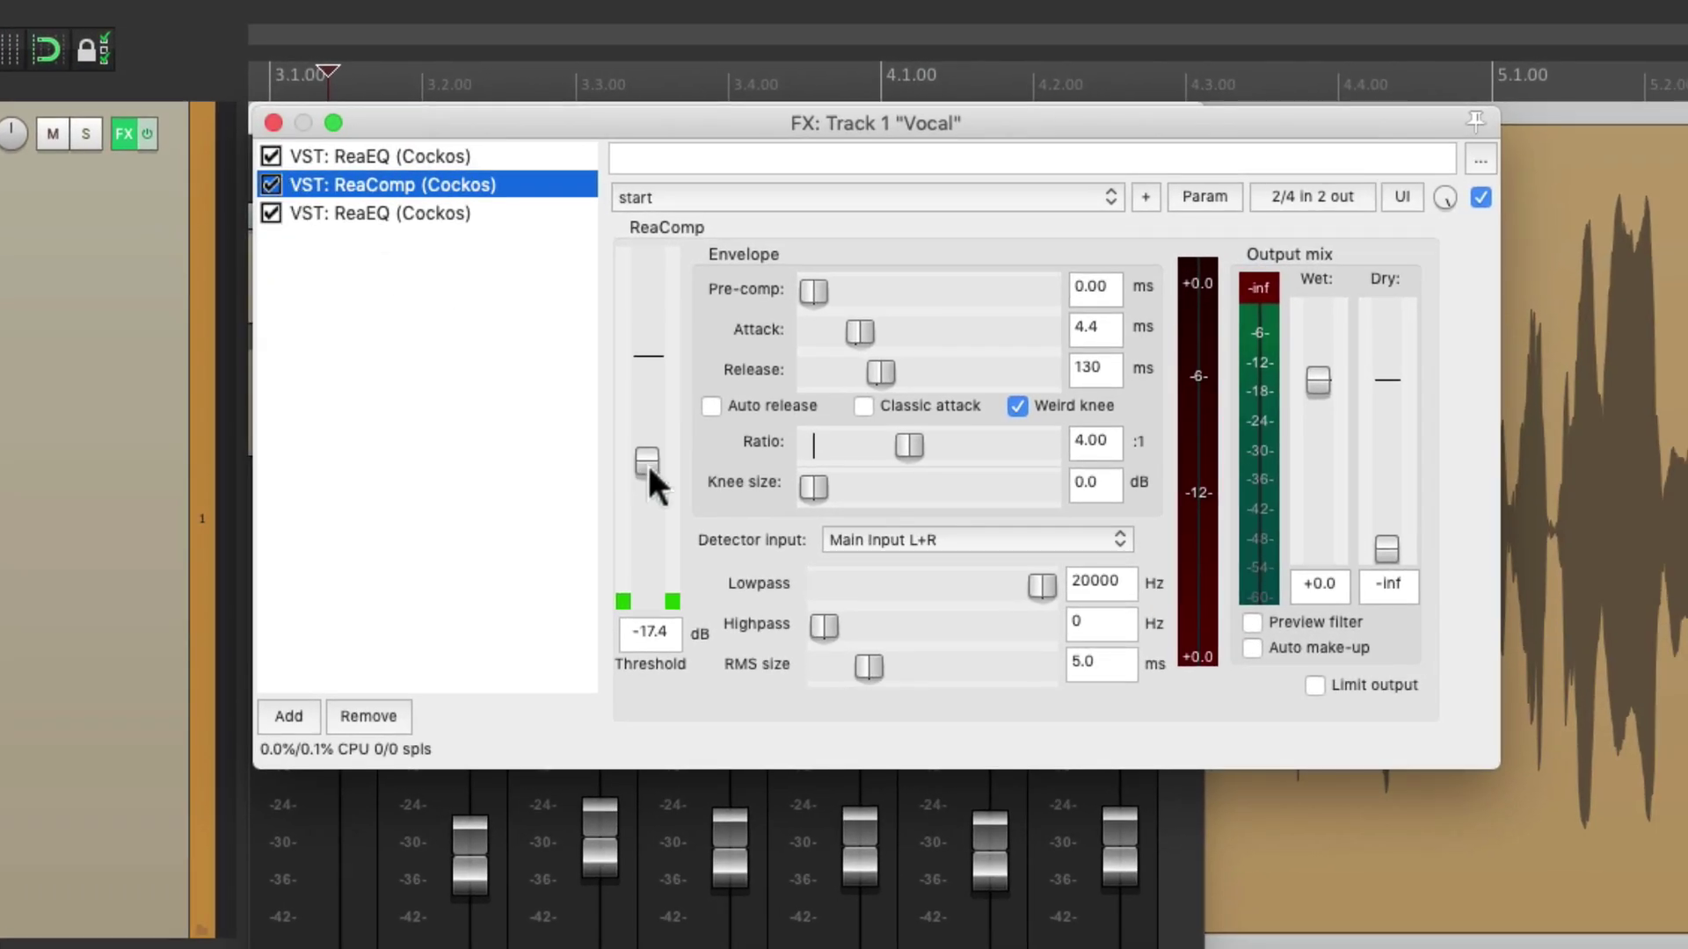
mouse_move(646, 461)
mouse_down()
mouse_move(647, 420)
mouse_move(649, 464)
mouse_up()
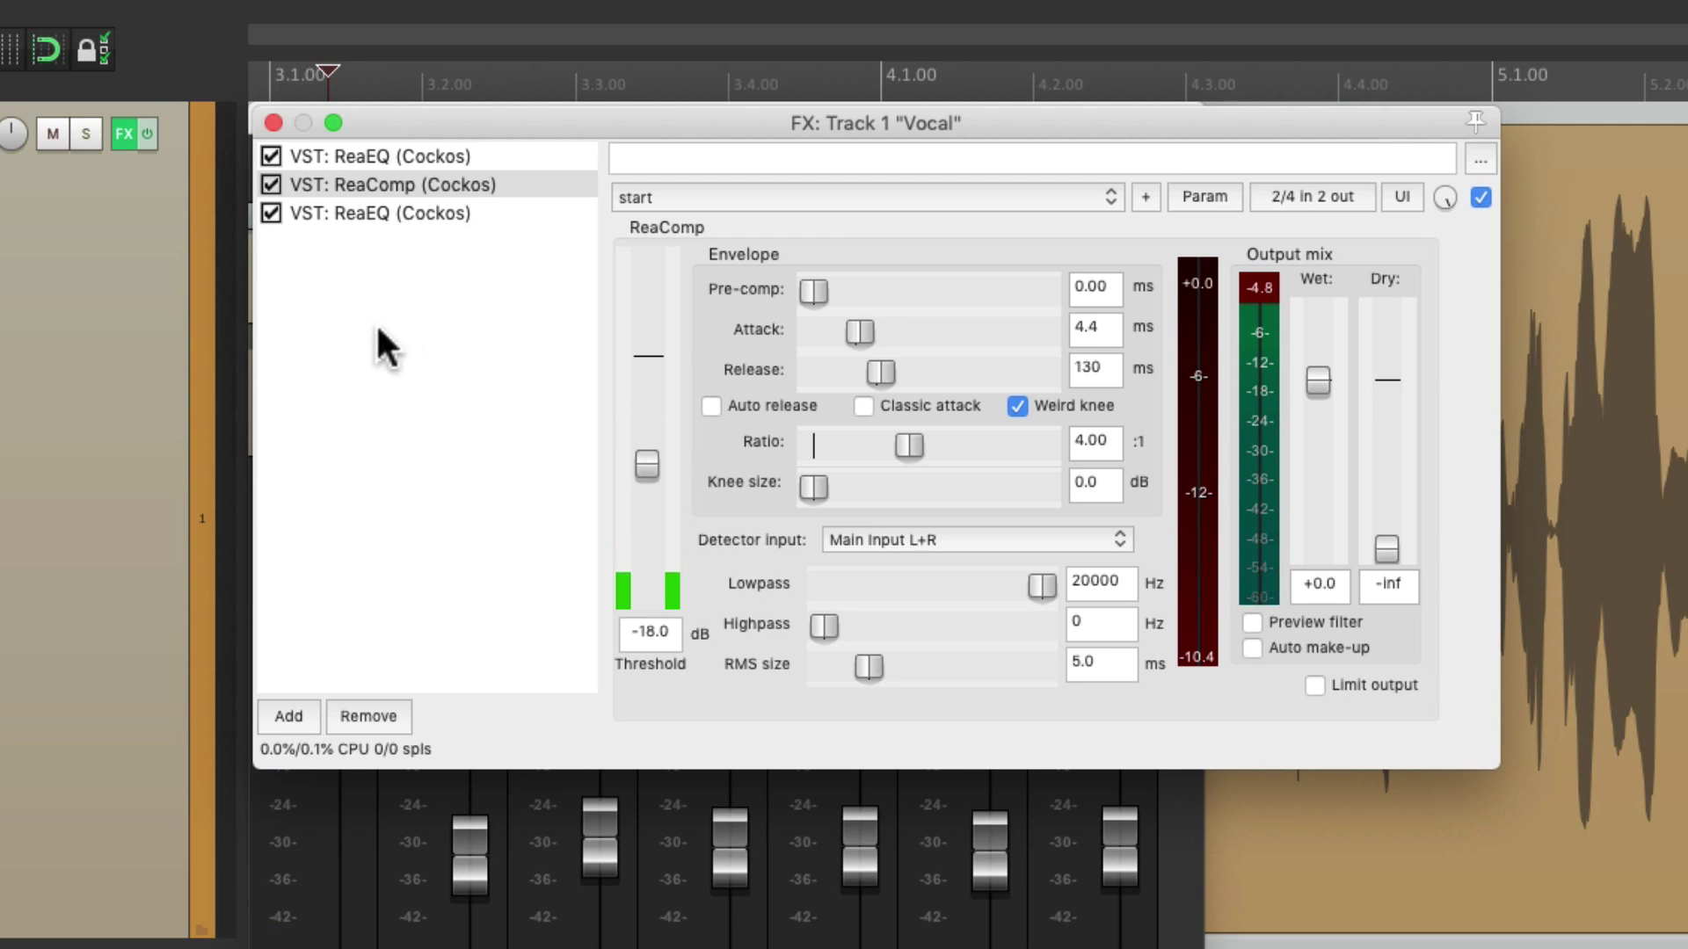
double_click(426, 331)
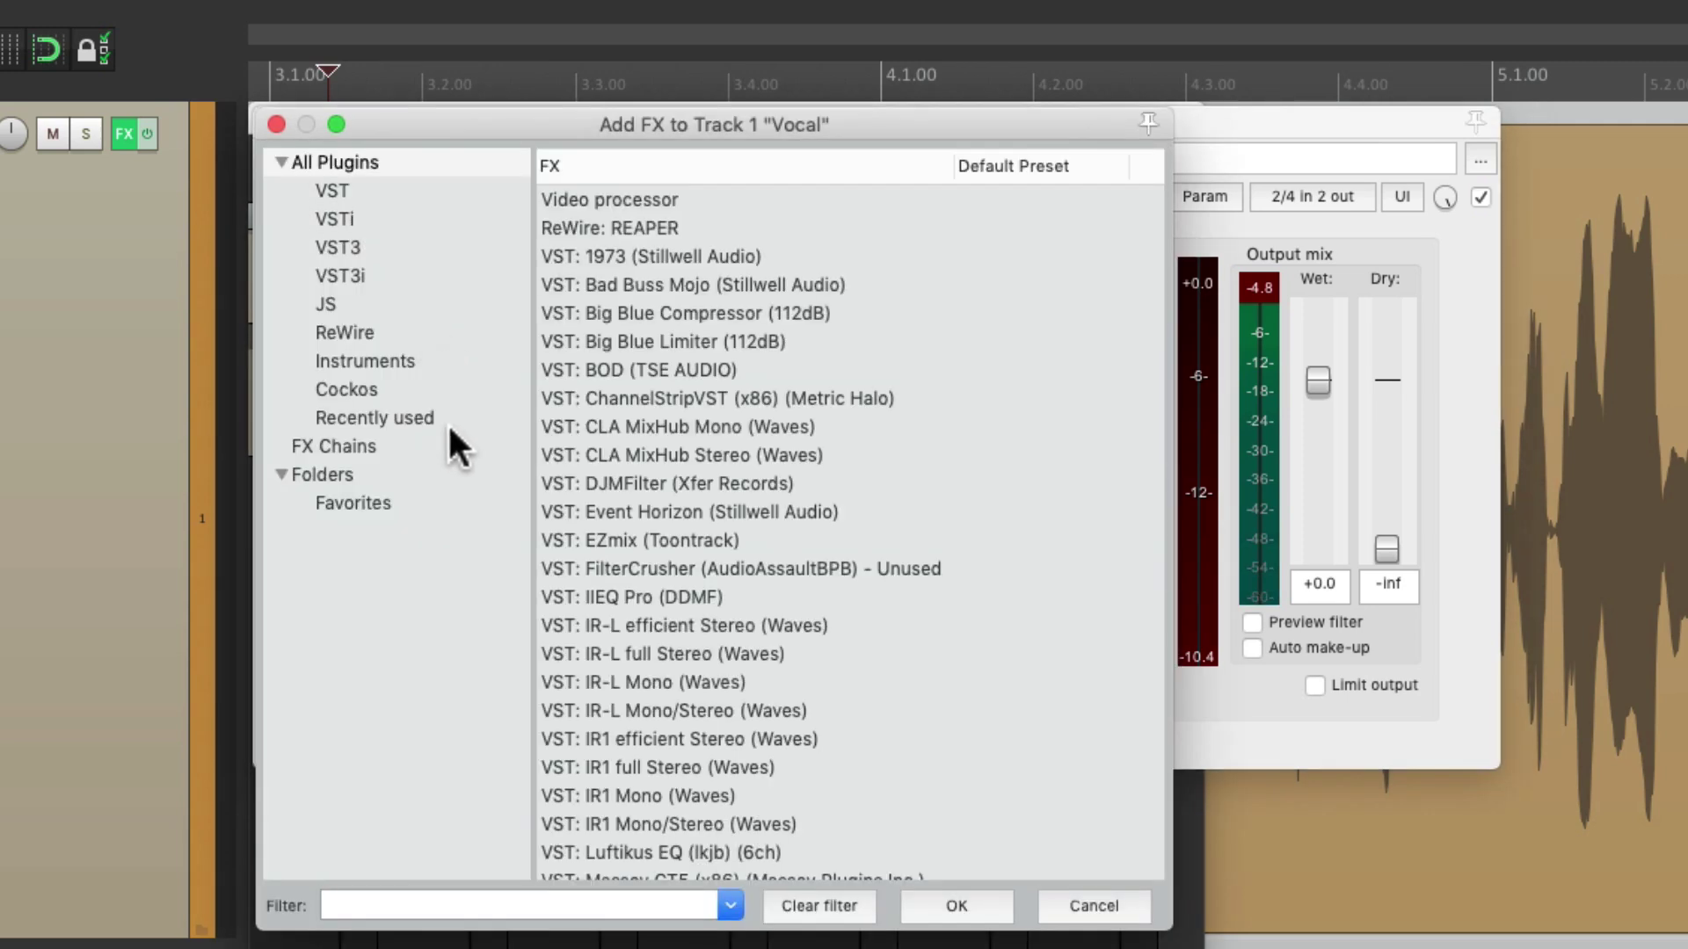
click(378, 447)
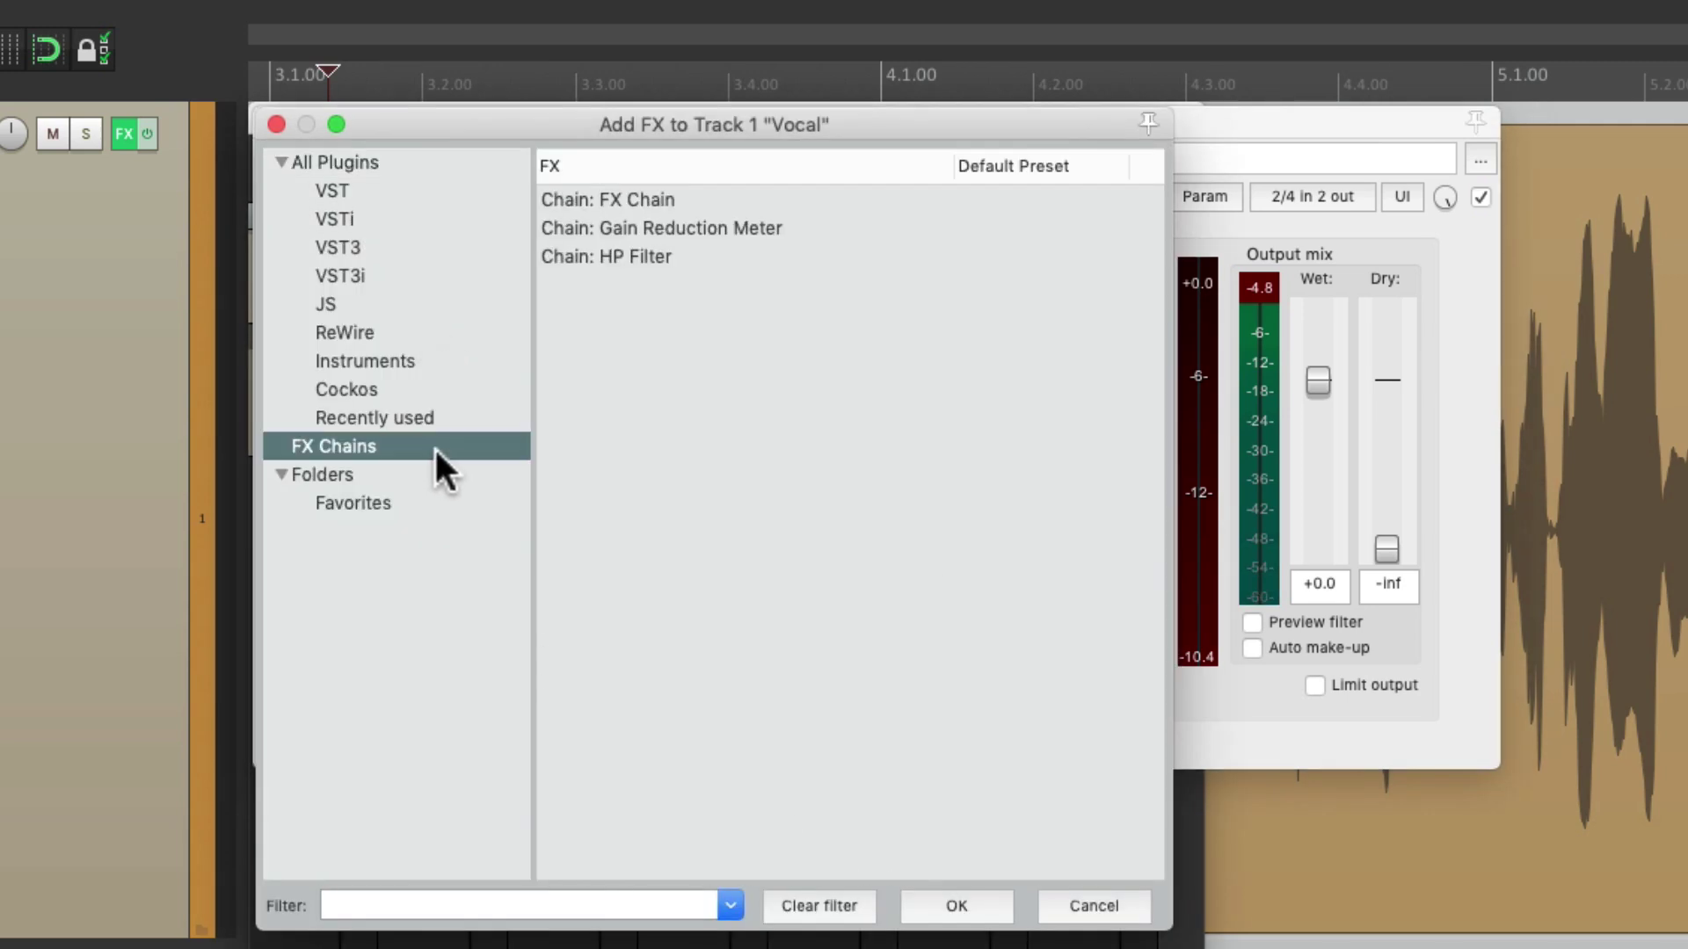
click(793, 228)
double_click(833, 230)
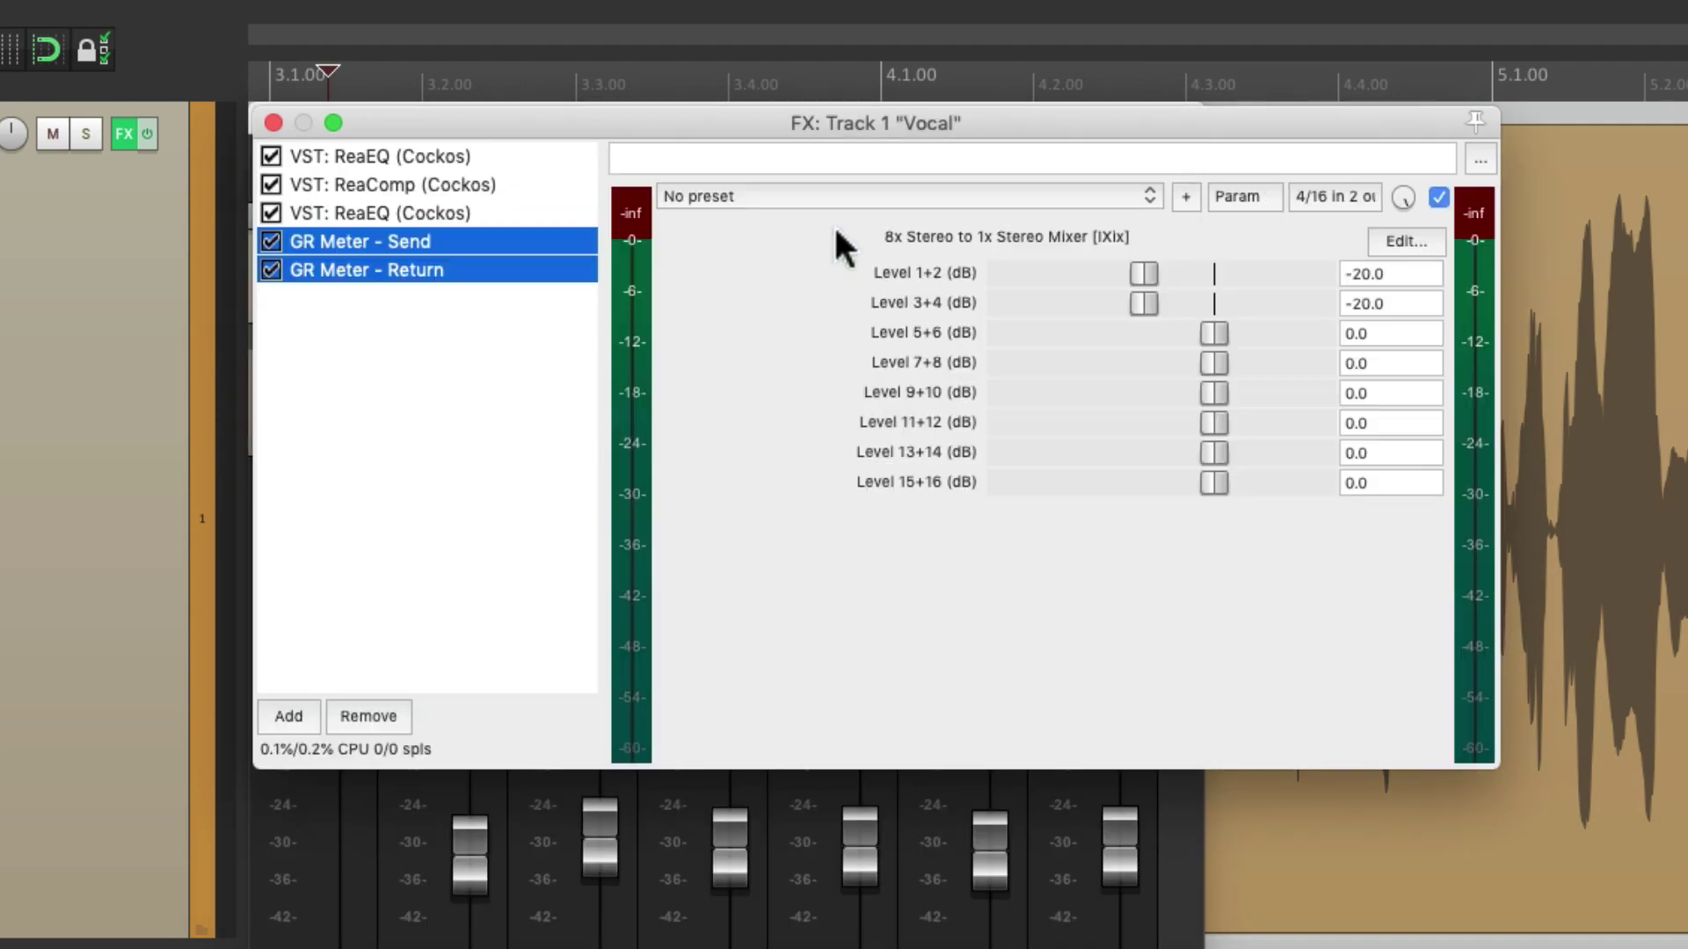
click(450, 234)
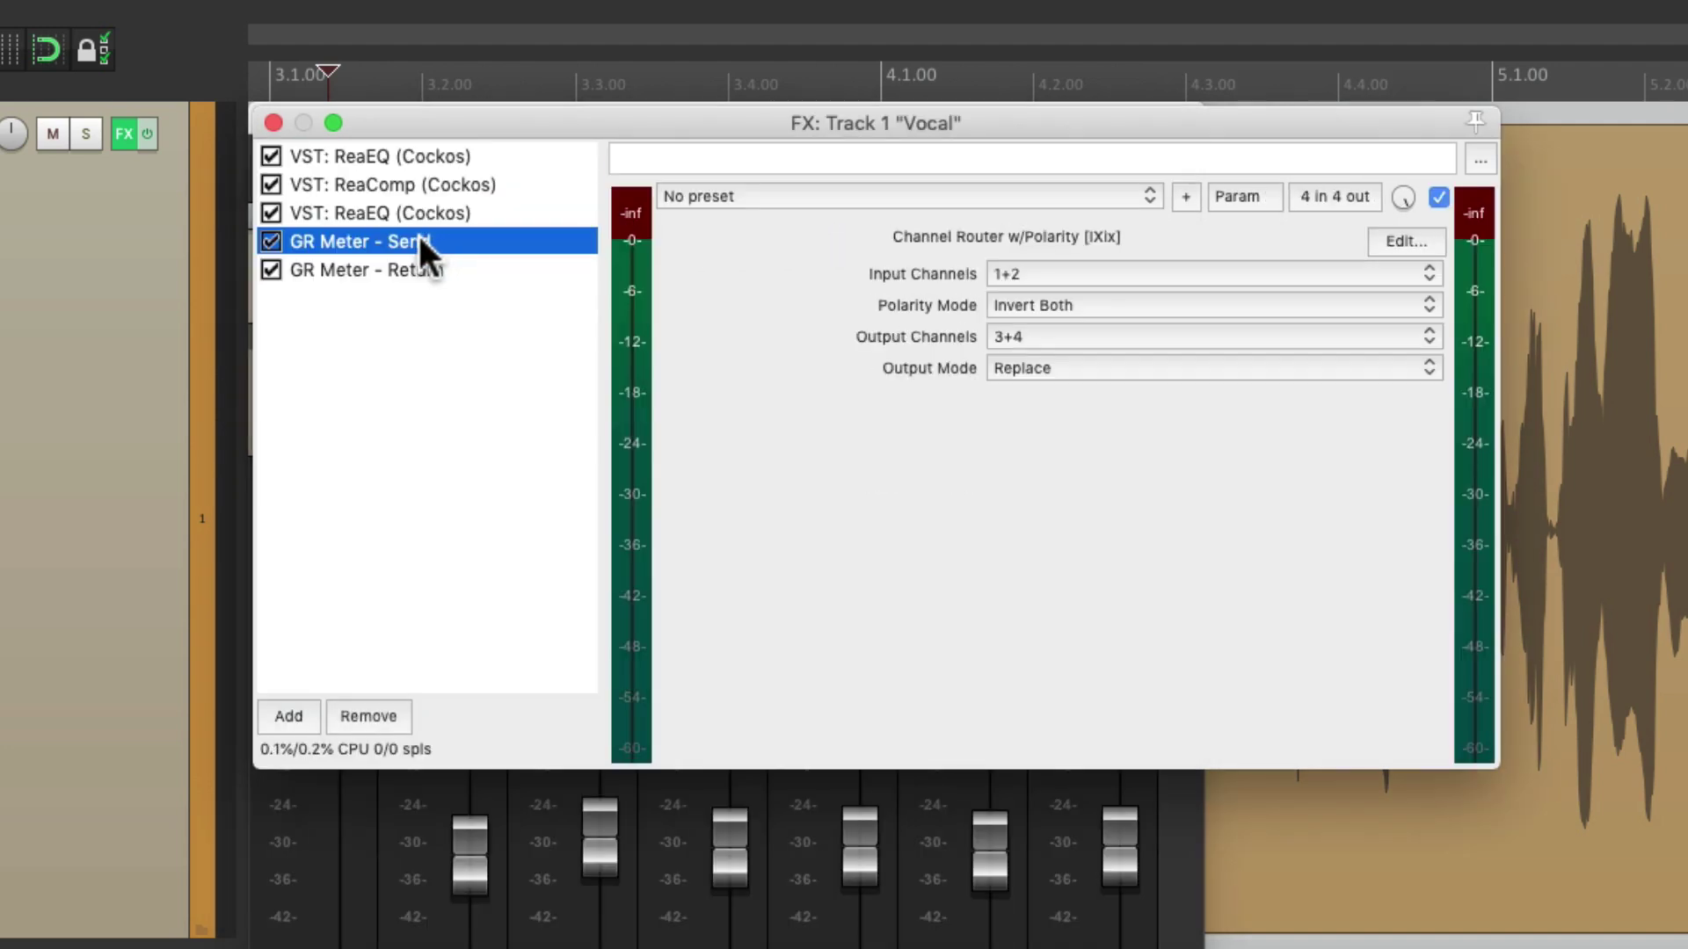
Step: Move GR Meter - Send before ReaComp and GR Meter - Return above the final ReaEQ
drag(420, 231, 442, 180)
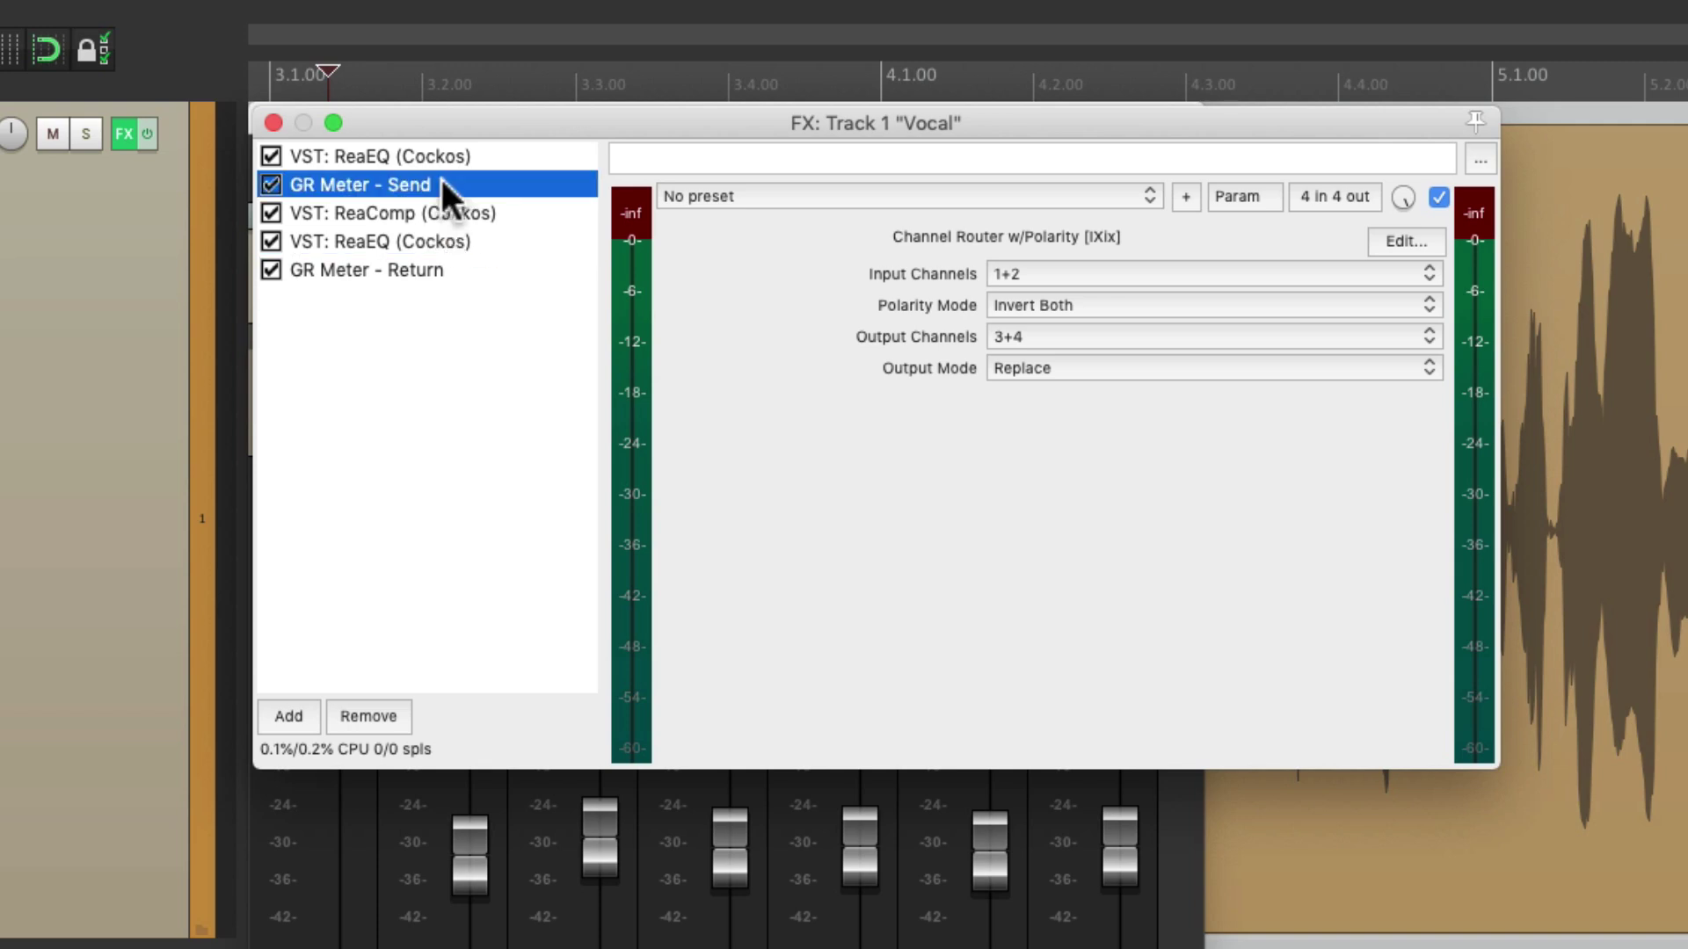
click(376, 271)
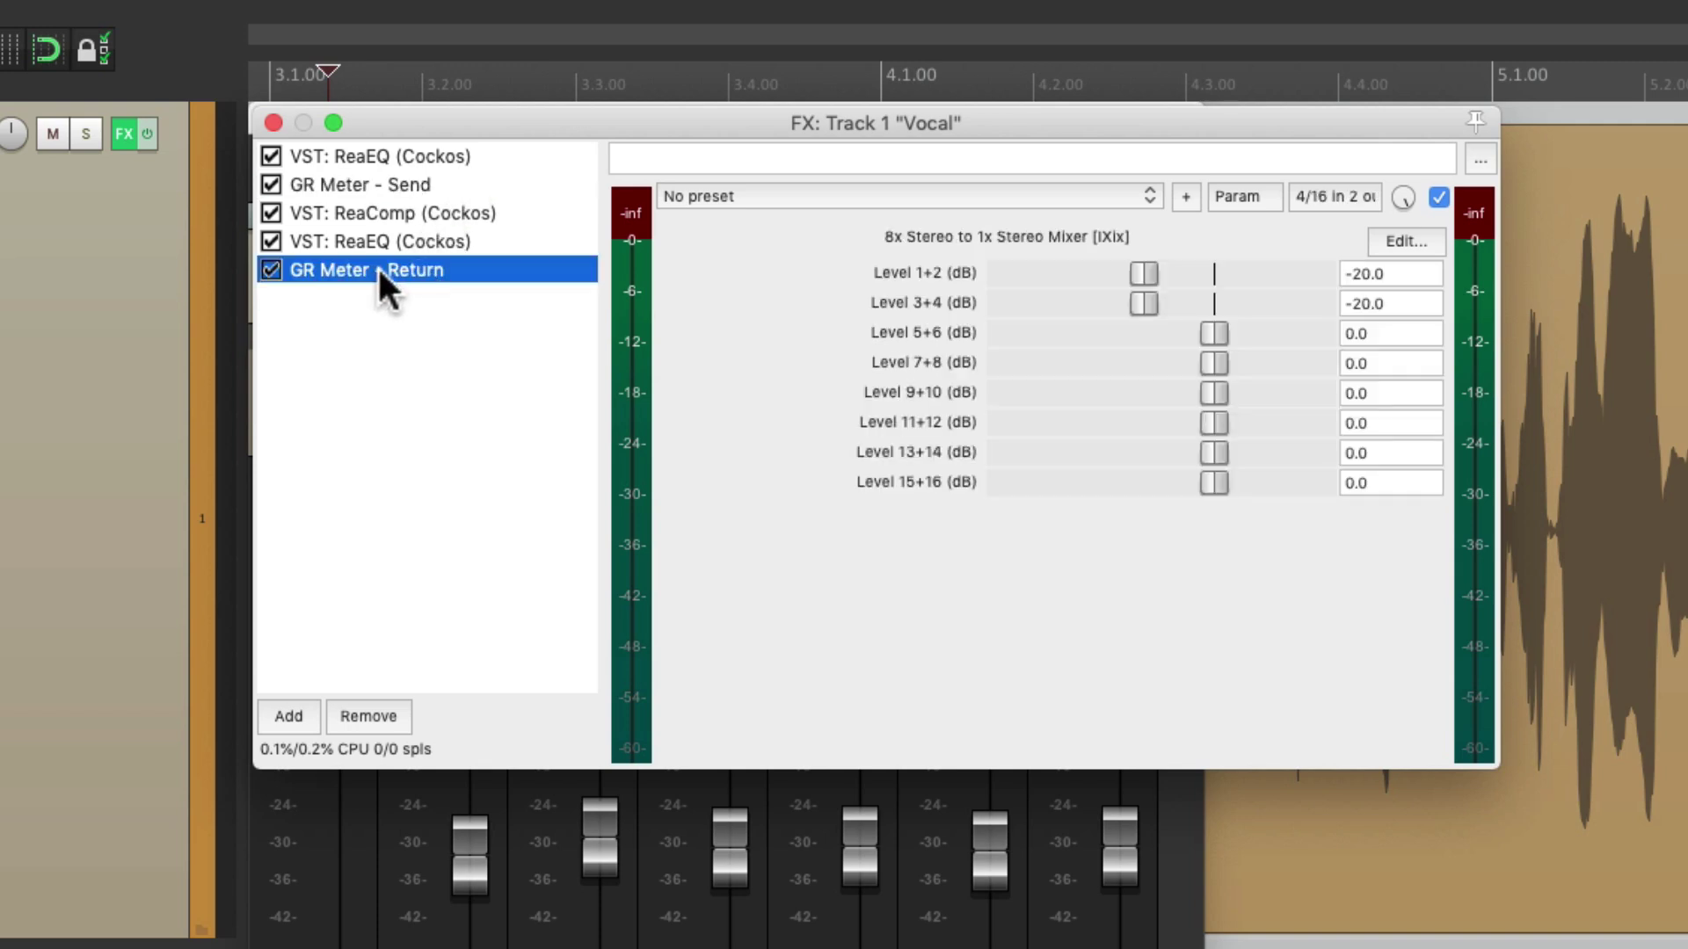
drag(401, 253, 409, 229)
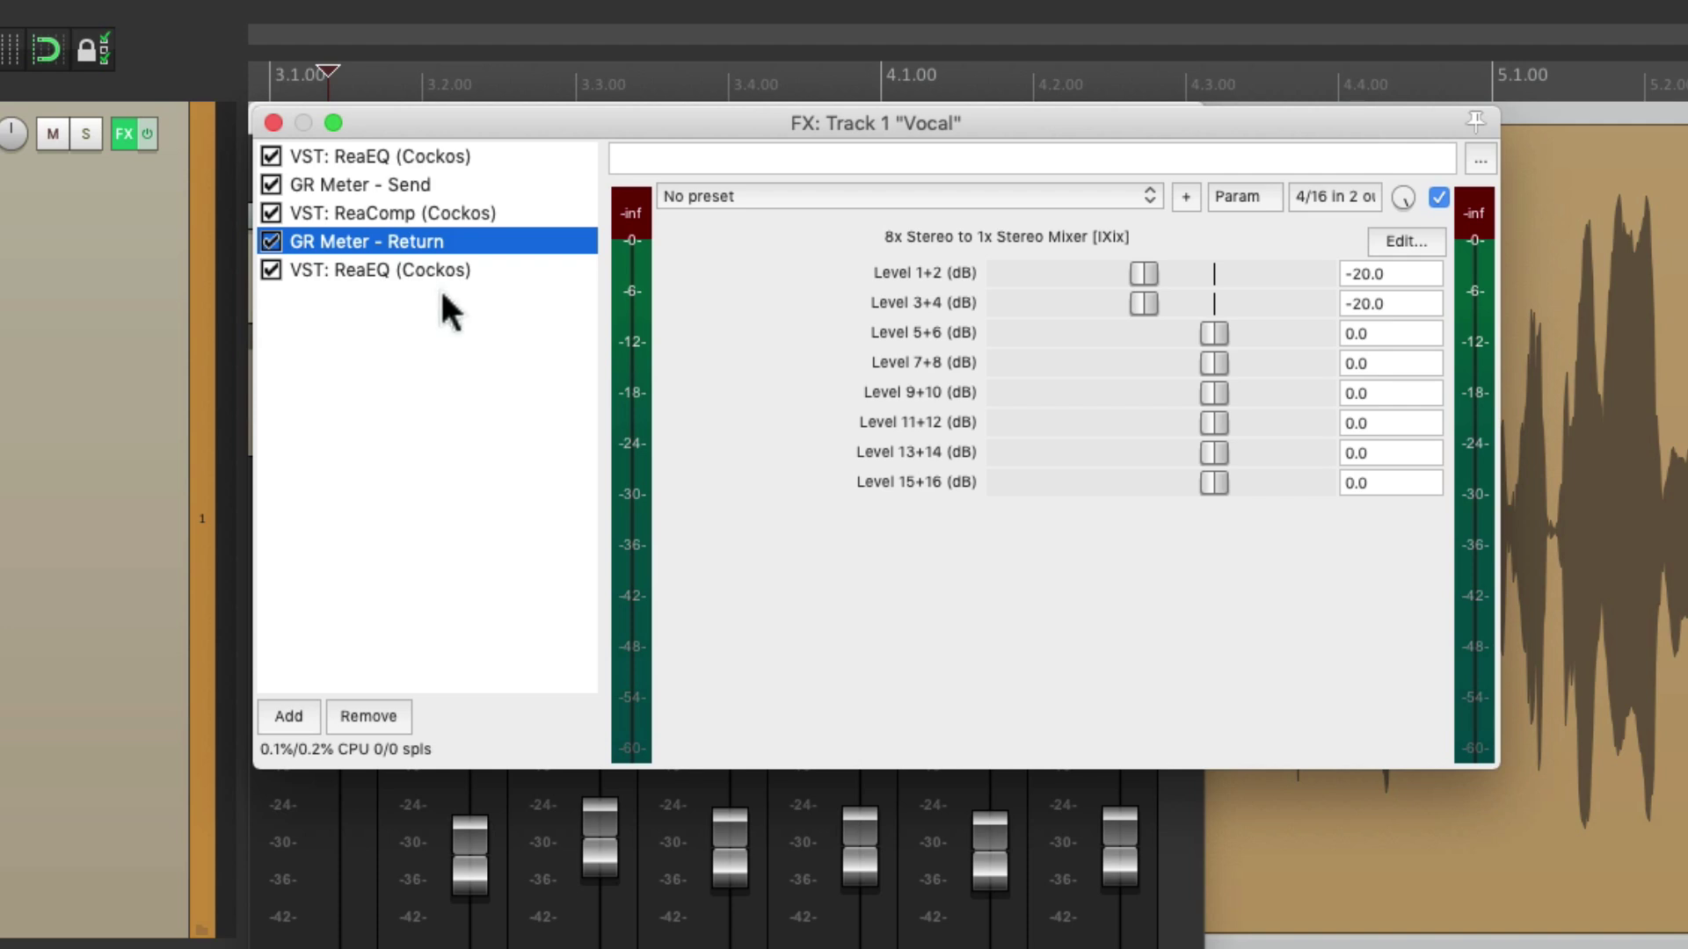
Step: Compare the GR Meter - Send and Return settings, then close the Vocal FX chain
click(489, 187)
click(499, 237)
click(473, 184)
click(477, 234)
click(274, 122)
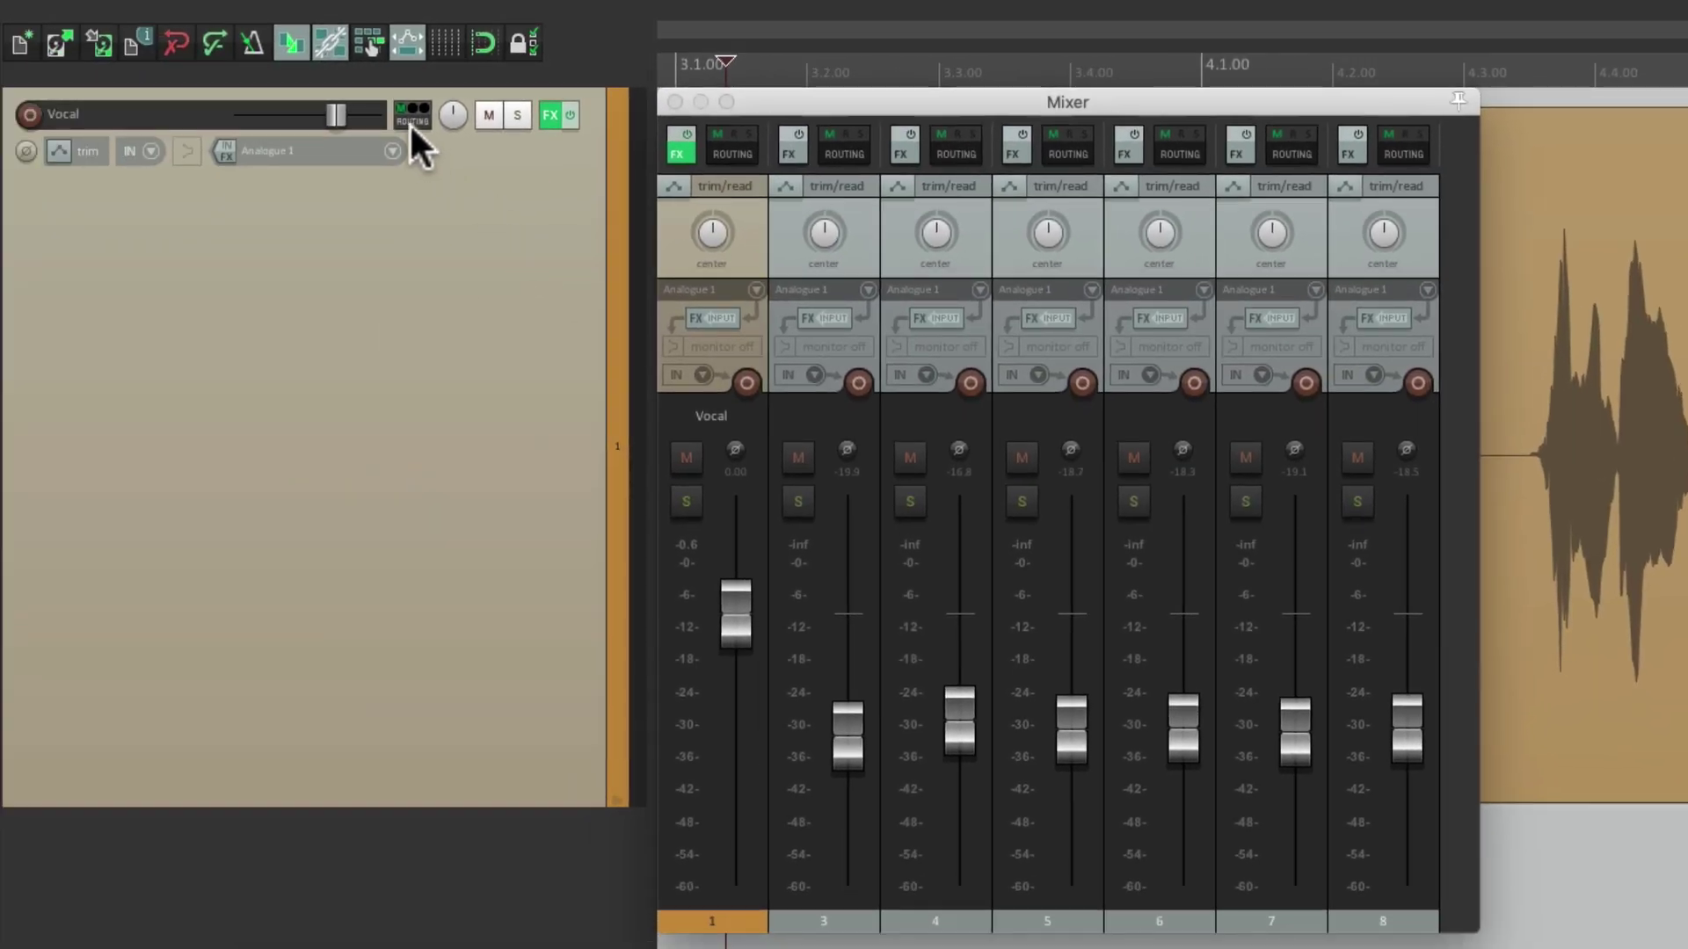
Step: Confirm the Vocal routing uses 4 track channels, then play the Vocal to check its meters
click(410, 121)
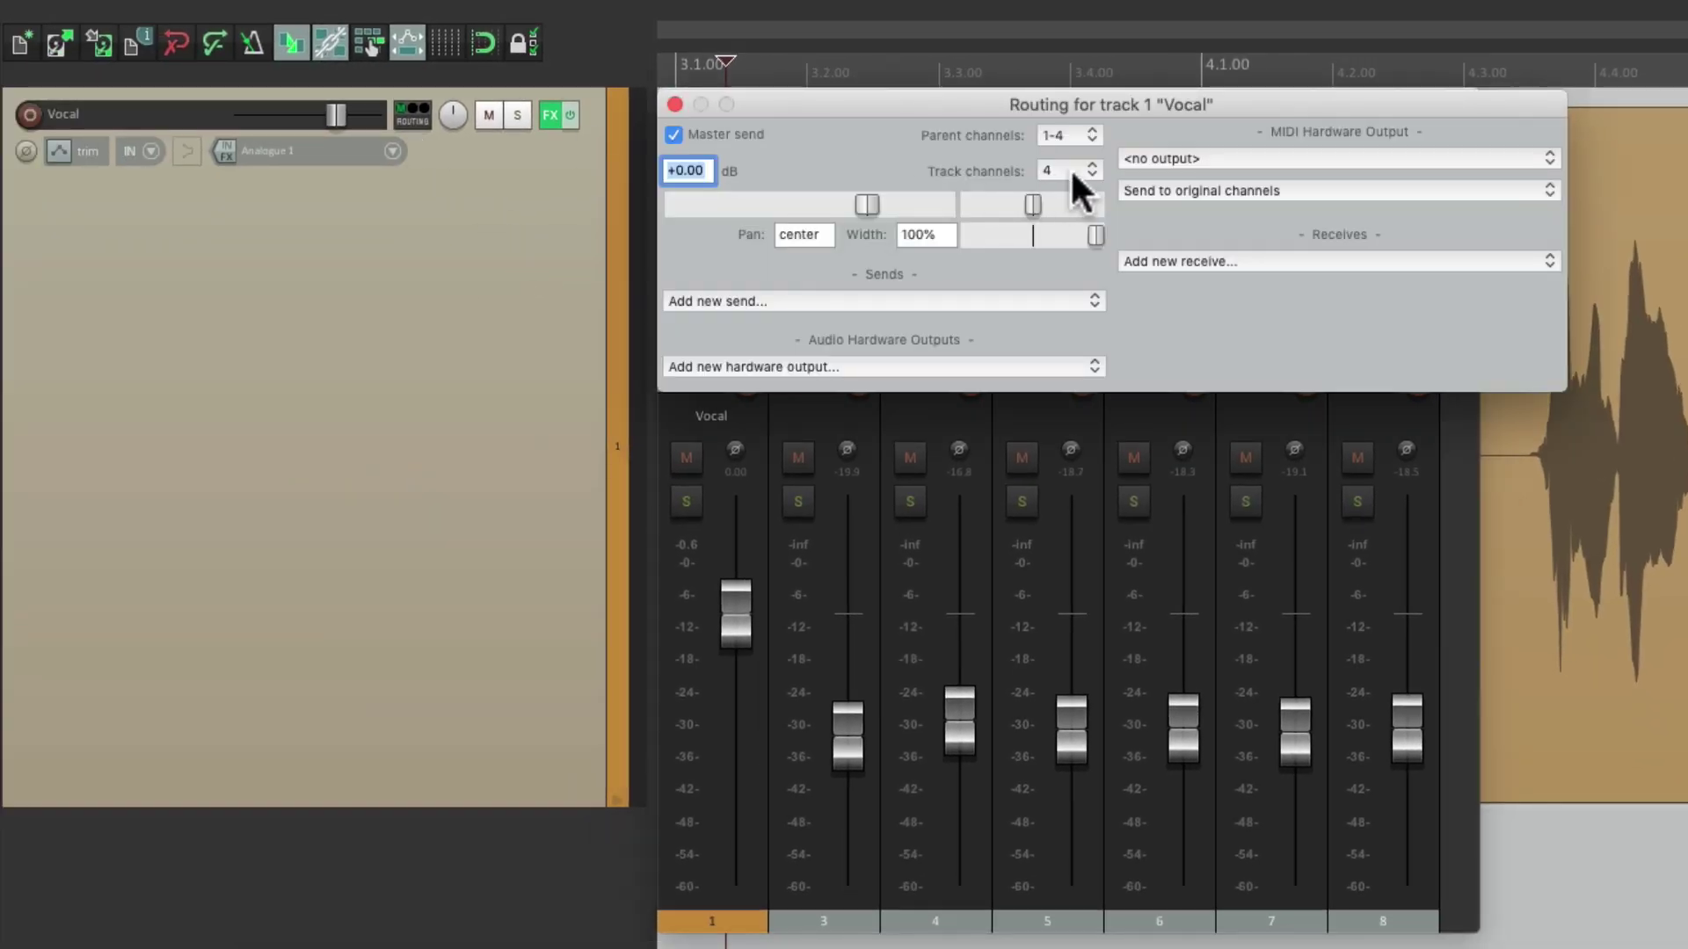
click(674, 105)
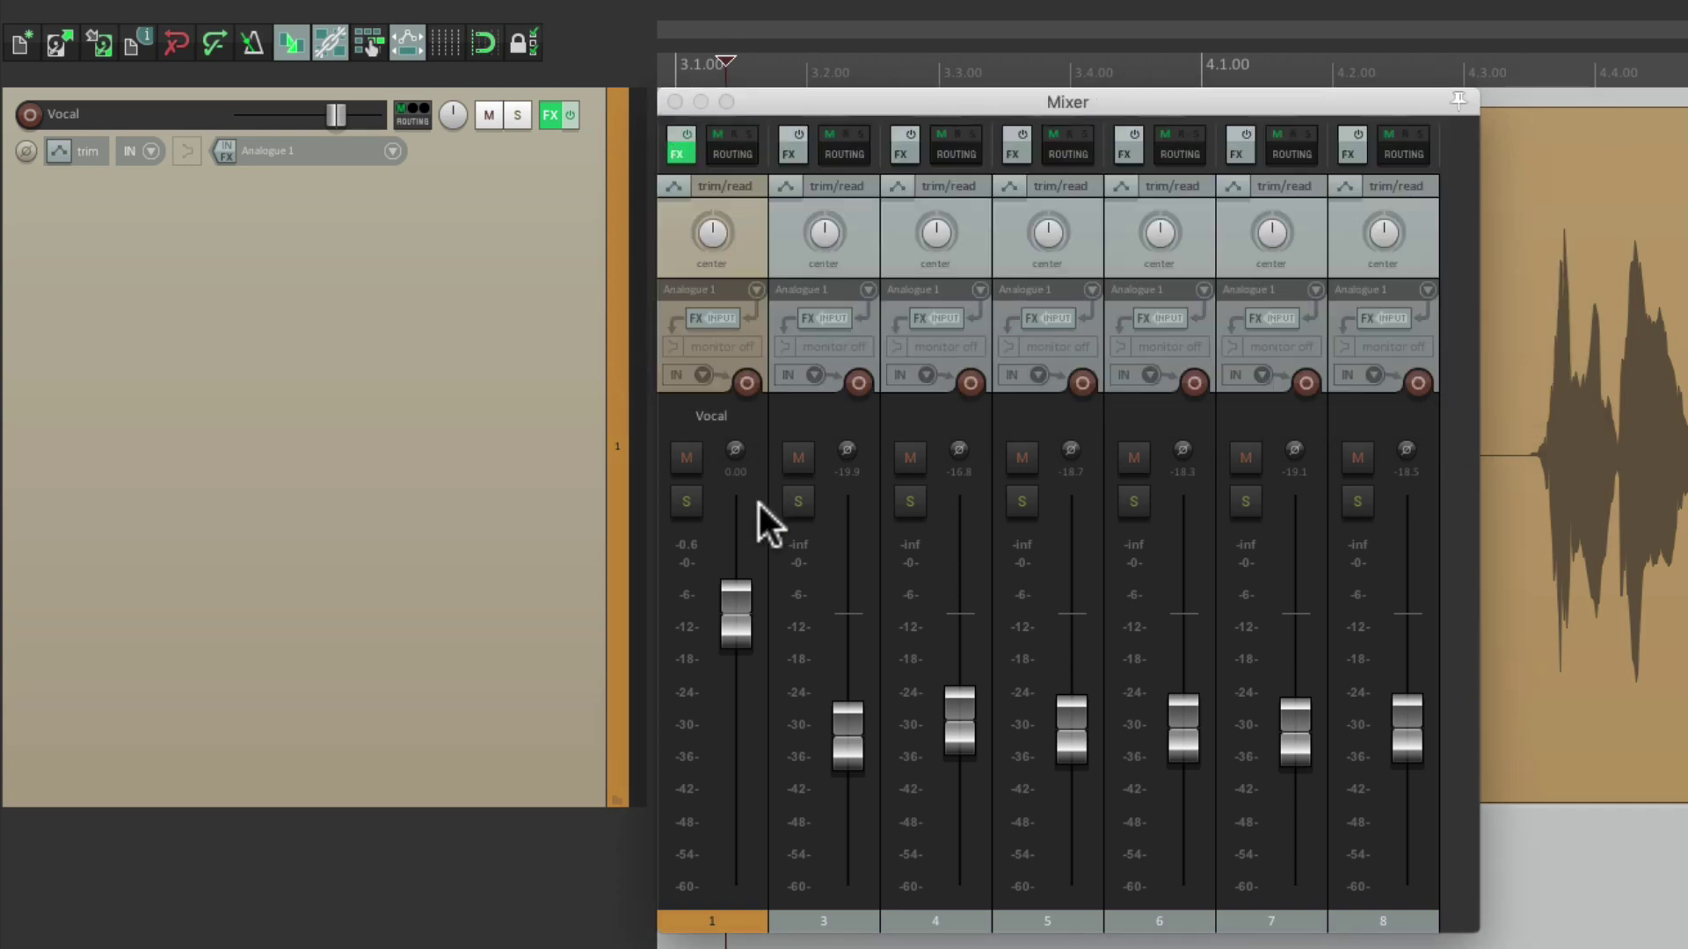
key(space)
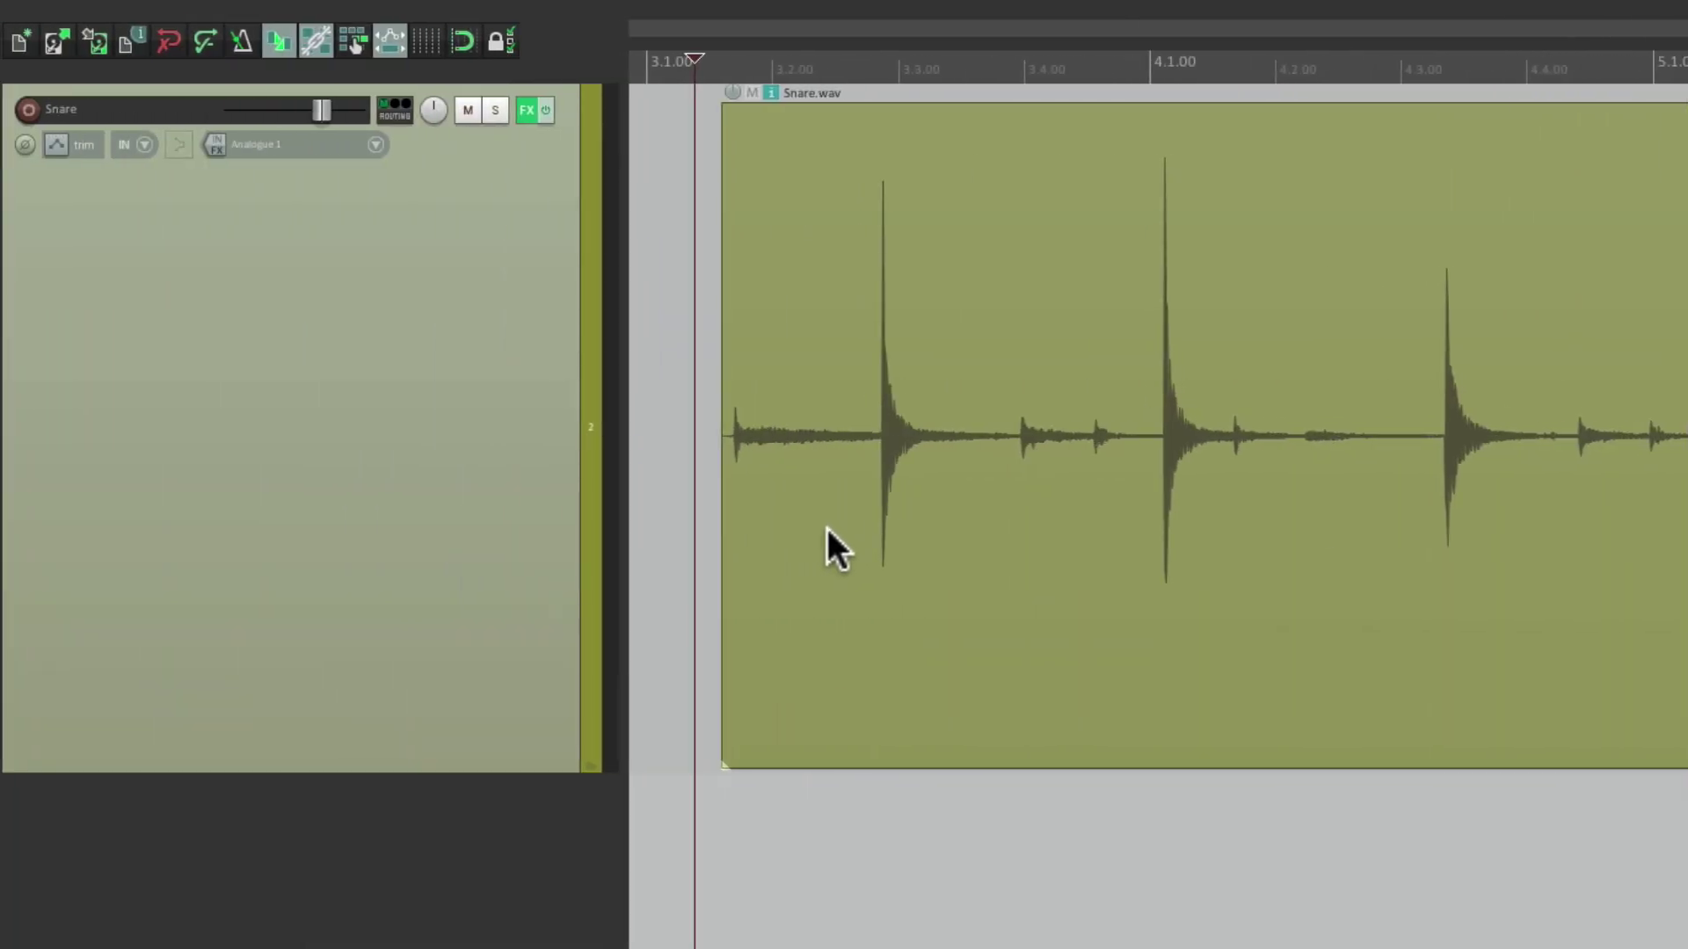
Step: Audition the Snare track and open its FX chain to review ReaEQ and ReaComp
key(space)
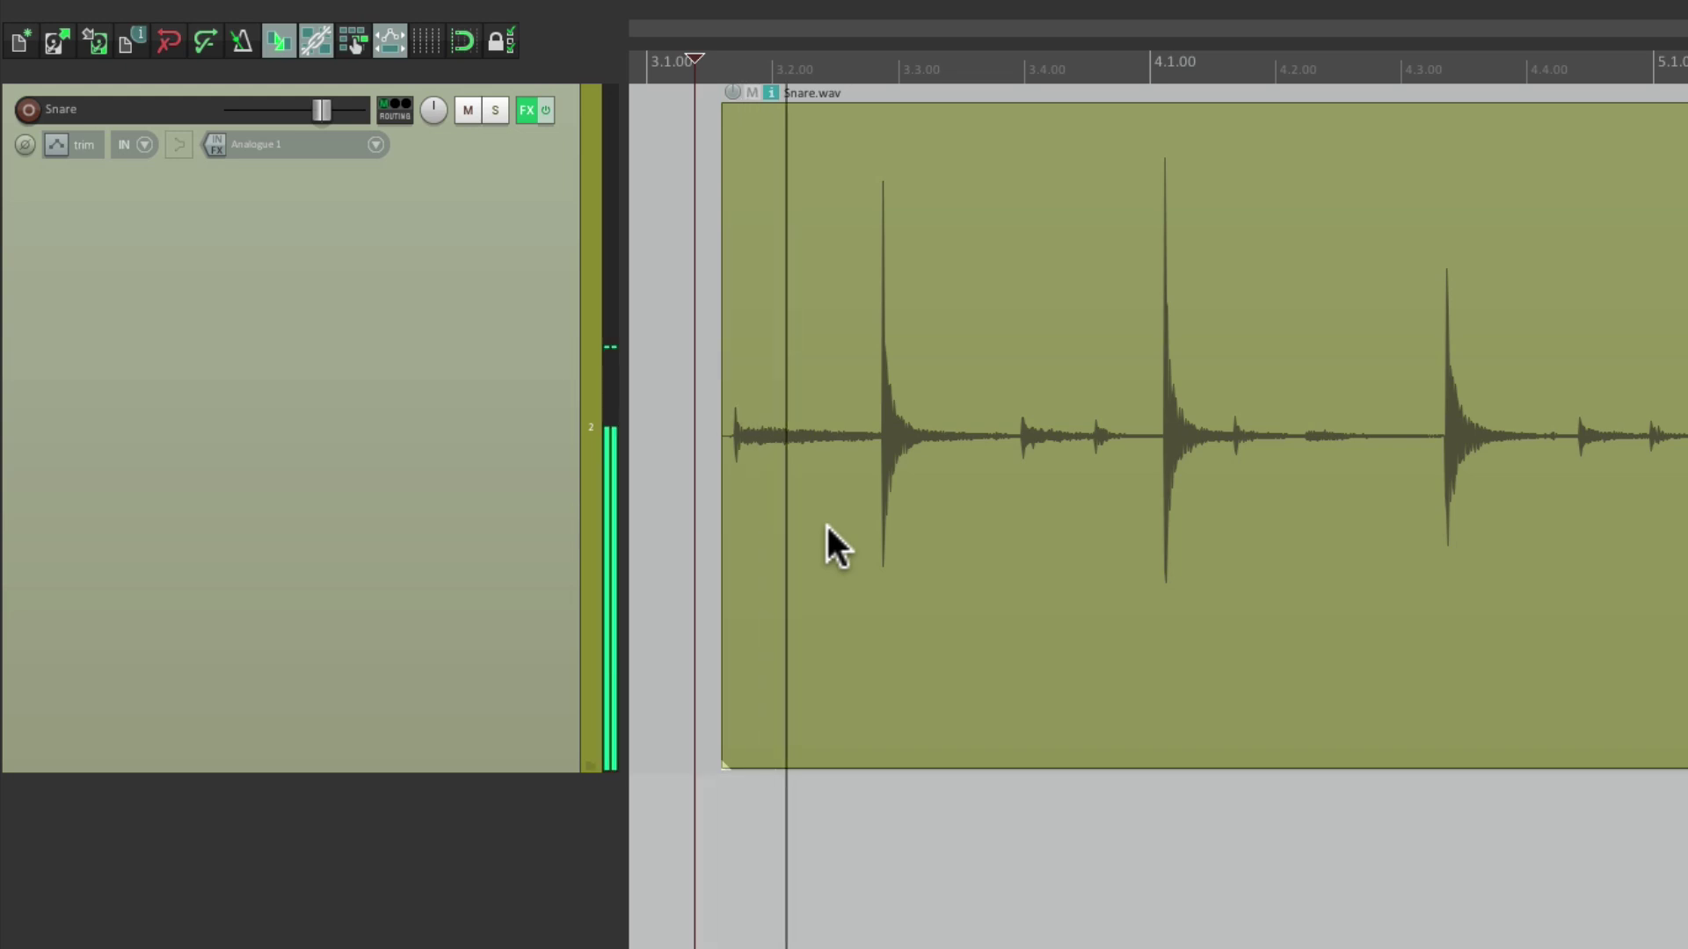
key(space)
click(535, 110)
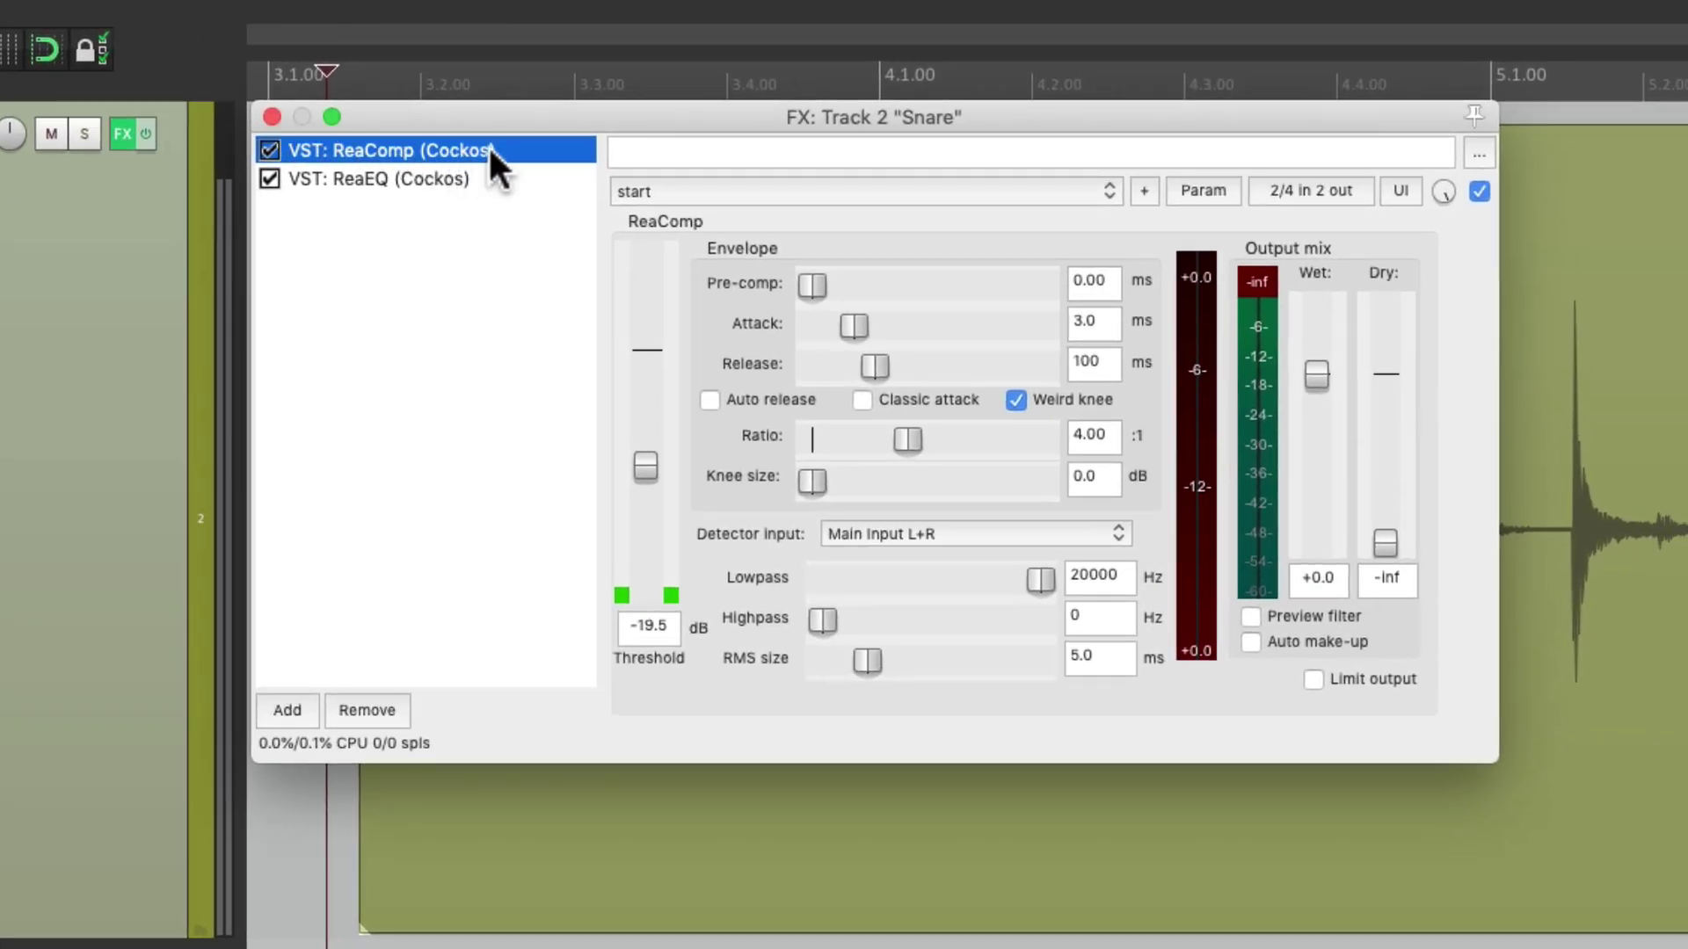
click(532, 179)
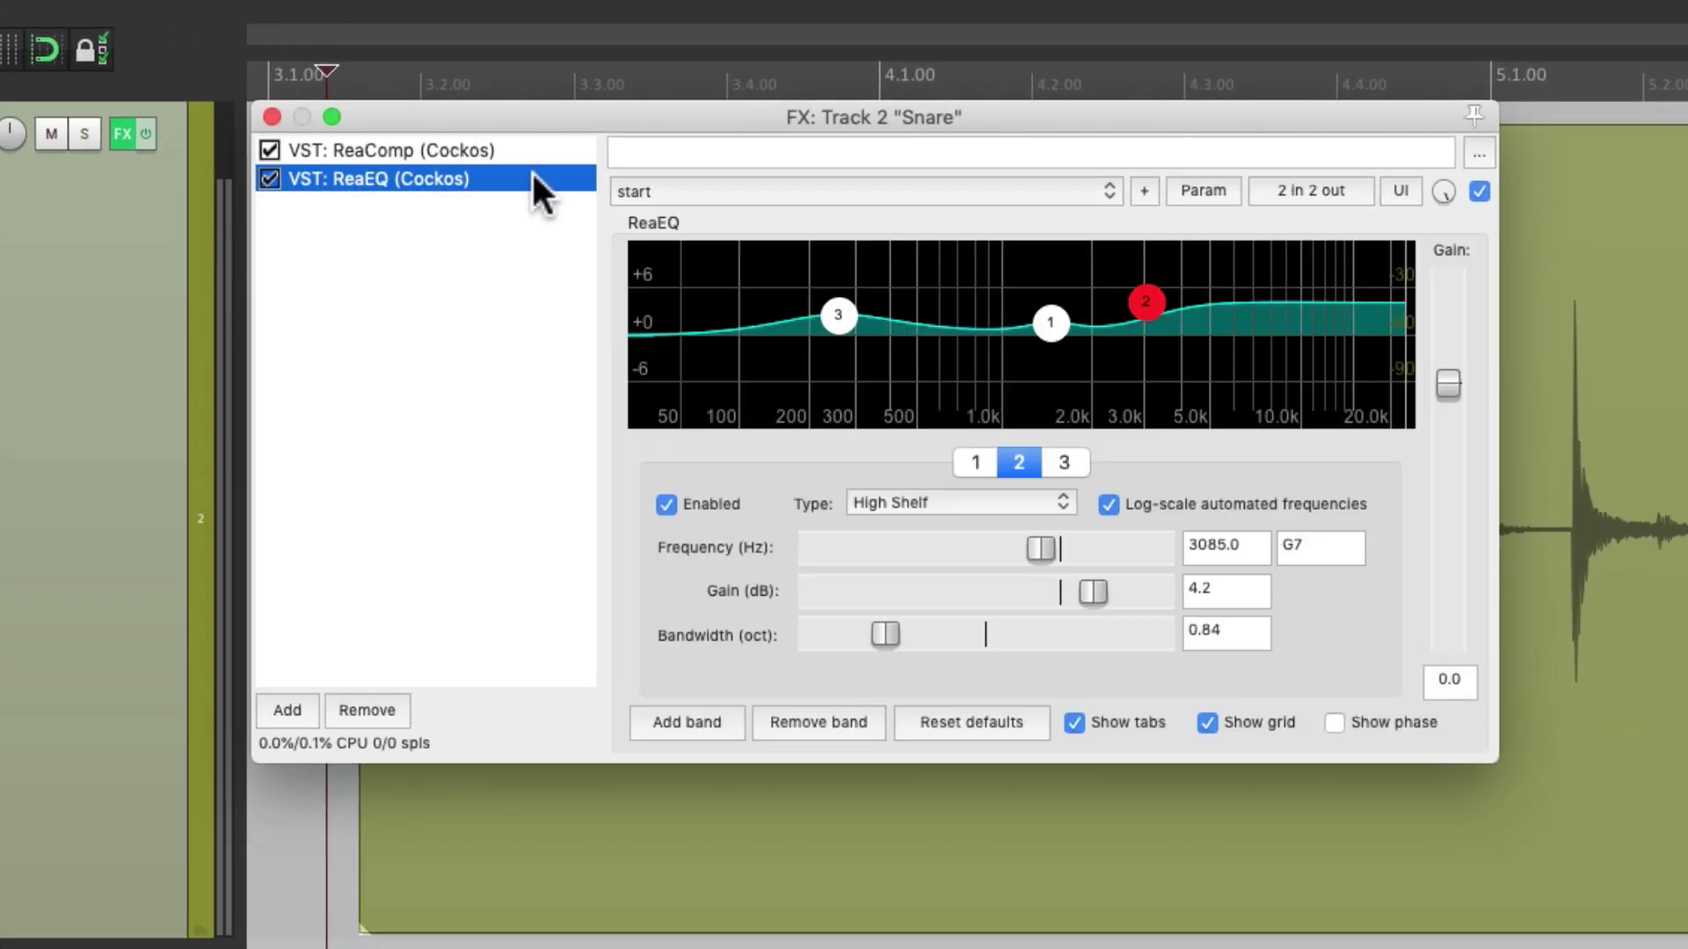
click(525, 151)
Step: Lower the Snare ReaComp threshold from -19.5 to -20.2 dB during playback
key(space)
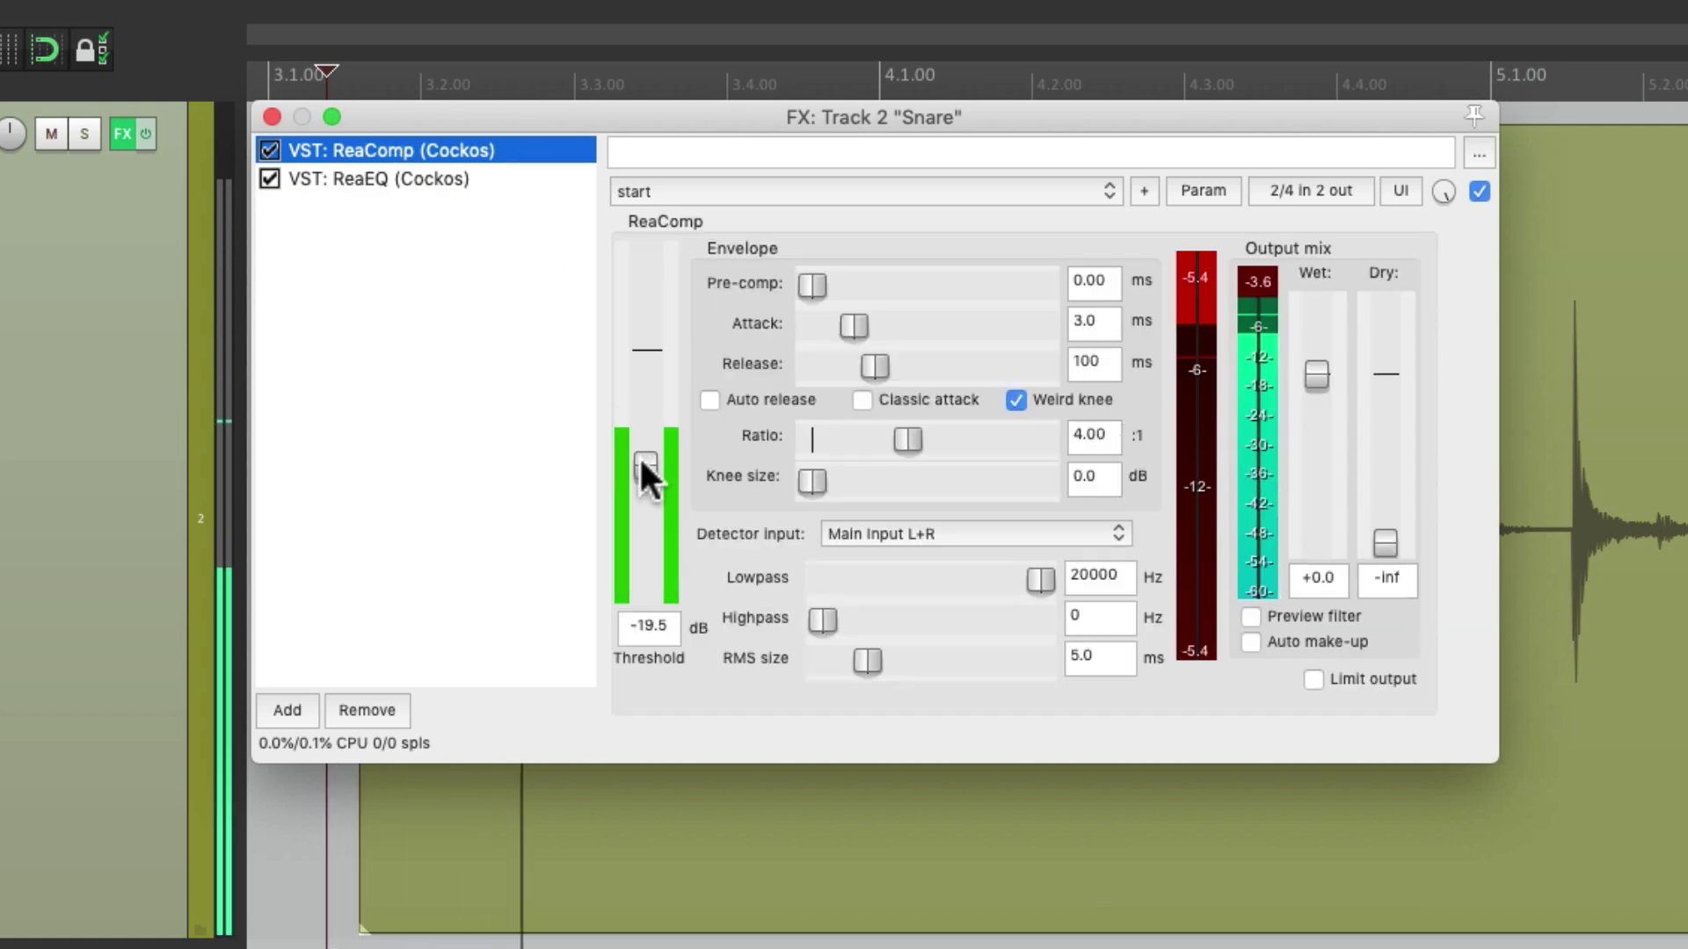
drag(643, 463, 643, 467)
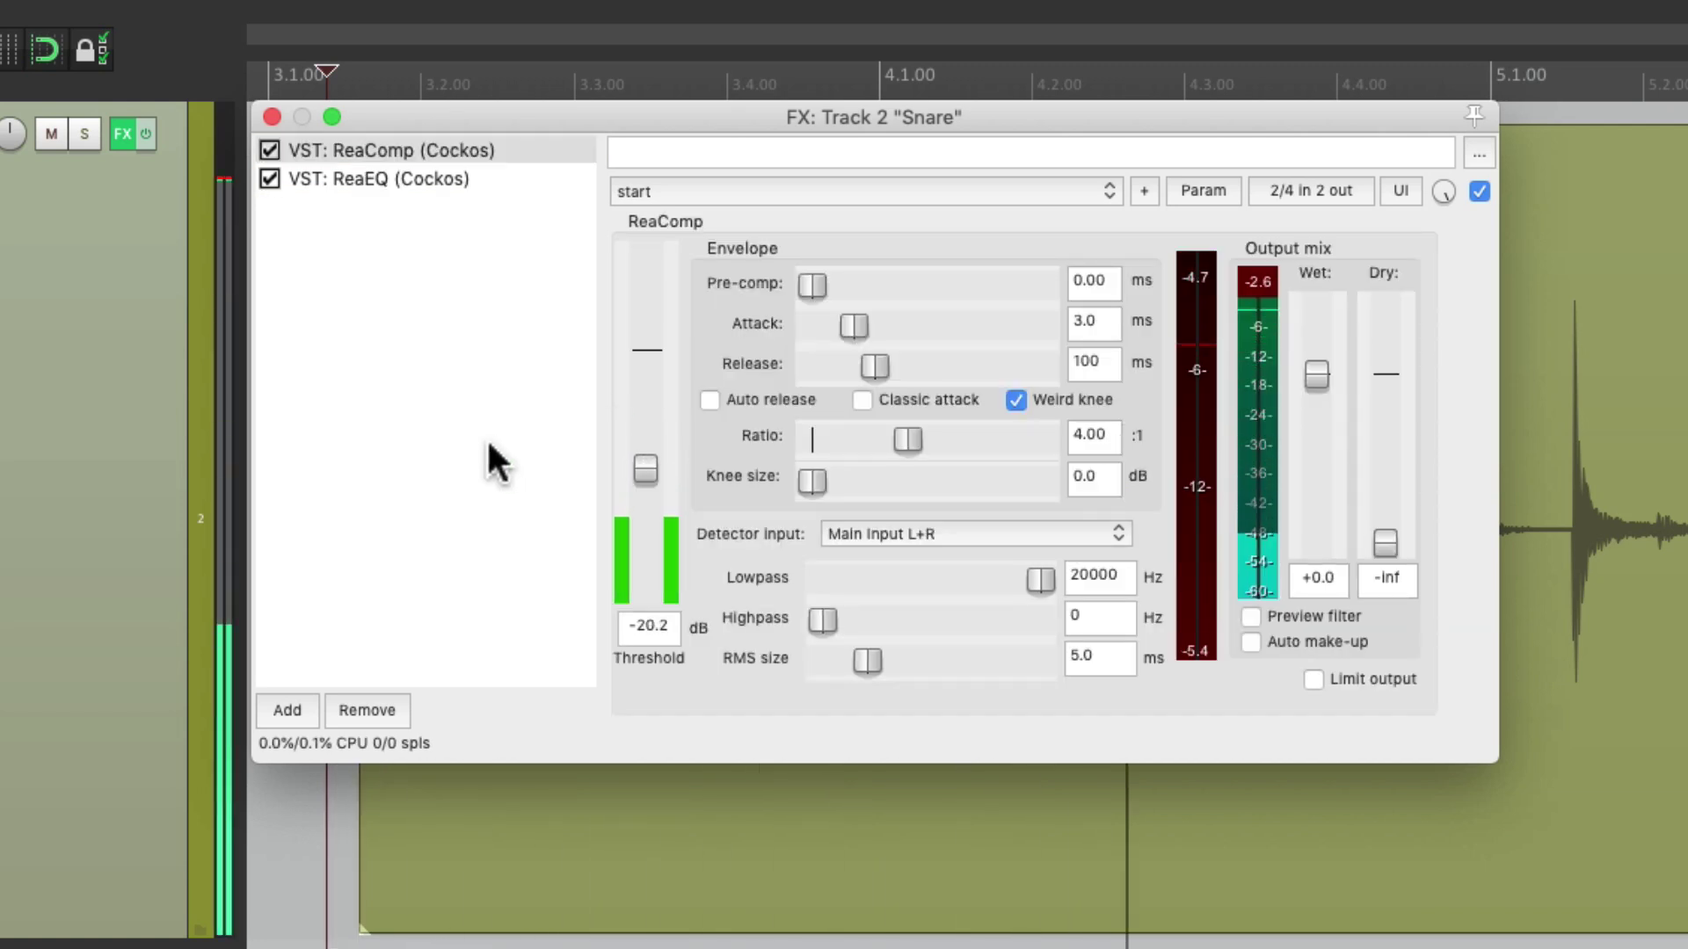
key(space)
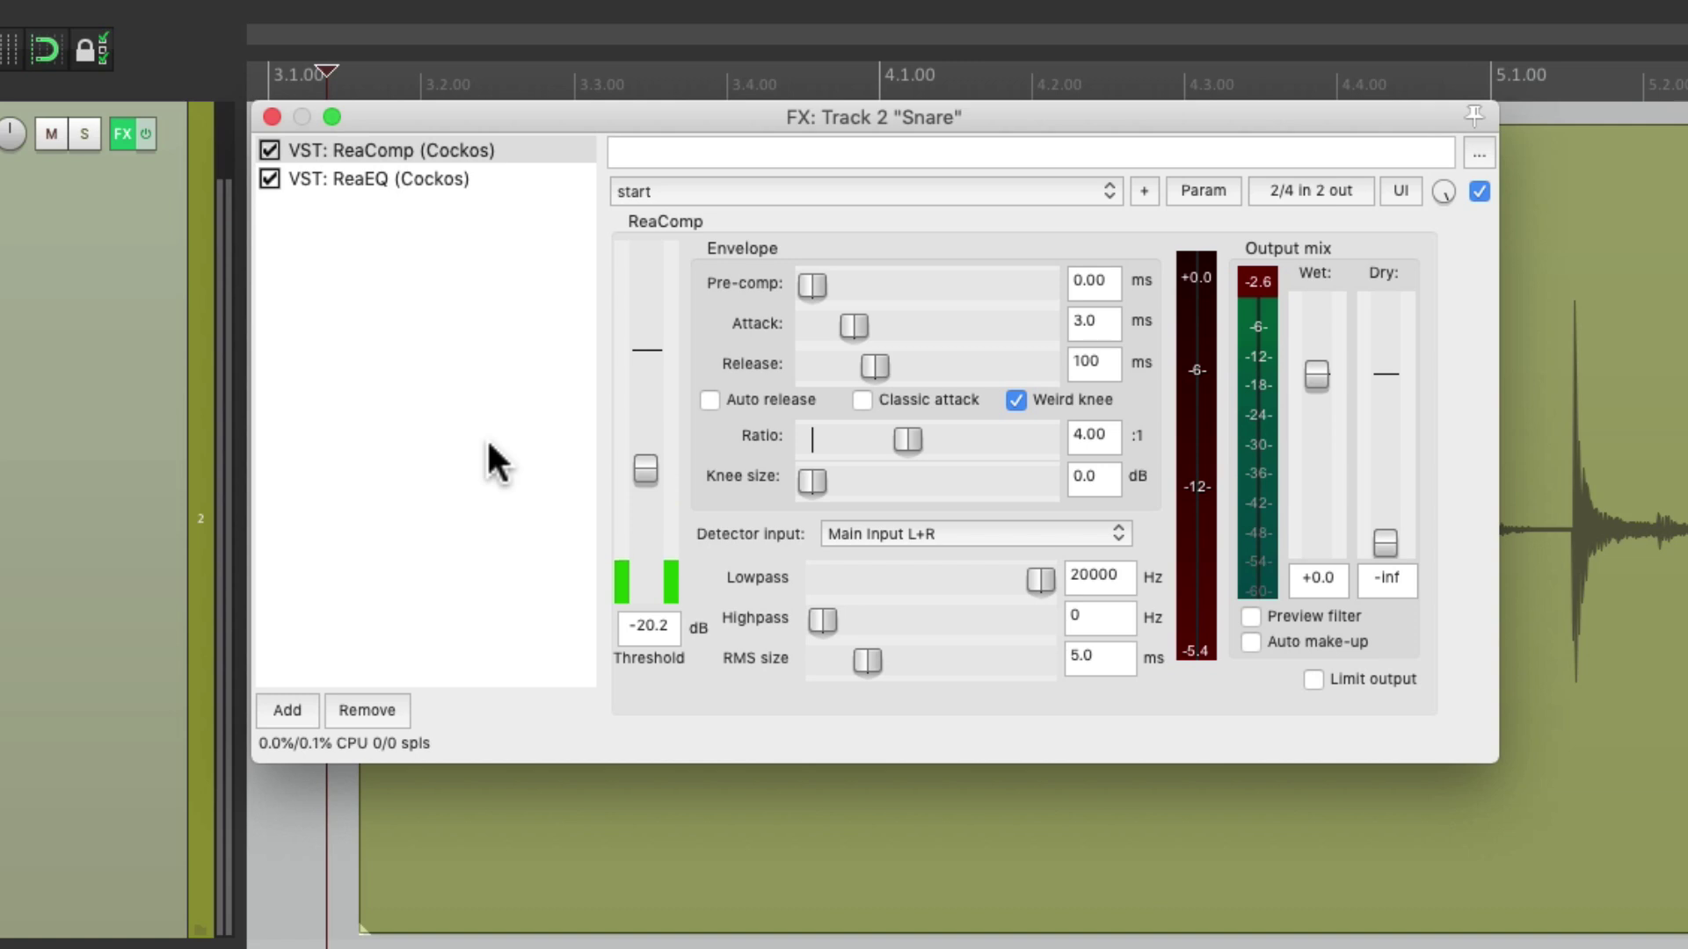
Step: Load the saved 'Gain Reduction Meter' FX chain onto the Snare and check its routing
double_click(431, 299)
click(430, 444)
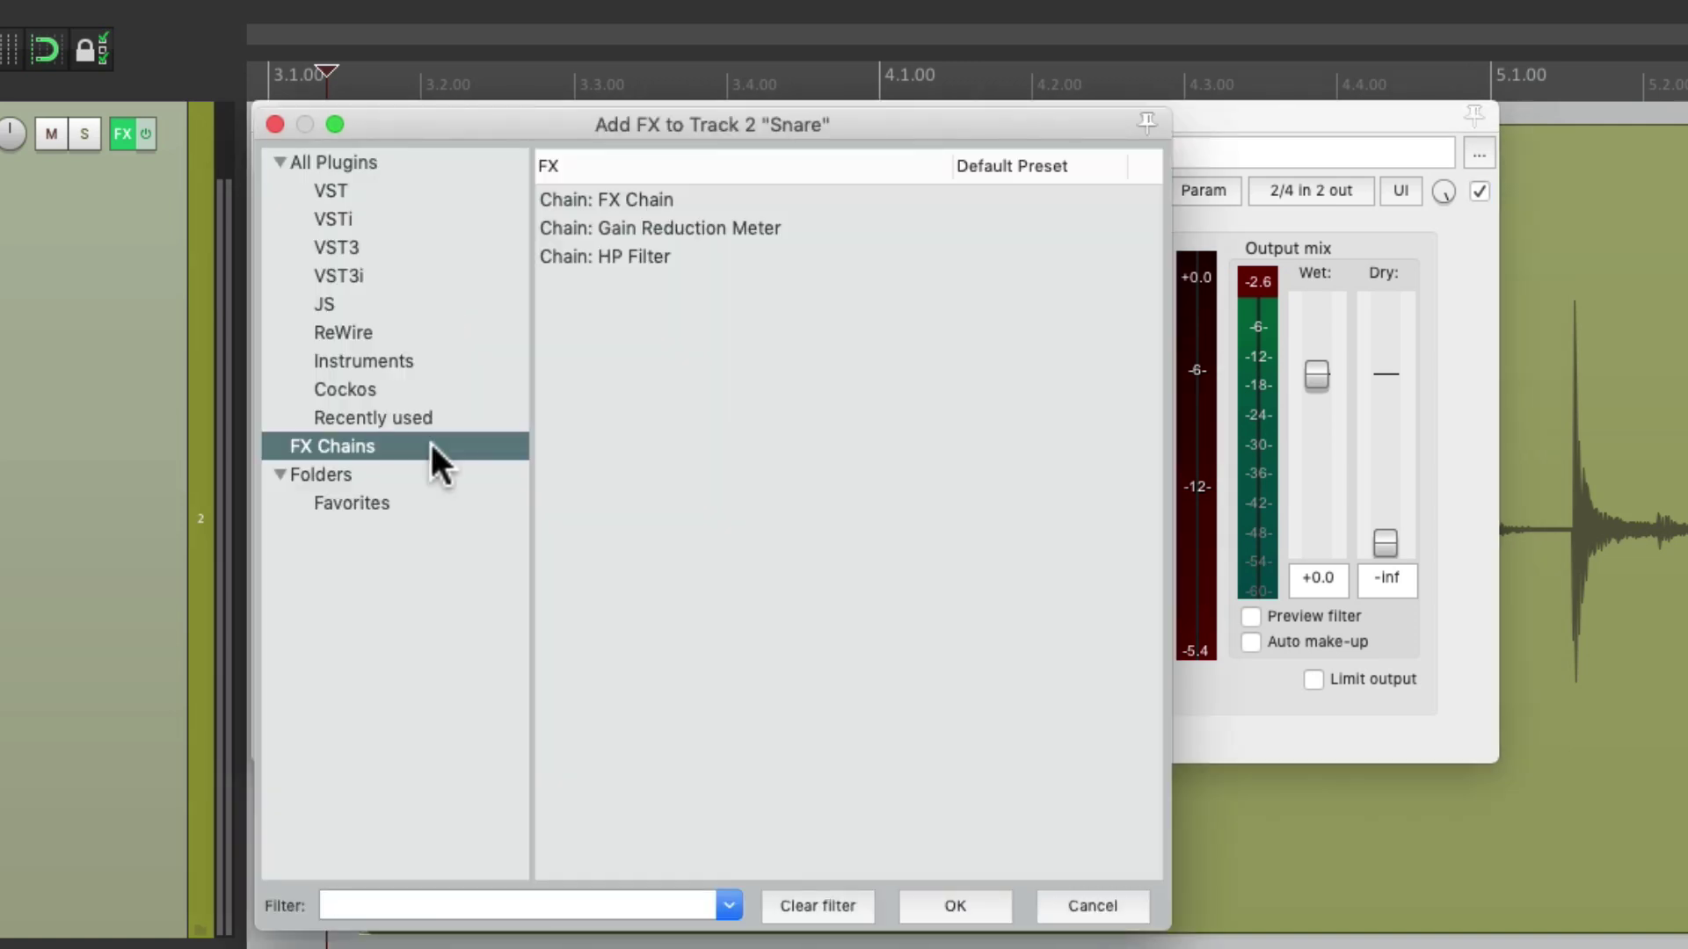
double_click(812, 225)
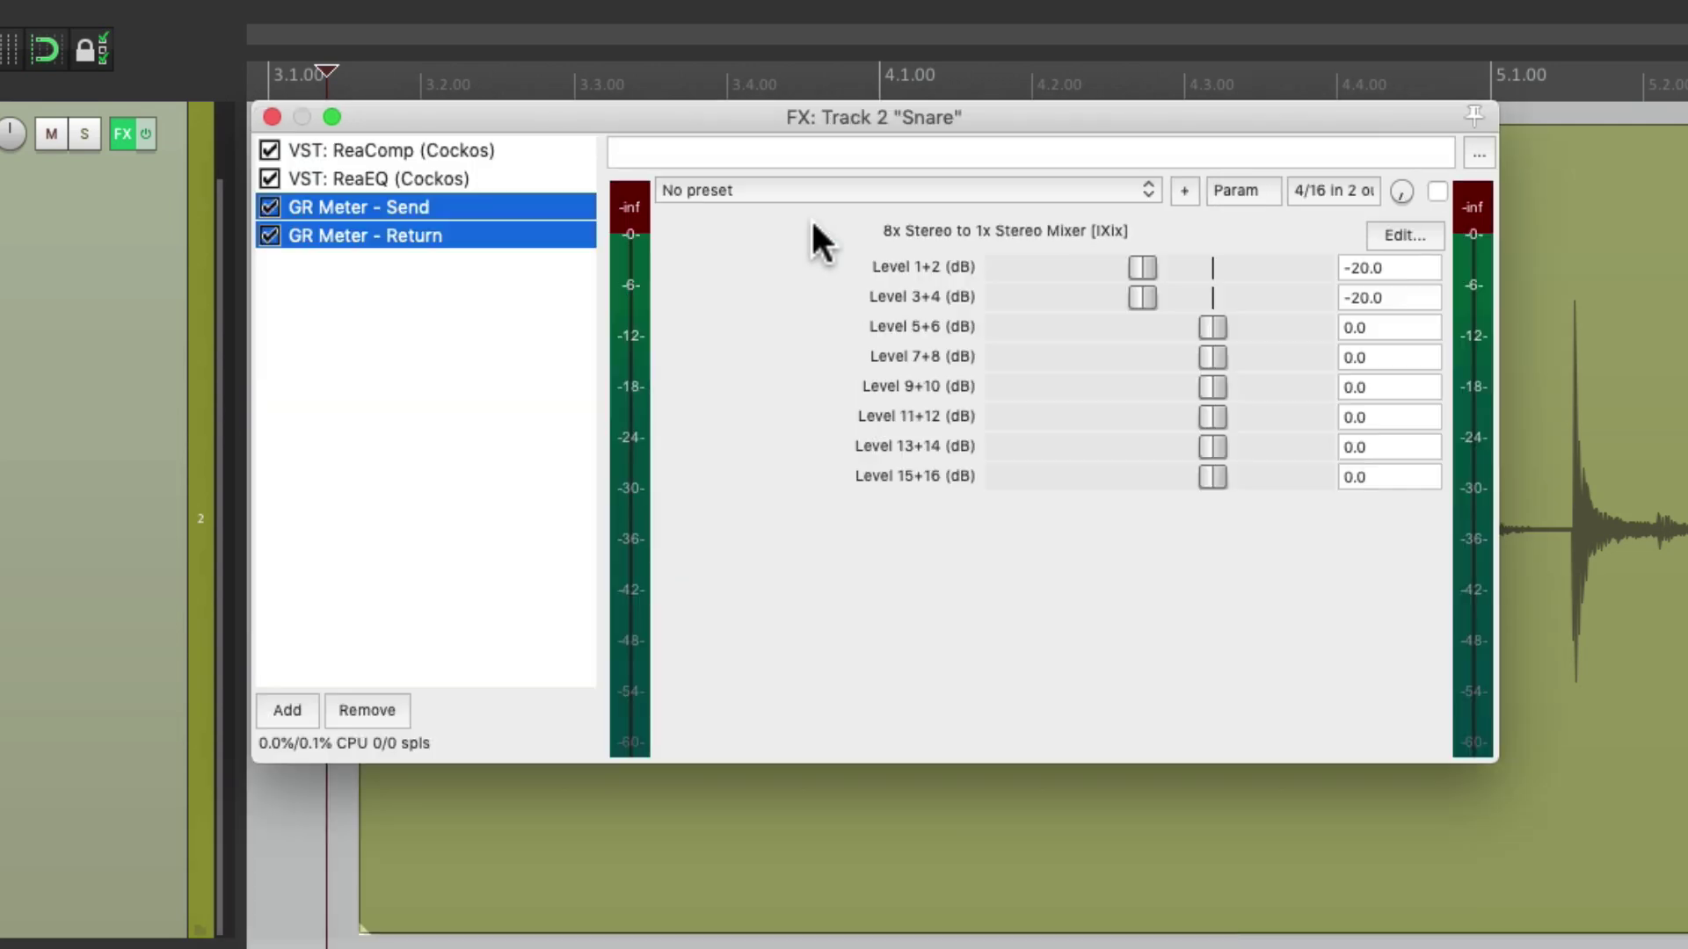
click(485, 369)
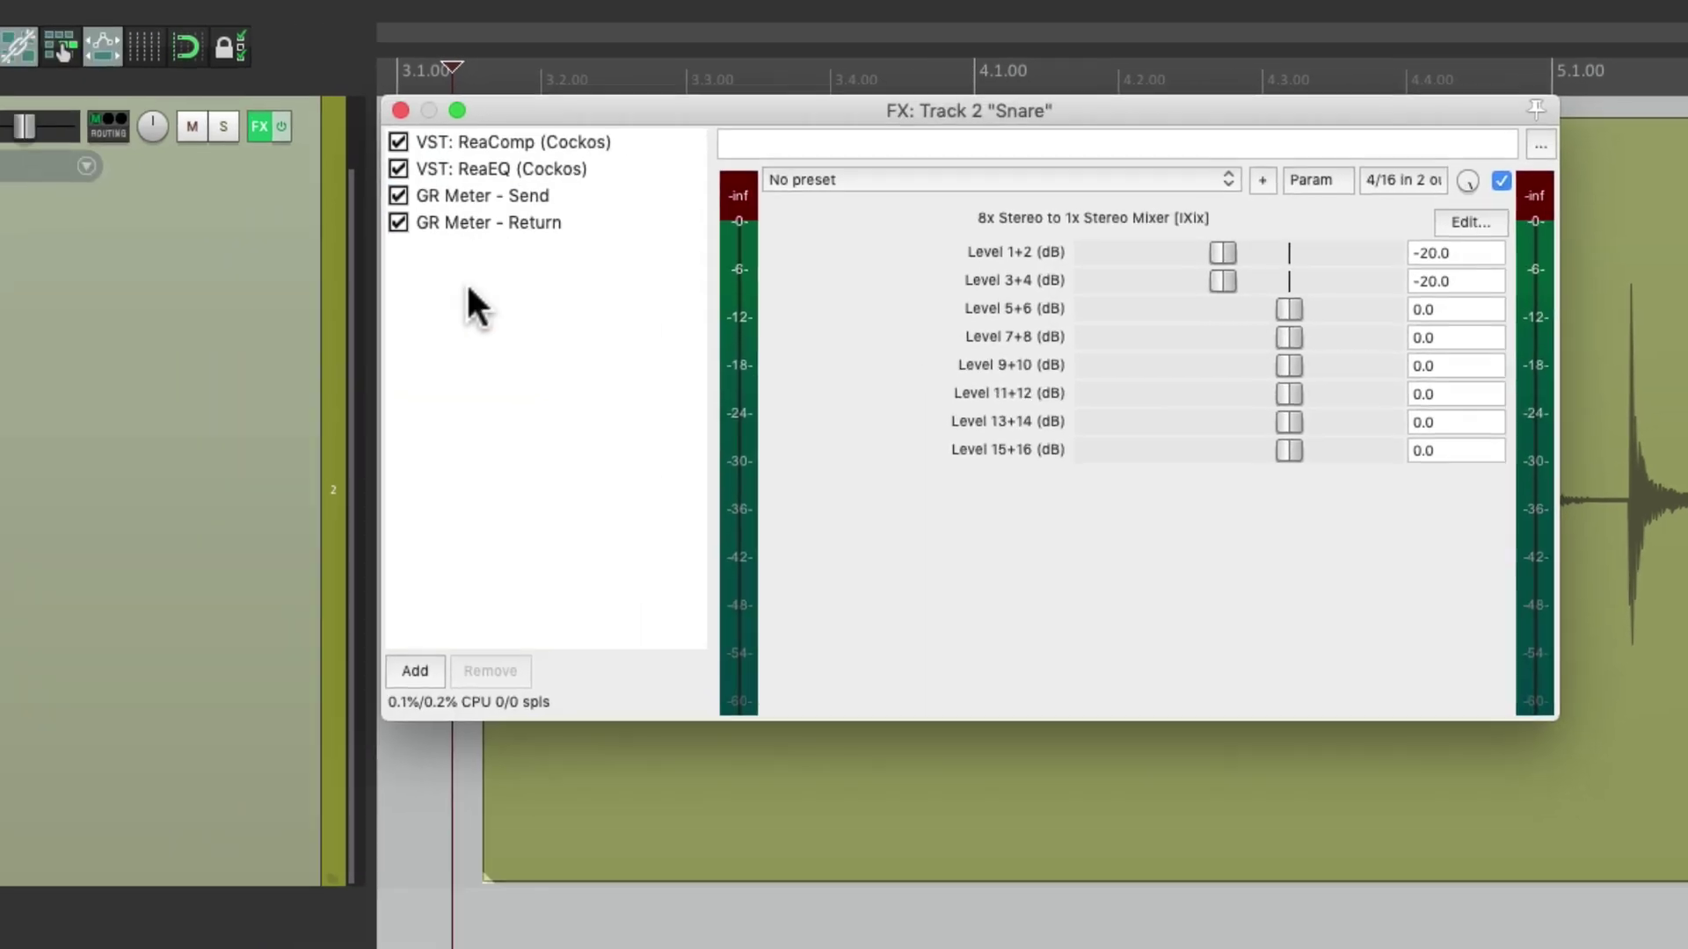
click(109, 126)
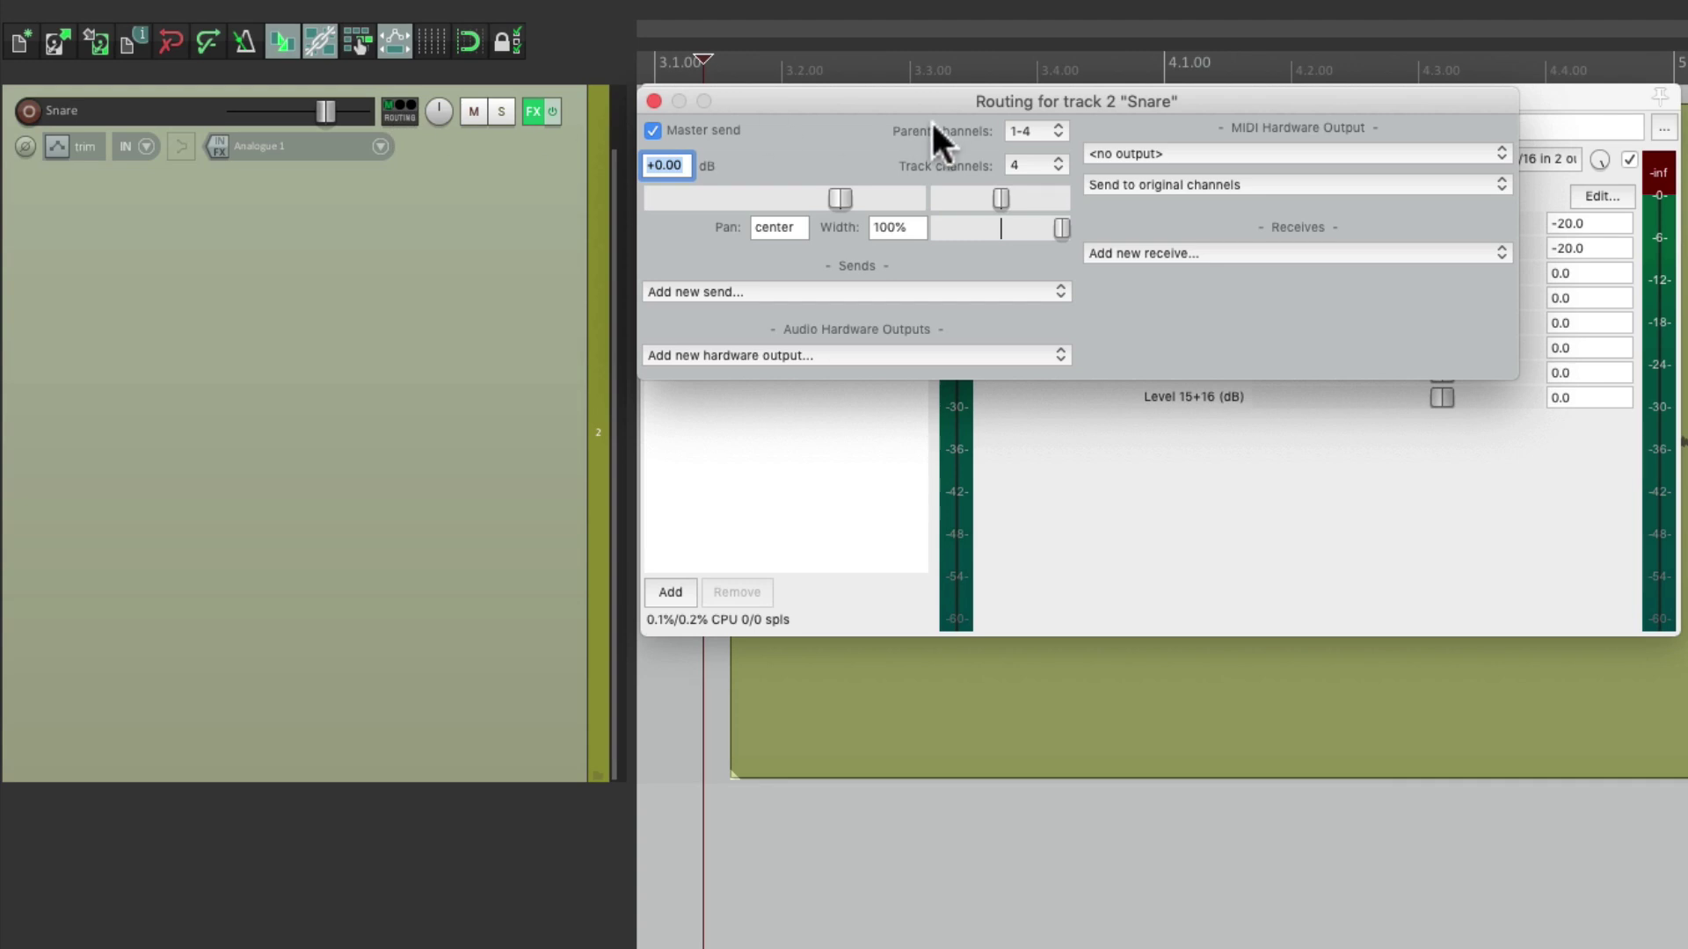
click(654, 101)
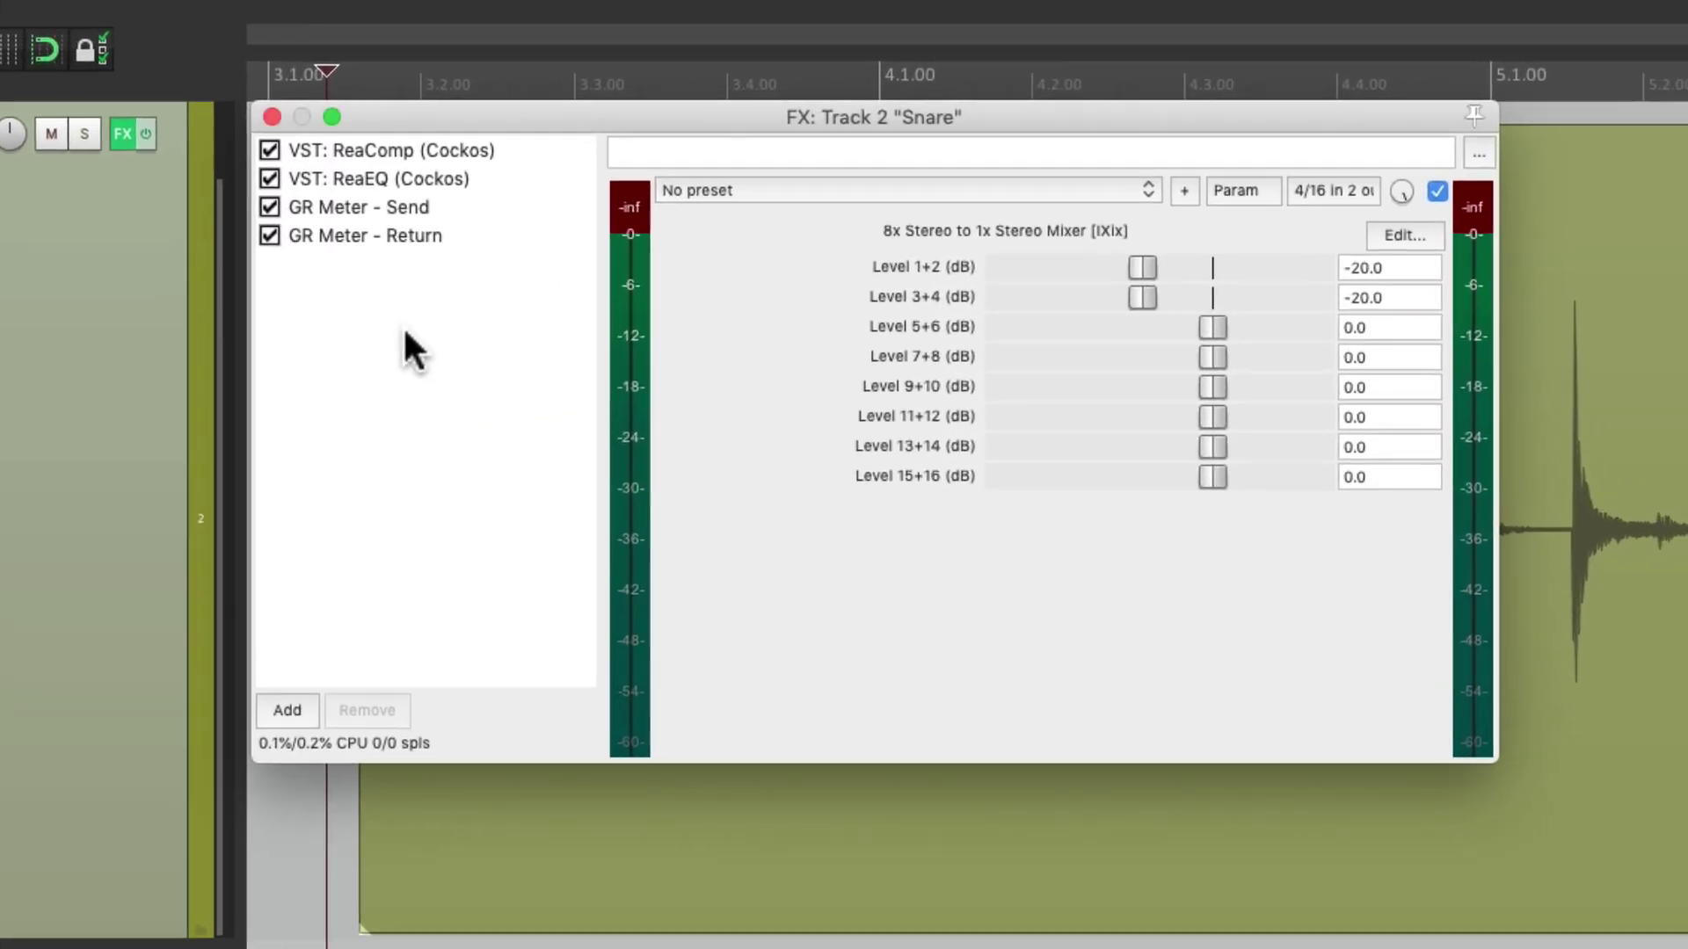
Step: Move GR Meter - Send to the top and GR Meter - Return above ReaEQ, then close the chain
click(419, 205)
drag(413, 202, 422, 148)
click(431, 234)
drag(414, 229, 421, 200)
click(461, 294)
click(273, 117)
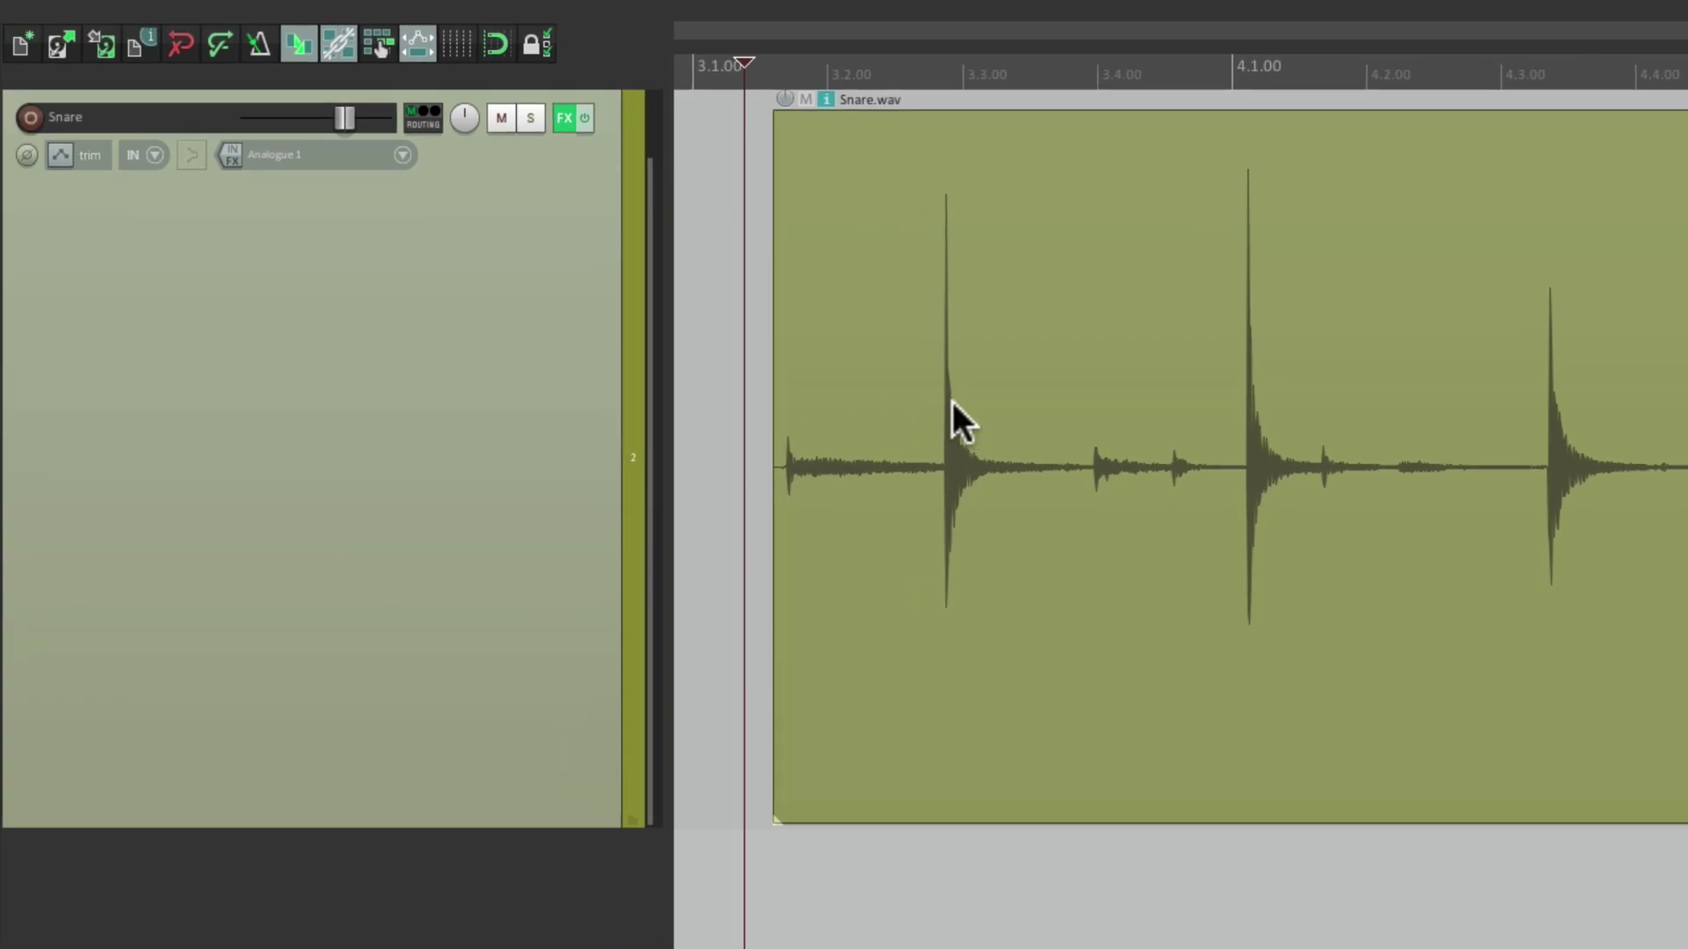
Step: Play the Snare with the Mixer shown and open its FX chain
key(space)
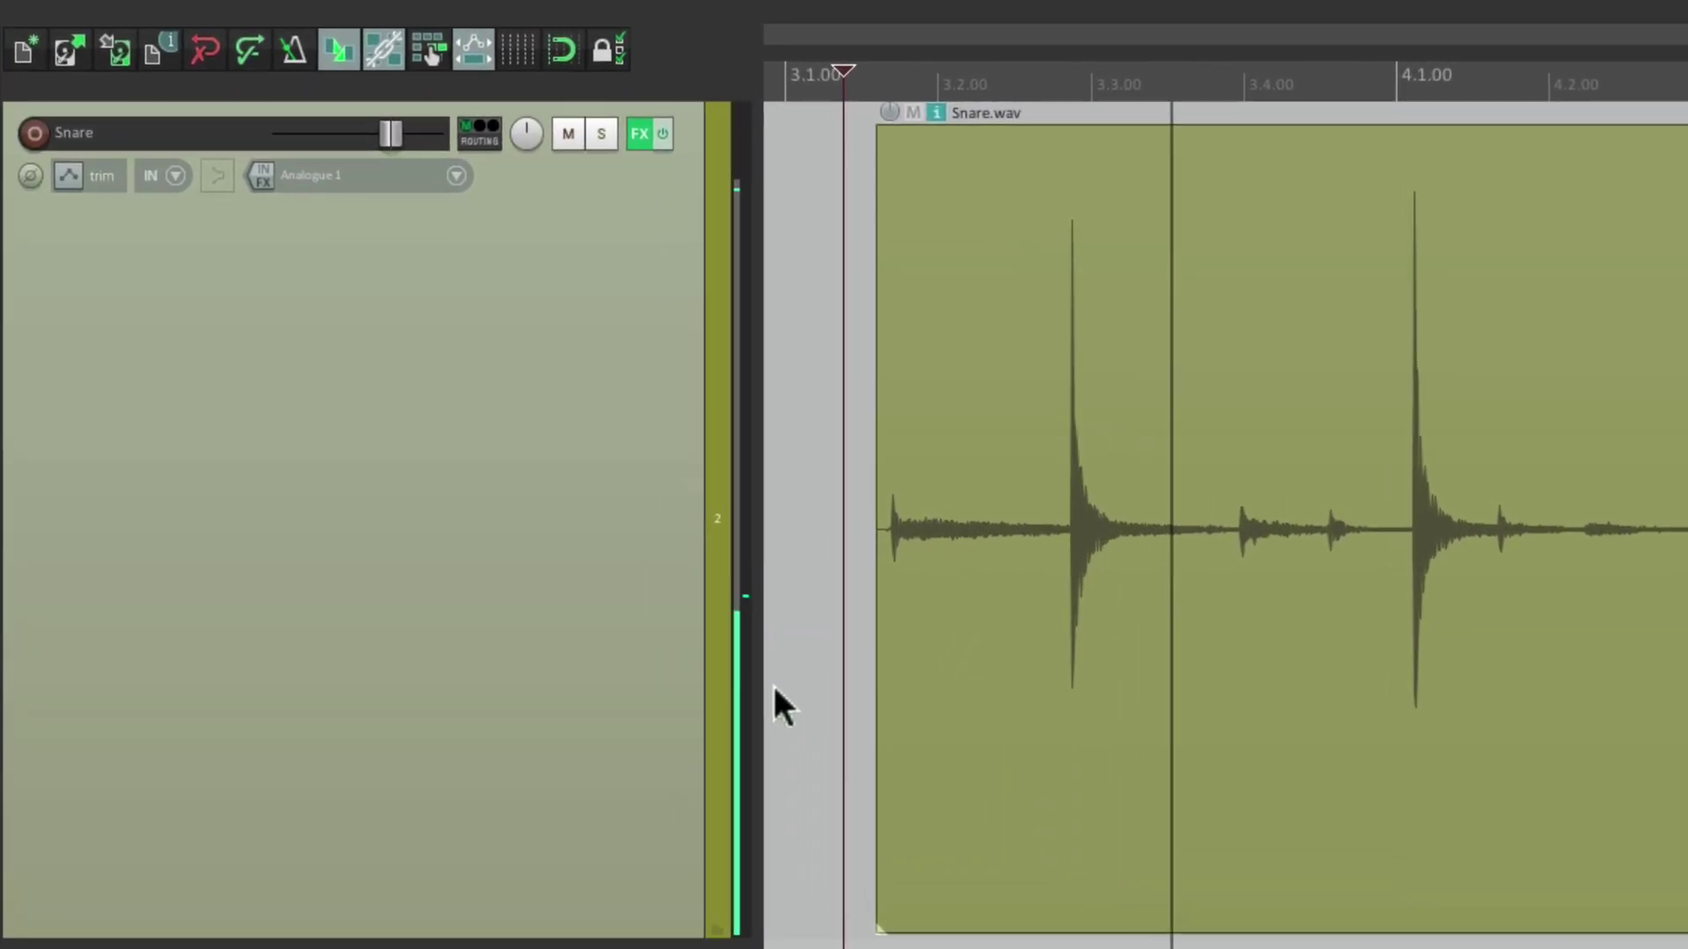
key(ctrl+m)
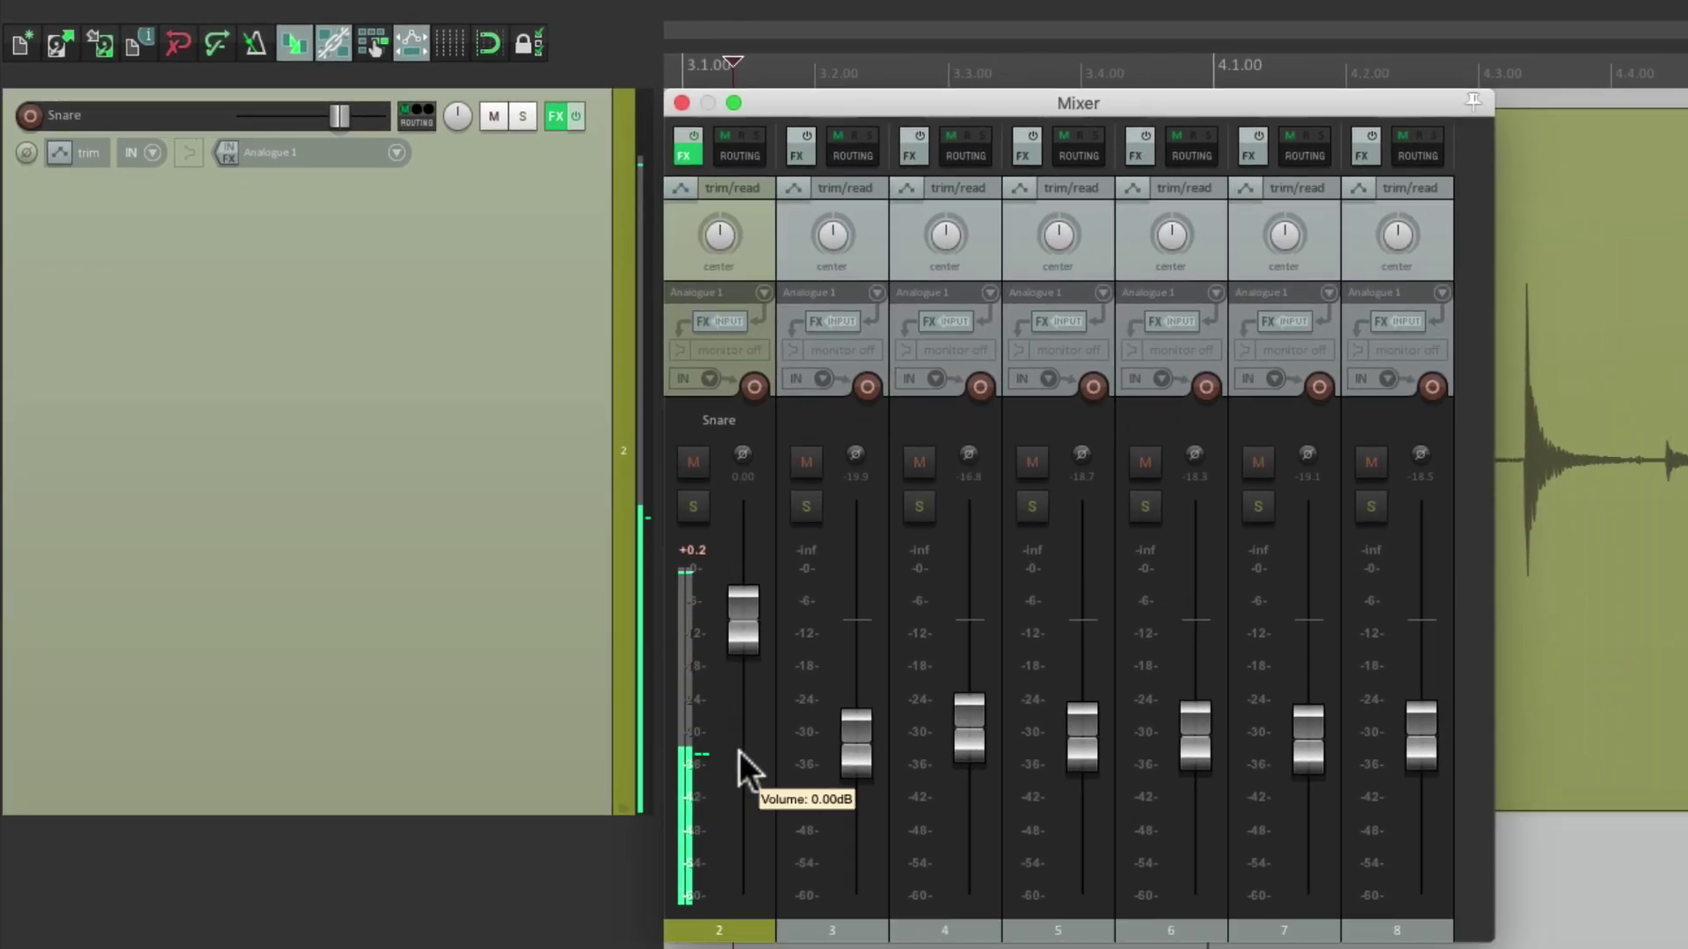
click(687, 152)
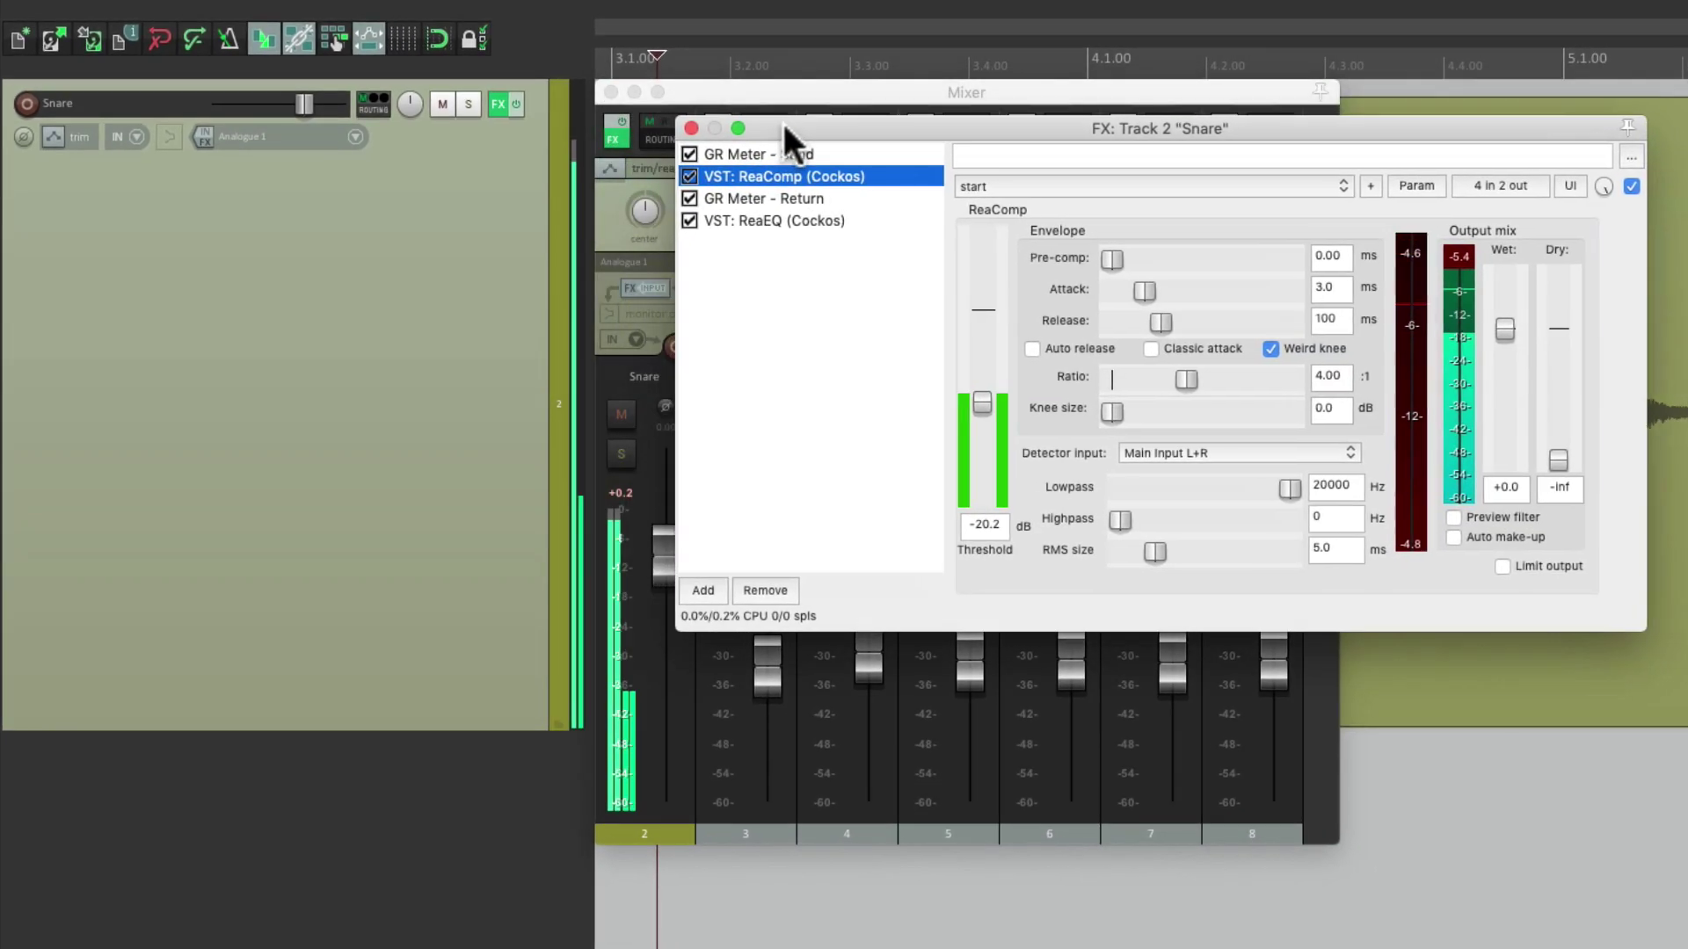
drag(785, 126, 814, 129)
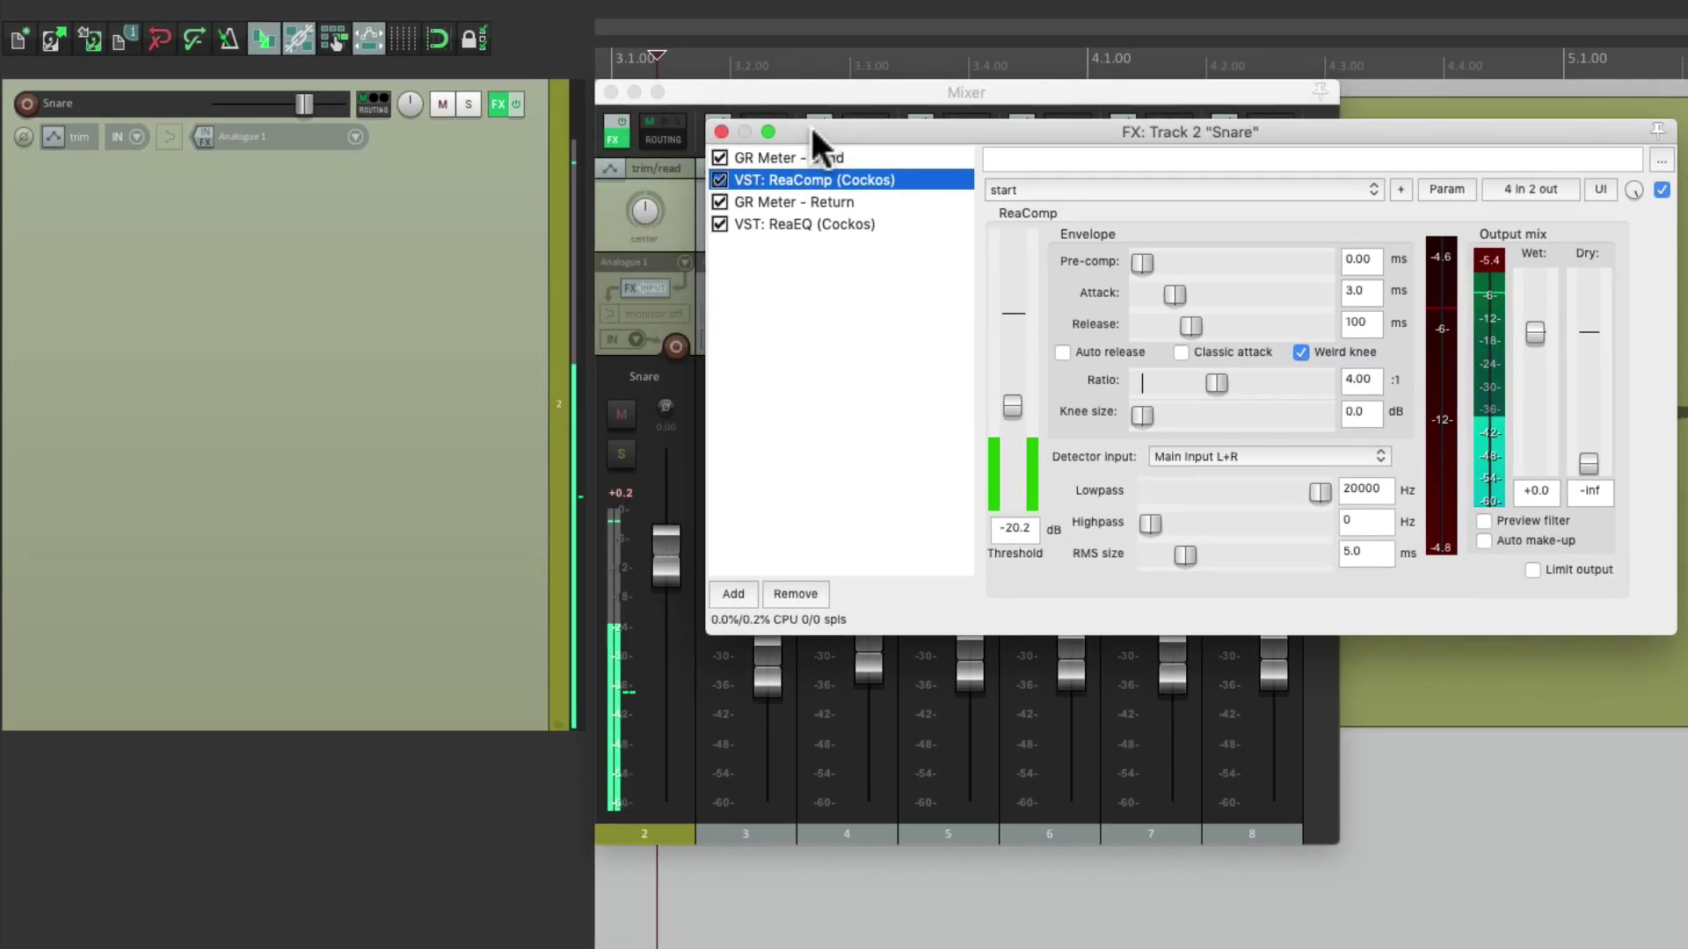
Step: Set the Snare ReaComp threshold to -20.1 dB and close the FX chain
mouse_move(1017, 403)
mouse_down()
mouse_move(1016, 330)
mouse_move(1017, 414)
mouse_move(1013, 372)
mouse_move(1011, 398)
mouse_up()
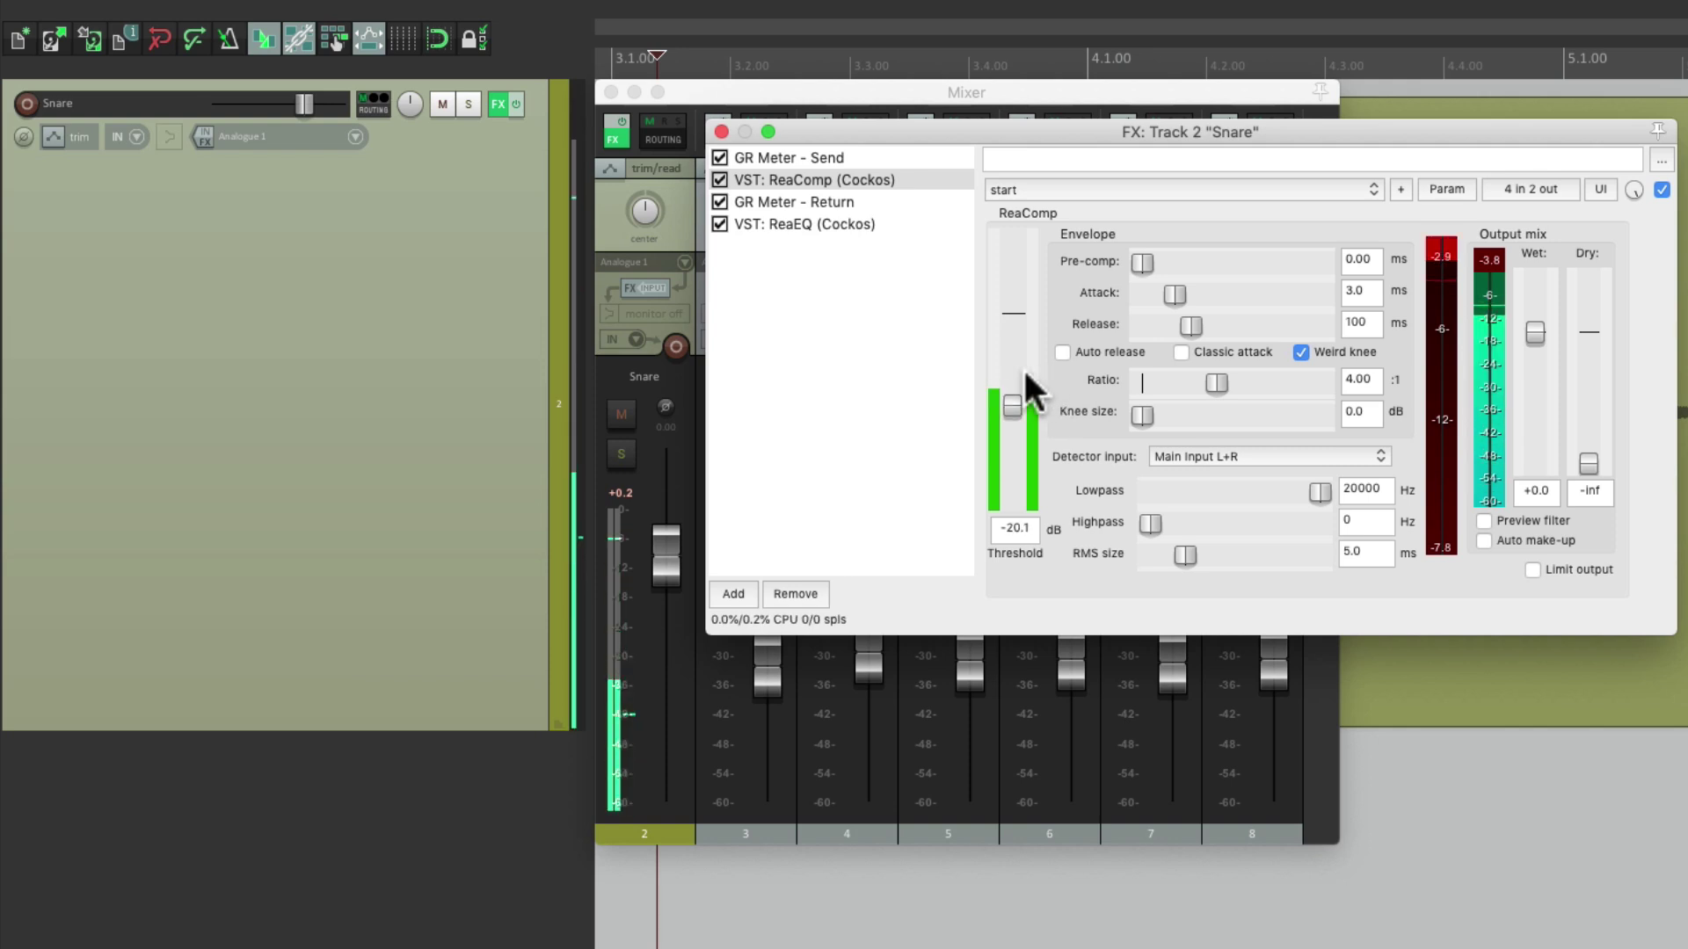
click(721, 132)
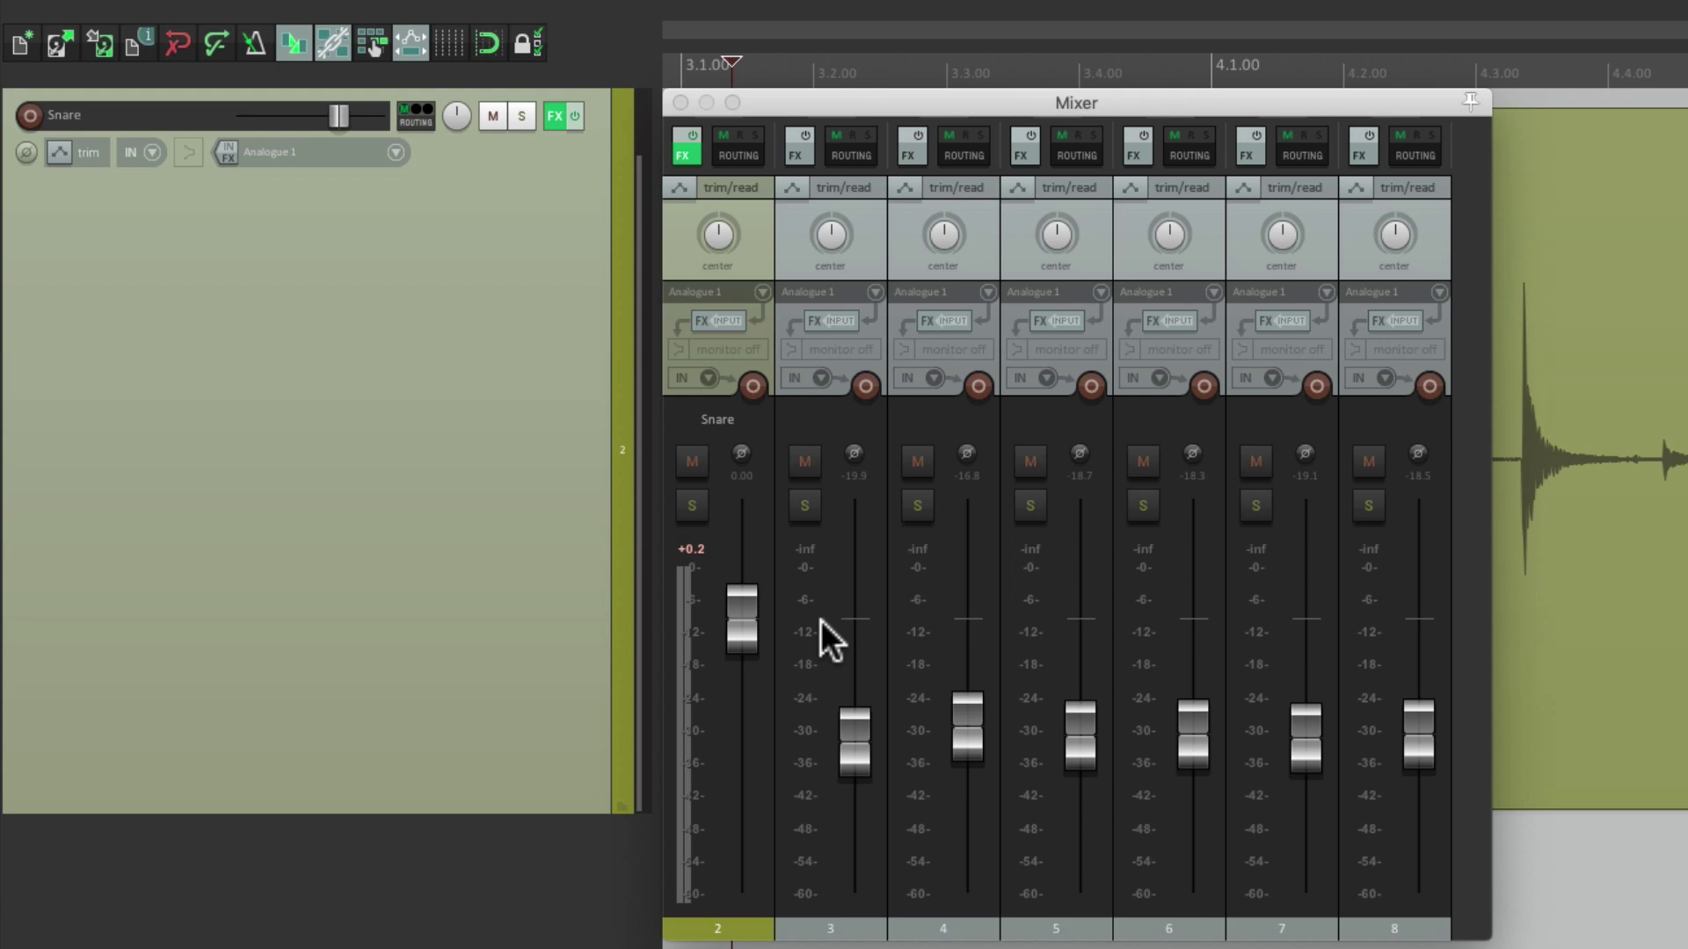
click(686, 154)
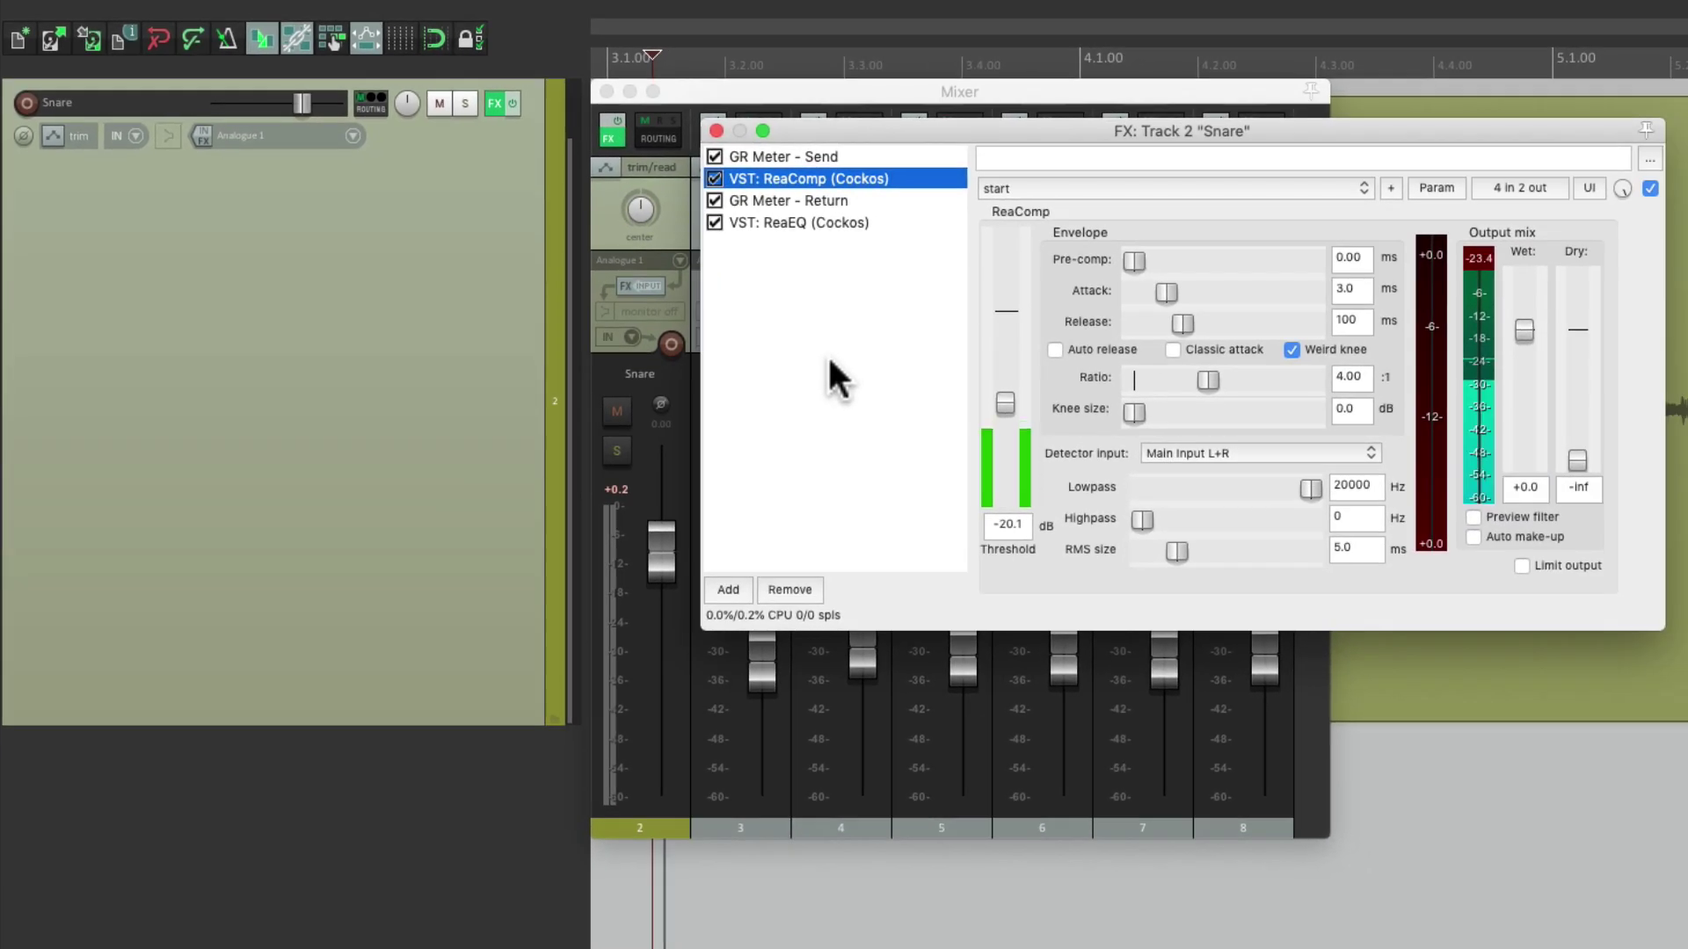
click(716, 130)
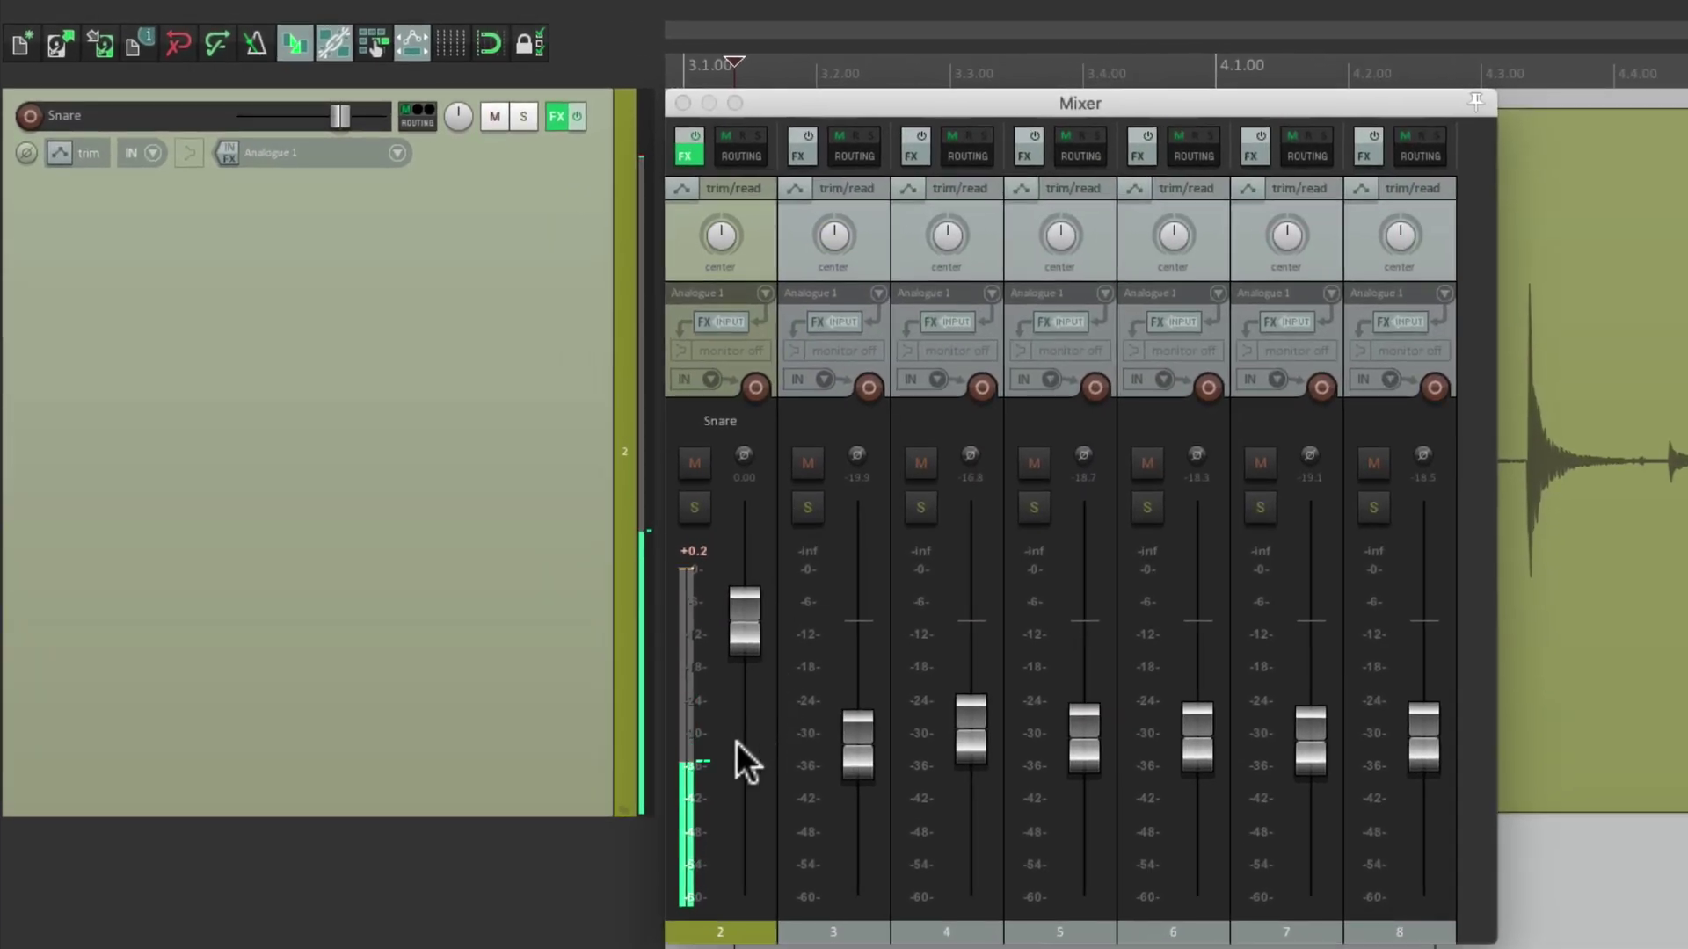